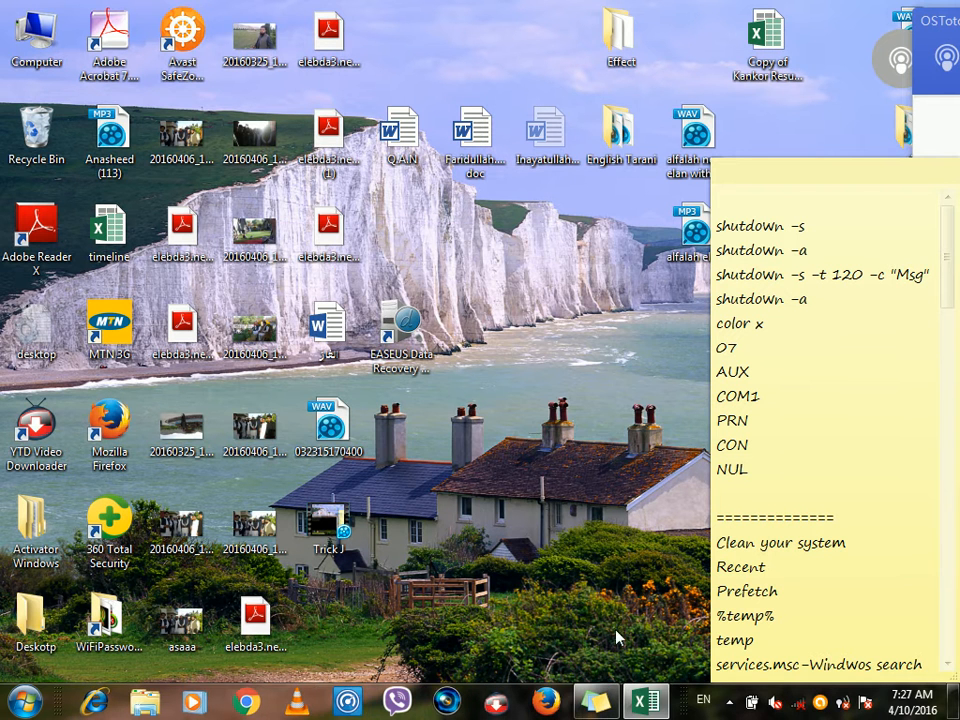
# Switch to Excel, dismiss the Office activation wizard and create a blank workbook
pyautogui.click(643, 695)
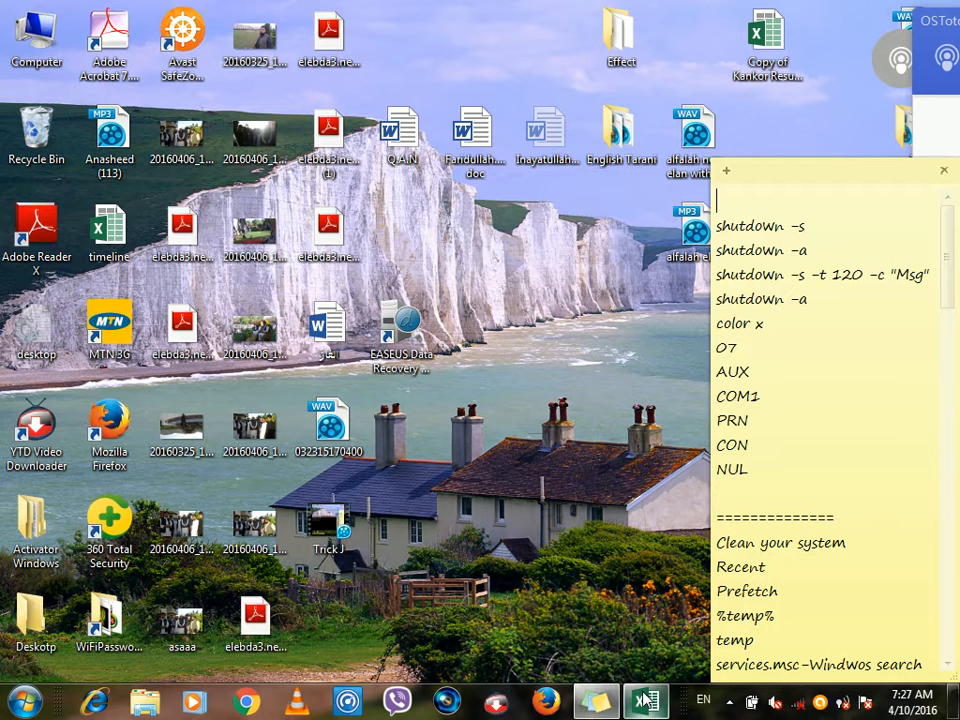
pyautogui.click(646, 699)
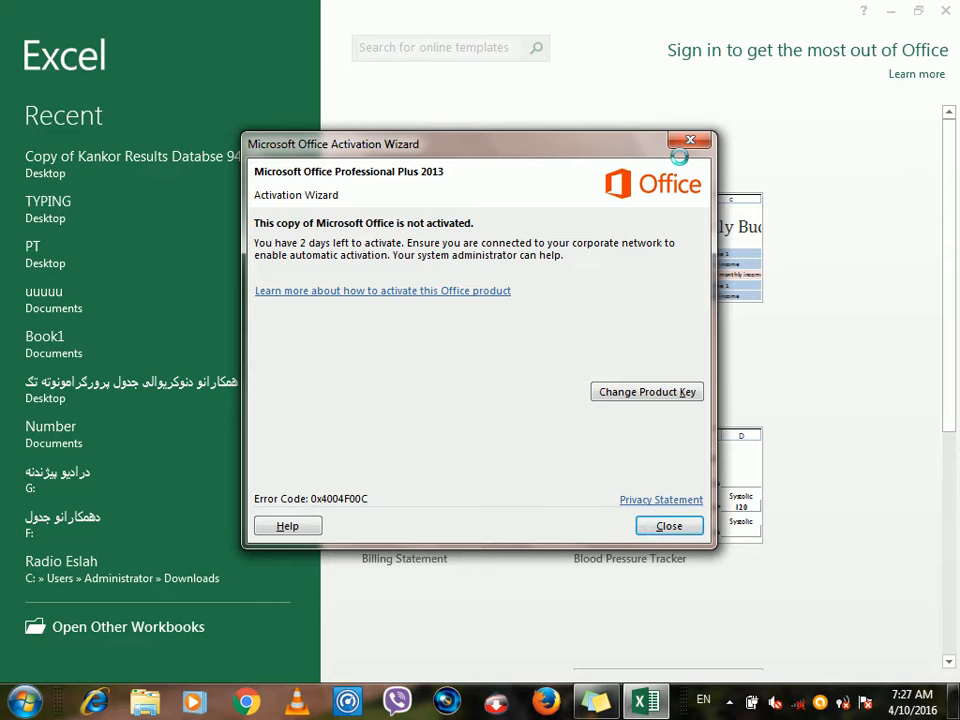
pyautogui.press('Return')
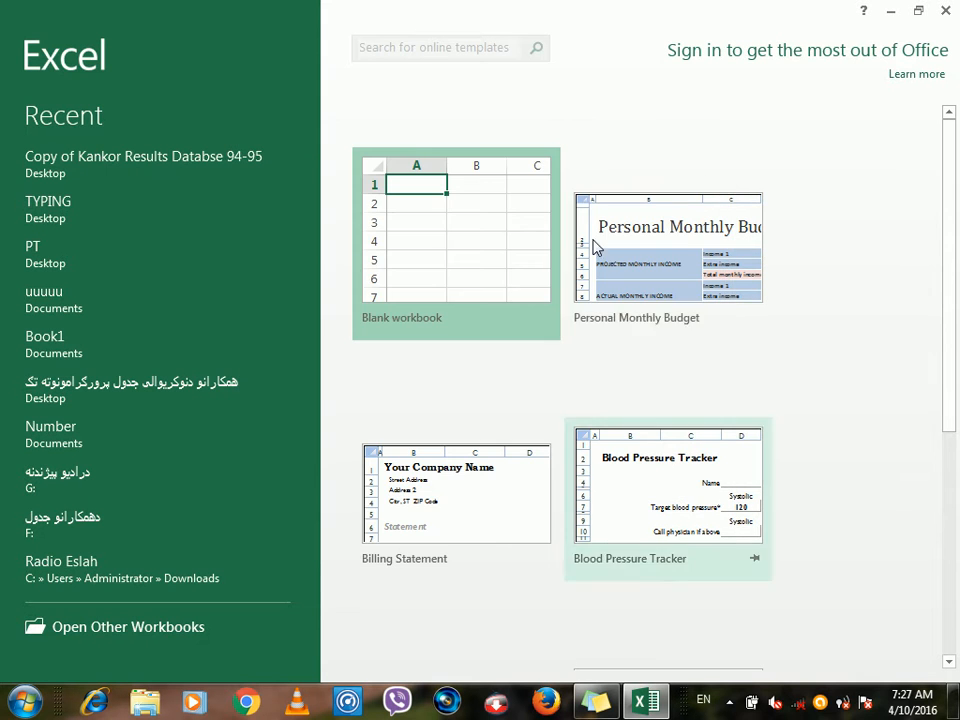
pyautogui.click(504, 206)
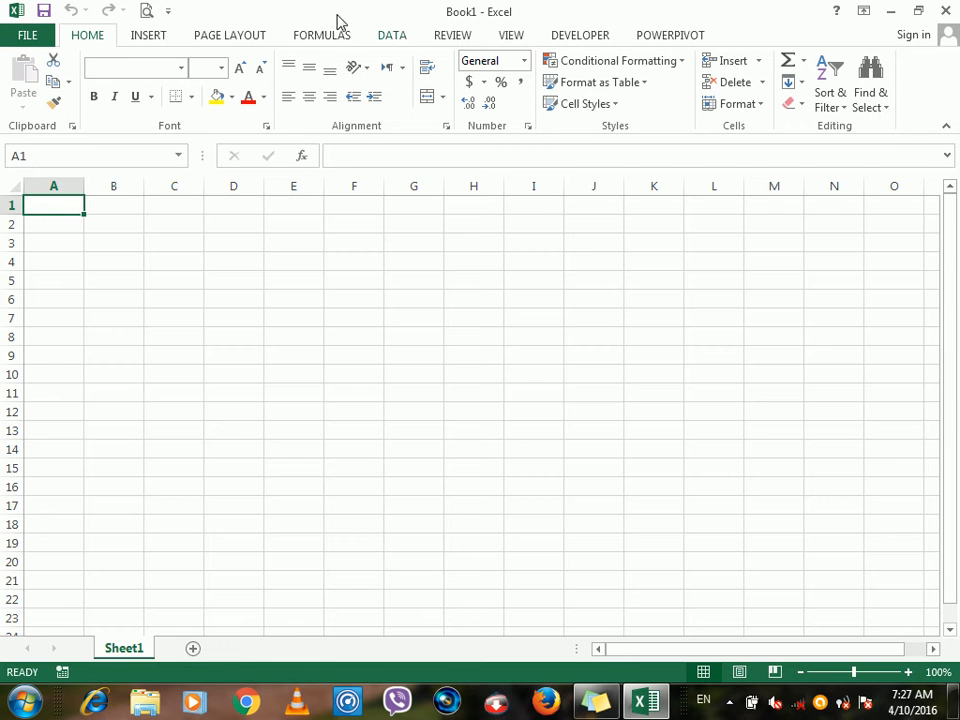
pyautogui.click(318, 36)
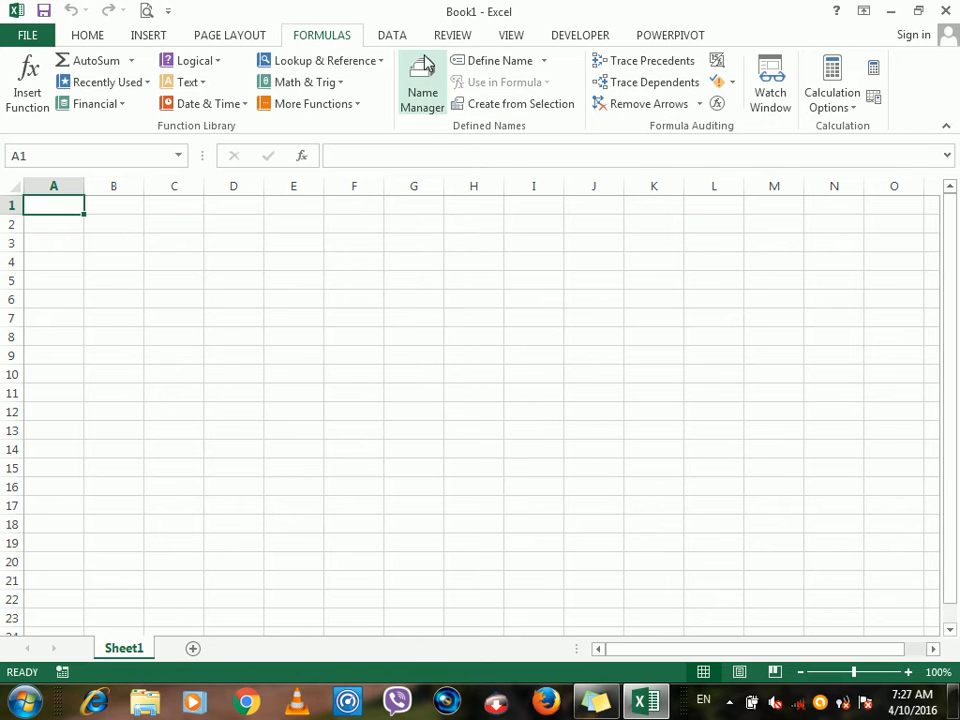
pyautogui.click(393, 36)
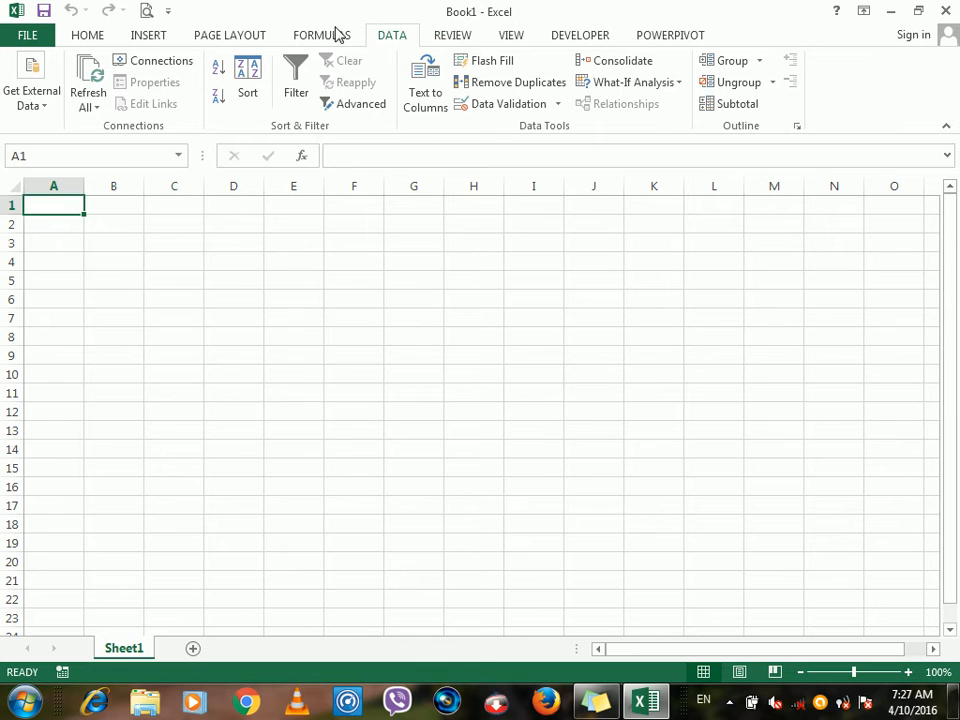
pyautogui.click(333, 36)
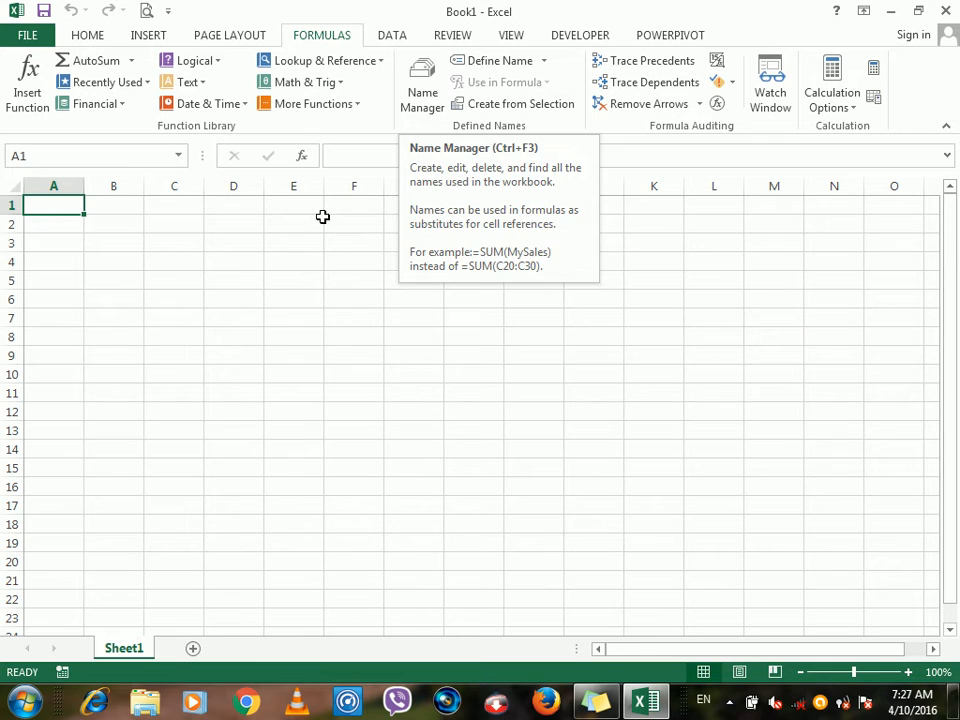
# Enter the column headings Name, Post and Salary in cells D2 to F2
pyautogui.click(255, 238)
pyautogui.click(241, 225)
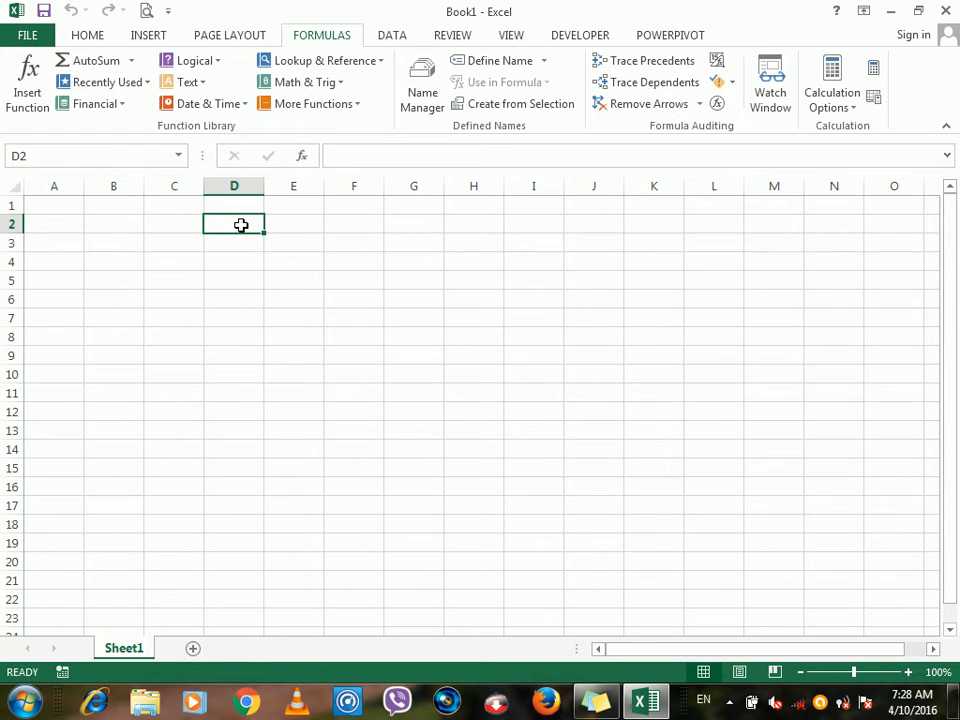
pyautogui.write('Name')
pyautogui.press('Tab')
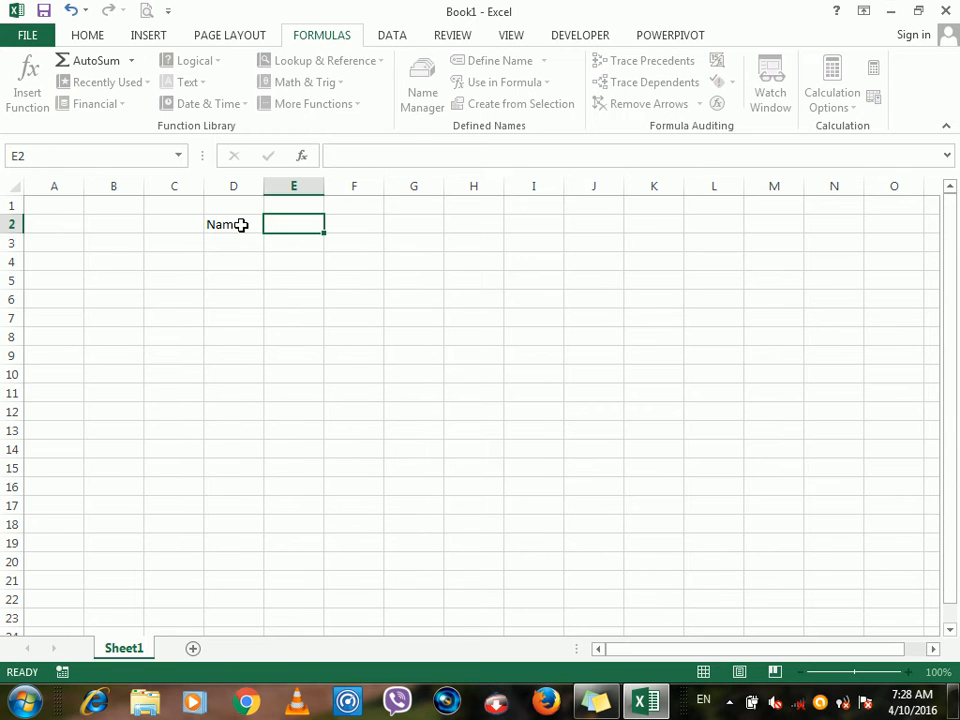
pyautogui.write('Pops')
pyautogui.press('Tab')
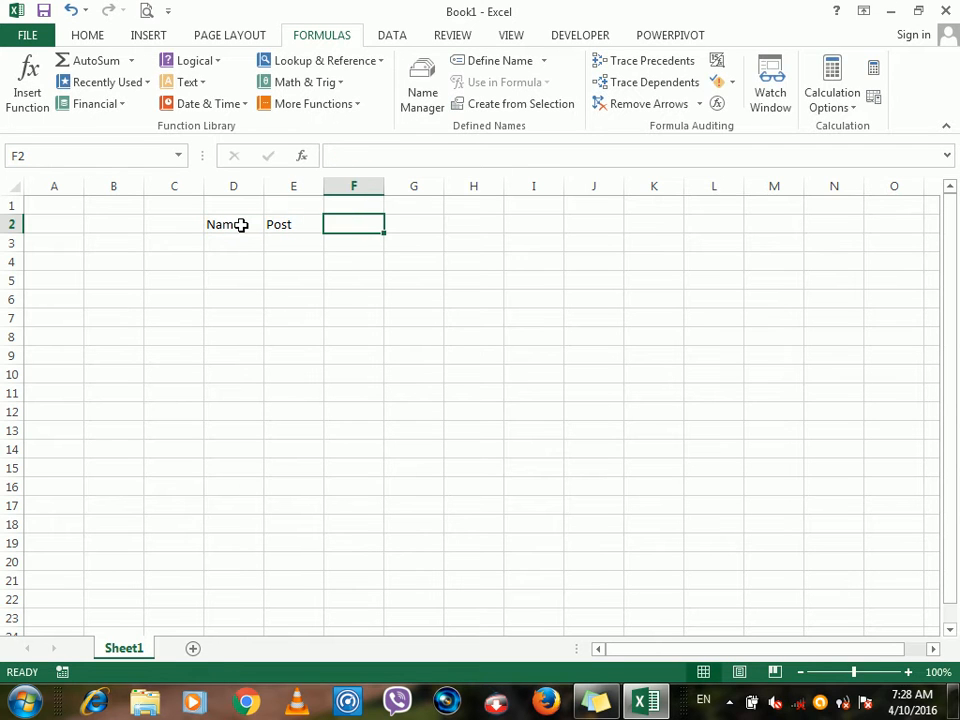
pyautogui.write('Sal')
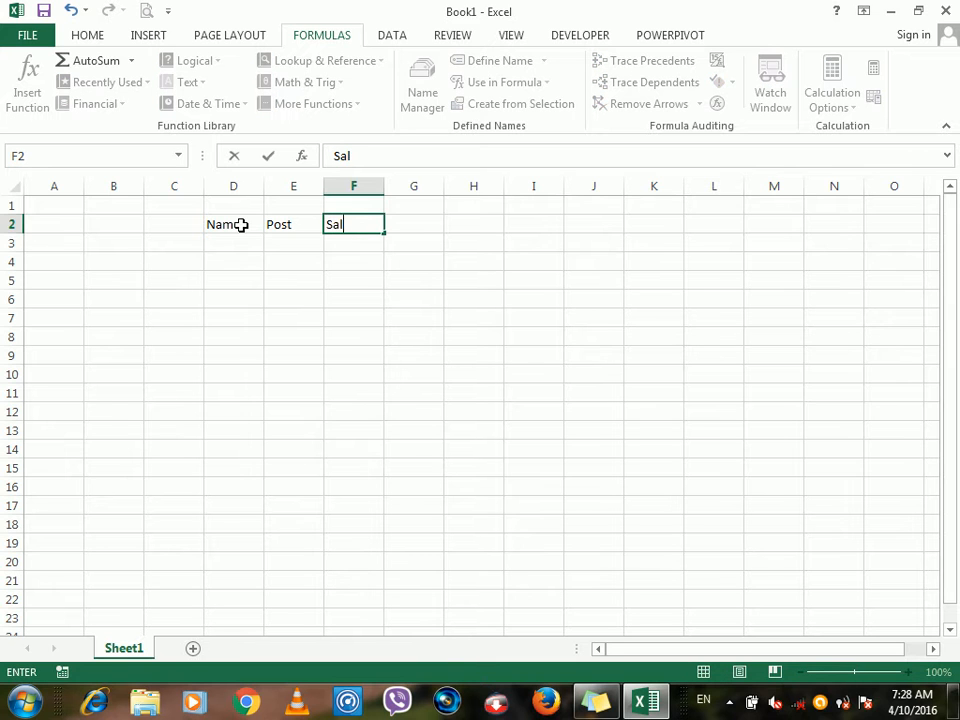
pyautogui.write('ary')
pyautogui.press('Return')
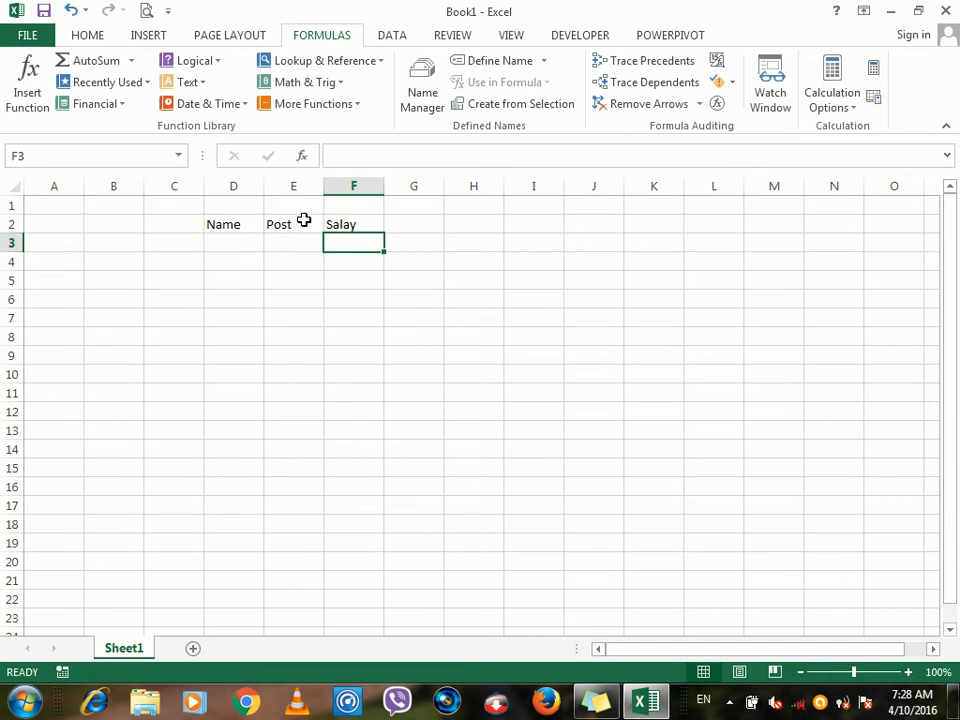
pyautogui.doubleClick(345, 226)
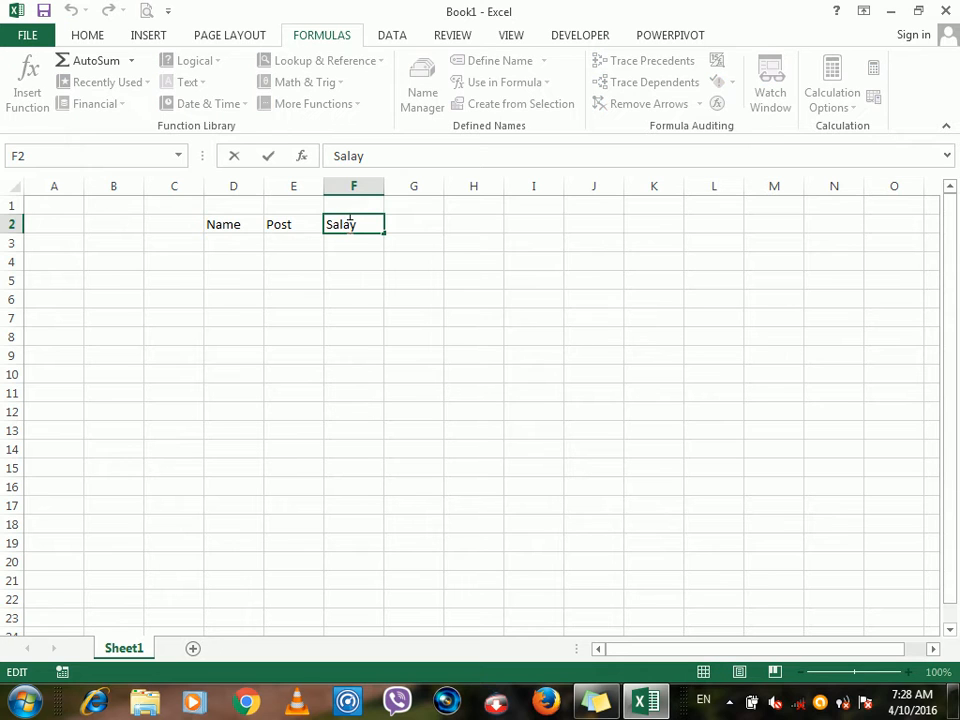
pyautogui.write('r')
pyautogui.press('Return')
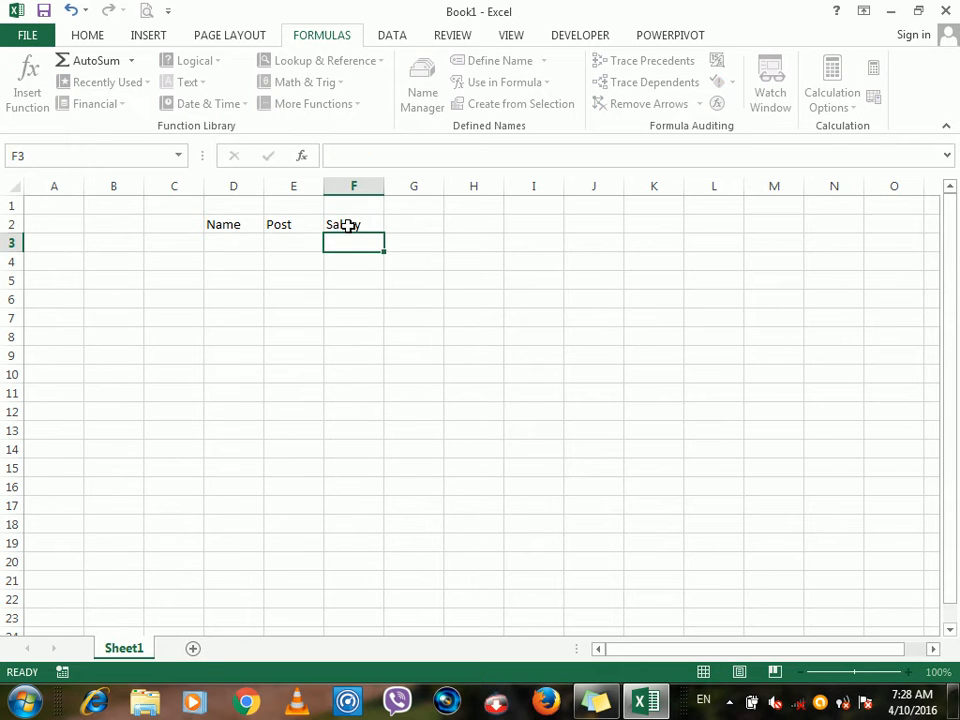
# Apply all borders to the range D2:F16
pyautogui.moveTo(242, 224); pyautogui.dragTo(341, 482)
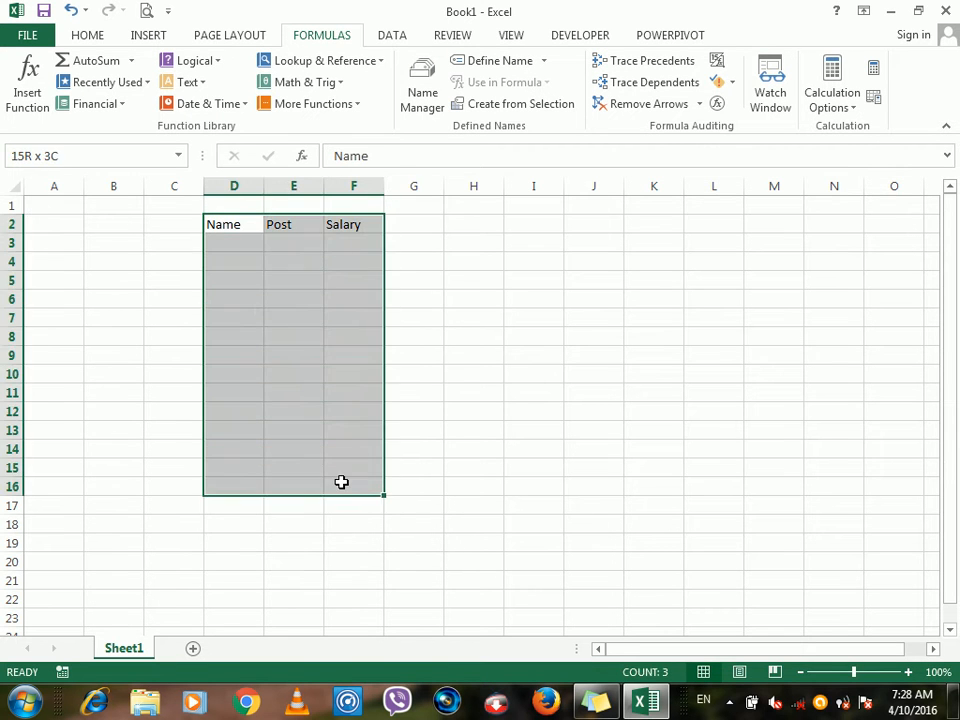
pyautogui.click(82, 35)
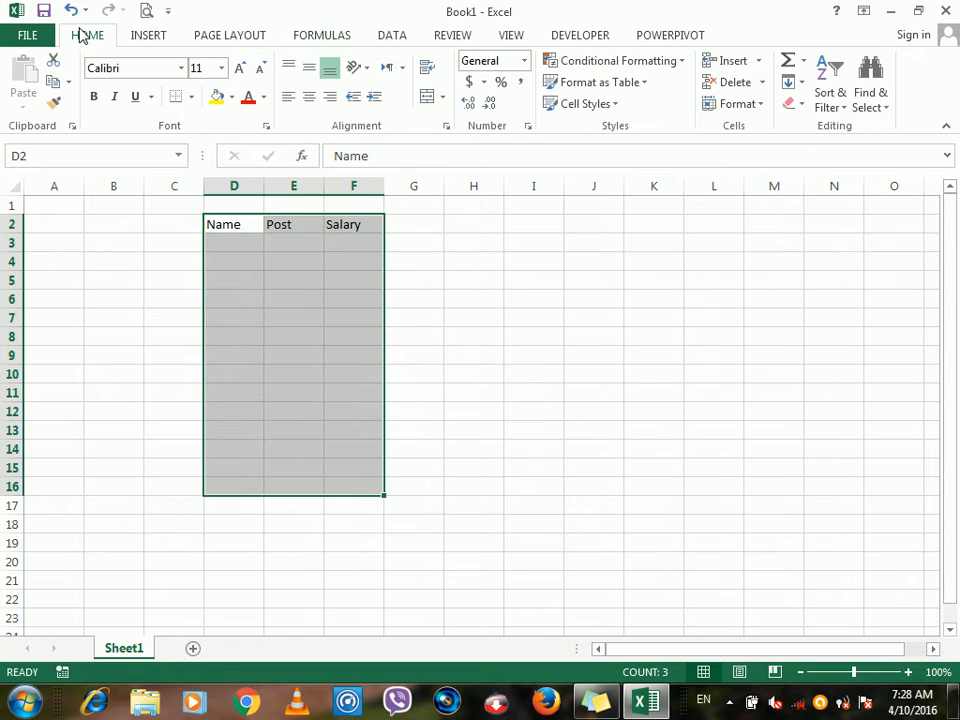
pyautogui.click(195, 96)
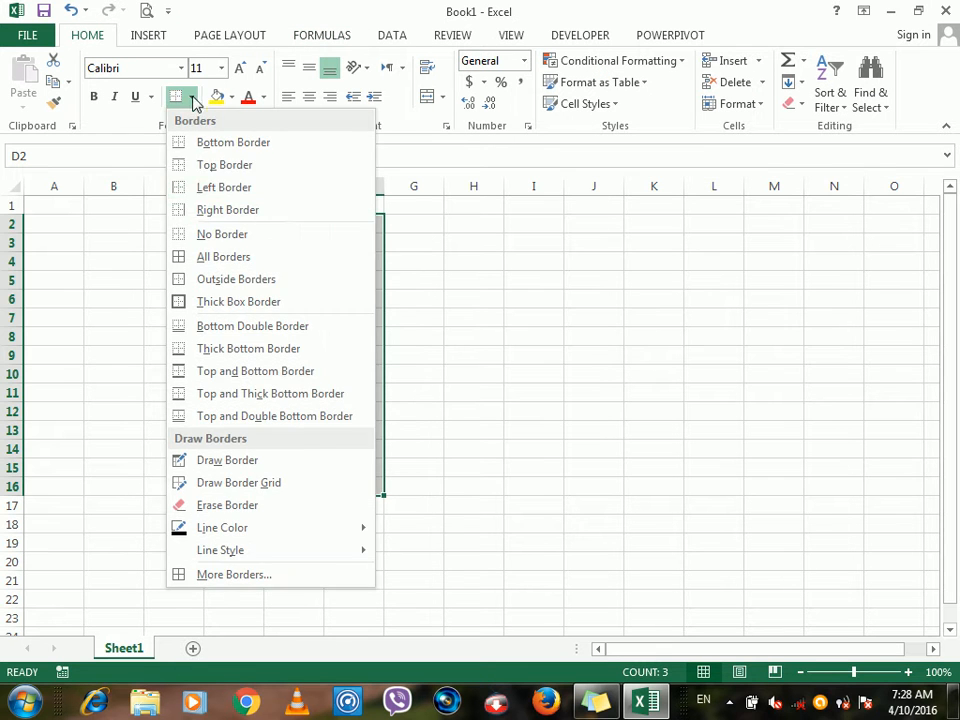
pyautogui.click(191, 256)
# Fill the Name column from D3 to D9 with seven people's first names
pyautogui.click(243, 247)
pyautogui.write('Ahmad')
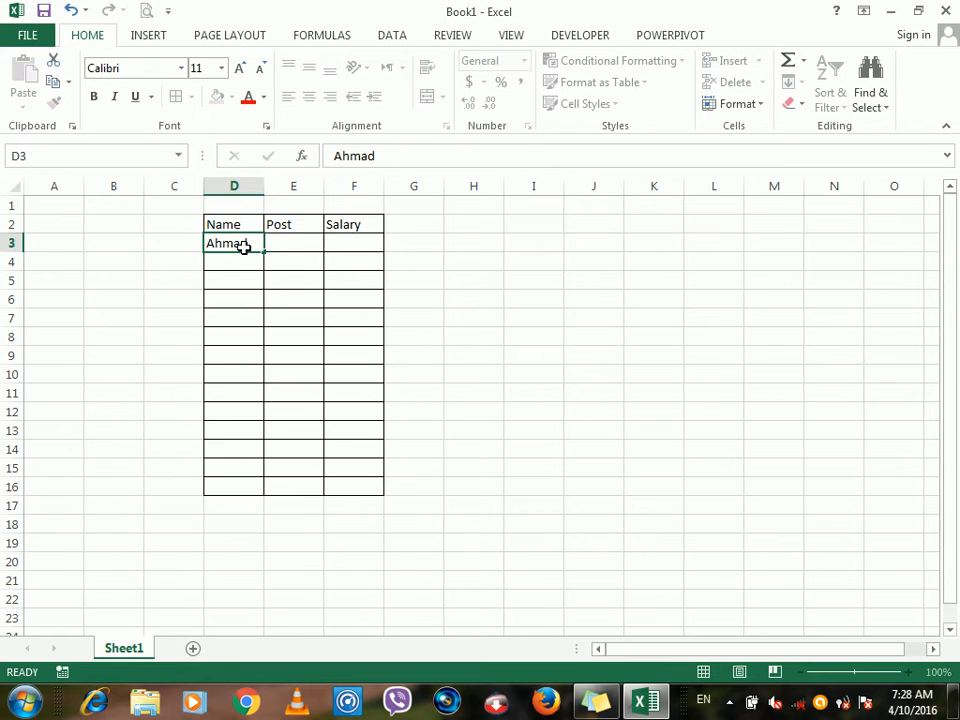
pyautogui.press('Return')
pyautogui.write('Wafa')
pyautogui.press('Return')
pyautogui.write('Samad')
pyautogui.press('Return')
pyautogui.write('Jan')
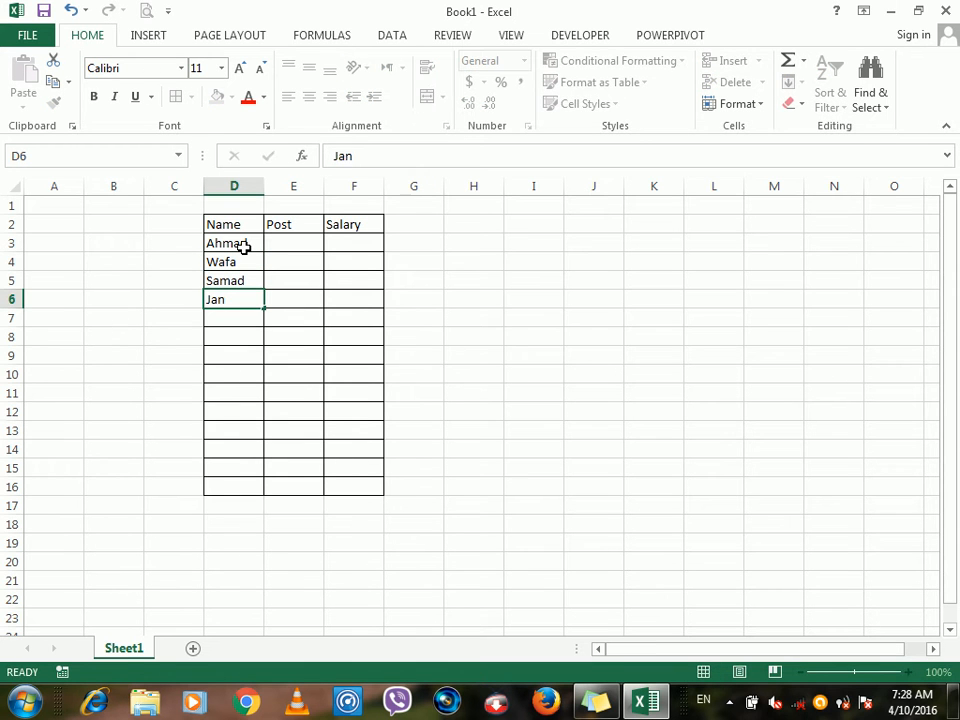
pyautogui.press('Return')
pyautogui.write('Jameel')
pyautogui.press('Return')
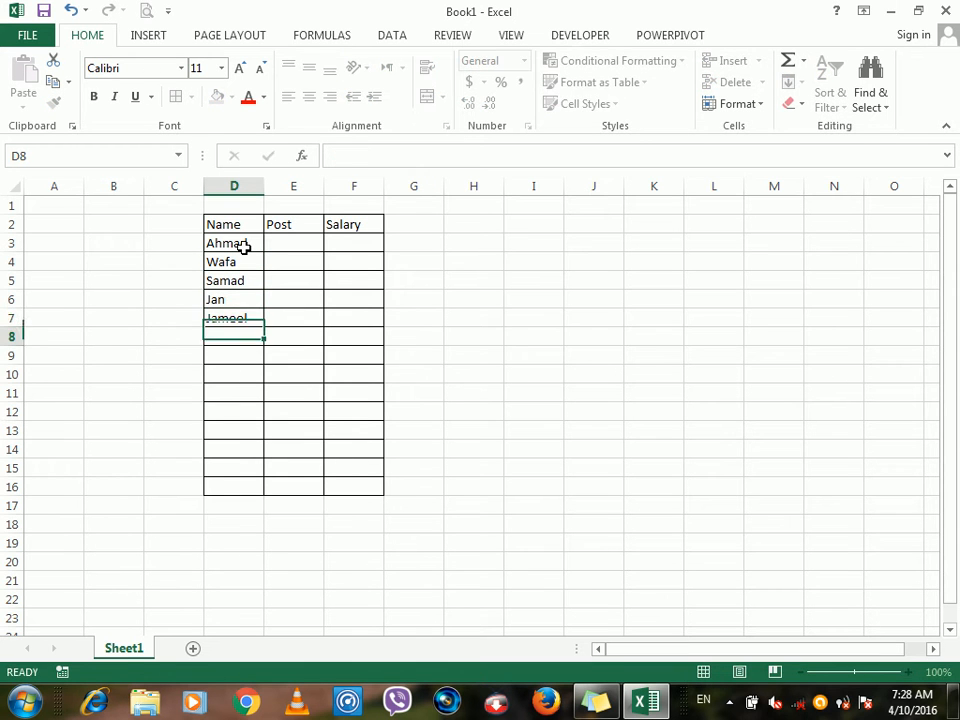
pyautogui.write('Khan')
pyautogui.press('Return')
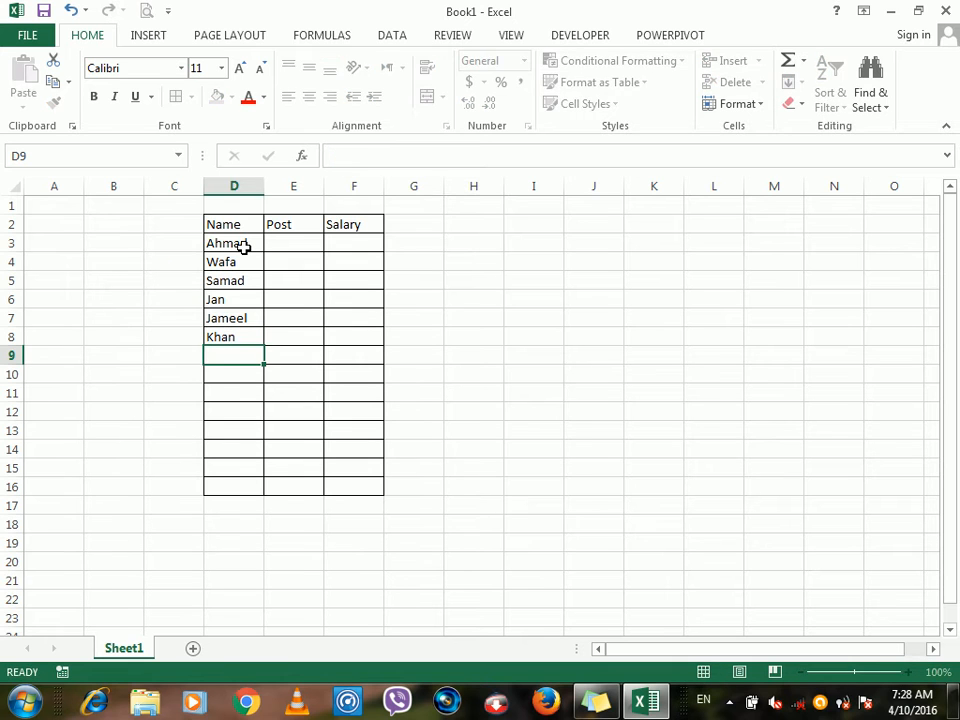
pyautogui.write('Saba')
pyautogui.press('Right')
# Enter the posts Doc, Eng and Tea in cells E3 to E5
pyautogui.press('Up')
pyautogui.press('Up')
pyautogui.press('Up')
pyautogui.press('Up')
pyautogui.press('Up')
pyautogui.press('Up')
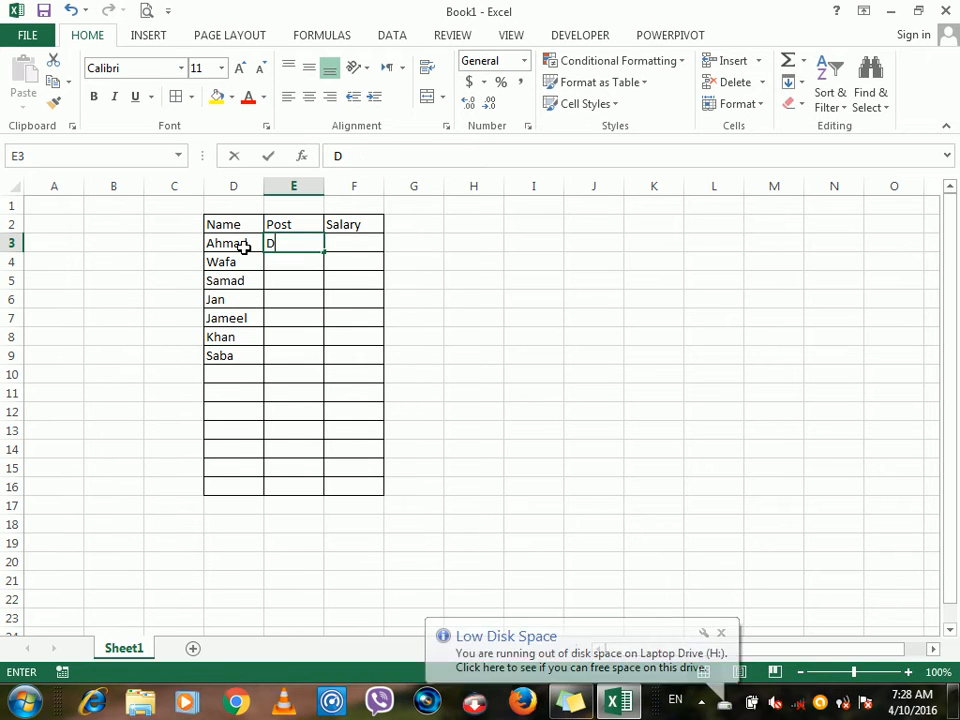
pyautogui.write('Dpo')
pyautogui.press('BackSpace')
pyautogui.press('BackSpace')
pyautogui.write('op')
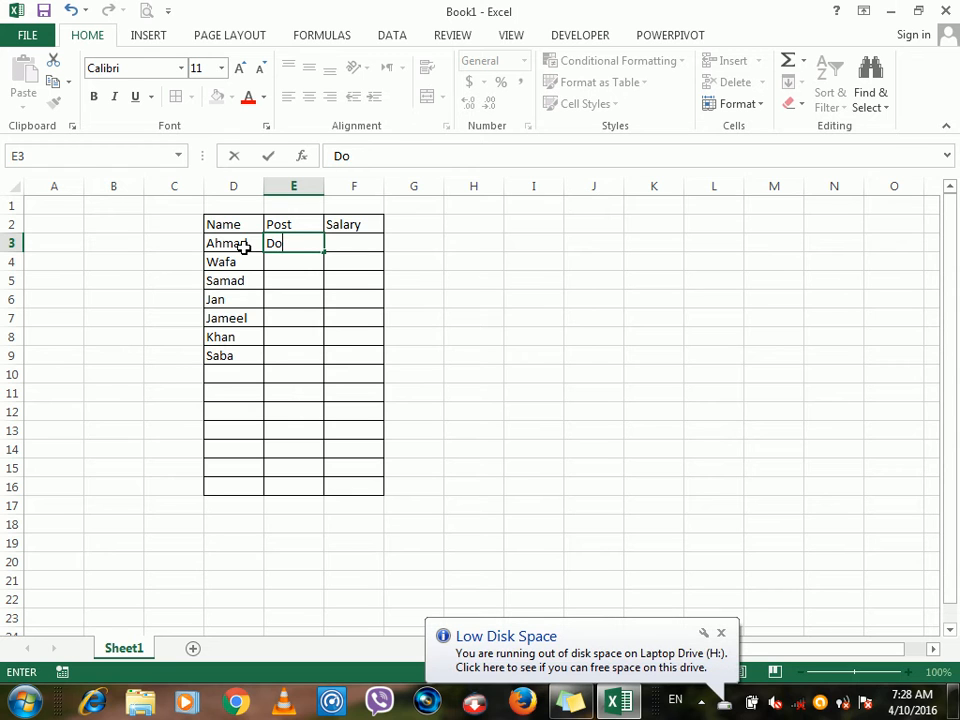
pyautogui.press('Return')
pyautogui.write('Ent')
pyautogui.press('Return')
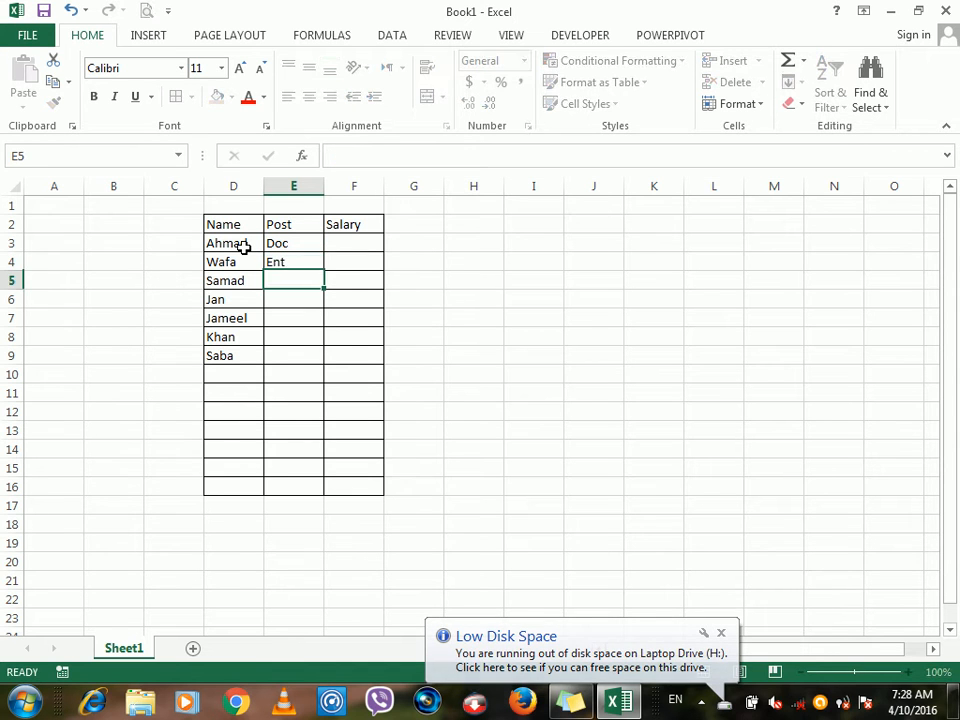
pyautogui.press('Up')
pyautogui.write('Eng')
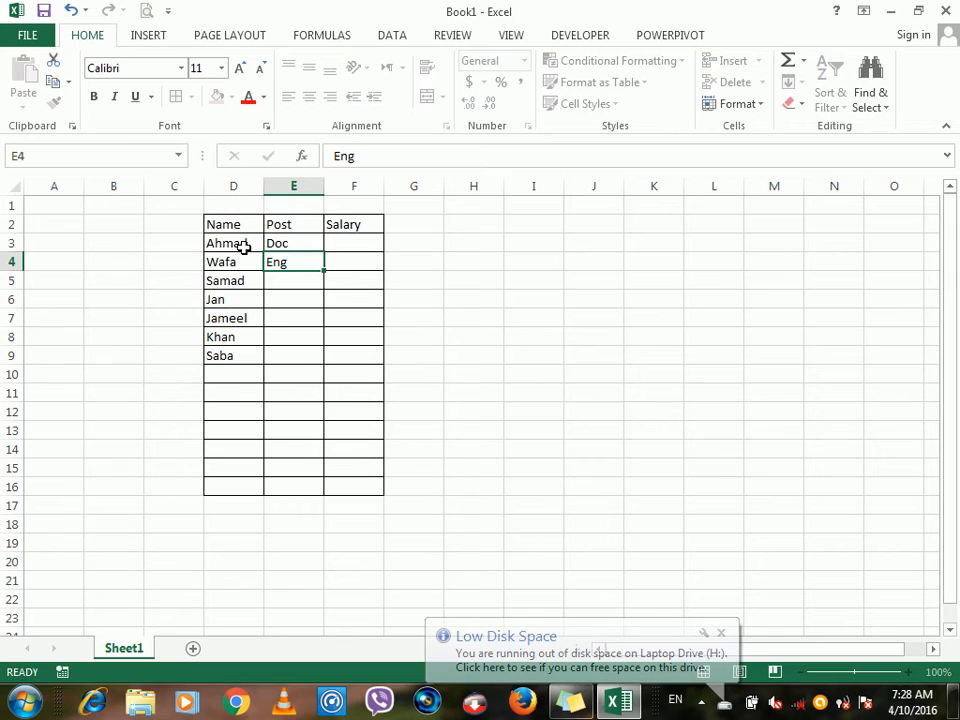
pyautogui.press('Return')
pyautogui.write('Tea')
pyautogui.press('Return')
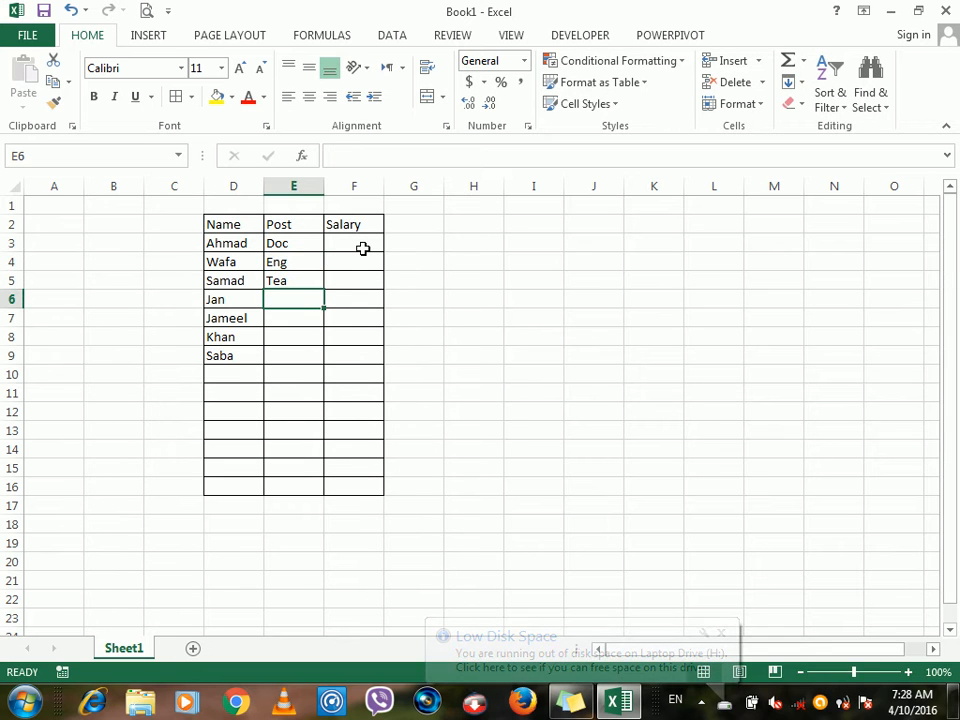
# Enter the salaries 300, 400 and 500 in cells F3 to F5
pyautogui.click(362, 248)
pyautogui.write('300')
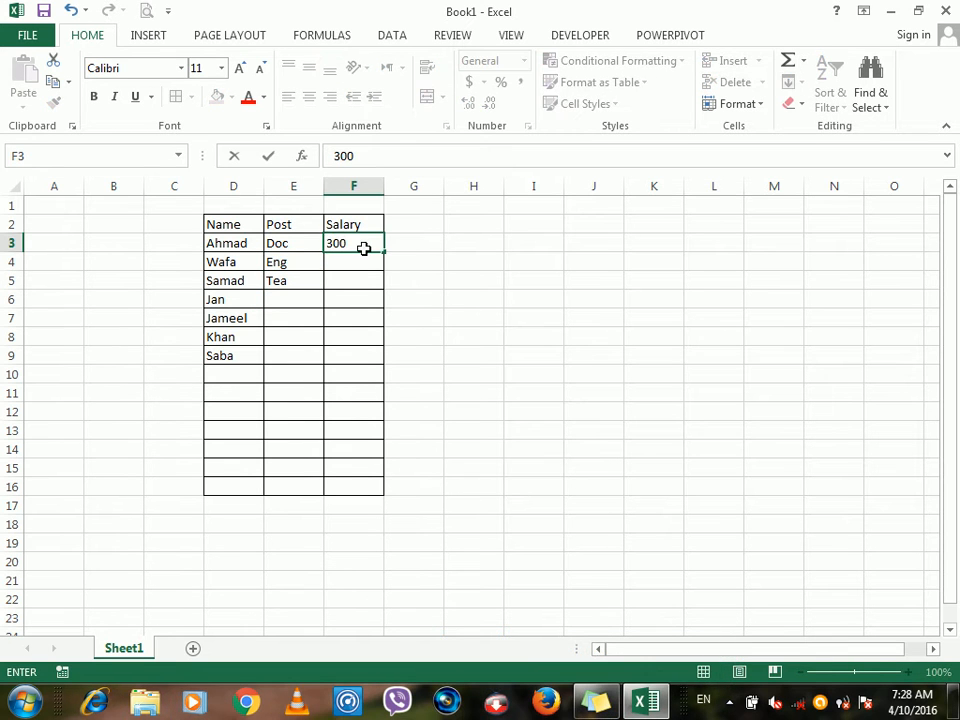
pyautogui.press('Return')
pyautogui.write('400')
pyautogui.press('Return')
pyautogui.write('500')
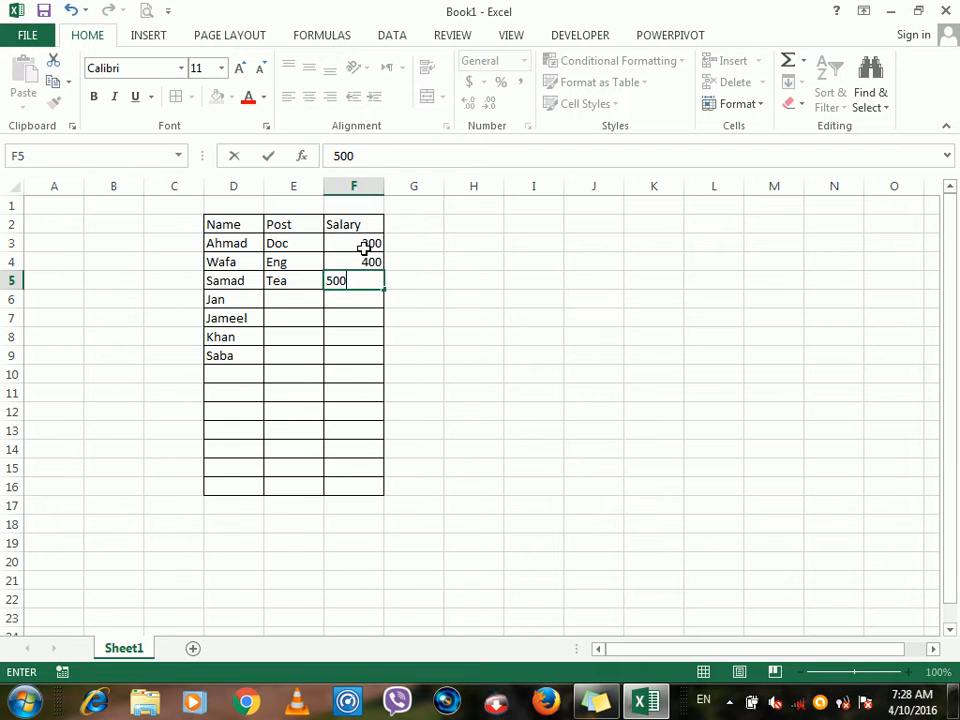
pyautogui.press('Return')
# Copy the posts and salaries in E3:F5 into the three rows below, starting at E6
pyautogui.moveTo(306, 240); pyautogui.dragTo(346, 278)
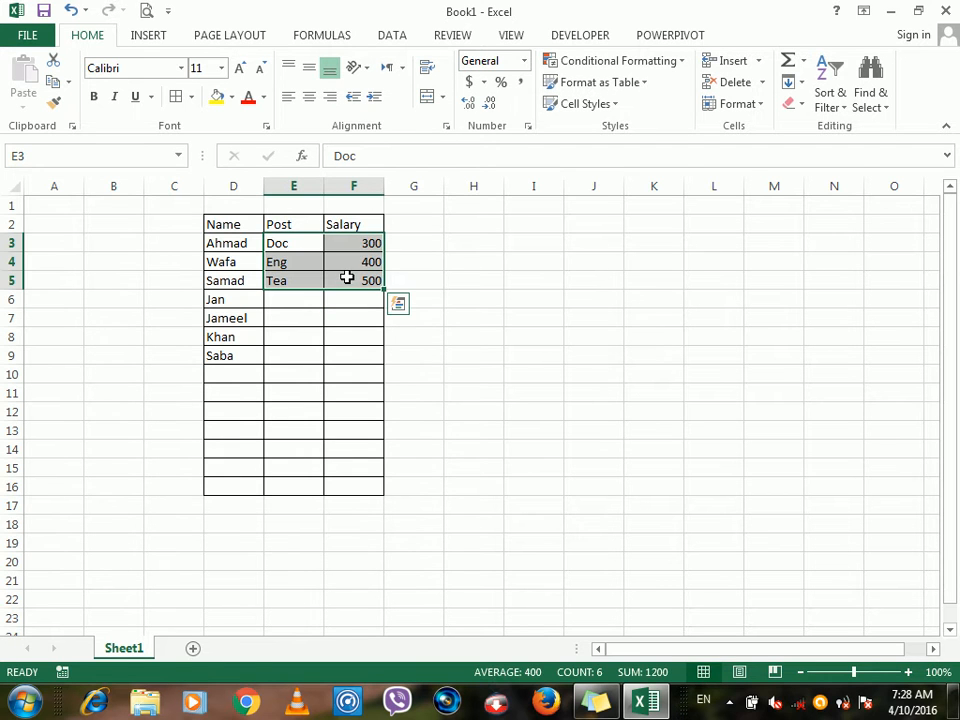
pyautogui.hotkey('ctrl', 'c')
pyautogui.click(313, 300)
pyautogui.hotkey('ctrl', 'v')
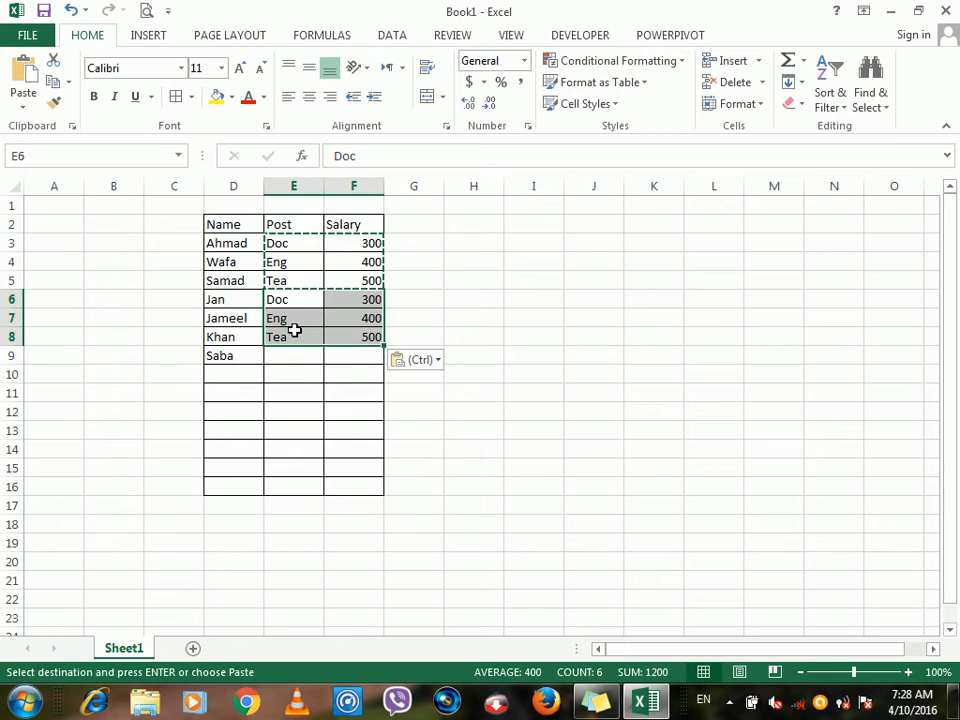
# Complete row 9 with the post Doc and a salary of 800
pyautogui.click(283, 357)
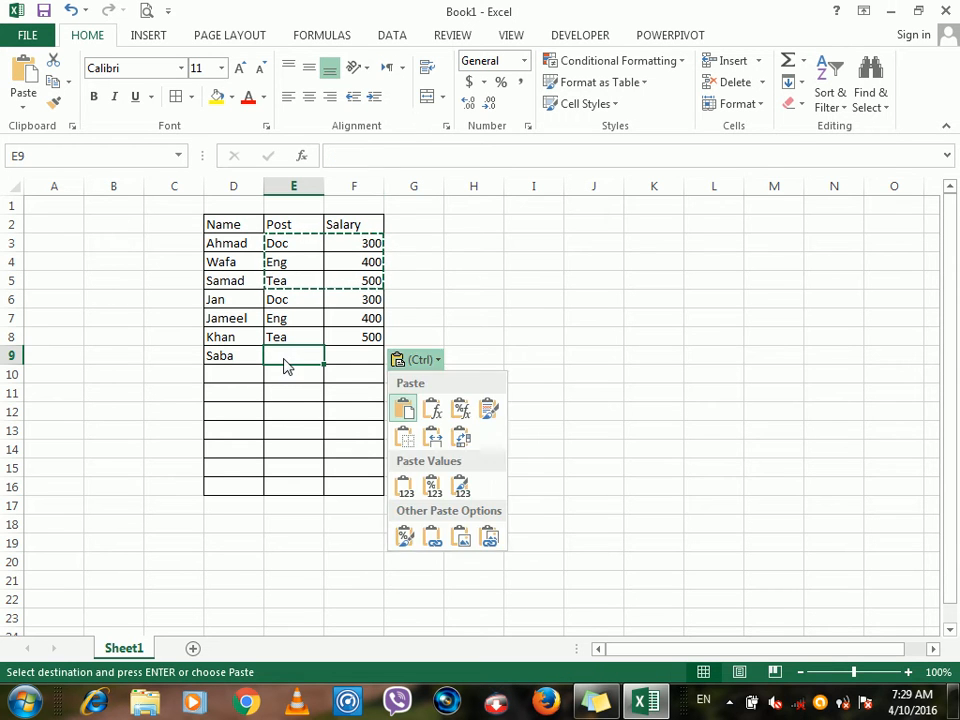
pyautogui.write('Doc')
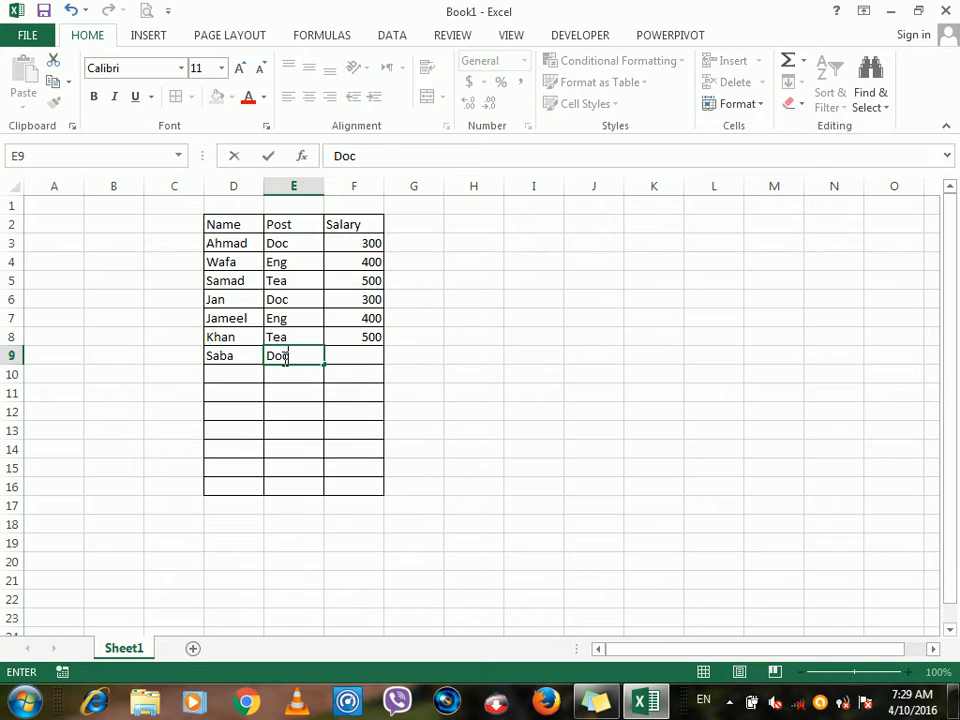
pyautogui.press('Tab')
pyautogui.write('800')
pyautogui.press('Return')
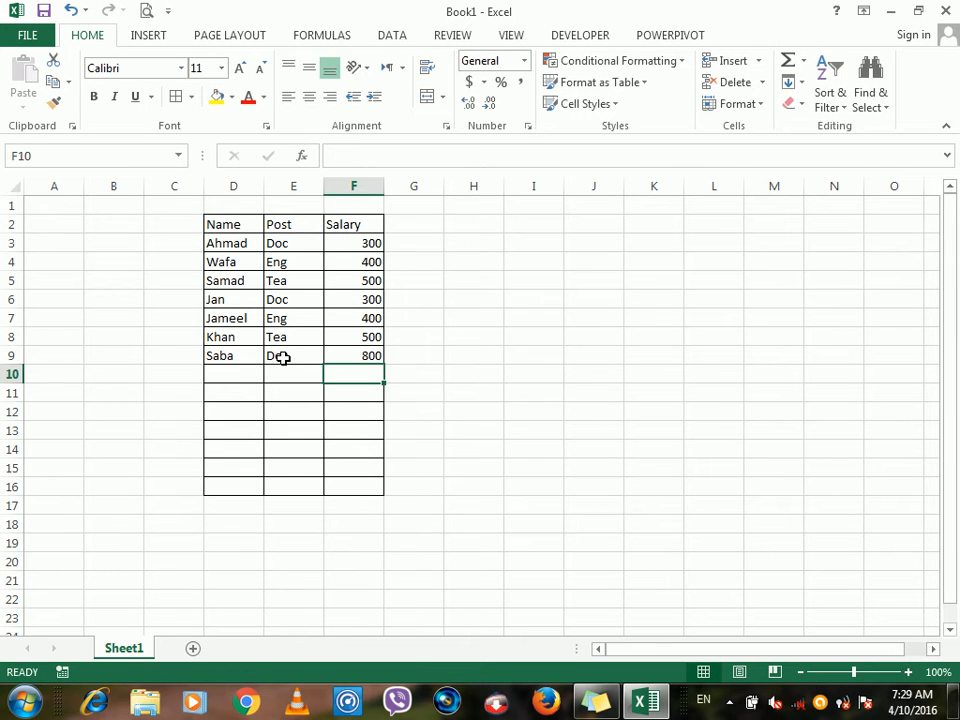
# Define the name "as" for salary cell F3, with its scope set to Workbook
pyautogui.click(386, 40)
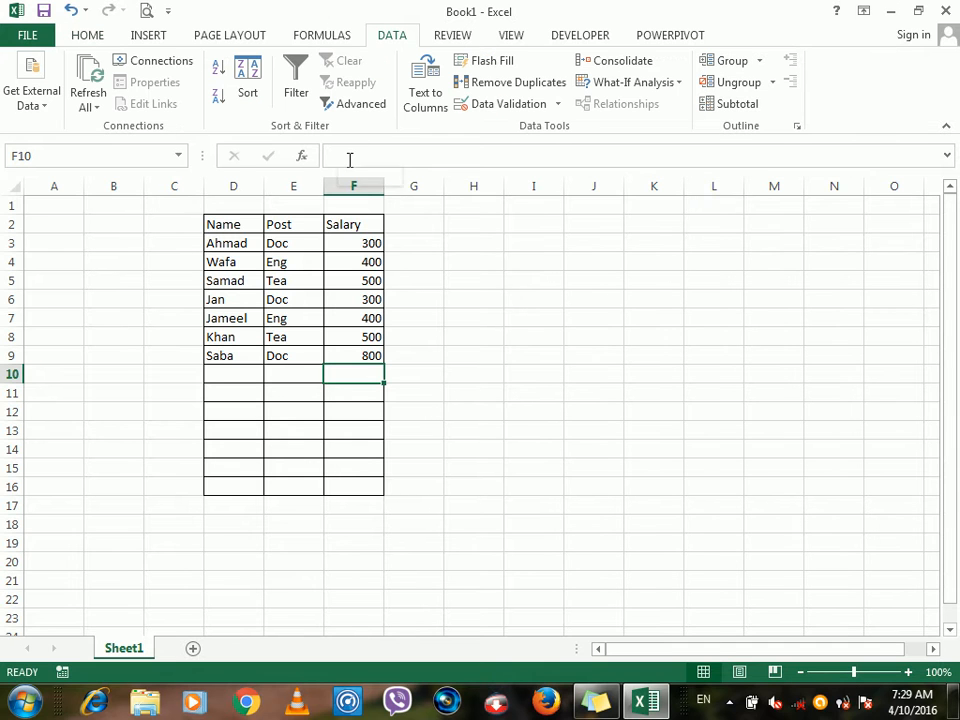
pyautogui.click(346, 36)
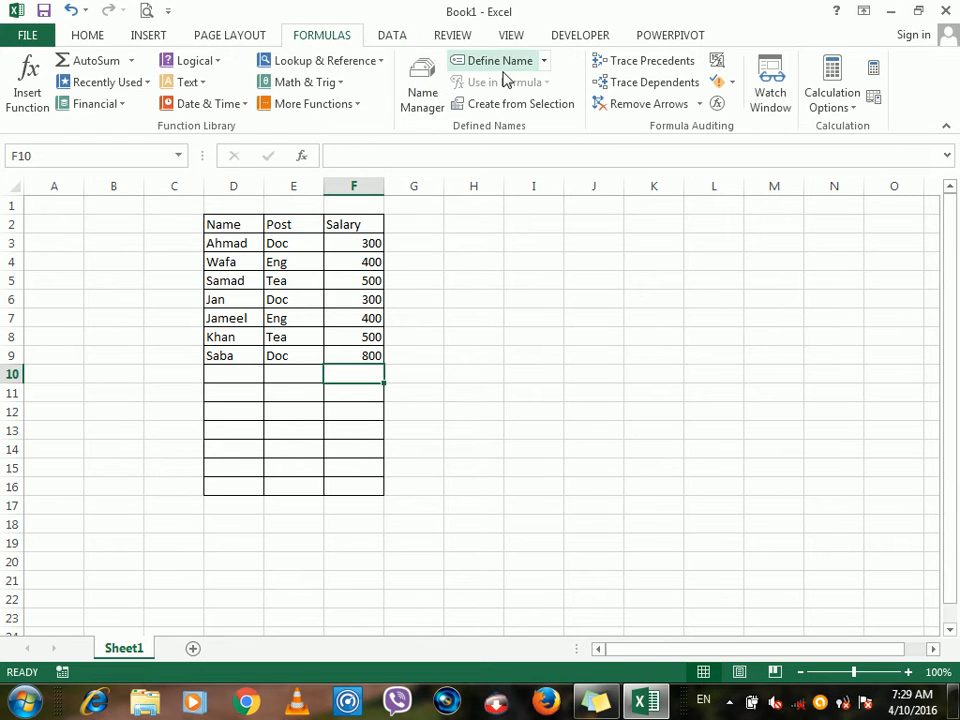
pyautogui.click(356, 243)
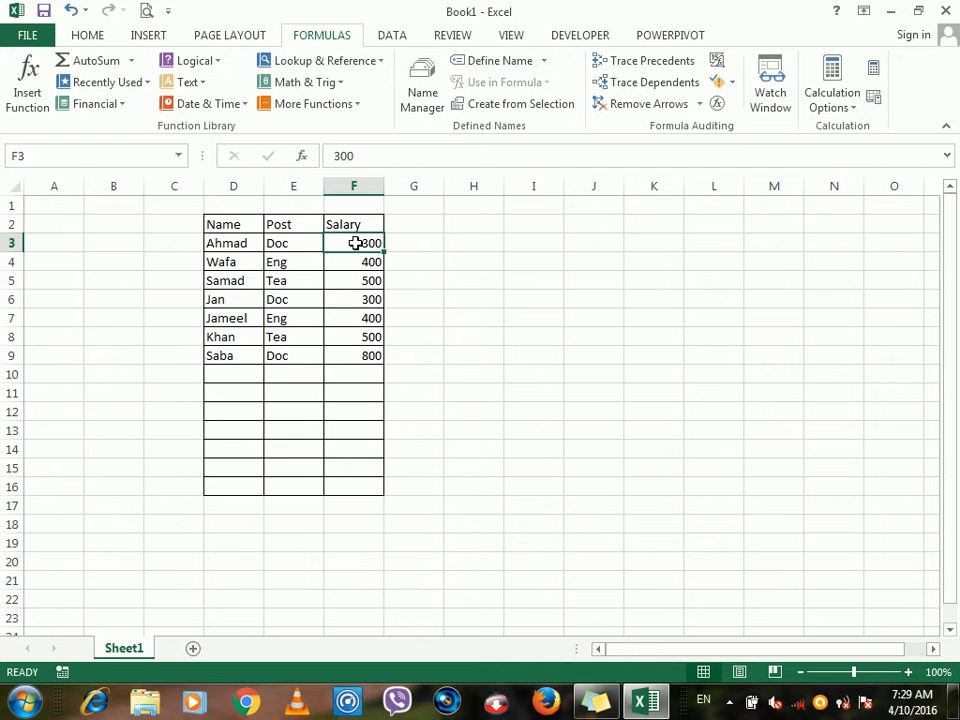
pyautogui.click(505, 68)
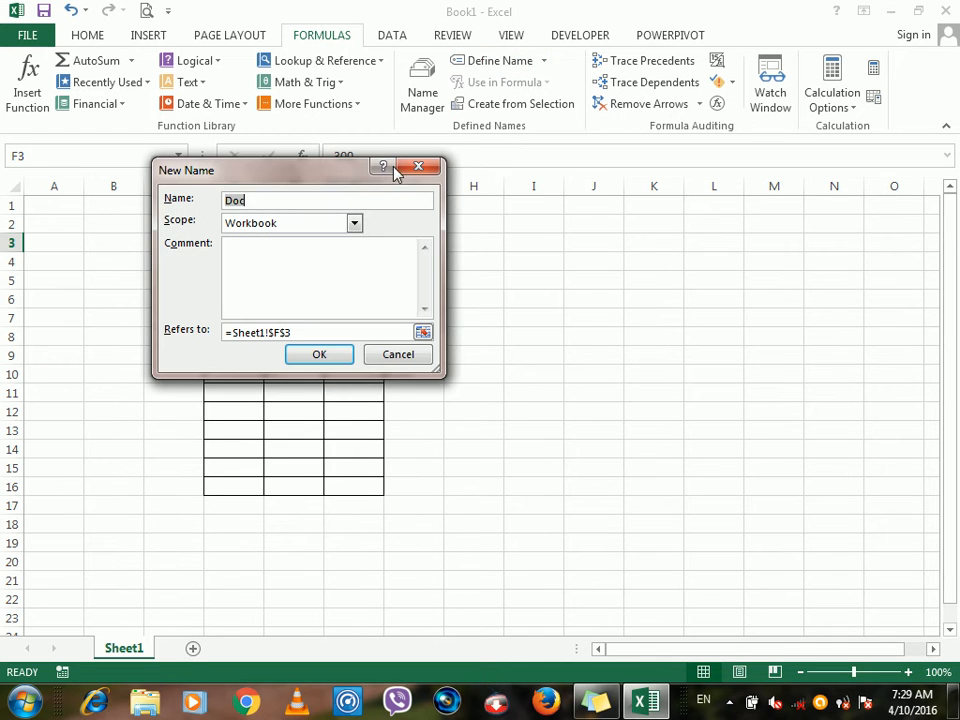
pyautogui.moveTo(312, 182); pyautogui.dragTo(528, 236)
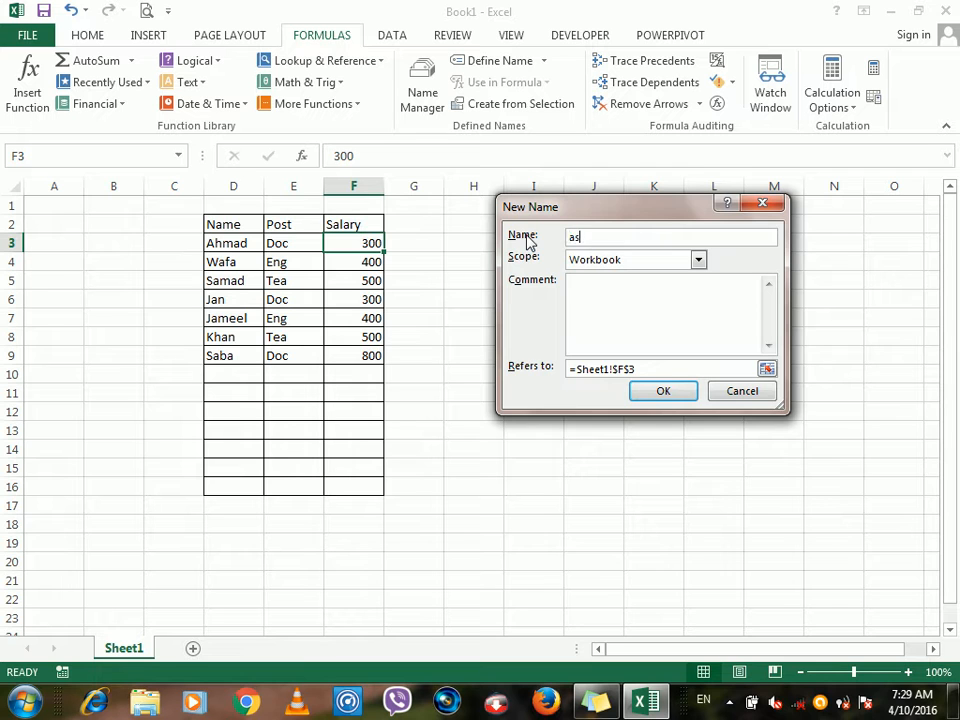
pyautogui.click(642, 260)
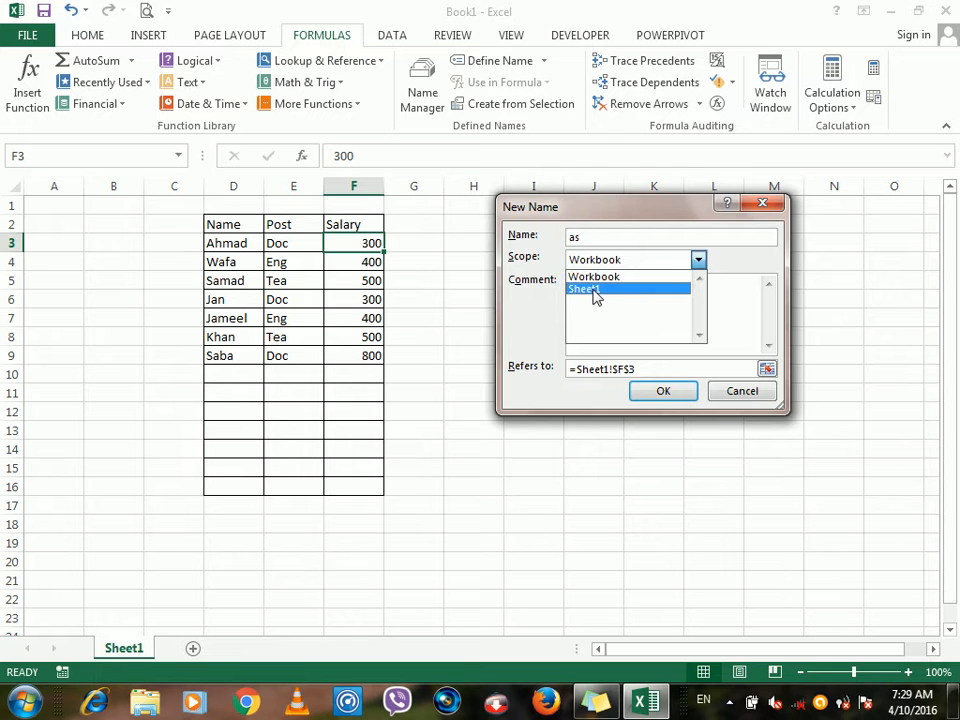
pyautogui.click(600, 278)
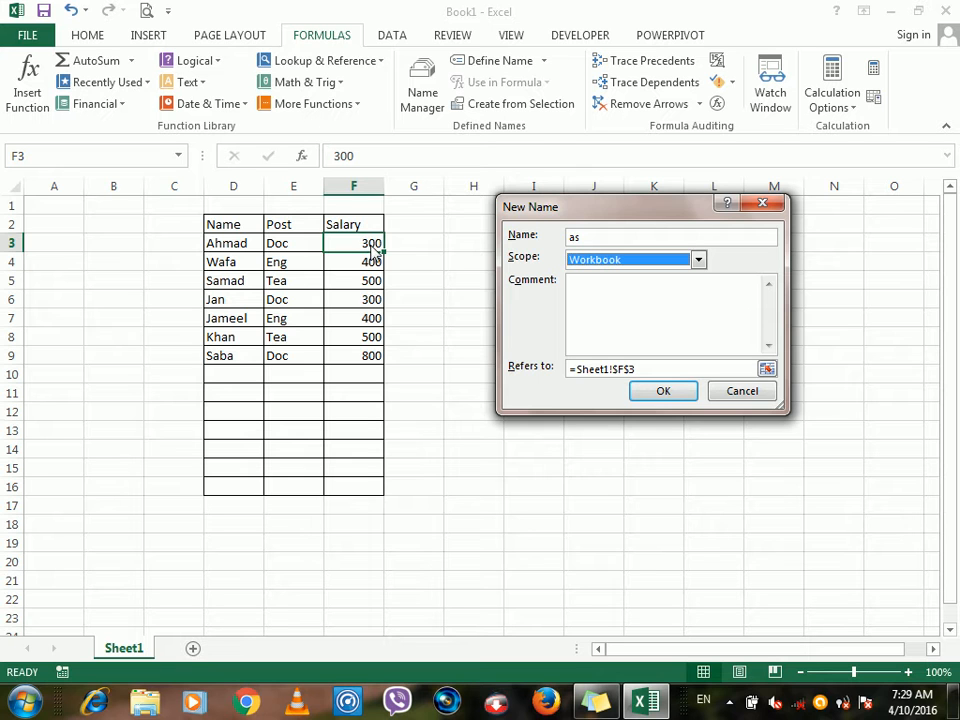
pyautogui.click(604, 260)
pyautogui.click(597, 291)
pyautogui.click(596, 262)
pyautogui.click(593, 278)
pyautogui.click(634, 369)
pyautogui.click(656, 392)
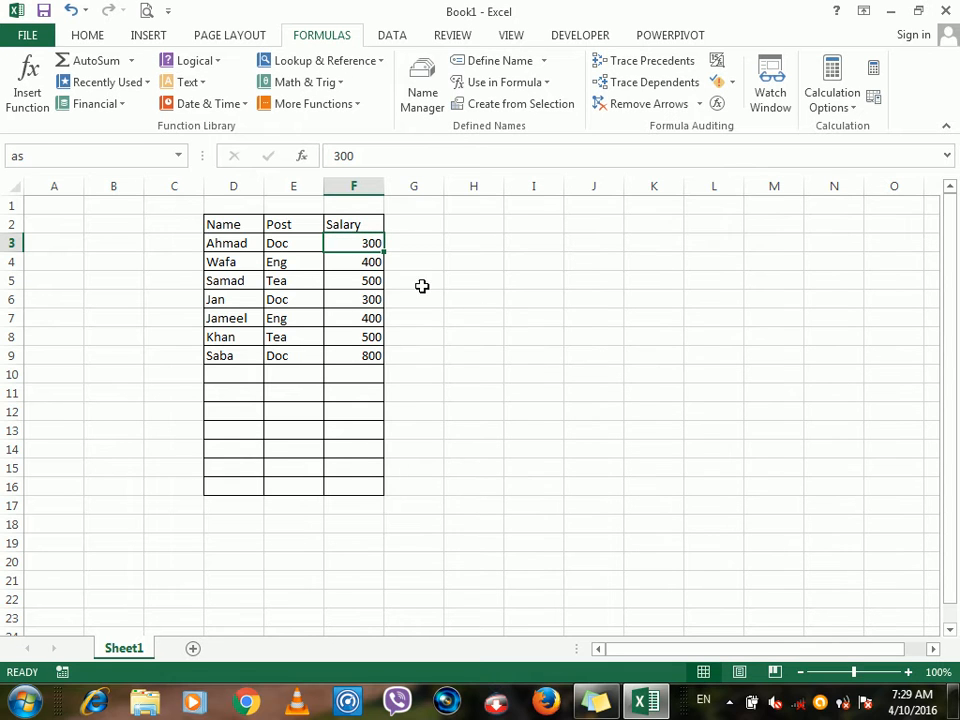
# Define the workbook-level name "mk" for salary cell F4
pyautogui.click(371, 264)
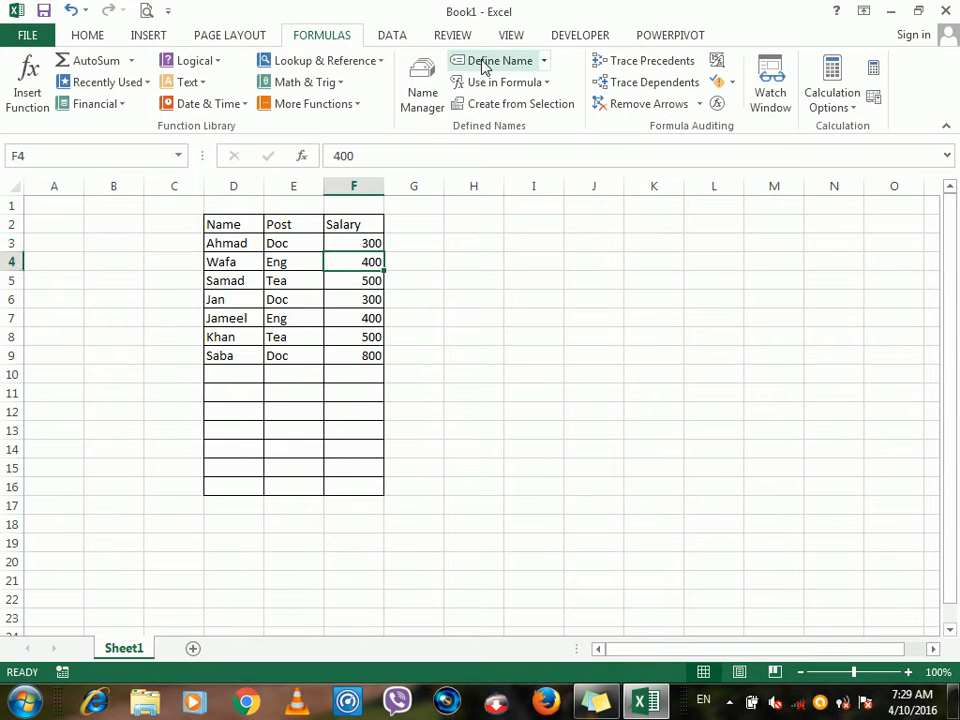
pyautogui.click(545, 62)
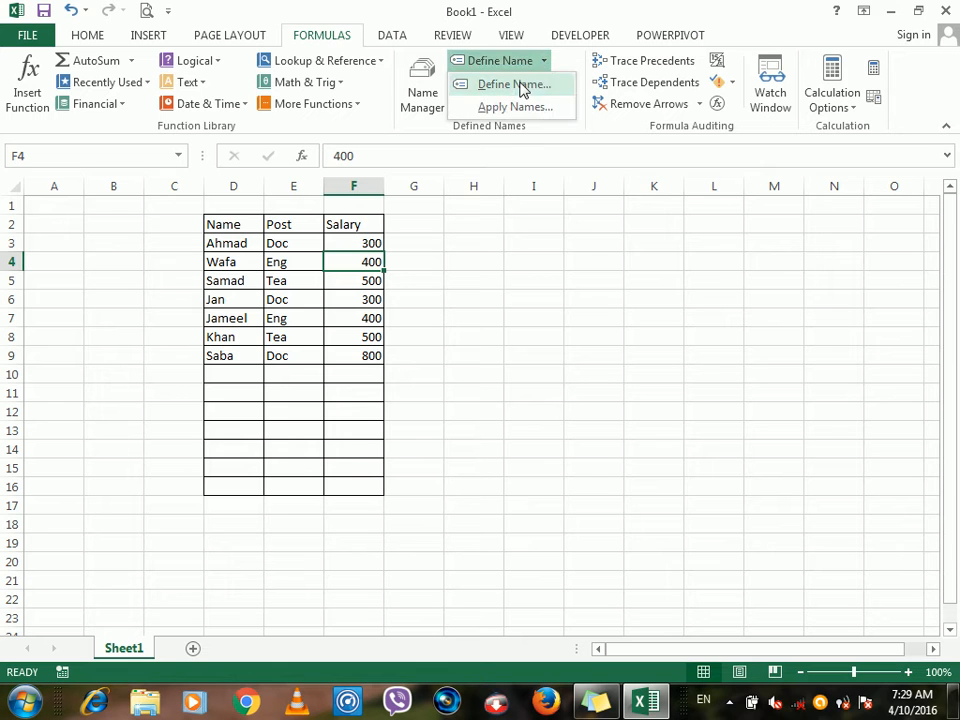
pyautogui.click(518, 88)
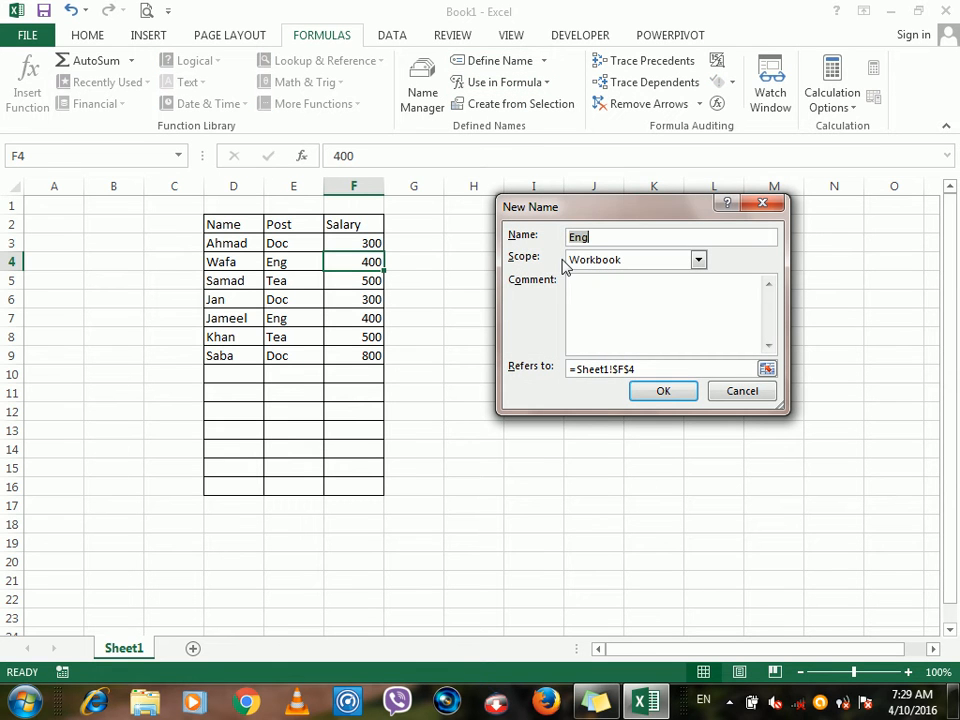
pyautogui.click(655, 390)
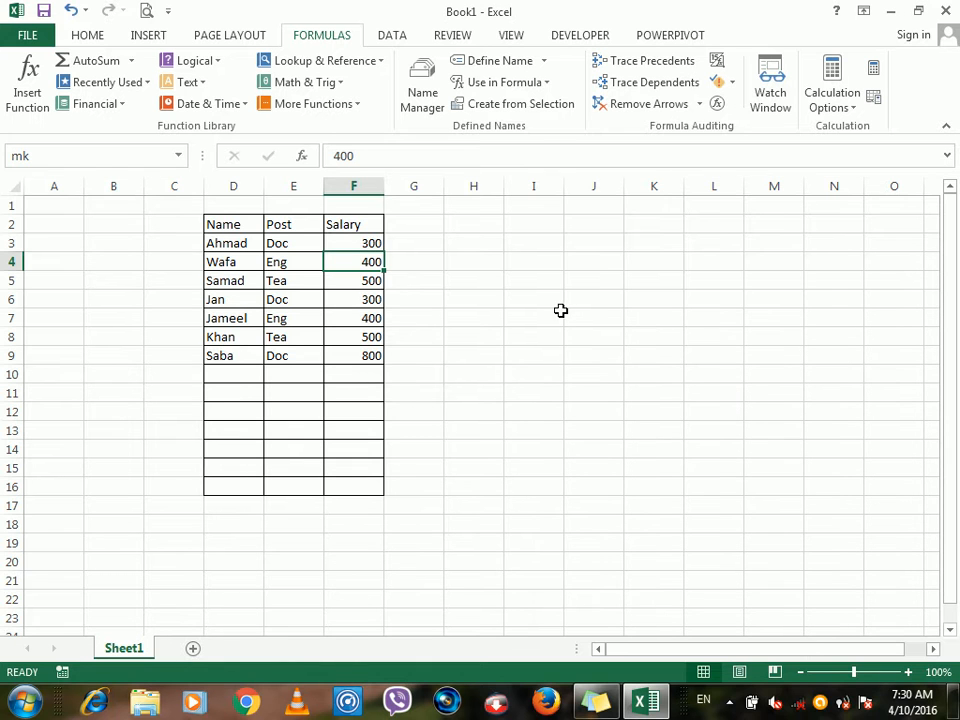
# Define the workbook-level name "kl" for the salary range F5:F9
pyautogui.moveTo(372, 285); pyautogui.dragTo(366, 356)
pyautogui.click(515, 61)
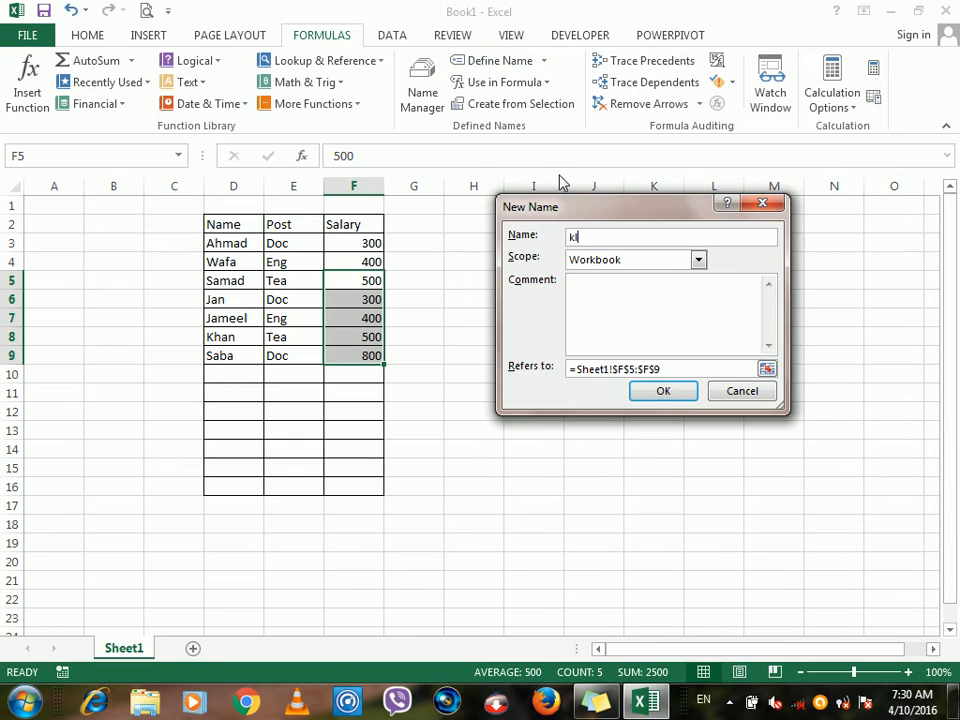
pyautogui.press('Return')
# Enter the formula =as+kl+mk in cell J6, inserting the defined names through Use in Formula
pyautogui.click(613, 293)
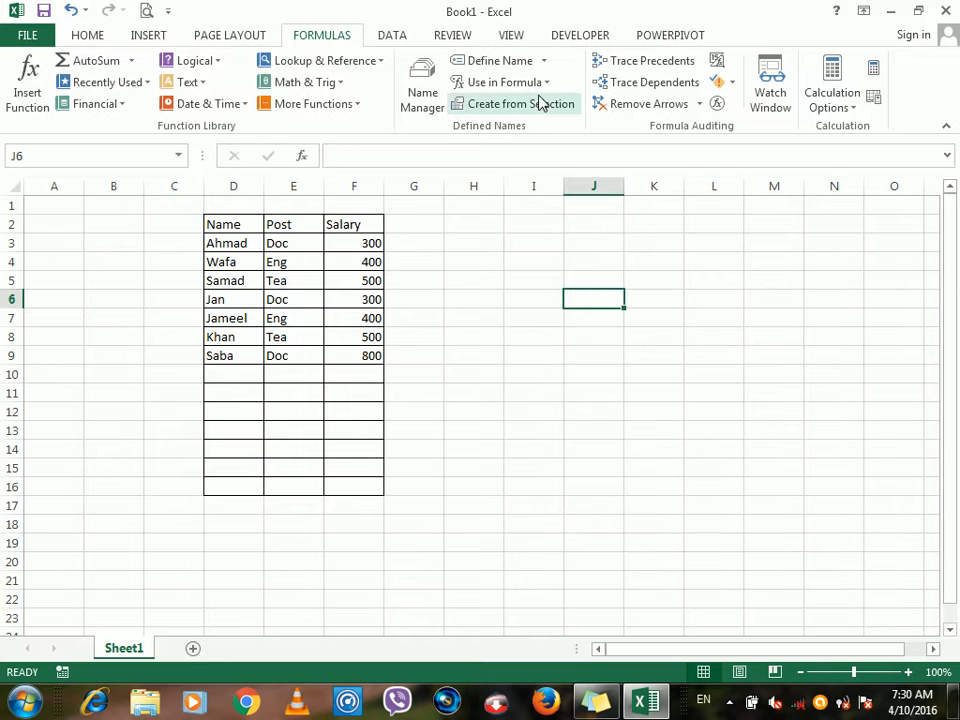
pyautogui.write('=')
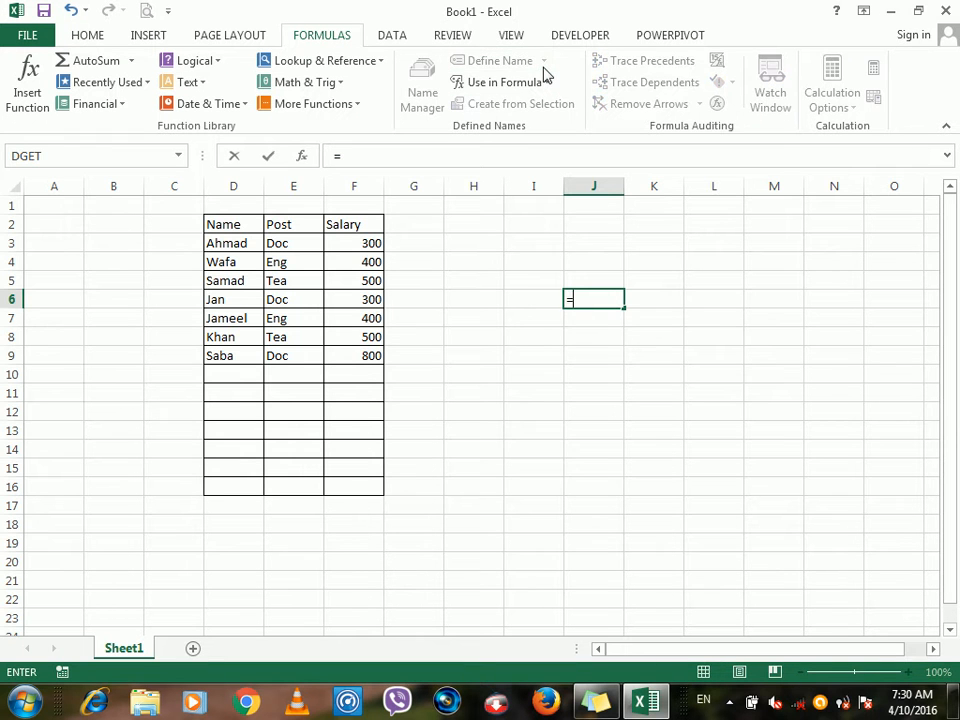
pyautogui.click(525, 84)
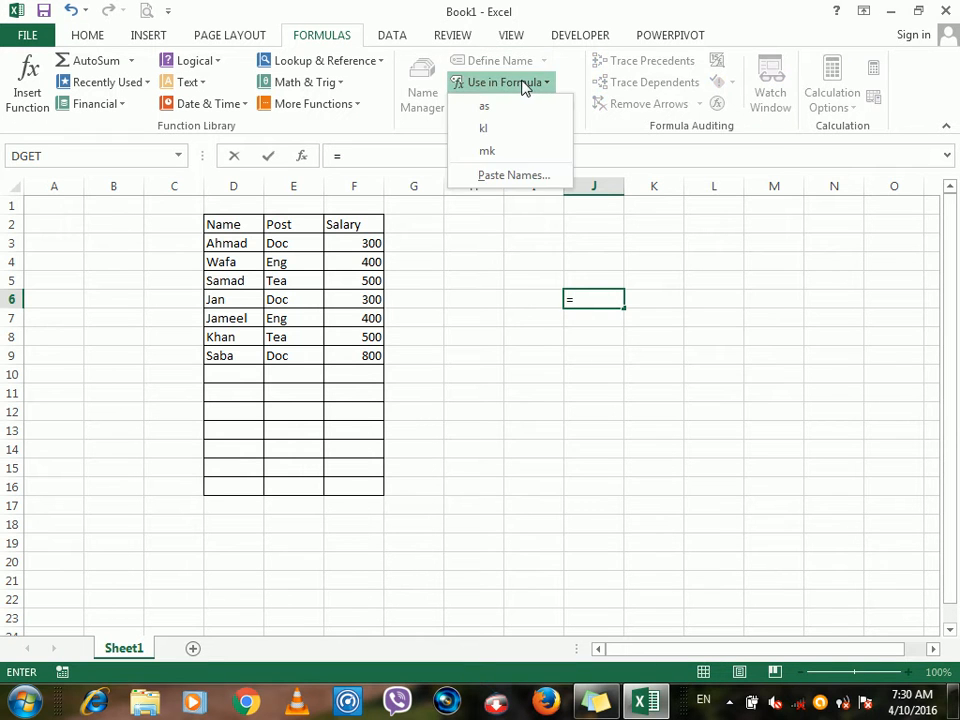
pyautogui.click(484, 106)
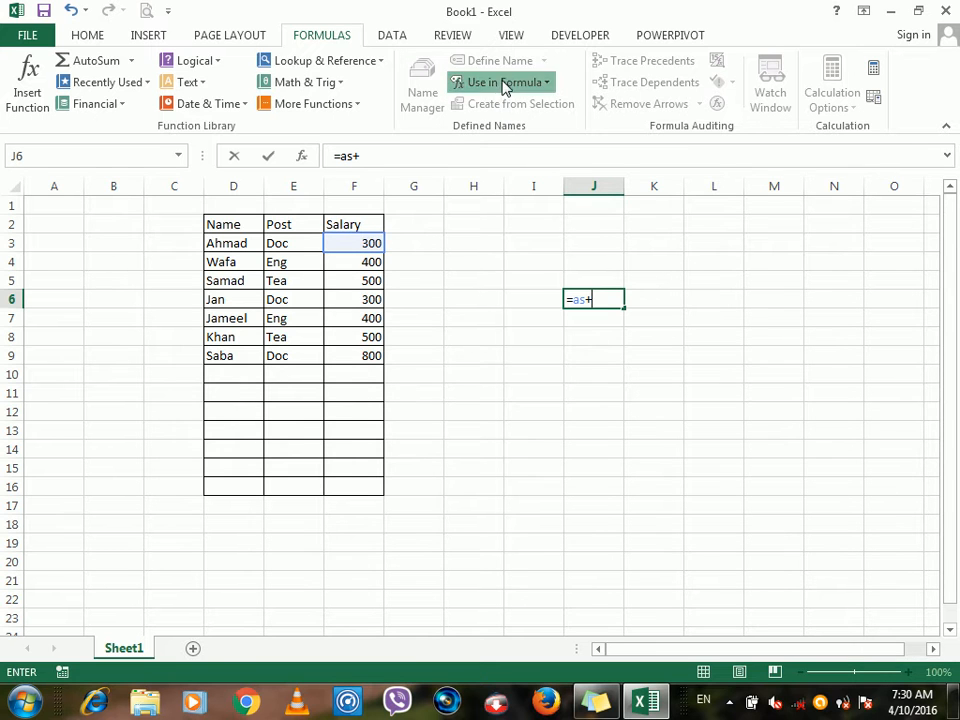
pyautogui.click(506, 85)
pyautogui.click(484, 128)
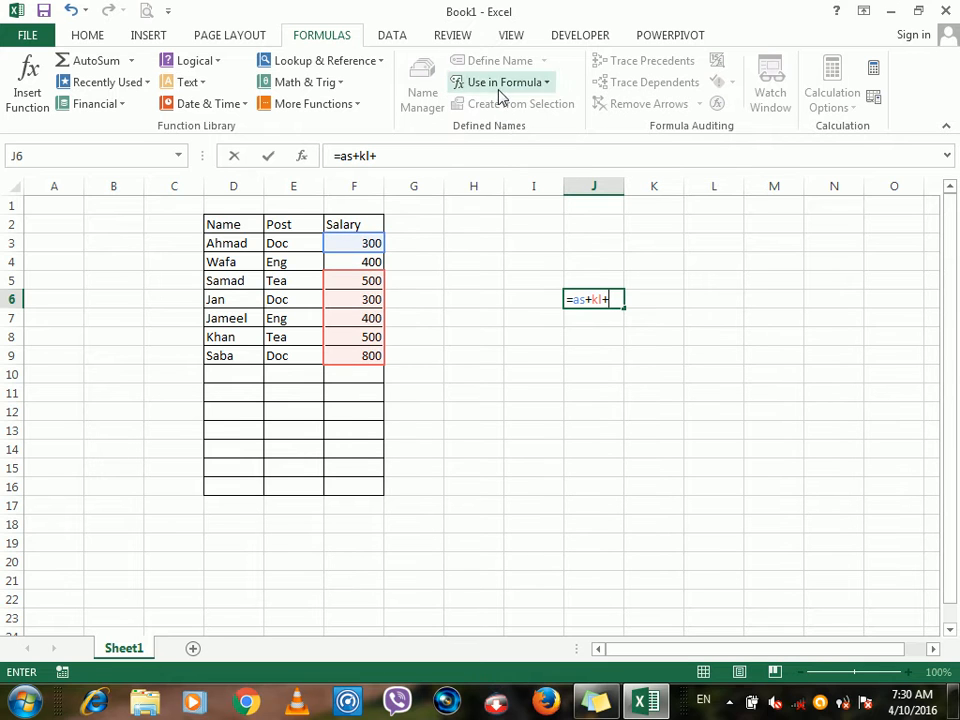
pyautogui.click(499, 88)
pyautogui.click(486, 150)
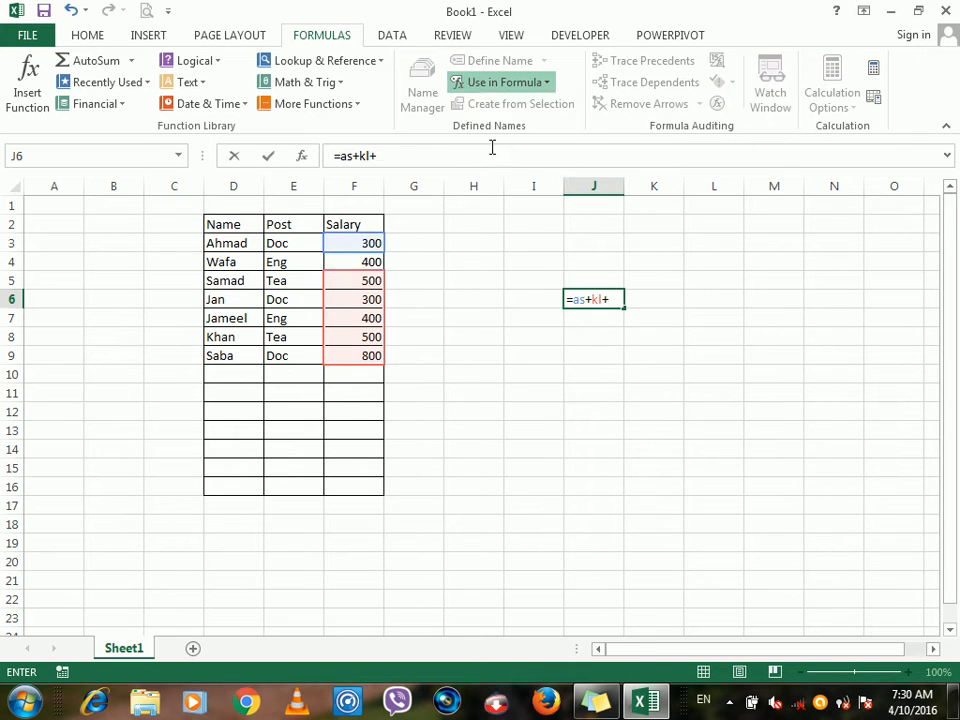
pyautogui.press('Return')
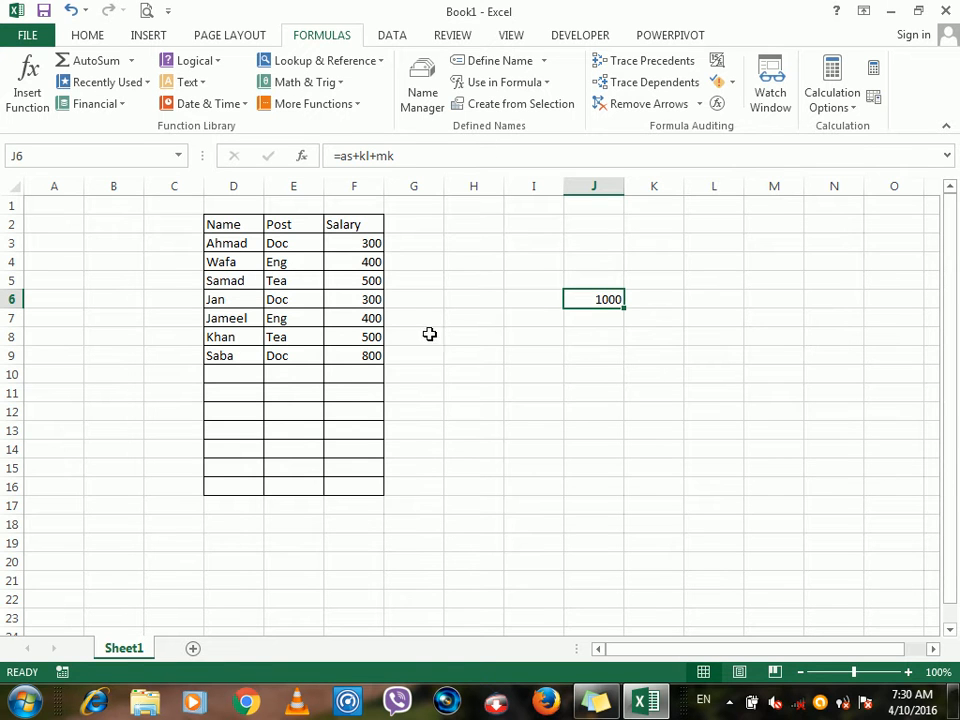
# Check the salary total of F3:F9 with a SUM in cell F10 and clear that cell again
pyautogui.click(365, 374)
pyautogui.hotkey('alt', '=')
pyautogui.hotkey('ctrl', 'Return')
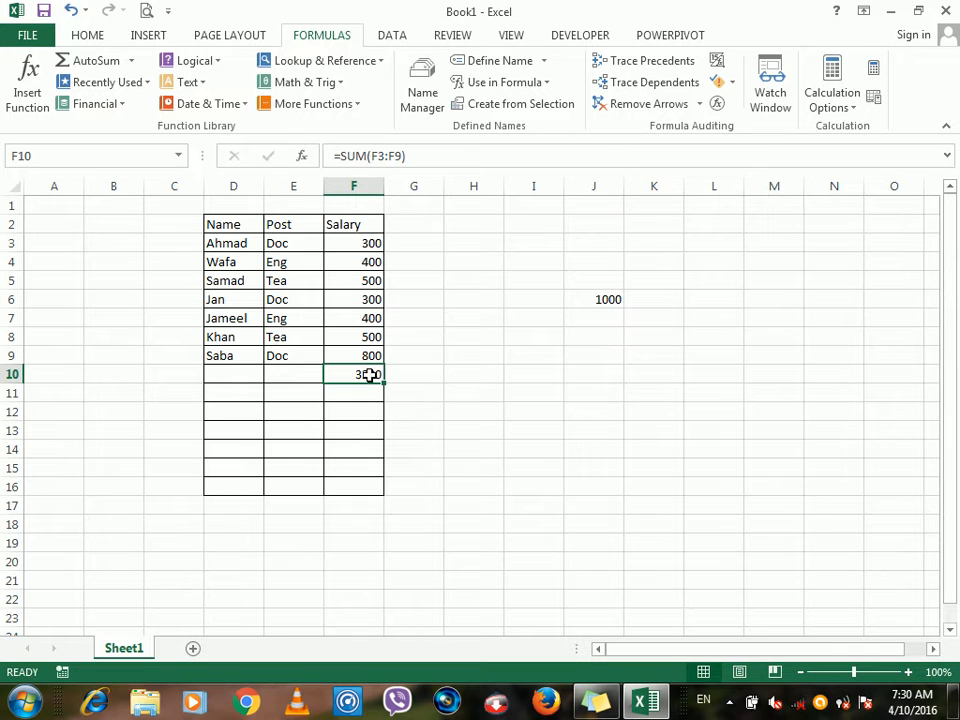
pyautogui.press('BackSpace')
pyautogui.click(648, 334)
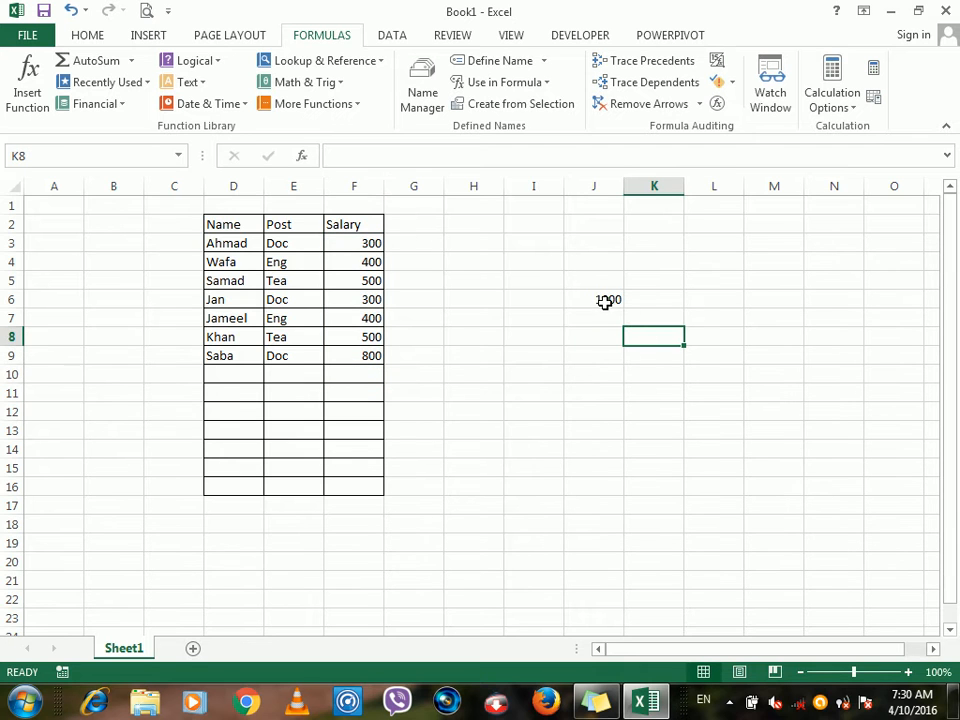
# Examine the formula in J6 and compare it with the names and values of the salary cells F3 to F7
pyautogui.click(367, 250)
pyautogui.click(350, 263)
pyautogui.click(345, 279)
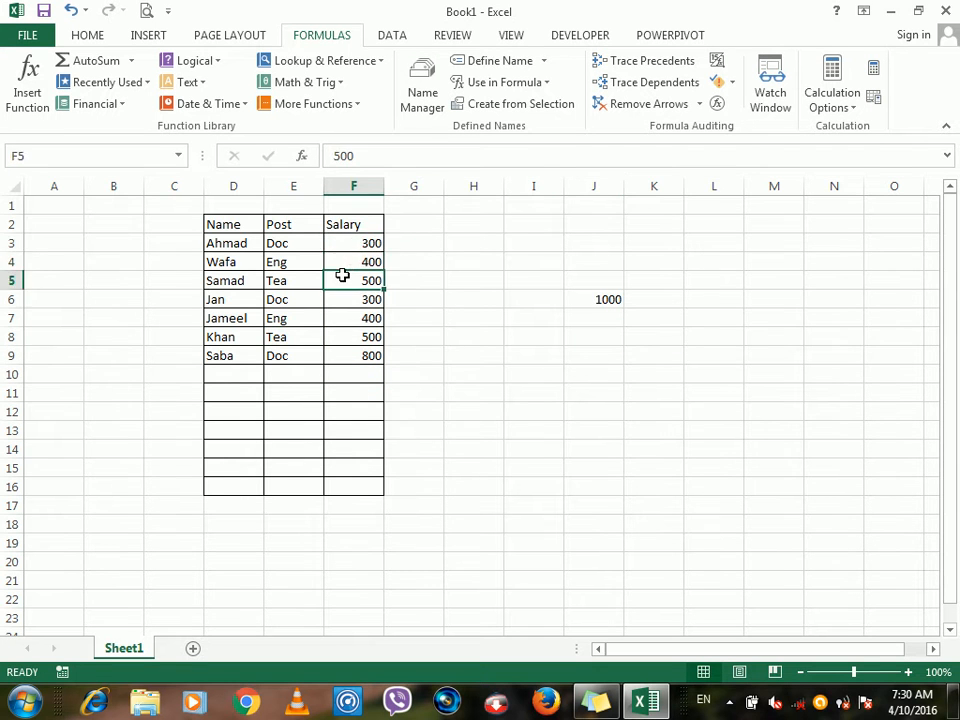
pyautogui.click(606, 299)
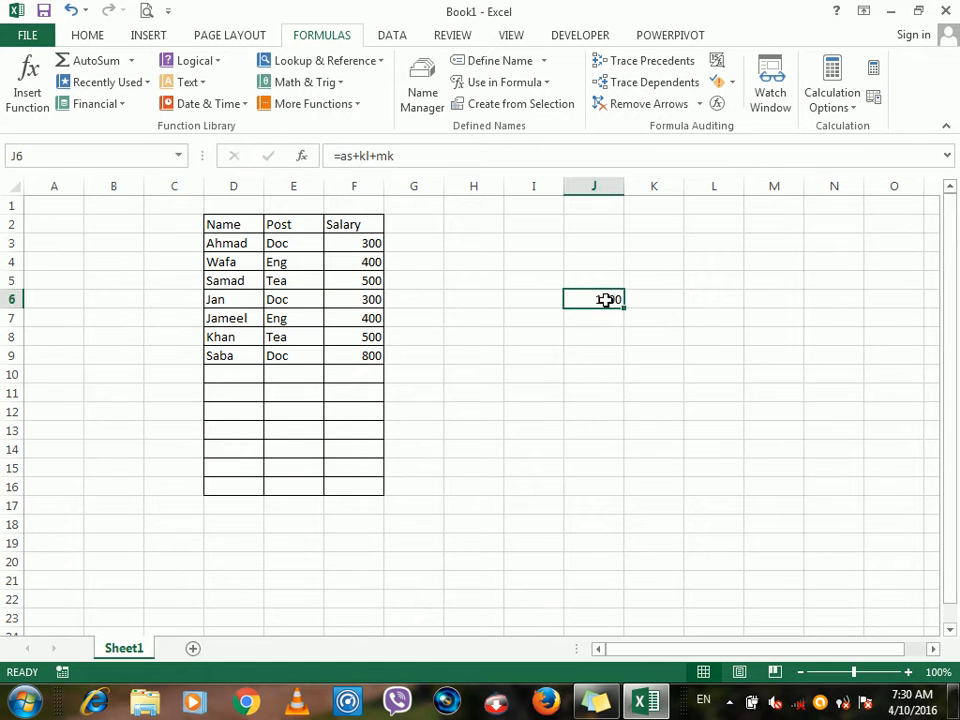
pyautogui.click(494, 321)
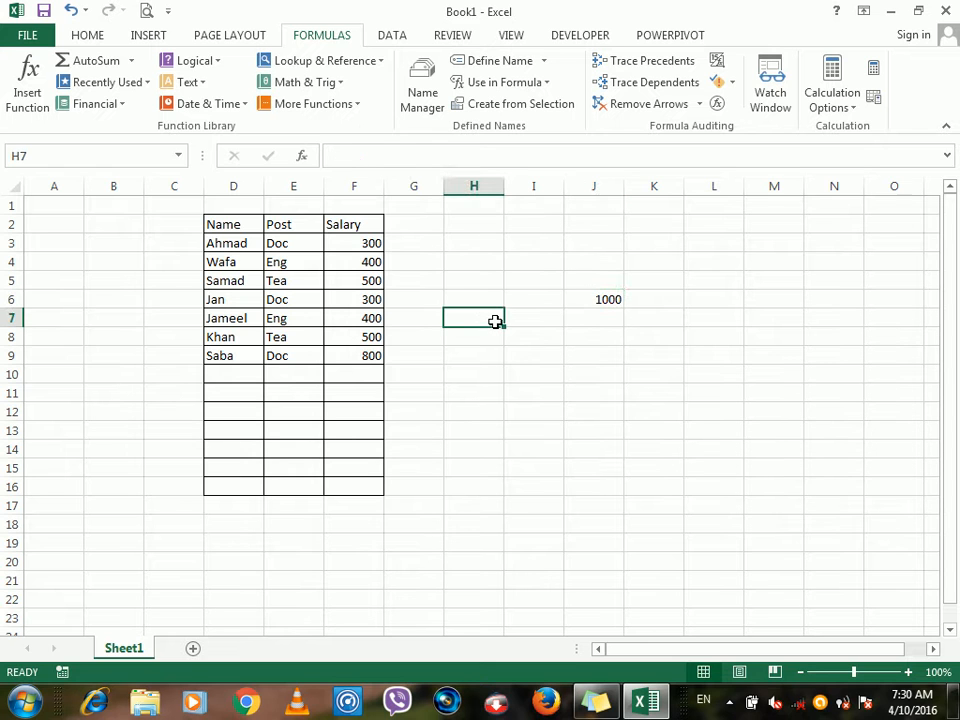
pyautogui.click(365, 260)
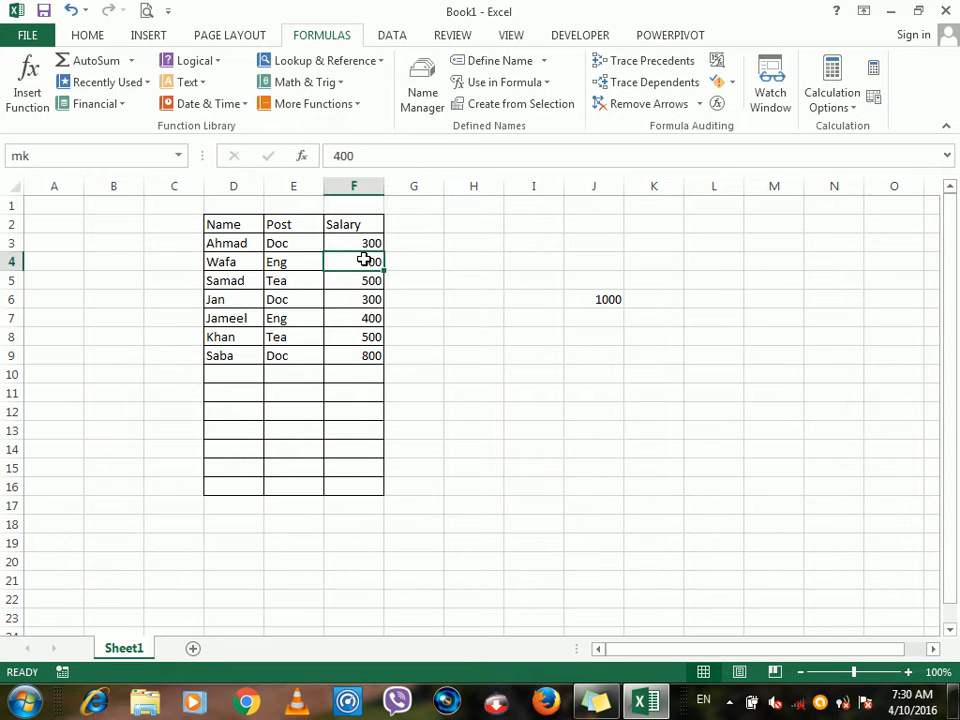
pyautogui.click(343, 281)
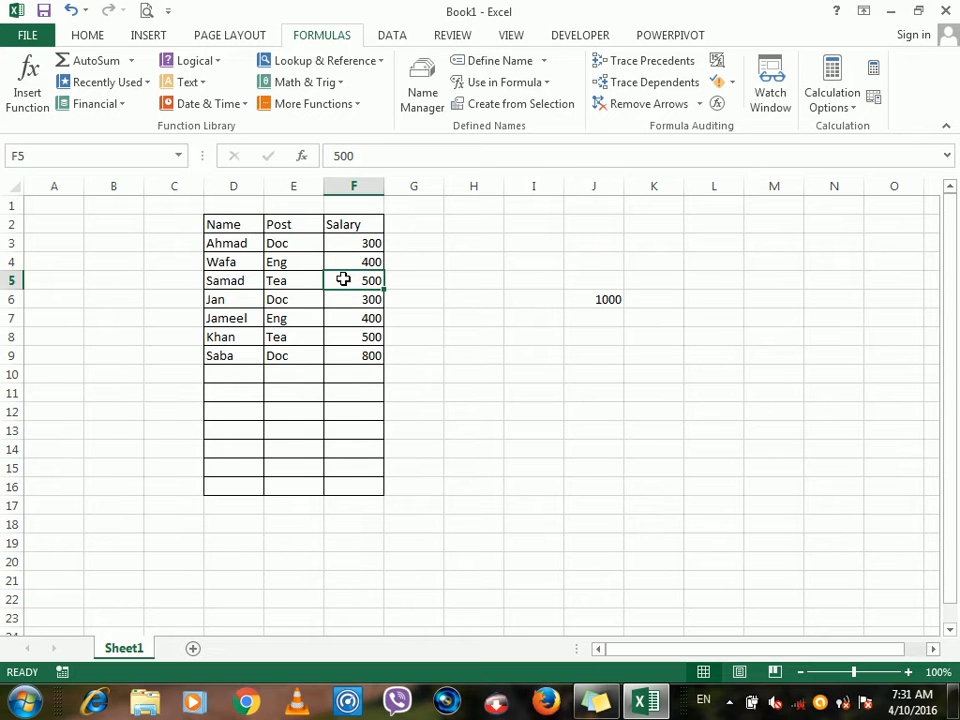
pyautogui.click(344, 248)
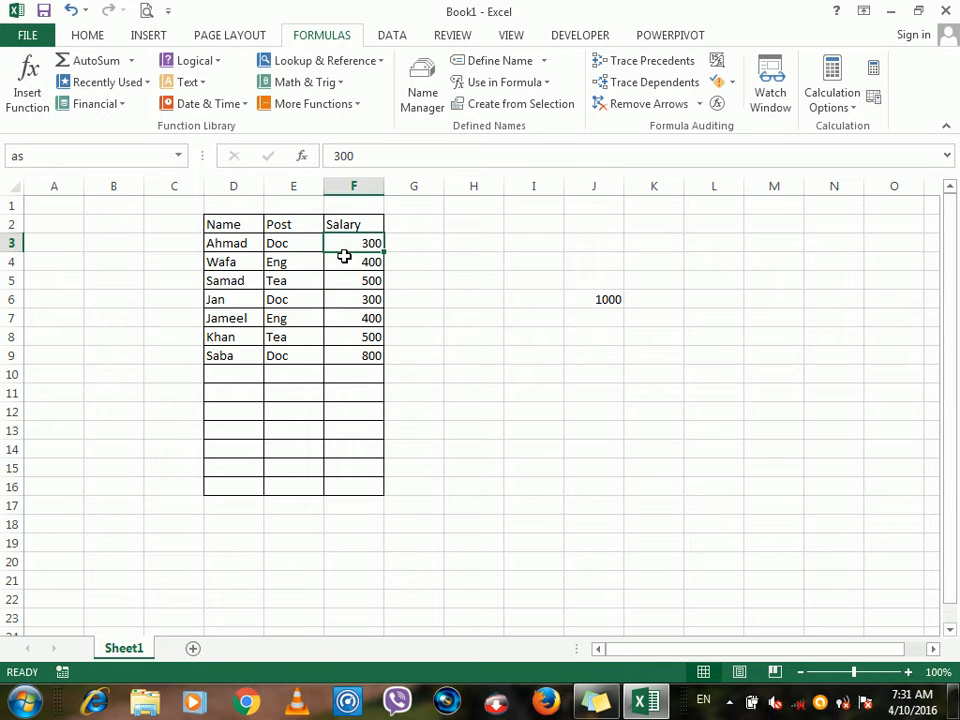
pyautogui.click(343, 260)
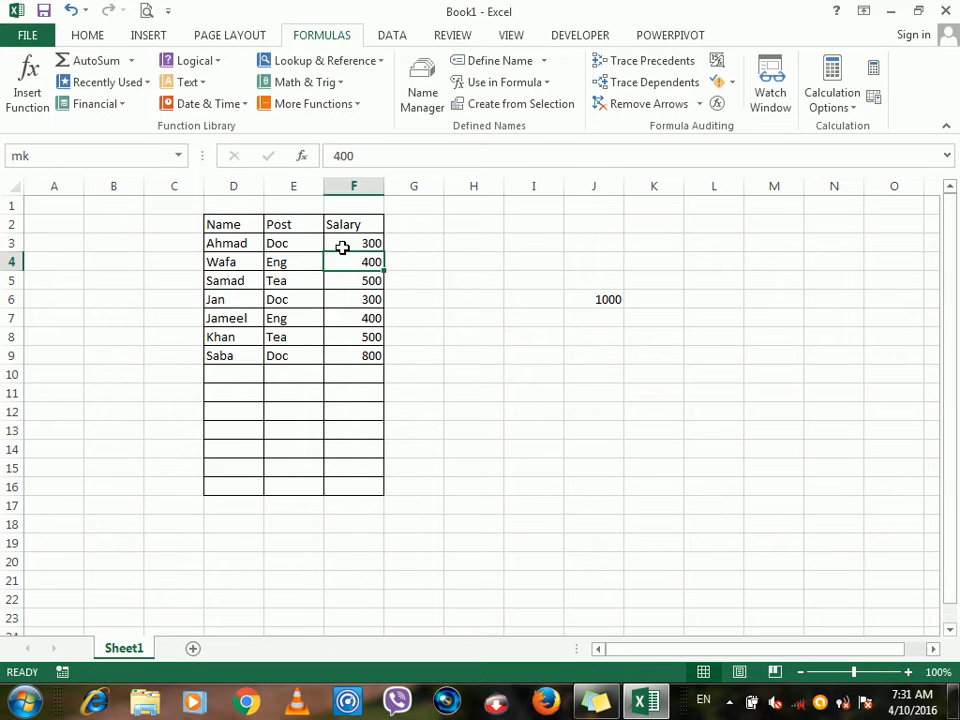
pyautogui.click(343, 246)
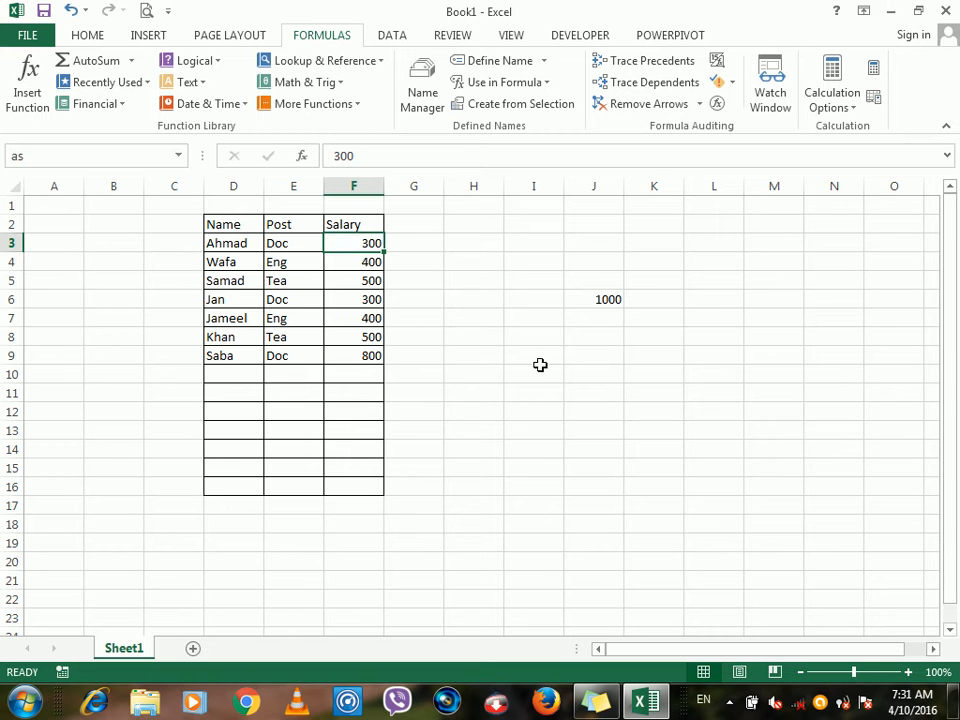
pyautogui.click(372, 300)
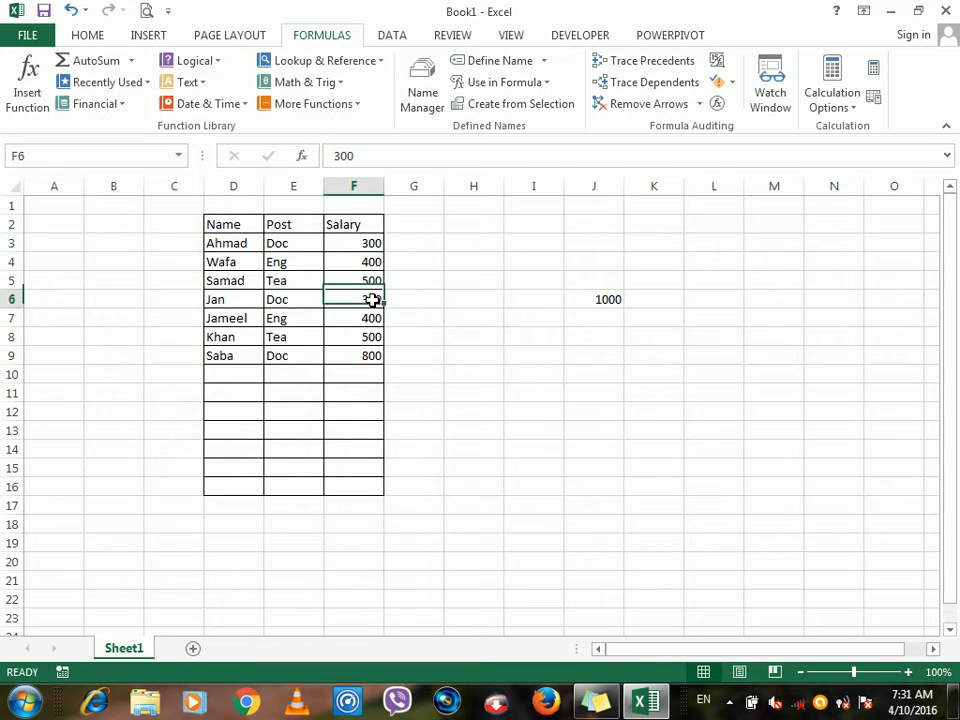
pyautogui.click(358, 320)
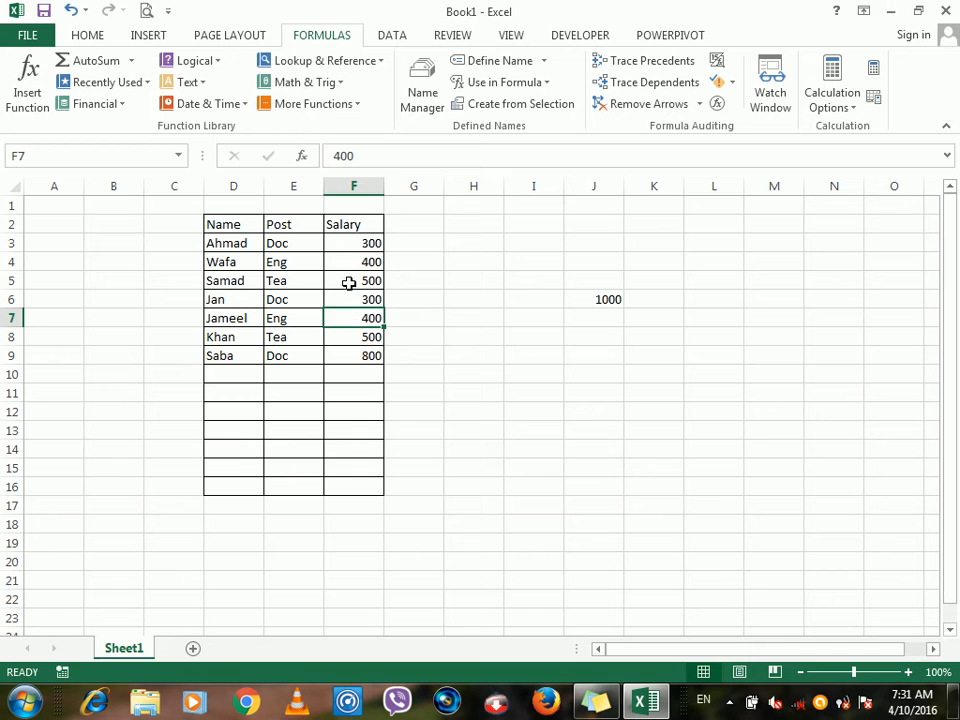
pyautogui.click(348, 283)
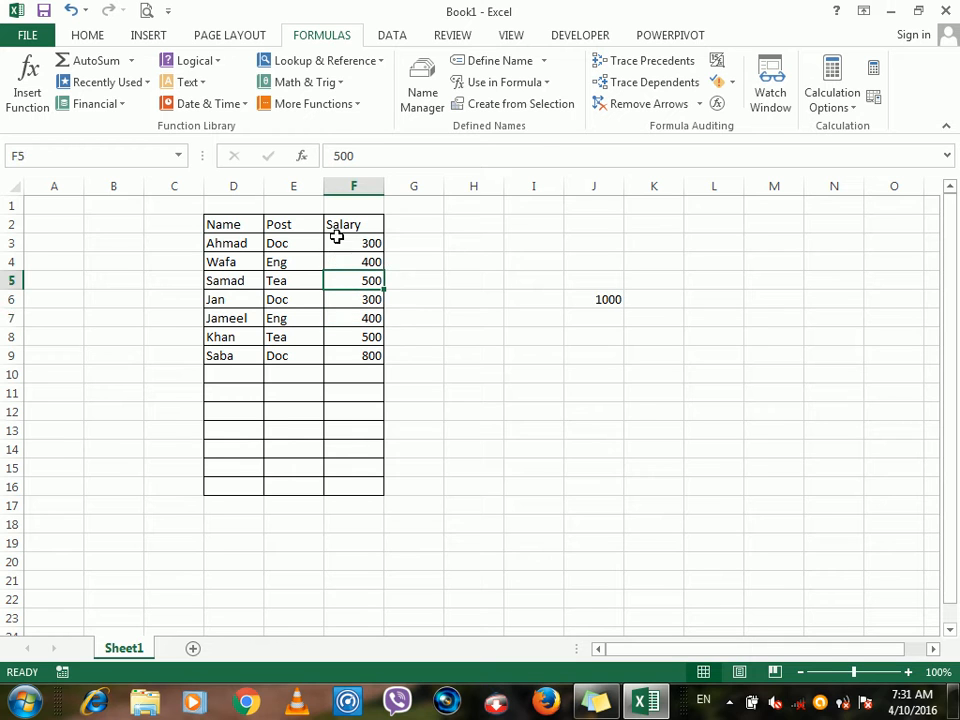
pyautogui.click(336, 245)
pyautogui.click(336, 254)
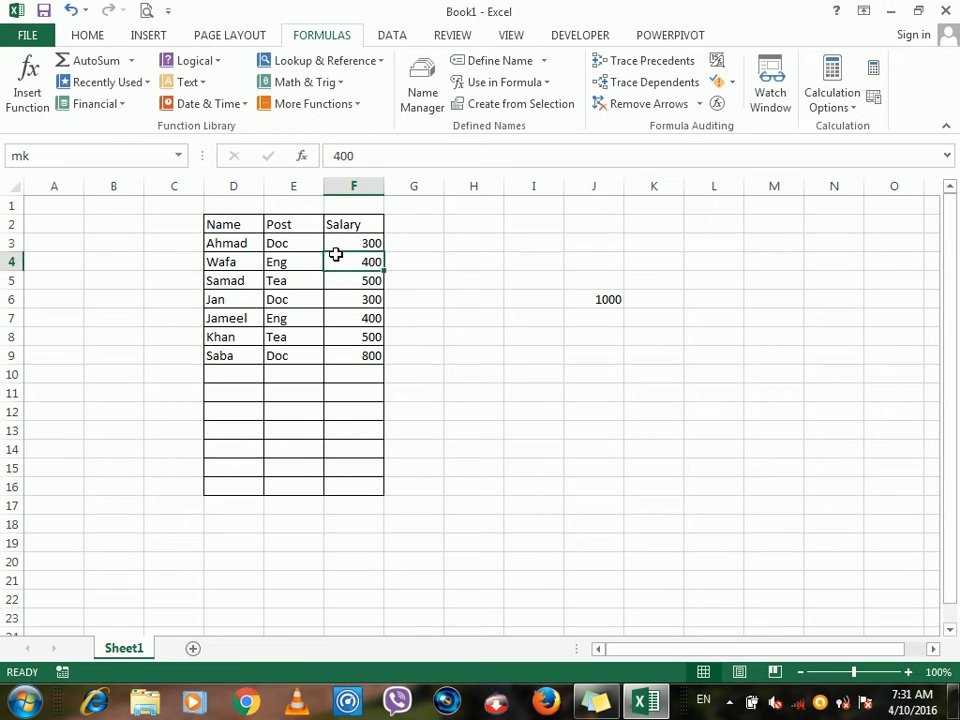
pyautogui.click(340, 243)
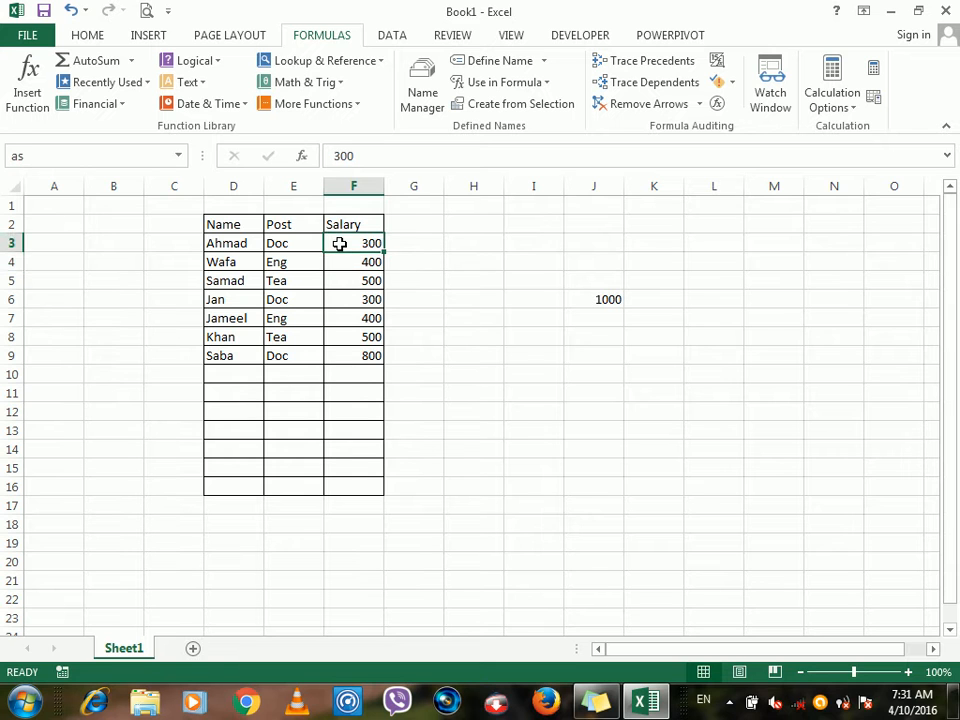
# Enter the formula =as+mk in cell I6 by referencing the named salary cells F3 and F4
pyautogui.click(344, 257)
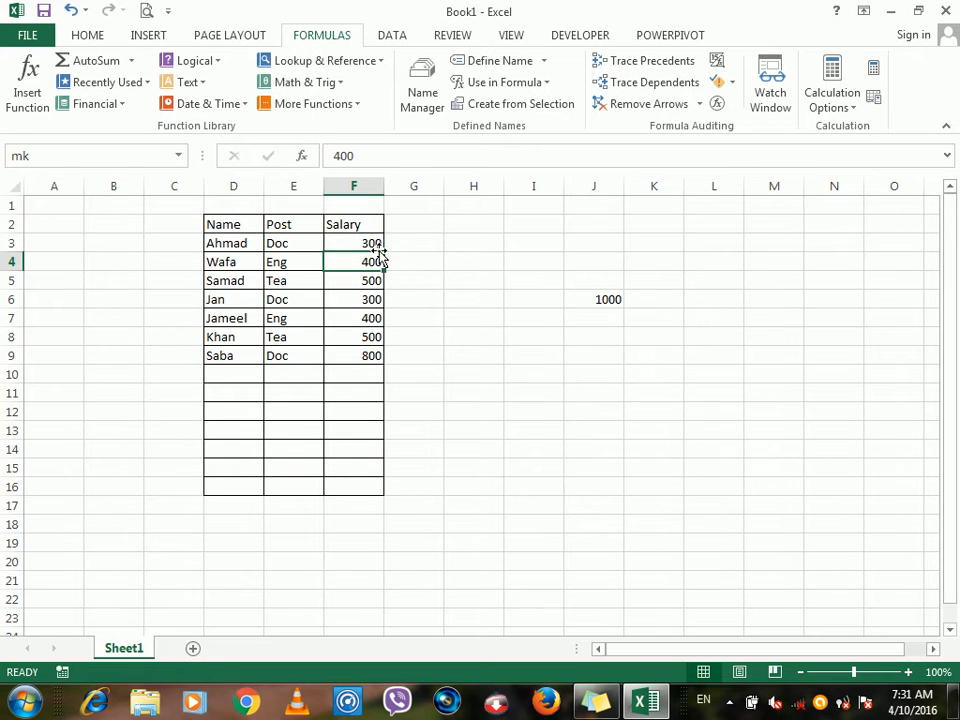
pyautogui.click(508, 297)
pyautogui.write('=')
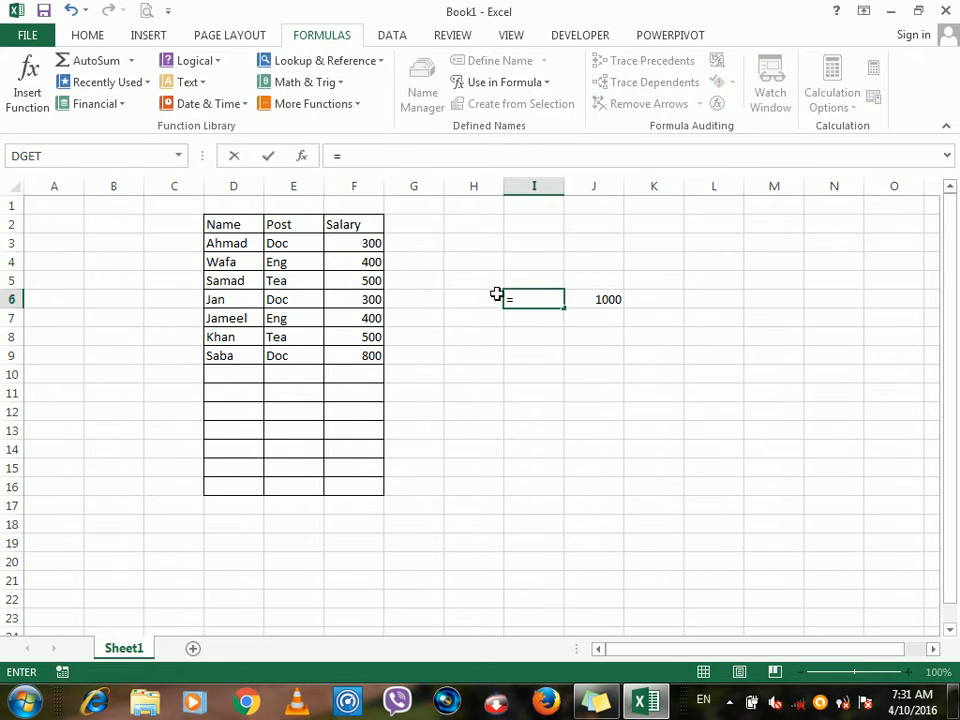
pyautogui.click(356, 241)
pyautogui.write('+')
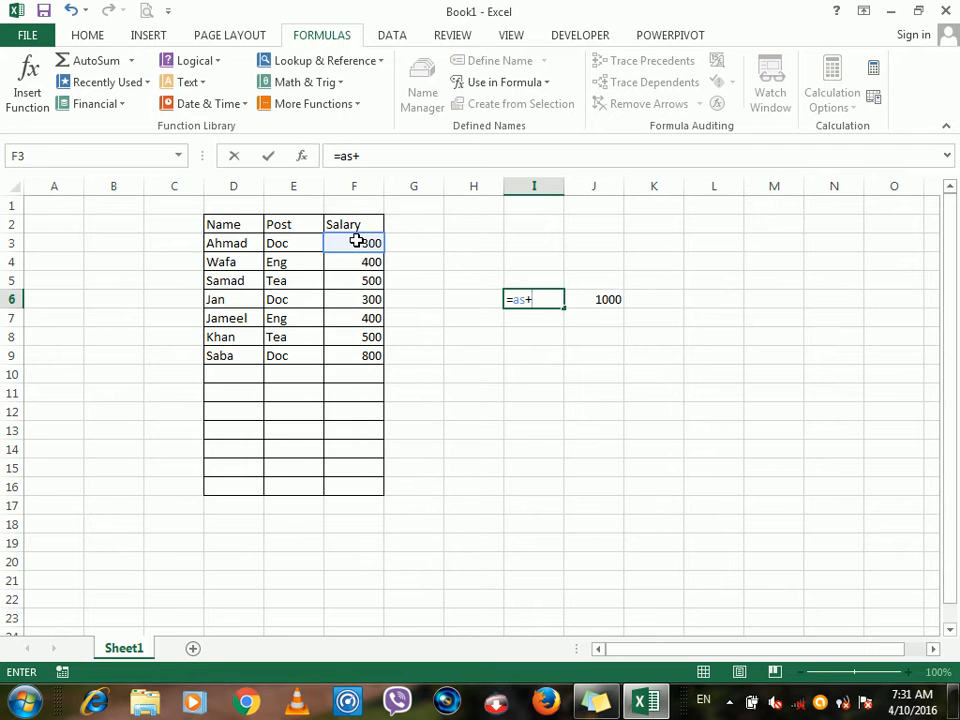
pyautogui.click(360, 265)
pyautogui.press('Return')
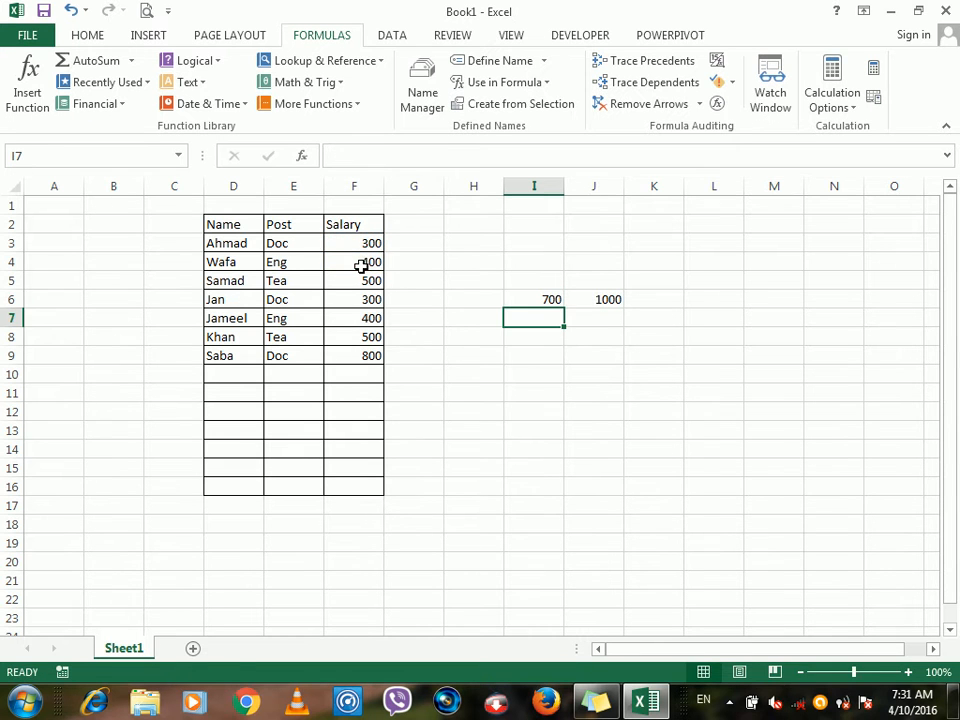
pyautogui.click(528, 298)
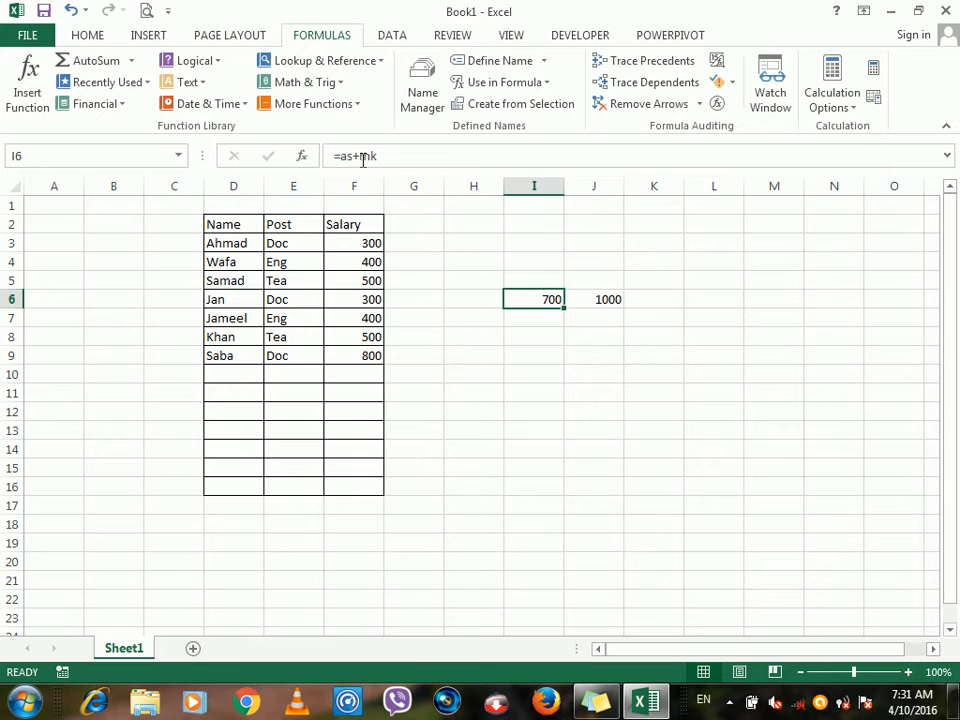
pyautogui.click(530, 321)
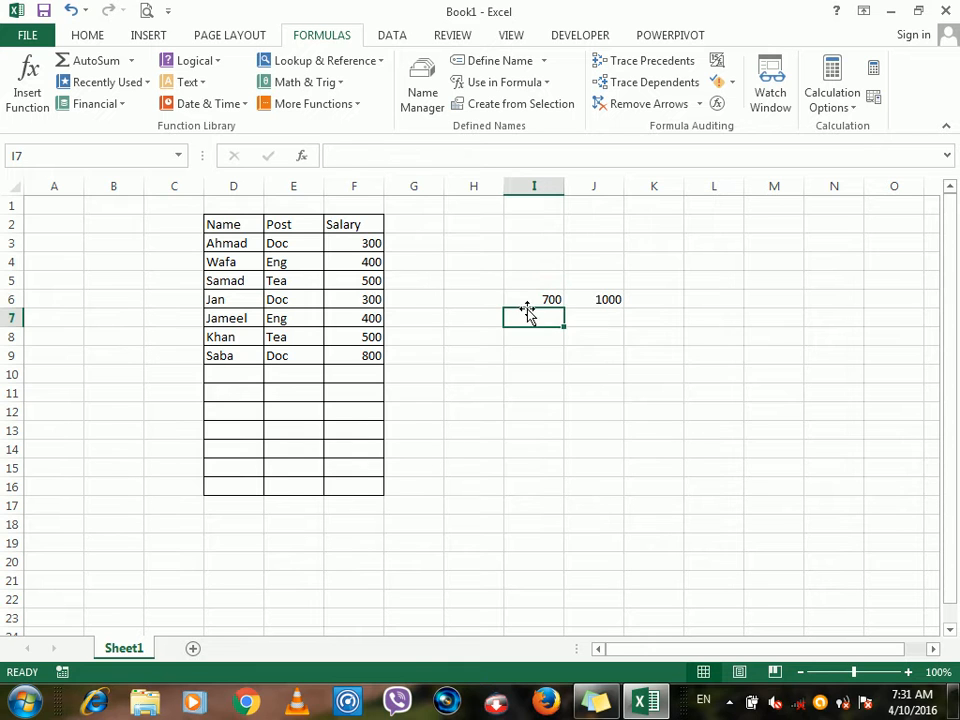
# Try to apply the existing defined names, including as, to the formula in cell I6
pyautogui.click(522, 300)
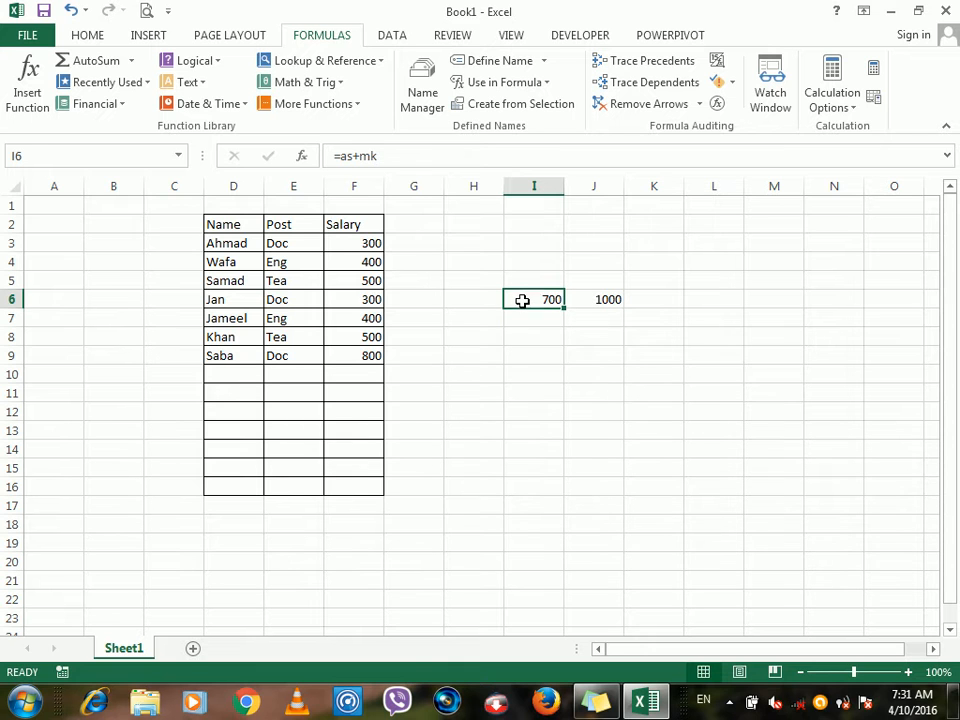
pyautogui.click(546, 62)
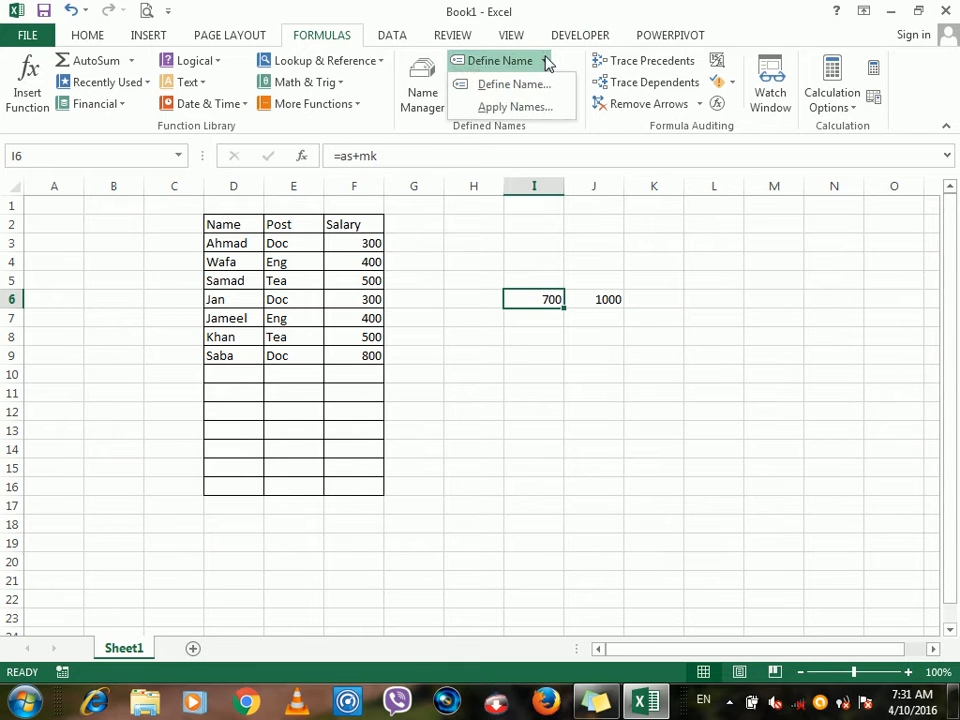
pyautogui.click(530, 104)
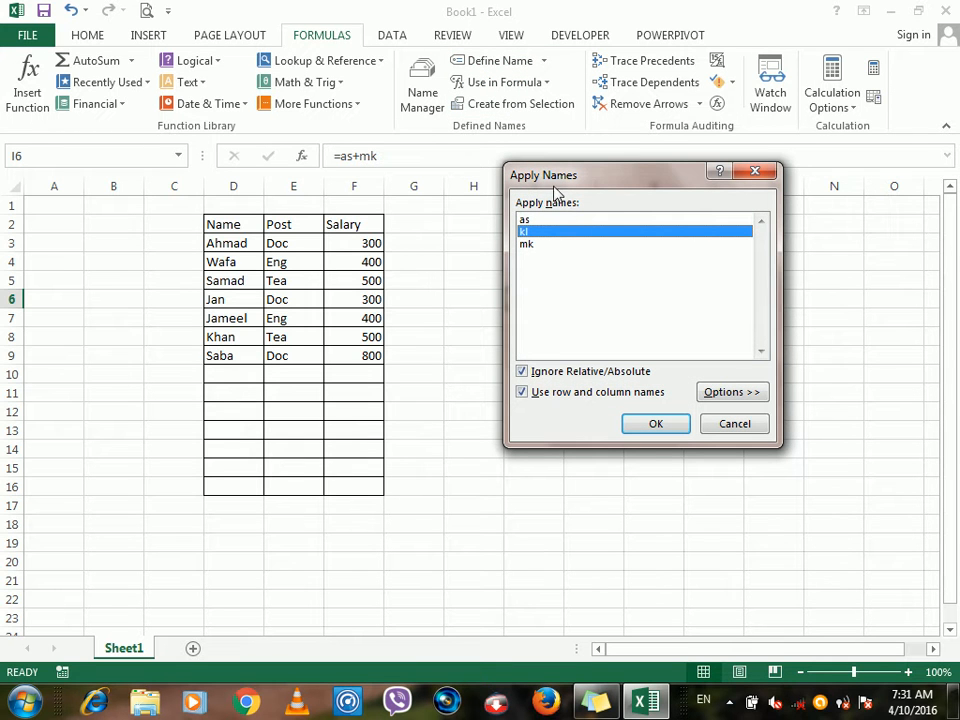
pyautogui.moveTo(552, 188); pyautogui.dragTo(682, 183)
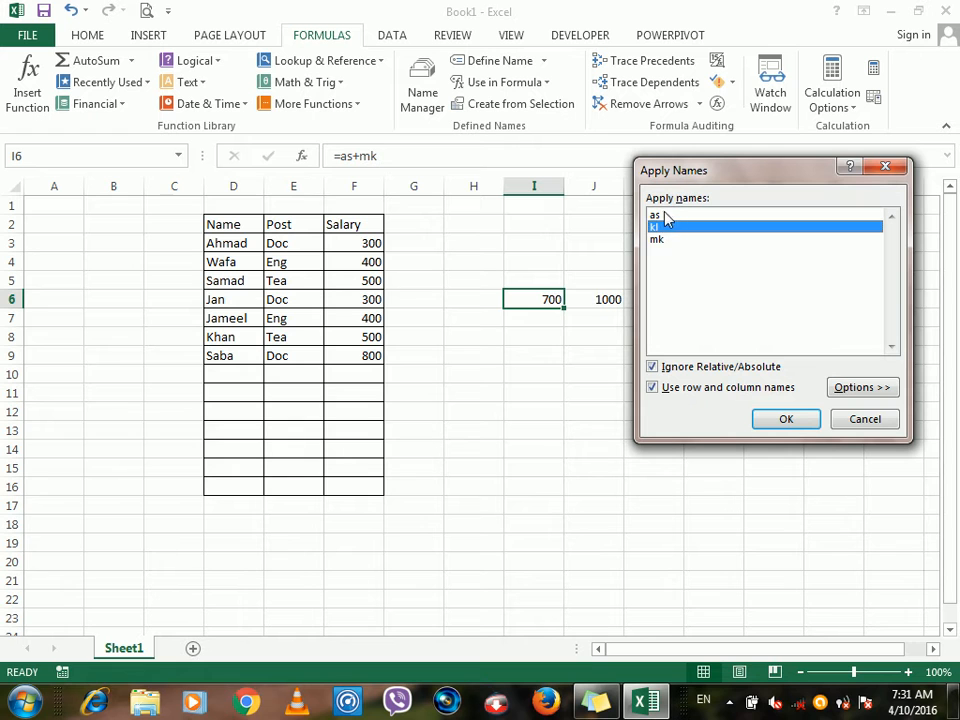
pyautogui.keyDown('ctrl'); pyautogui.click(664, 218); pyautogui.keyUp('ctrl')
pyautogui.click(786, 419)
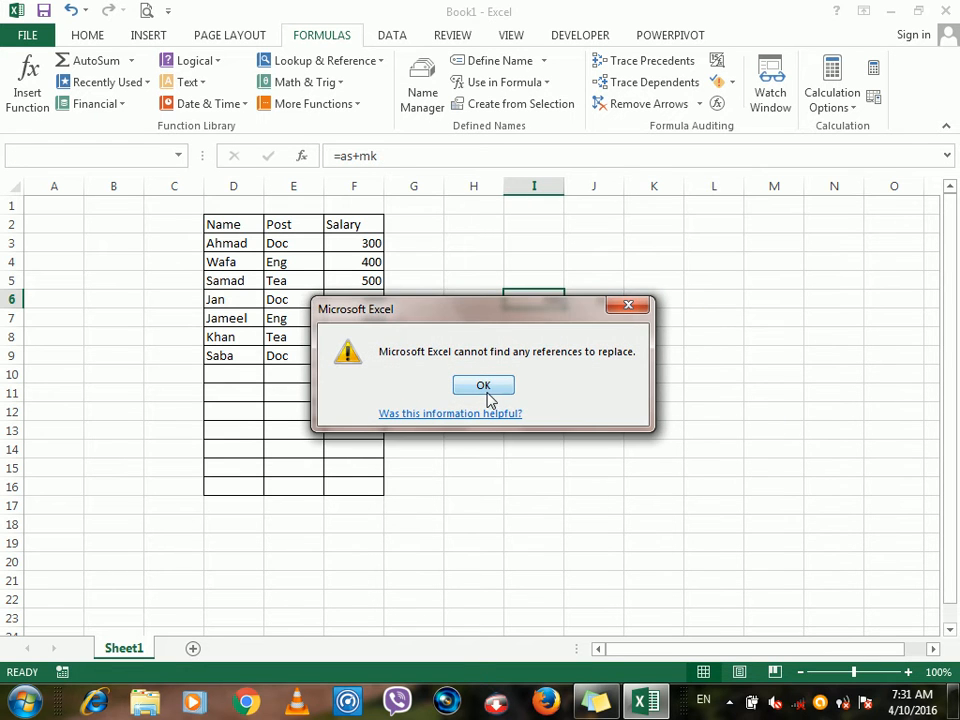
pyautogui.click(489, 396)
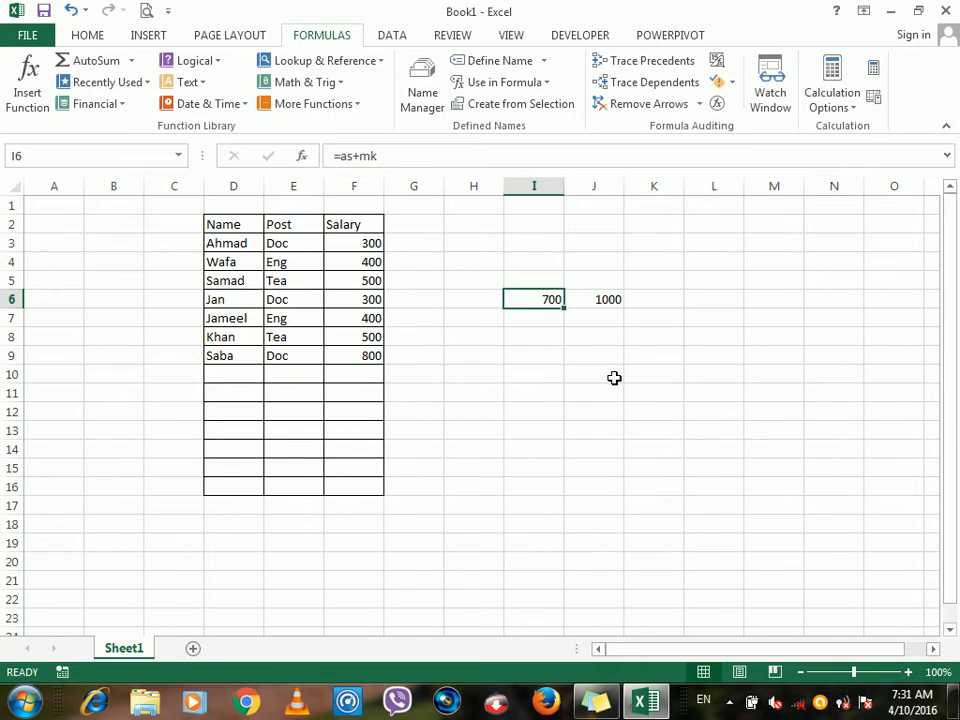
# Enter 100 in cell M9 and 400 in cell M10
pyautogui.click(553, 388)
pyautogui.click(752, 355)
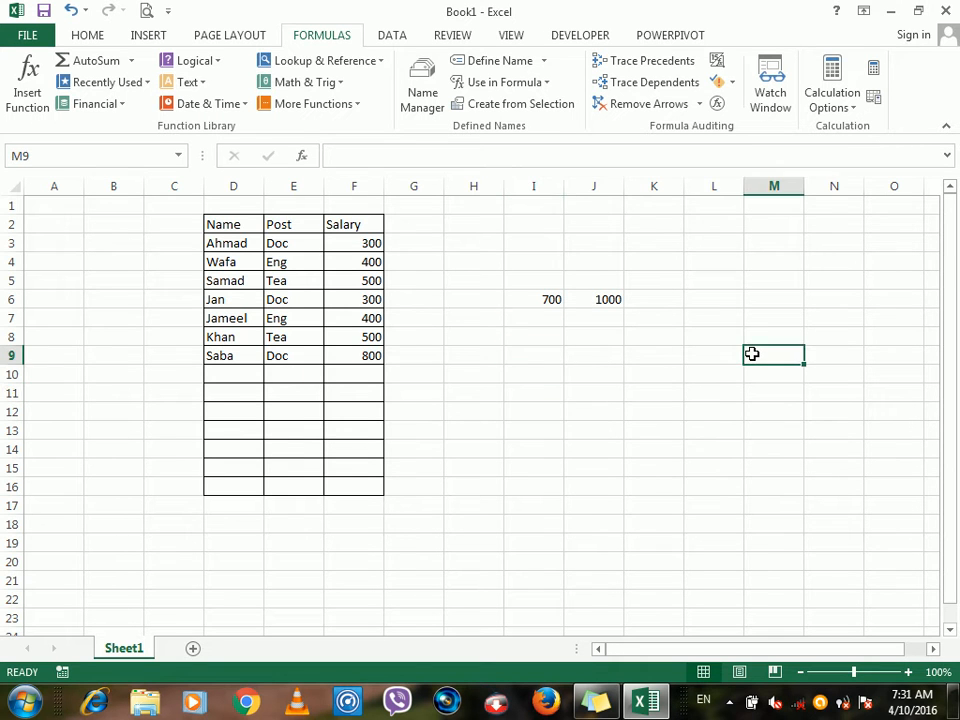
pyautogui.write('100')
pyautogui.press('Return')
pyautogui.write('400')
pyautogui.hotkey('ctrl', 'Return')
pyautogui.press('Return')
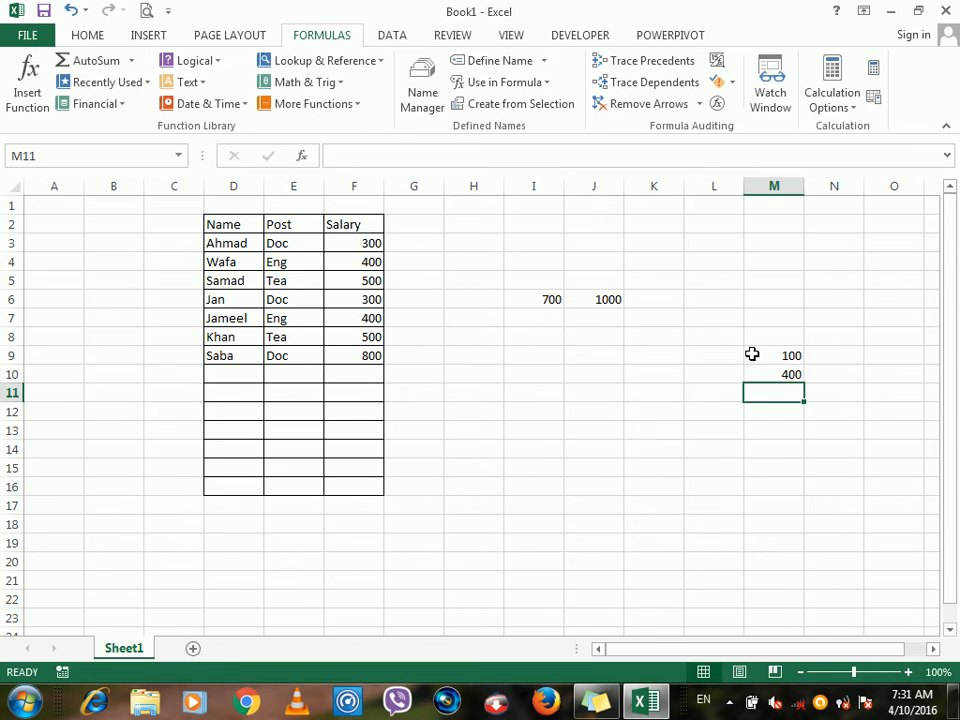
pyautogui.click(773, 434)
pyautogui.write('=')
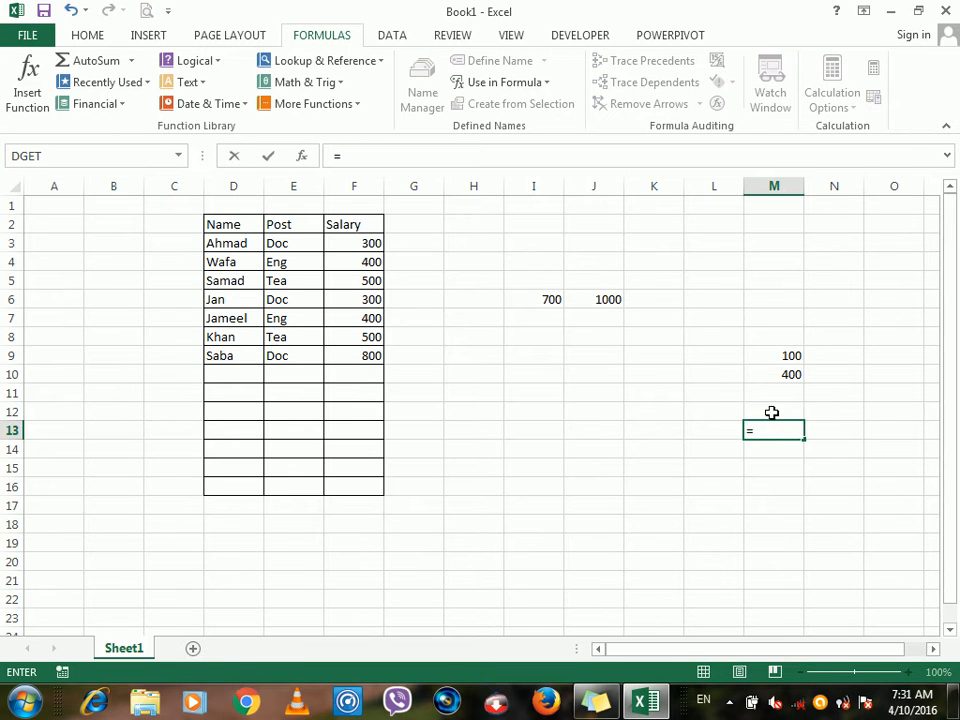
pyautogui.press('Escape')
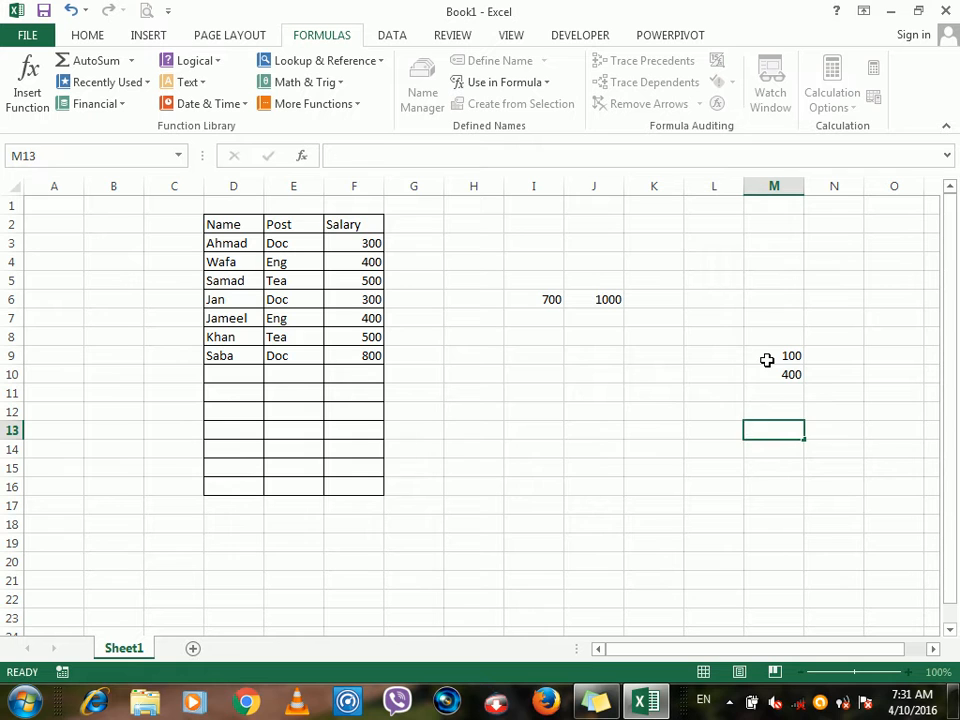
# Enter the formula =M9+M10 in cell M12
pyautogui.press('Down')
pyautogui.press('Up')
pyautogui.press('Up')
pyautogui.write('=')
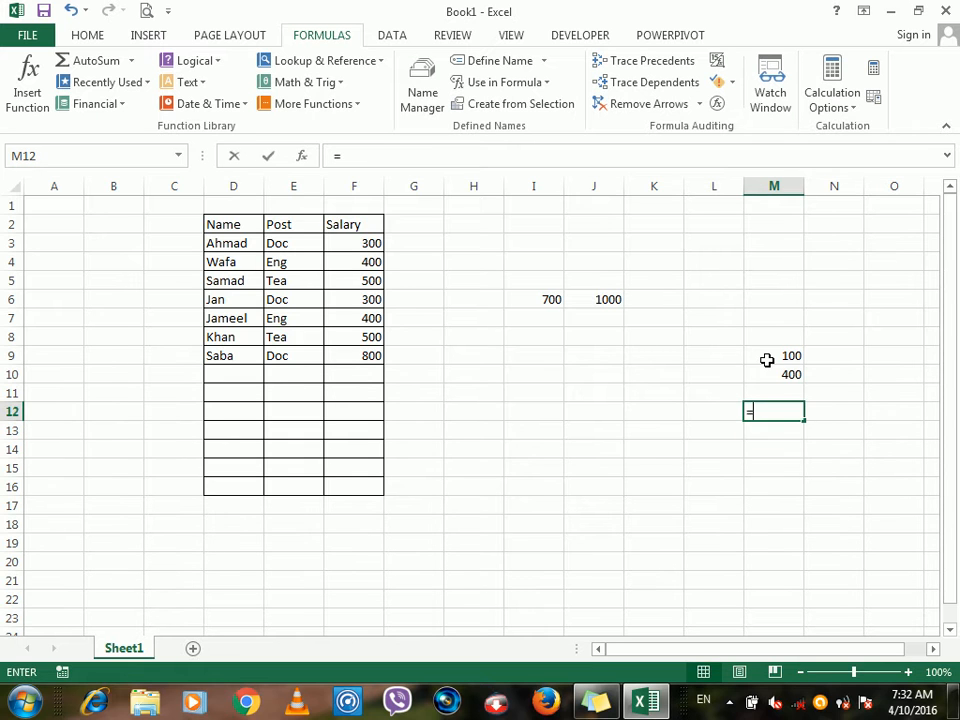
pyautogui.click(766, 359)
pyautogui.write('+')
pyautogui.click(767, 373)
pyautogui.hotkey('ctrl', 'Return')
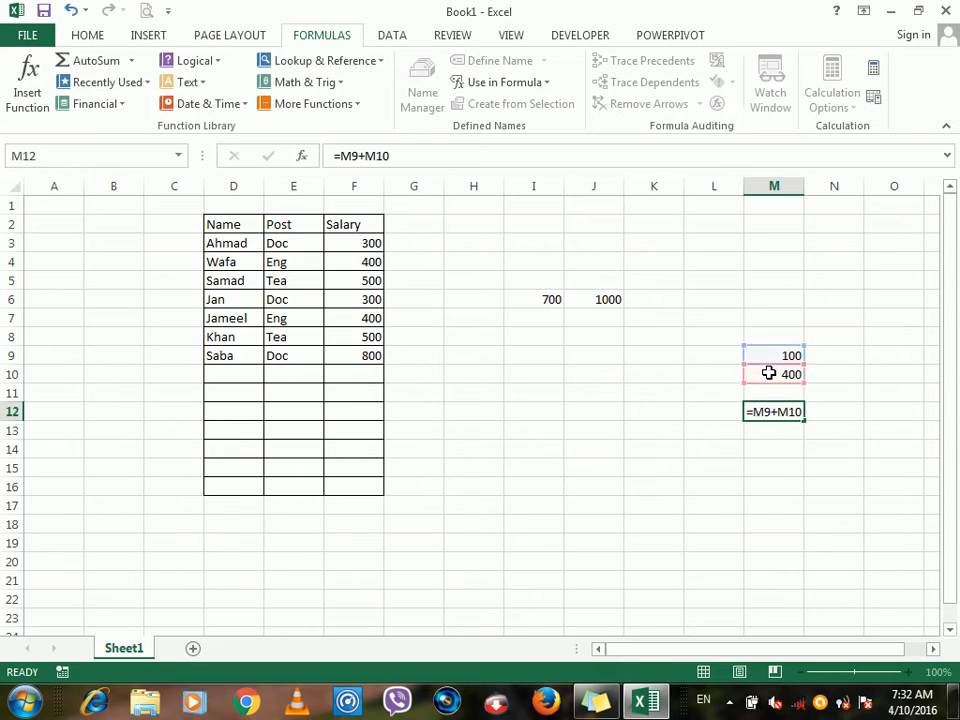
pyautogui.press('Return')
pyautogui.click(776, 410)
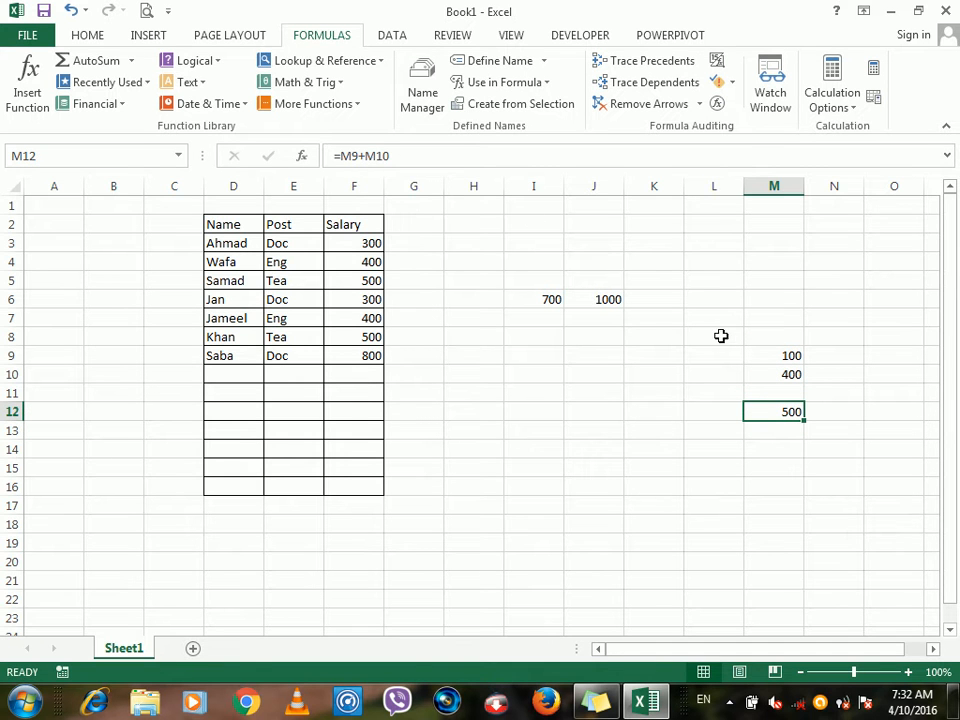
# Define the workbook-level name ttt for cell M9
pyautogui.click(762, 356)
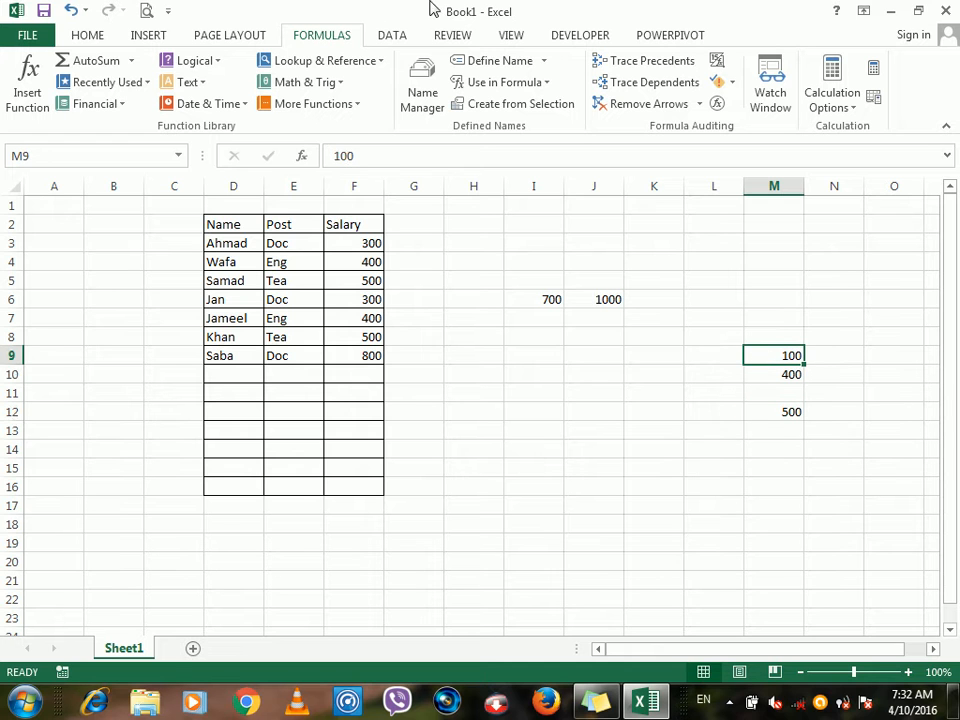
pyautogui.click(509, 68)
pyautogui.write('c')
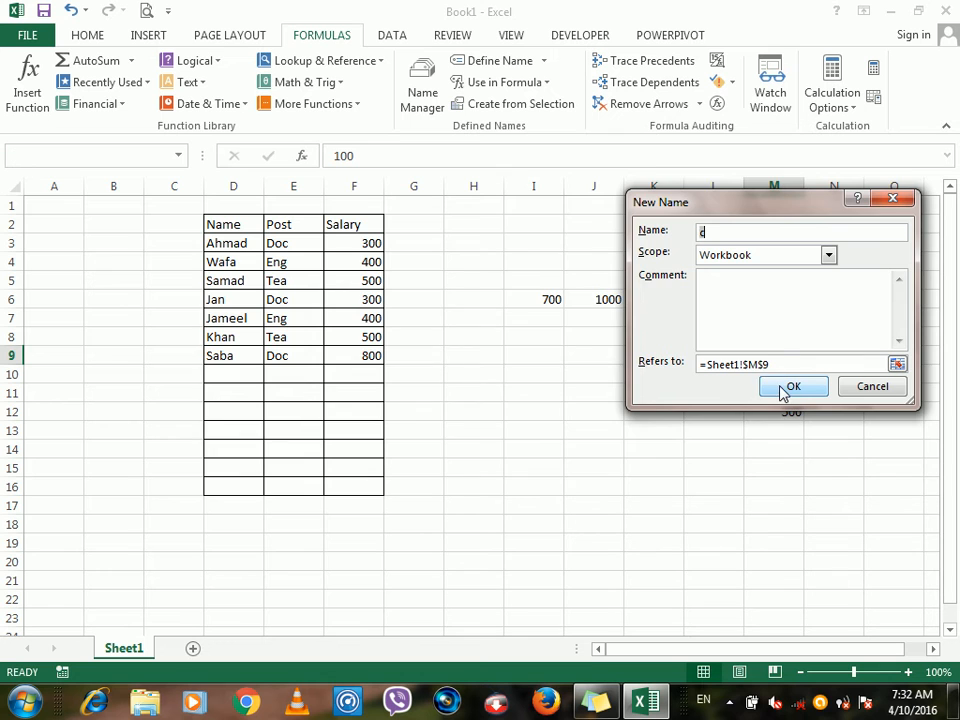
pyautogui.click(782, 390)
pyautogui.click(486, 408)
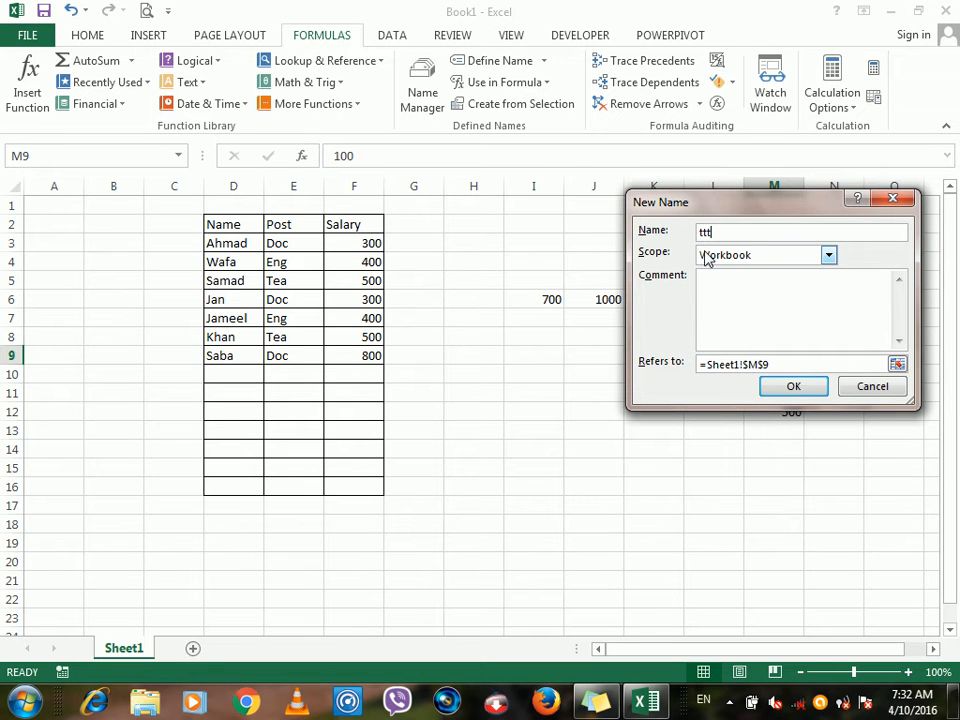
pyautogui.click(778, 390)
# Define the workbook-level name vvv for cell M10
pyautogui.moveTo(776, 388); pyautogui.dragTo(783, 369)
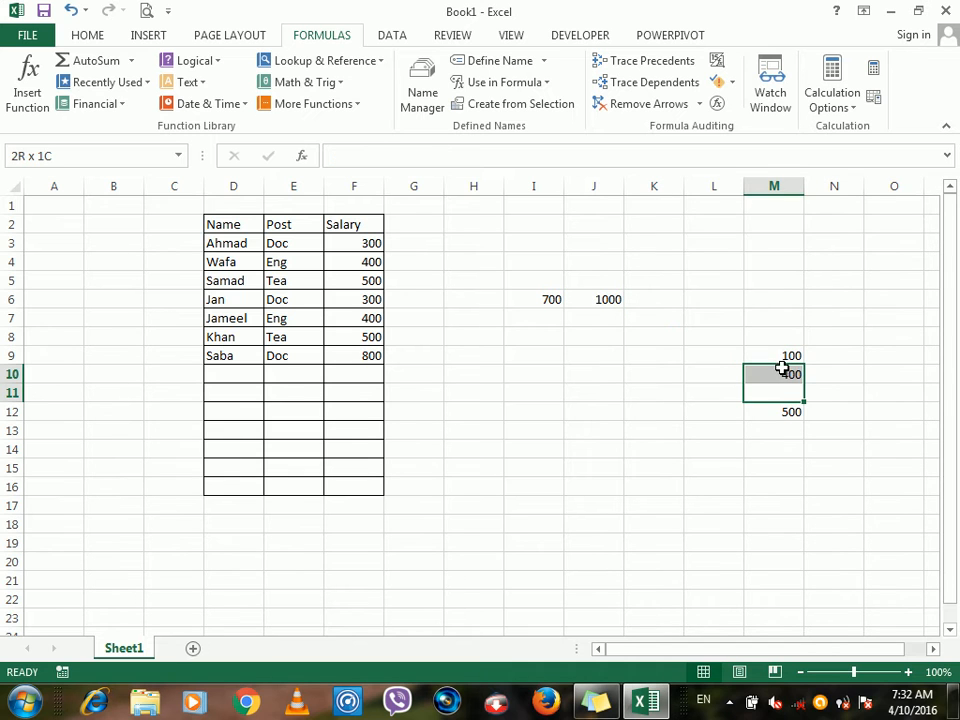
pyautogui.click(783, 371)
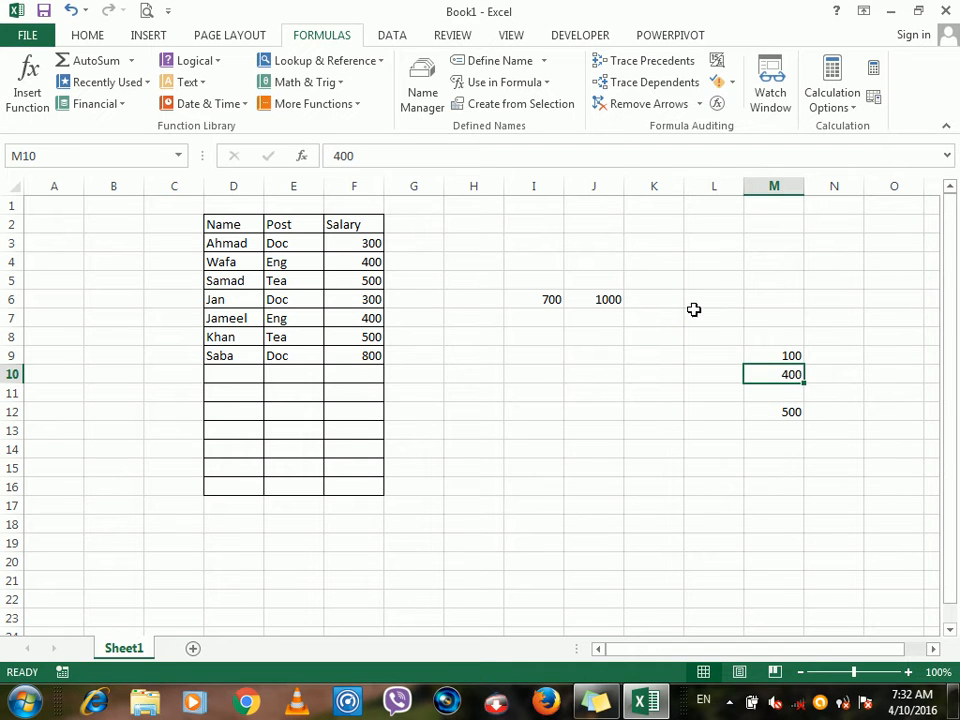
pyautogui.click(489, 62)
pyautogui.write('vvv')
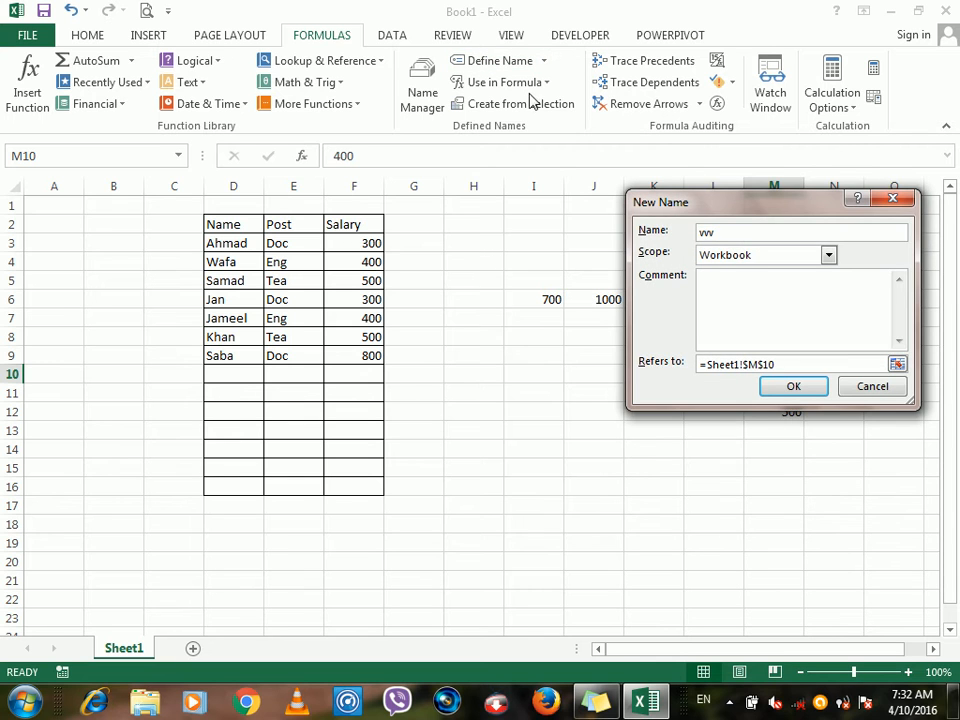
pyautogui.click(786, 386)
# Apply the names ttt and vvv to the formula in cell M12 so they replace its cell references
pyautogui.click(768, 416)
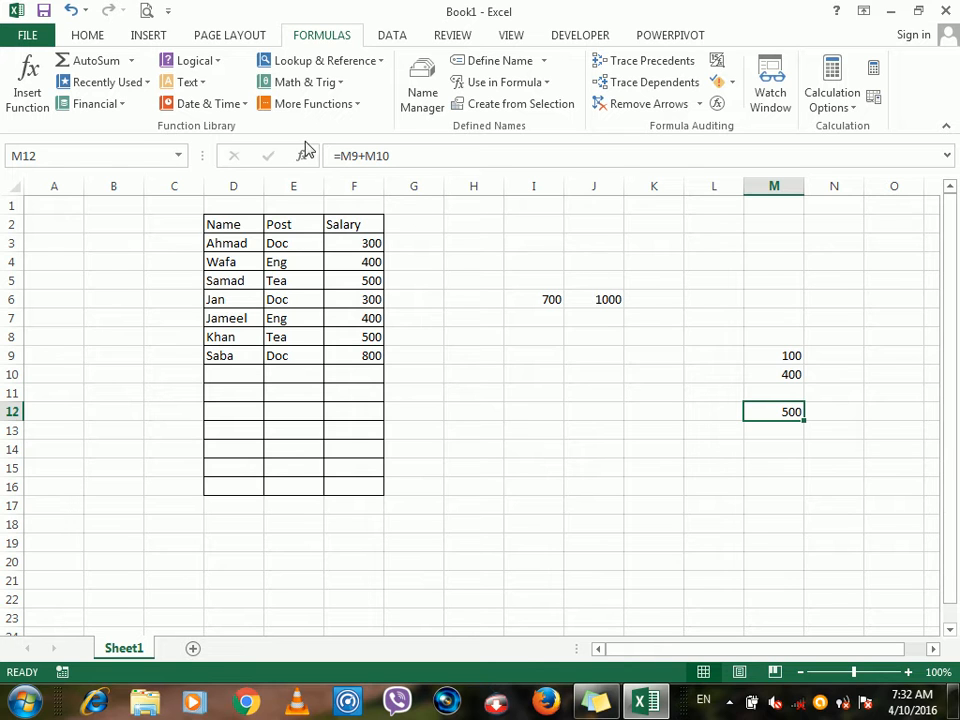
pyautogui.click(545, 62)
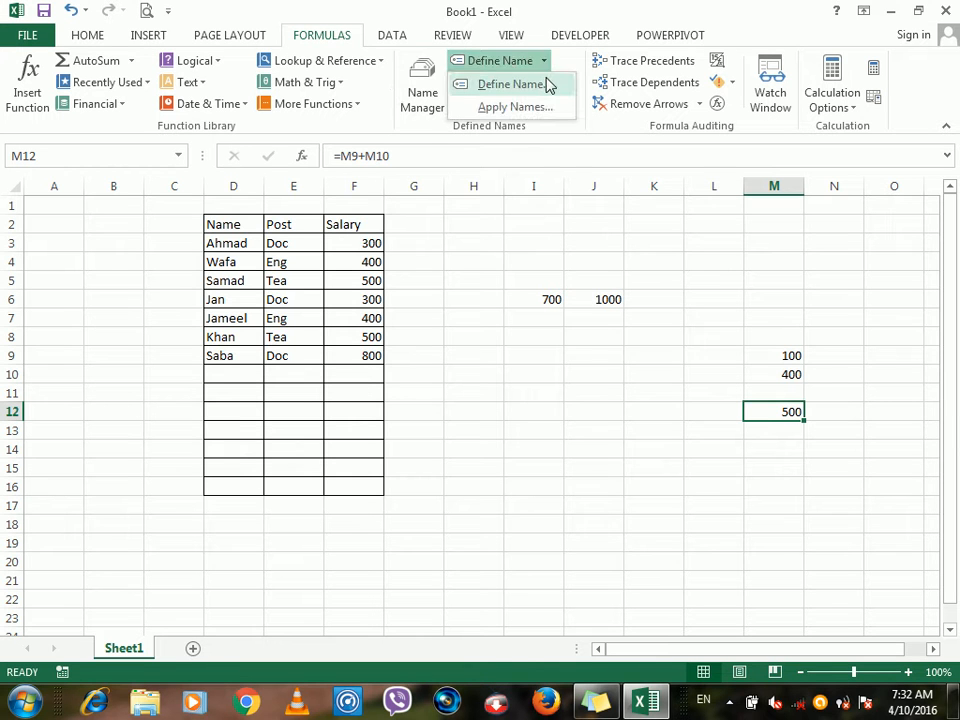
pyautogui.click(536, 105)
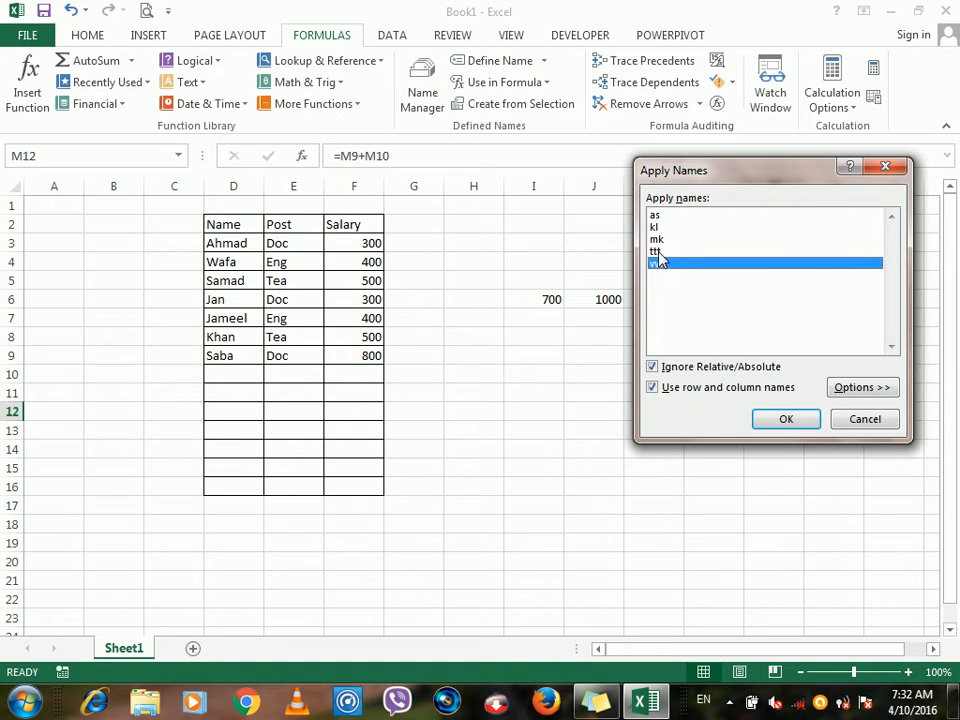
pyautogui.click(659, 252)
pyautogui.click(788, 428)
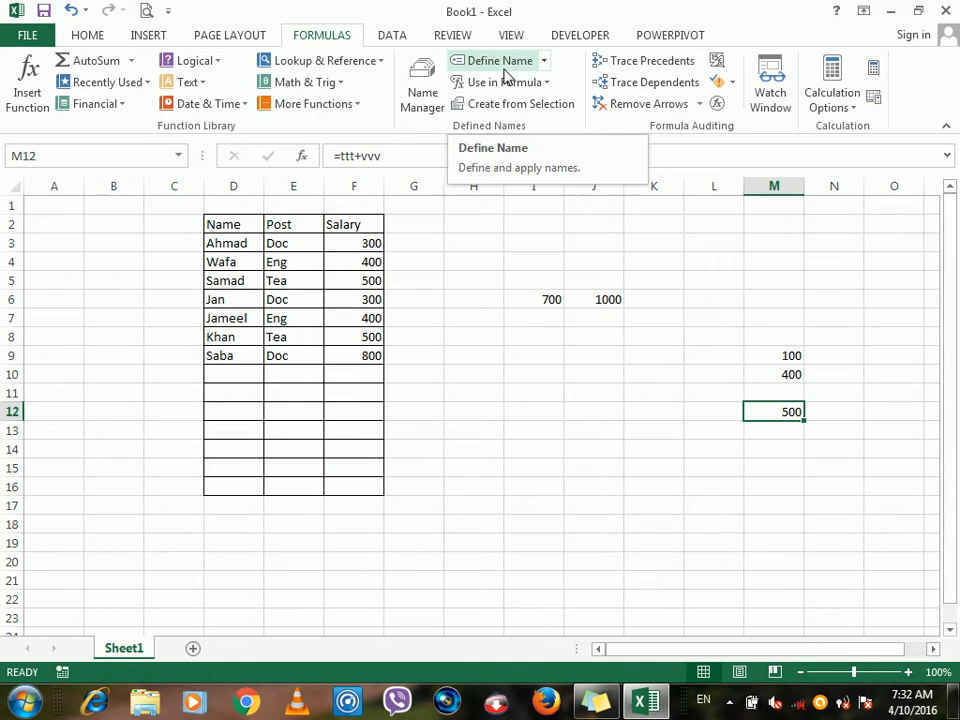
pyautogui.click(507, 394)
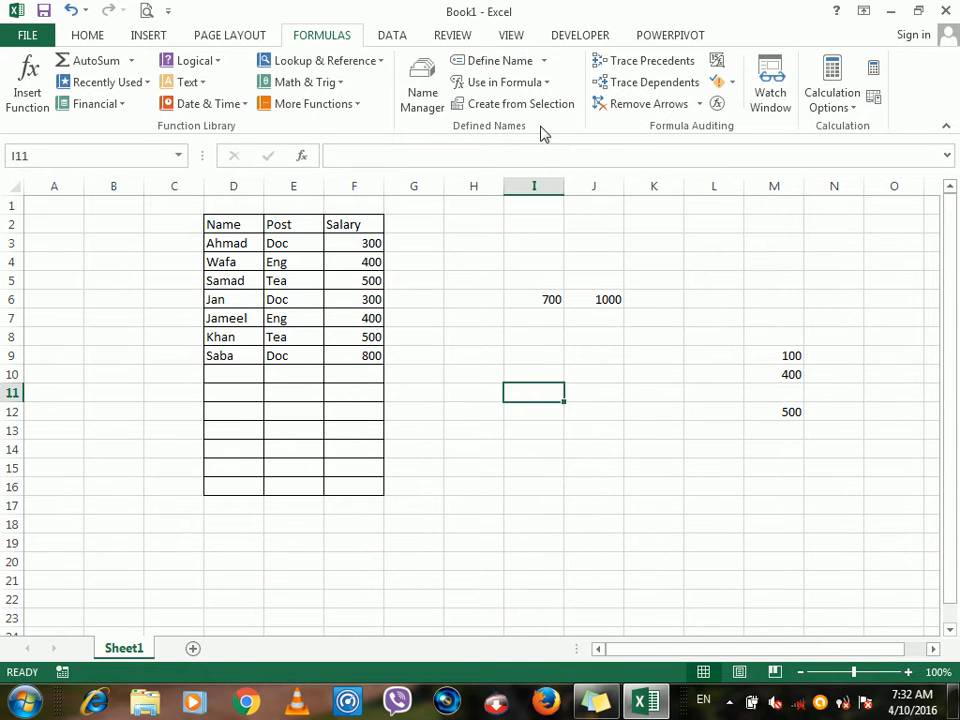
pyautogui.click(570, 228)
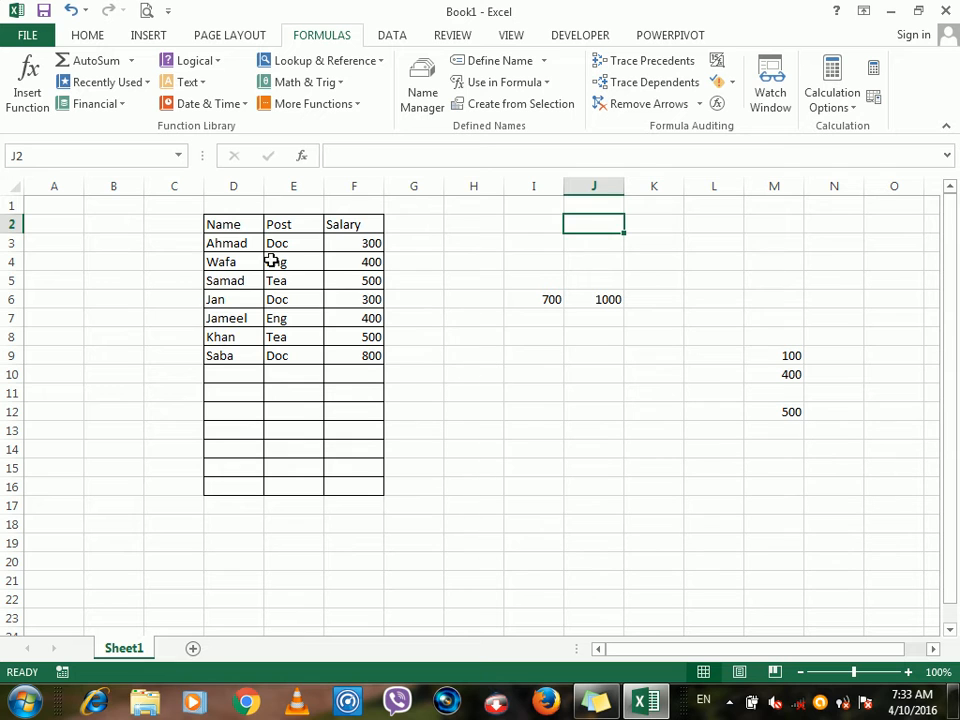
pyautogui.moveTo(231, 223); pyautogui.dragTo(361, 350)
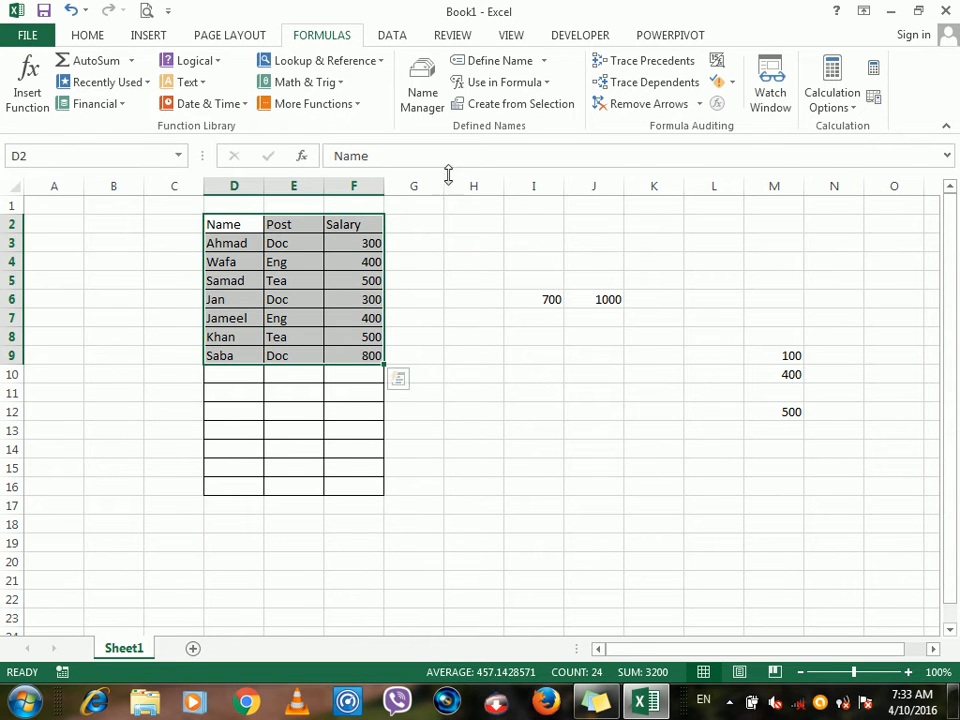
pyautogui.click(497, 104)
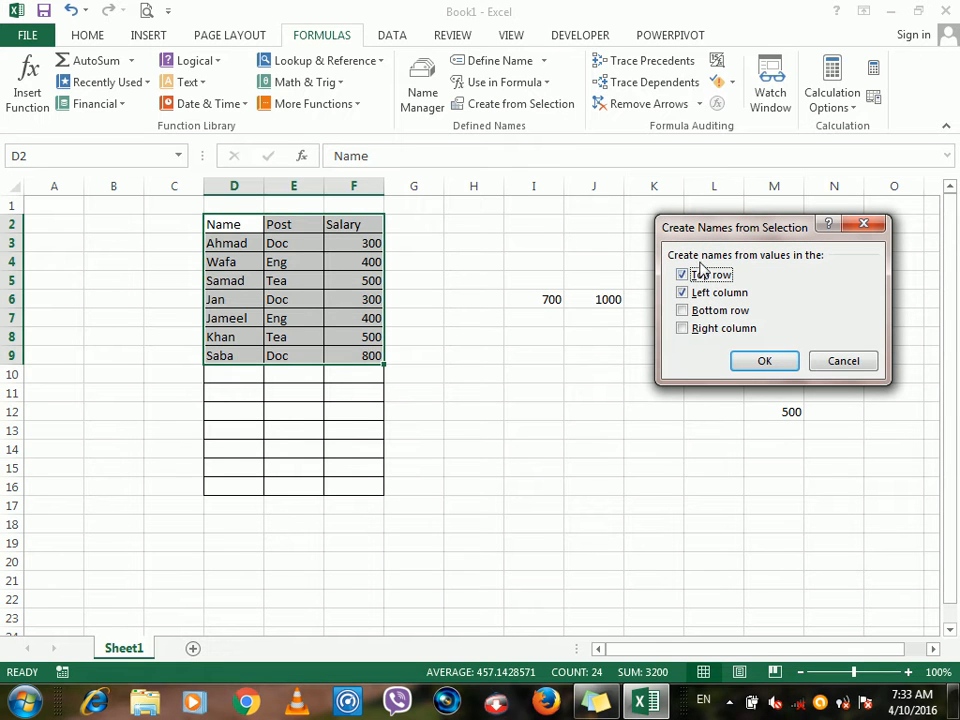
pyautogui.click(816, 361)
pyautogui.click(357, 220)
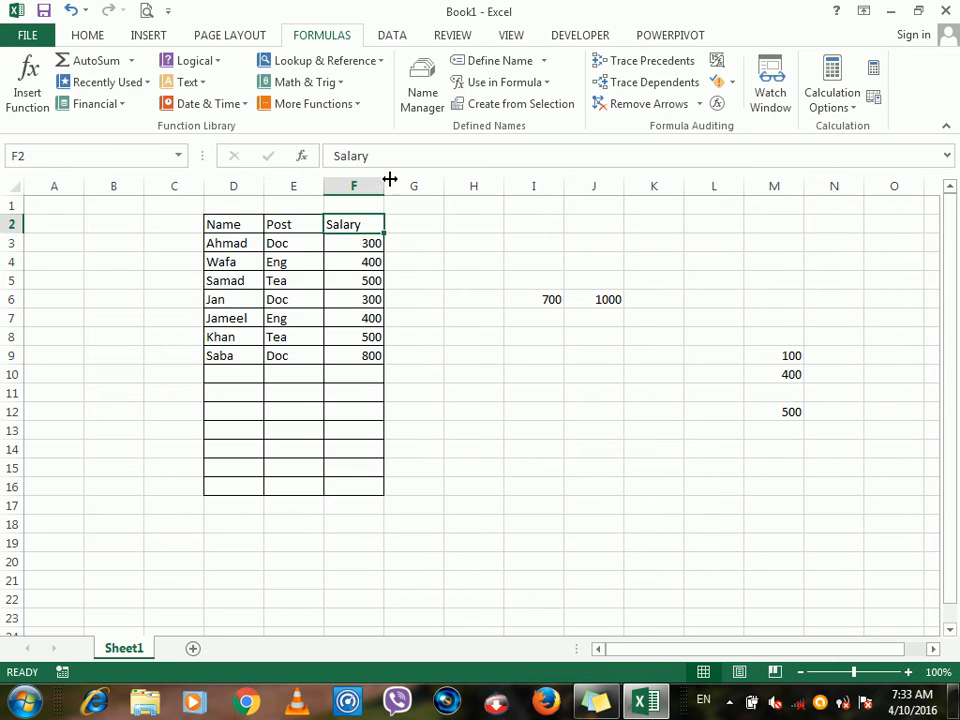
pyautogui.click(491, 106)
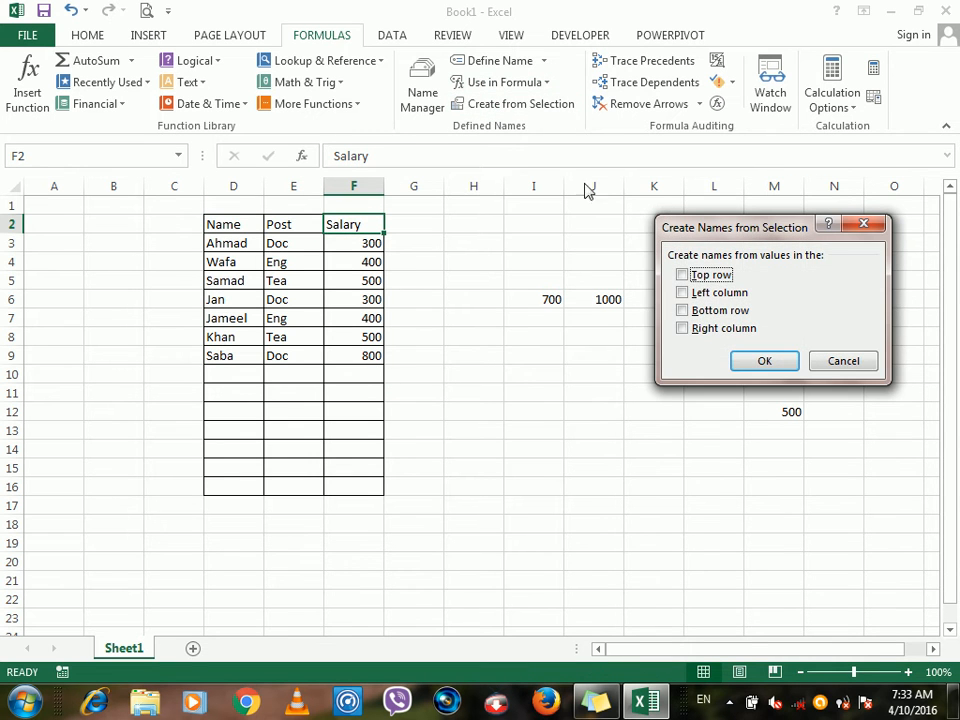
pyautogui.click(830, 362)
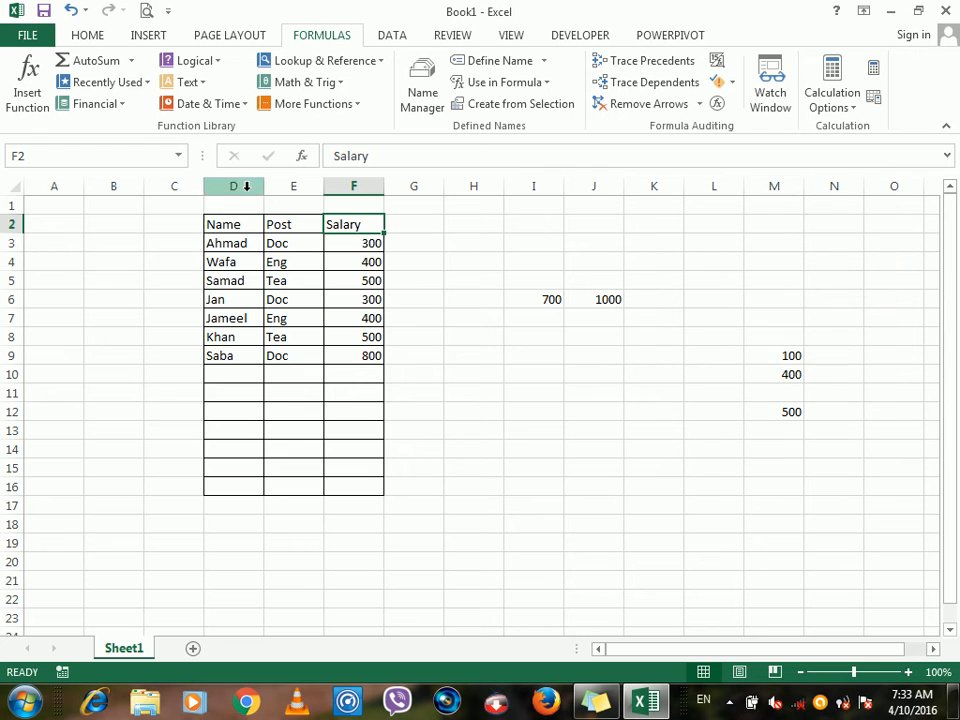
# Create names for the table range D2:F9 from its top row only, leaving out the left column
pyautogui.moveTo(229, 225); pyautogui.dragTo(375, 356)
pyautogui.click(485, 113)
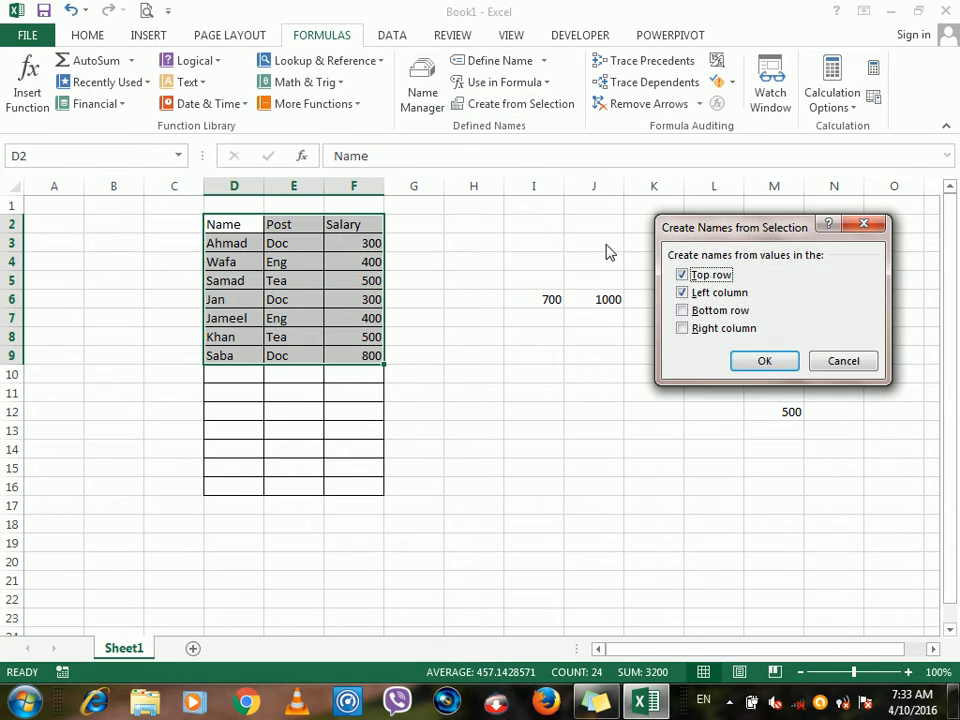
pyautogui.click(682, 293)
pyautogui.click(752, 361)
# Go to the named range Salary to check which cells it covers
pyautogui.click(305, 280)
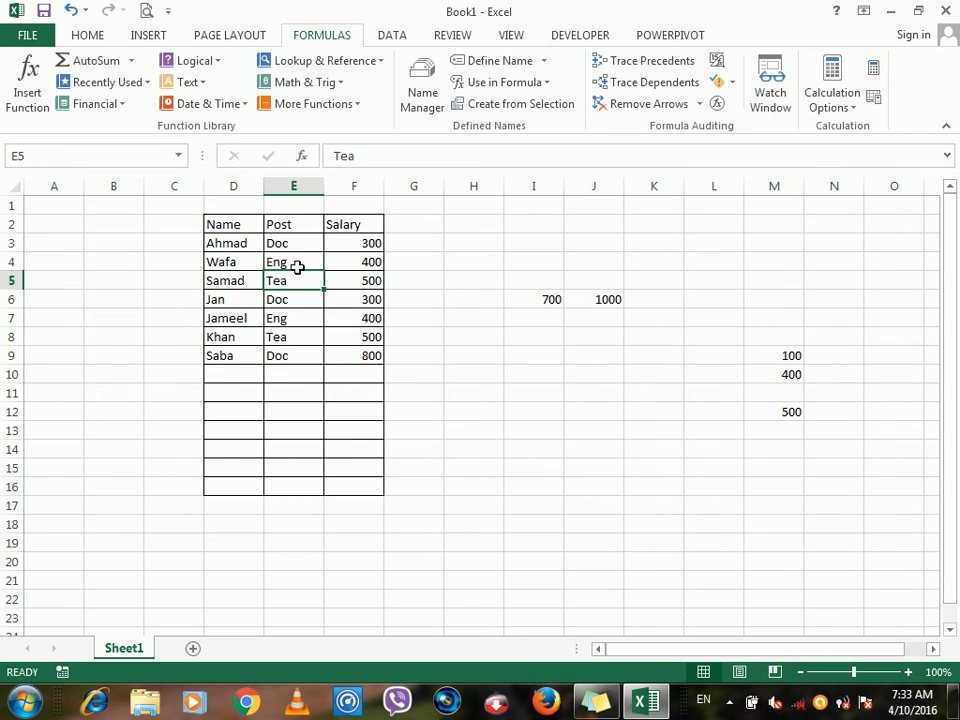
pyautogui.click(179, 156)
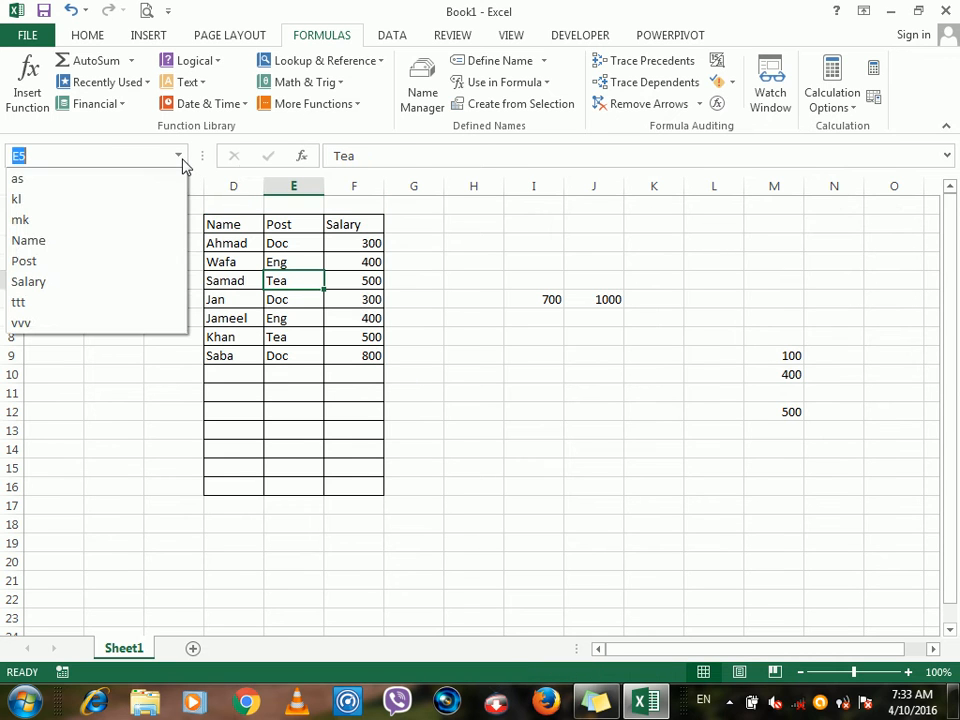
pyautogui.click(74, 283)
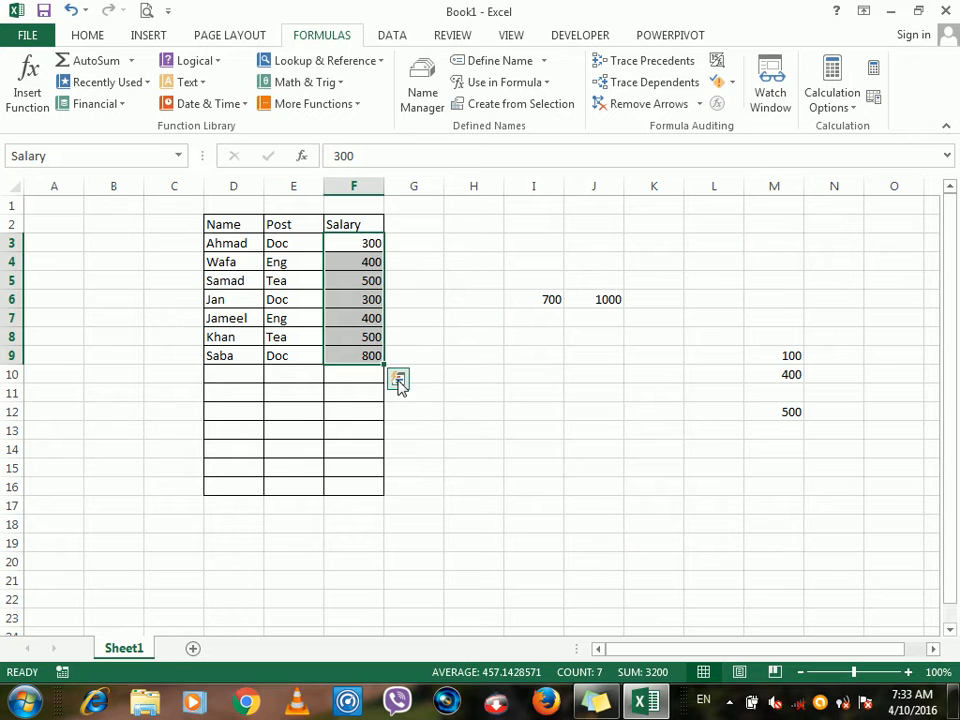
pyautogui.click(413, 265)
# Open the Name Manager and inspect the references of the names kl, mk, Name and Post
pyautogui.click(422, 100)
pyautogui.moveTo(581, 123); pyautogui.dragTo(544, 90)
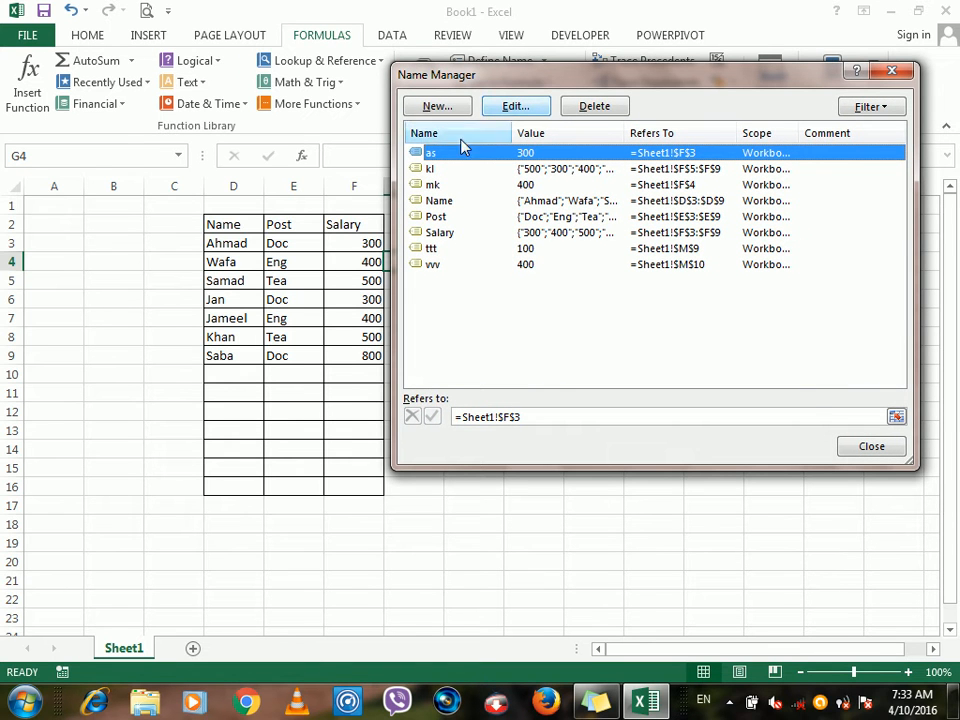
pyautogui.click(429, 170)
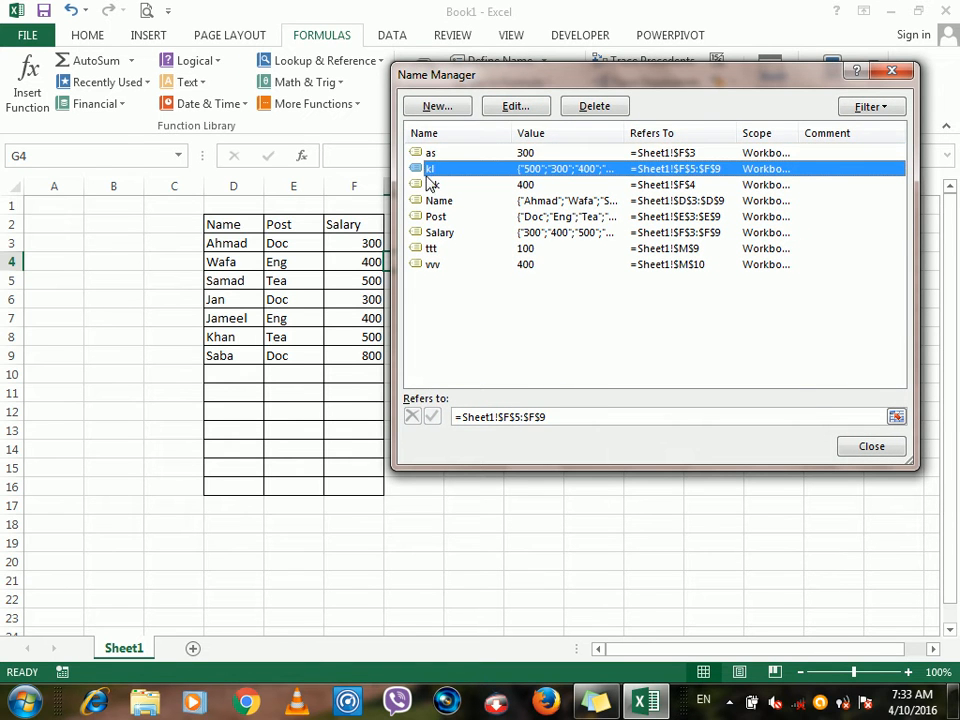
pyautogui.click(430, 186)
pyautogui.click(431, 203)
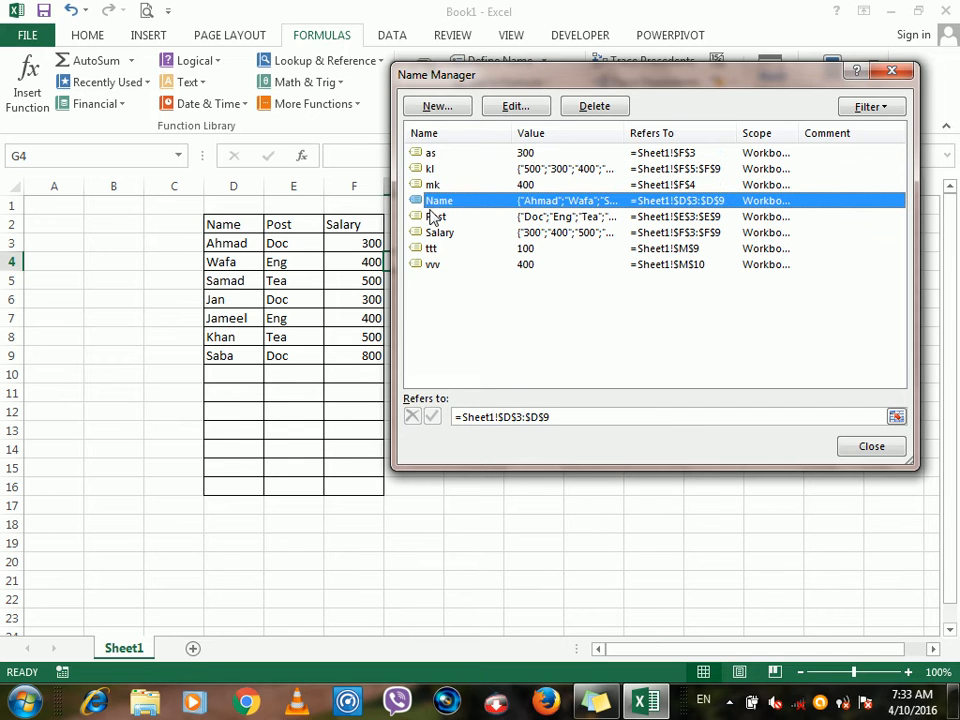
pyautogui.click(430, 218)
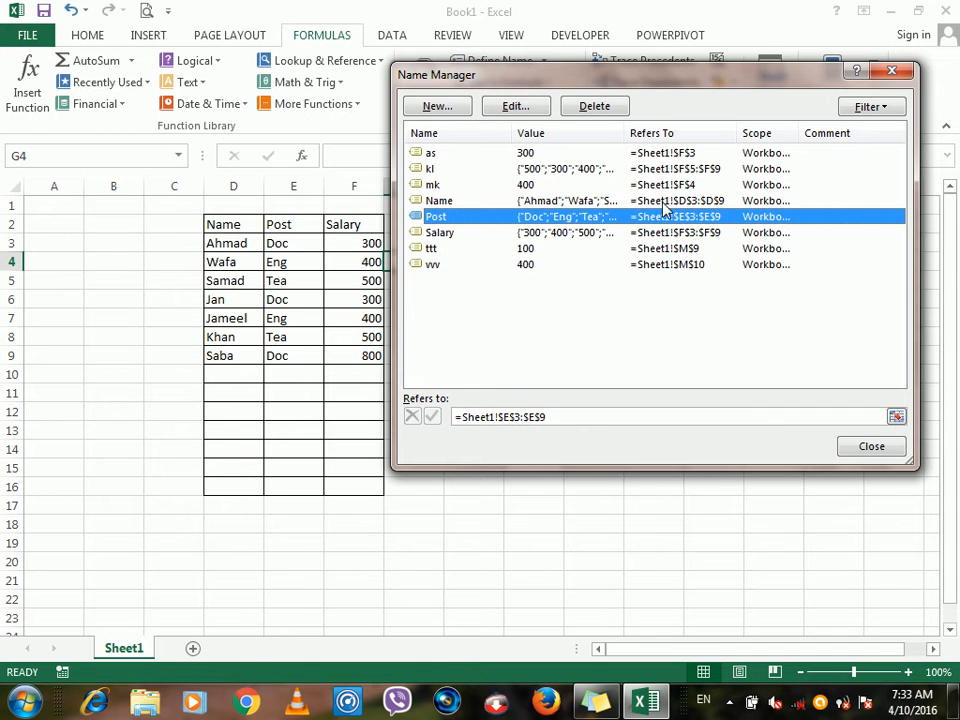
# Adjust the widths of the Name, Value and Refers To columns in the Name Manager list
pyautogui.moveTo(511, 133)
pyautogui.mouseDown()
pyautogui.moveTo(553, 135)
pyautogui.moveTo(495, 137)
pyautogui.mouseUp()
pyautogui.moveTo(609, 132)
pyautogui.mouseDown()
pyautogui.moveTo(675, 130)
pyautogui.moveTo(615, 135)
pyautogui.mouseUp()
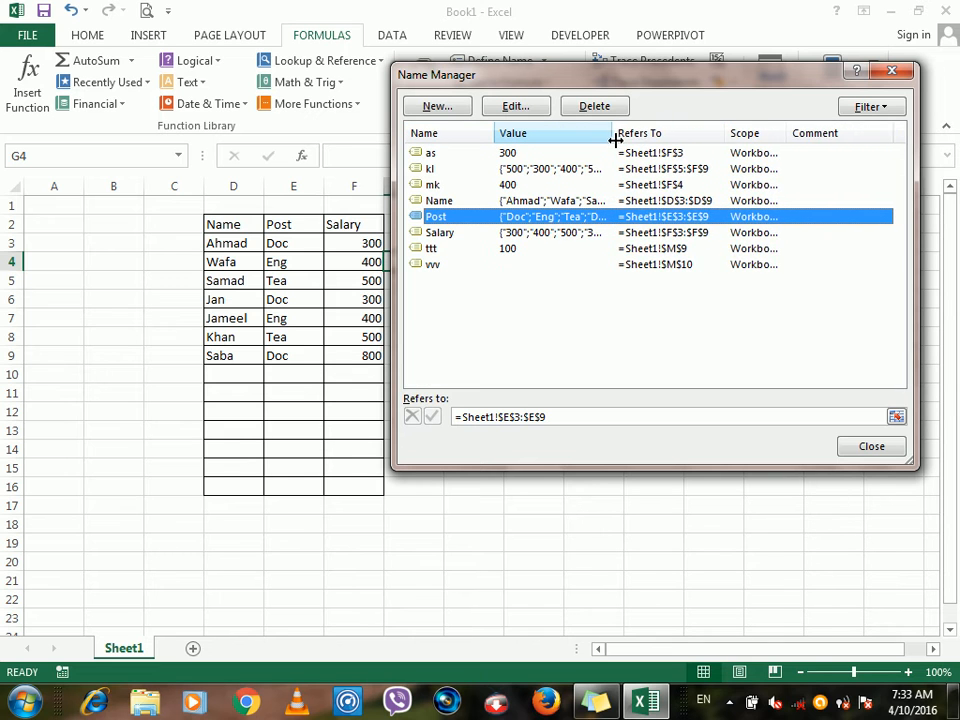
pyautogui.moveTo(729, 139); pyautogui.dragTo(708, 141)
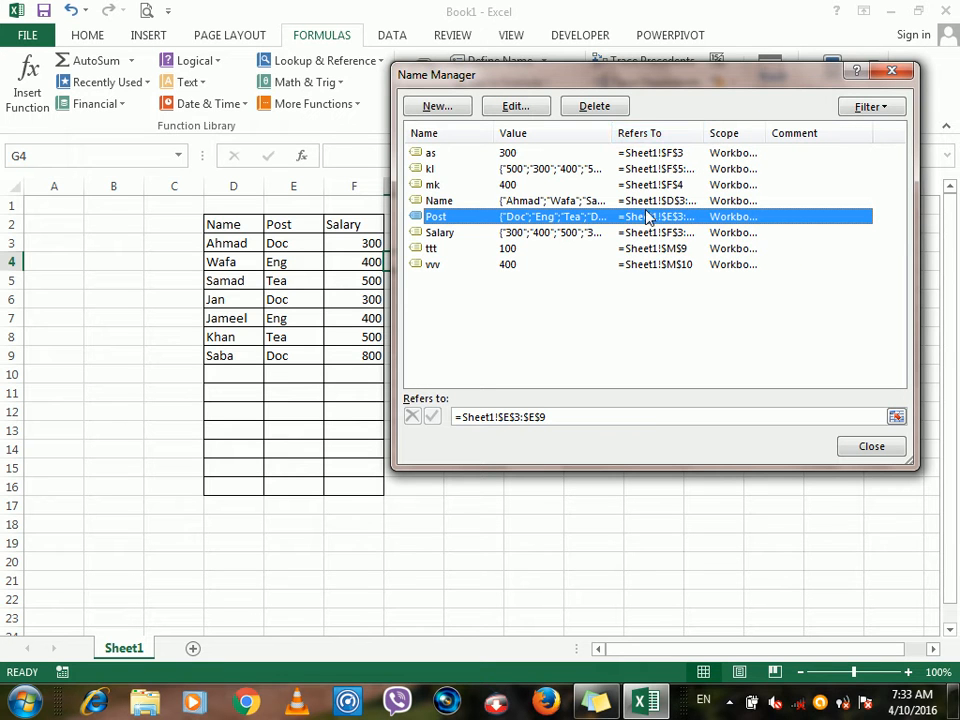
pyautogui.click(512, 170)
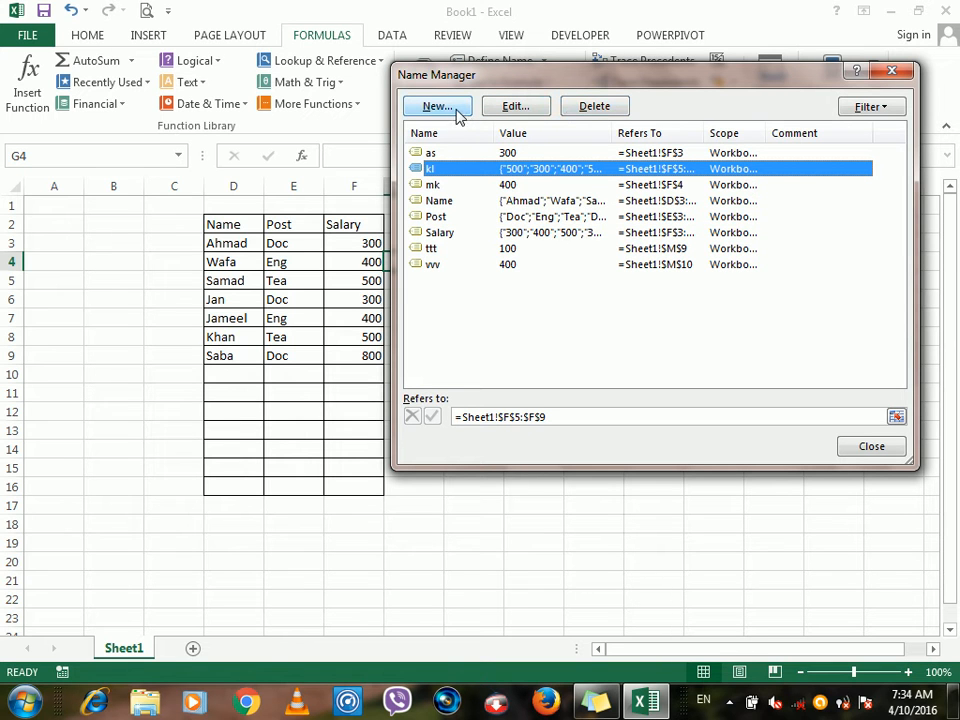
# Review the Name Manager's filter options and clear the filter
pyautogui.click(880, 110)
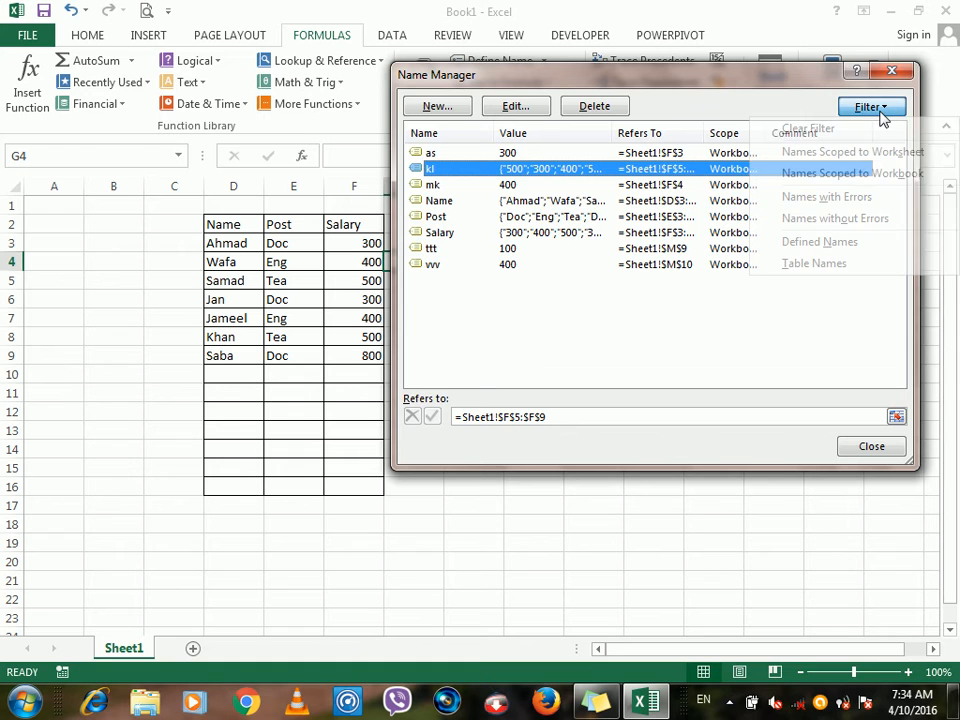
pyautogui.click(540, 222)
pyautogui.click(540, 218)
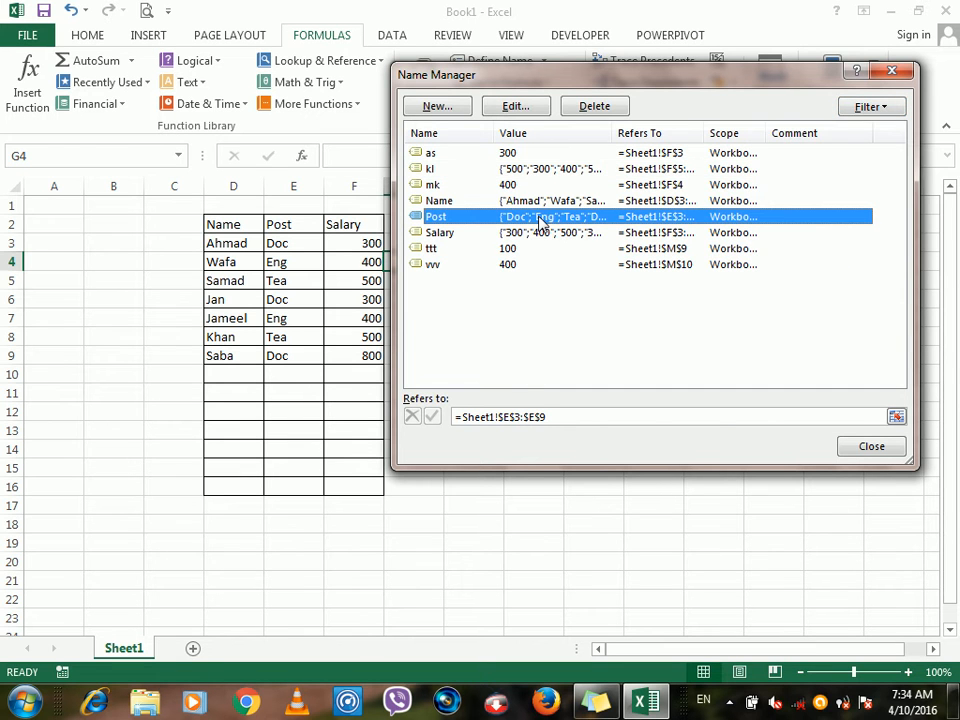
pyautogui.click(882, 108)
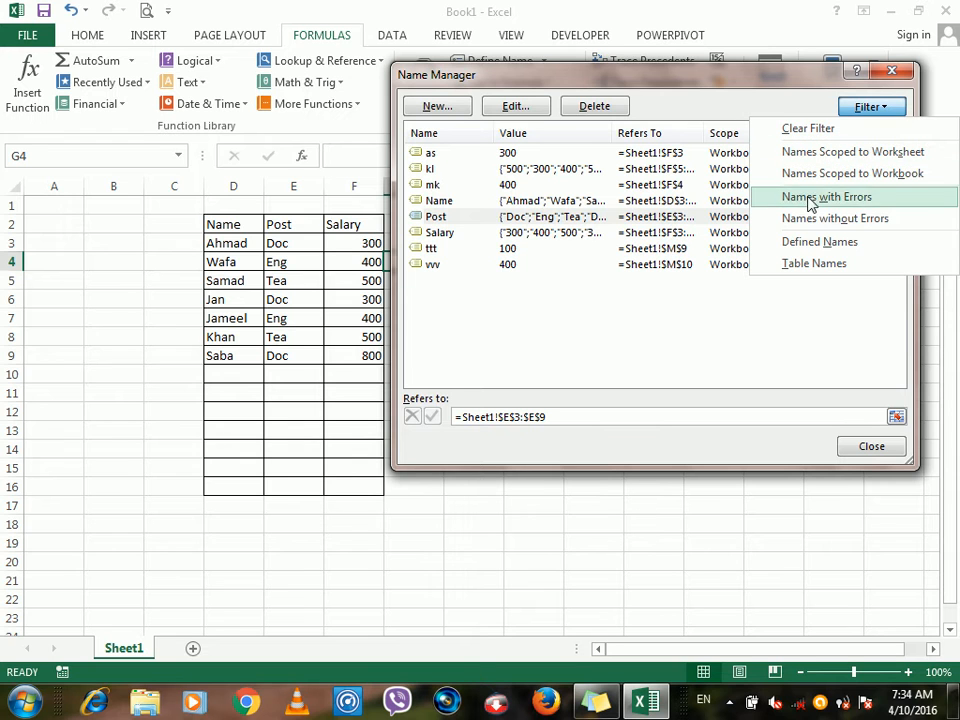
pyautogui.click(809, 130)
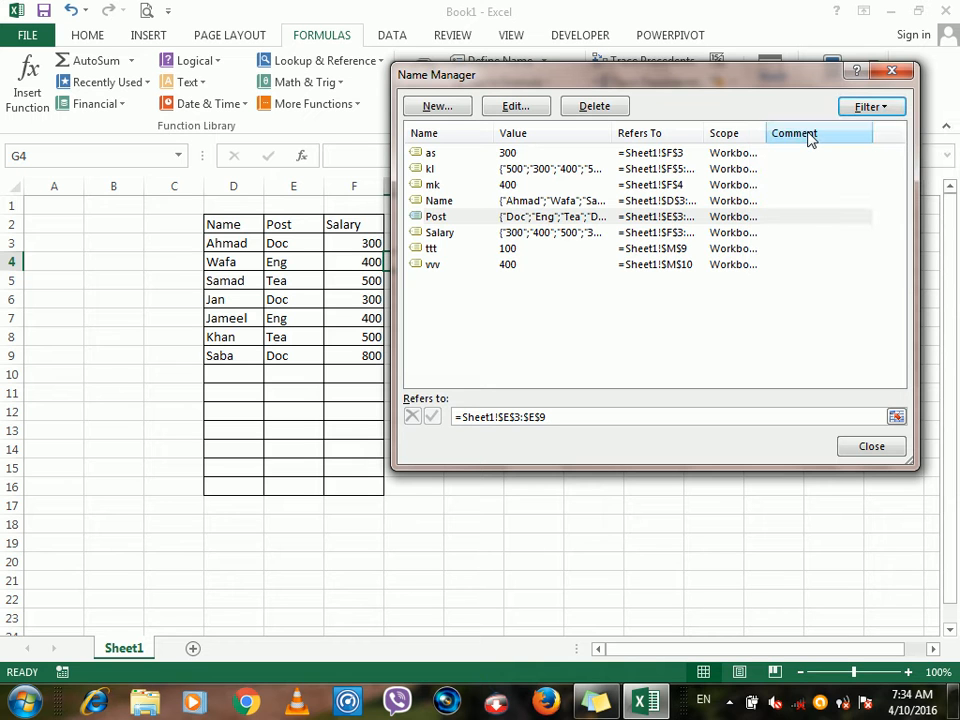
# Delete the defined names Post, ttt and Salary one after another
pyautogui.click(590, 108)
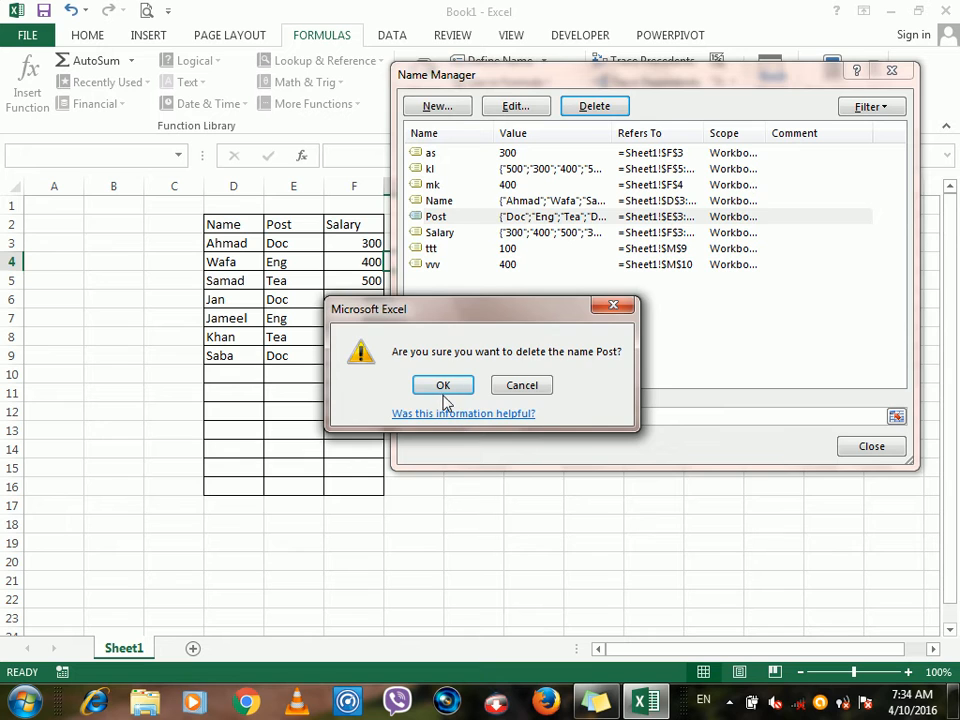
pyautogui.click(444, 392)
pyautogui.click(456, 232)
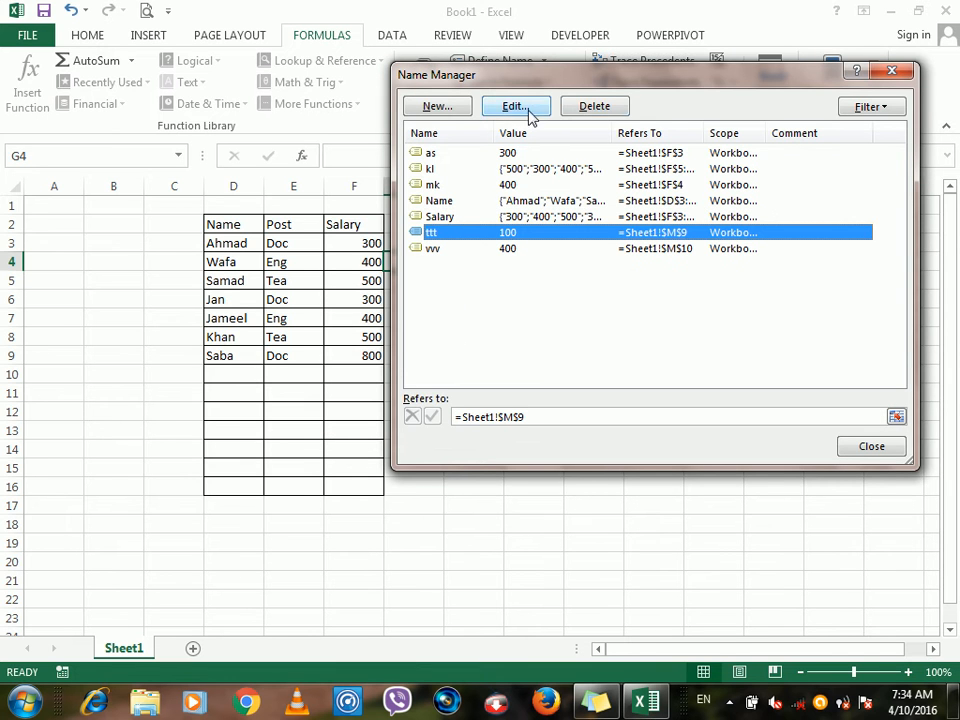
pyautogui.click(582, 112)
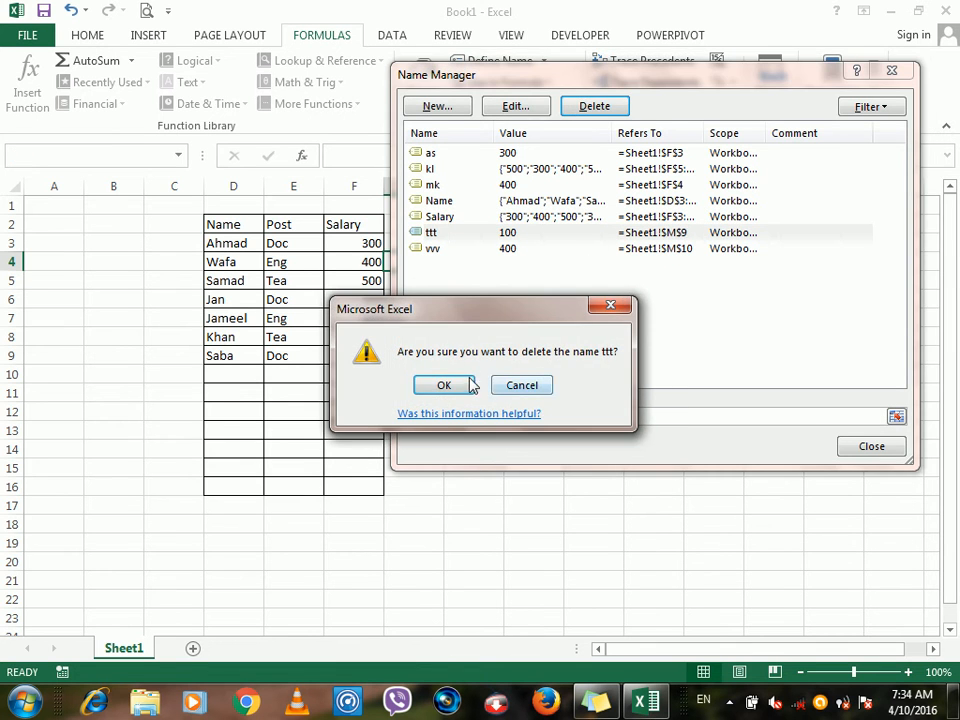
pyautogui.click(472, 385)
pyautogui.click(447, 216)
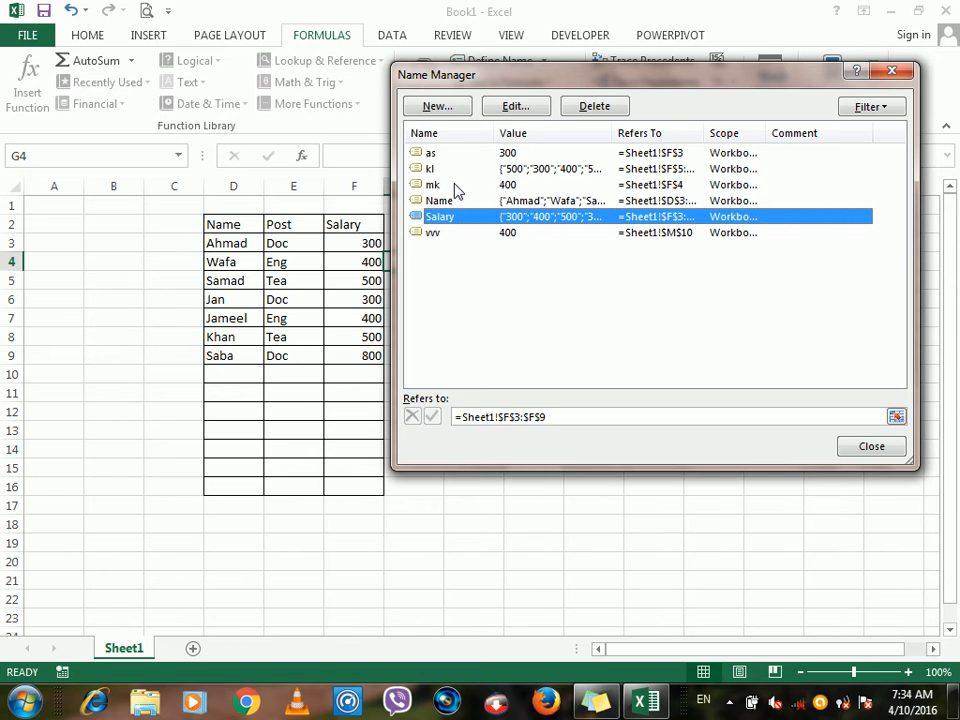
pyautogui.click(580, 104)
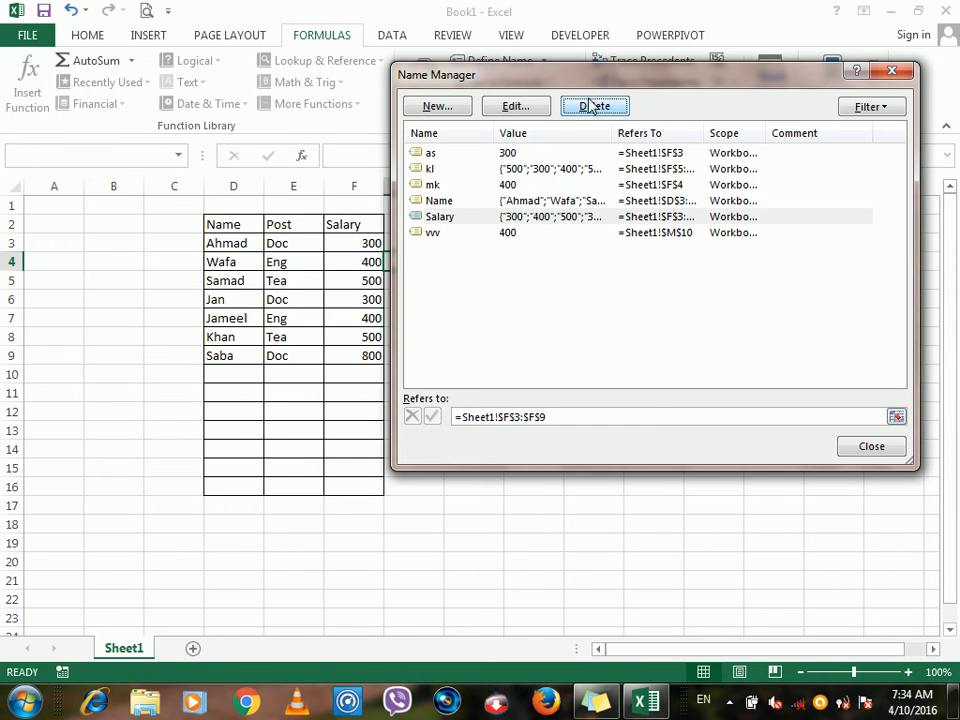
pyautogui.click(440, 387)
# Delete the remaining names as, kl, mk, Name and vvv together and close the Name Manager
pyautogui.click(435, 186)
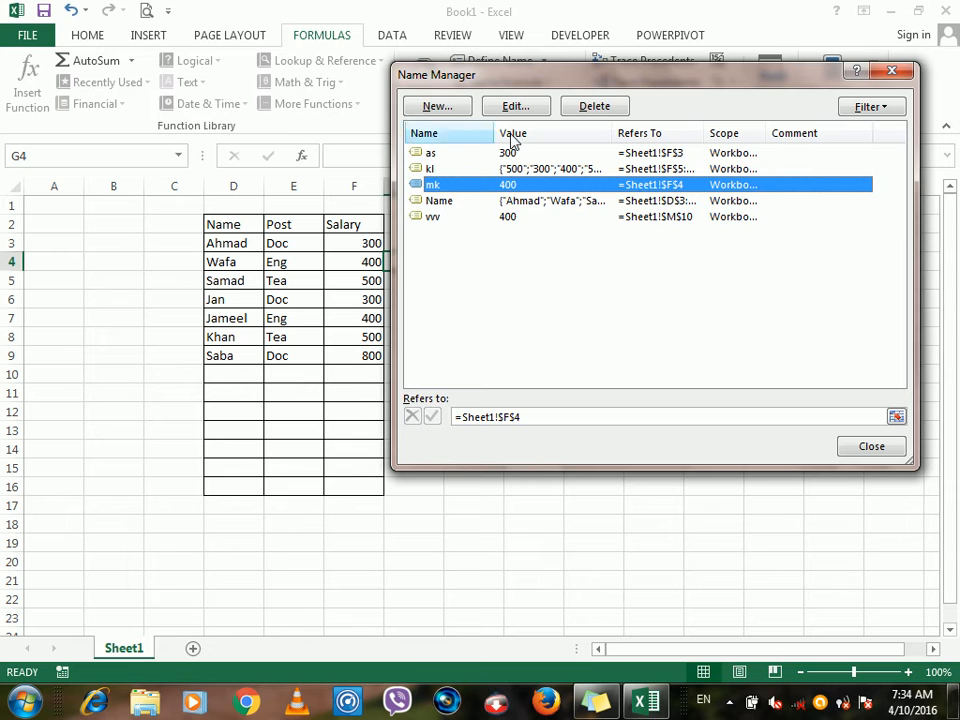
pyautogui.keyDown('ctrl'); pyautogui.click(430, 152); pyautogui.keyUp('ctrl')
pyautogui.keyDown('ctrl'); pyautogui.click(430, 168); pyautogui.keyUp('ctrl')
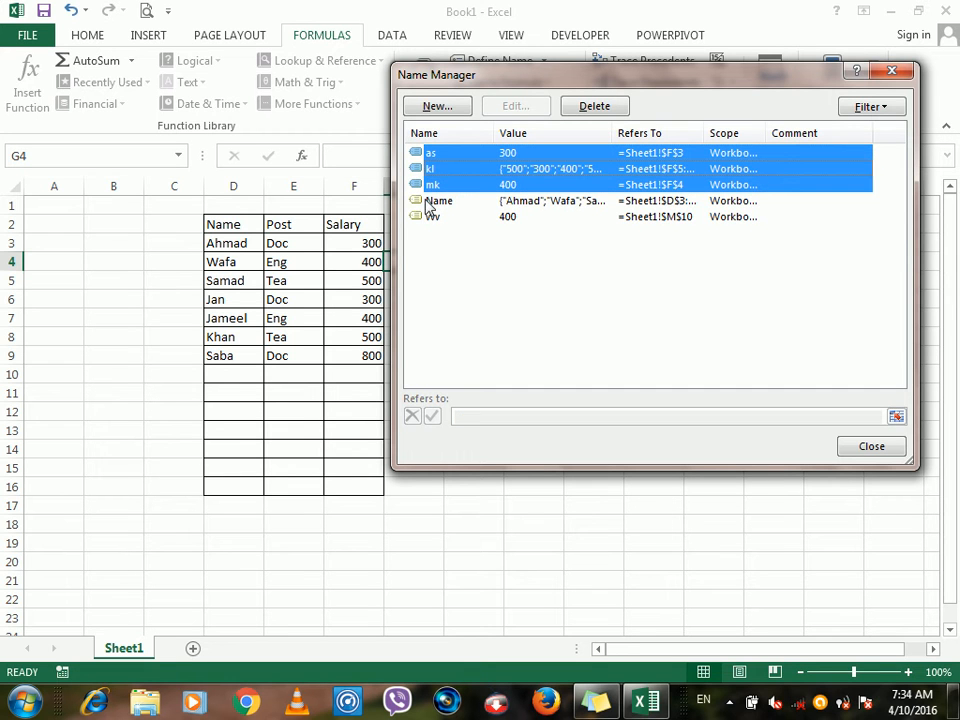
pyautogui.keyDown('ctrl'); pyautogui.click(428, 201); pyautogui.keyUp('ctrl')
pyautogui.keyDown('ctrl'); pyautogui.click(426, 217); pyautogui.keyUp('ctrl')
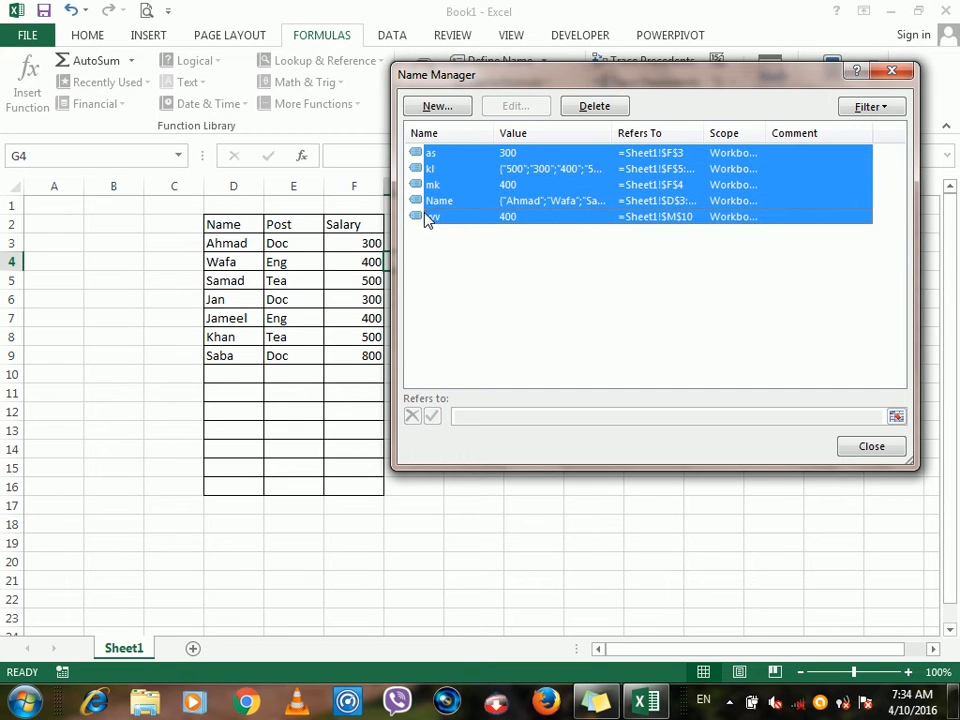
pyautogui.click(570, 108)
pyautogui.click(463, 384)
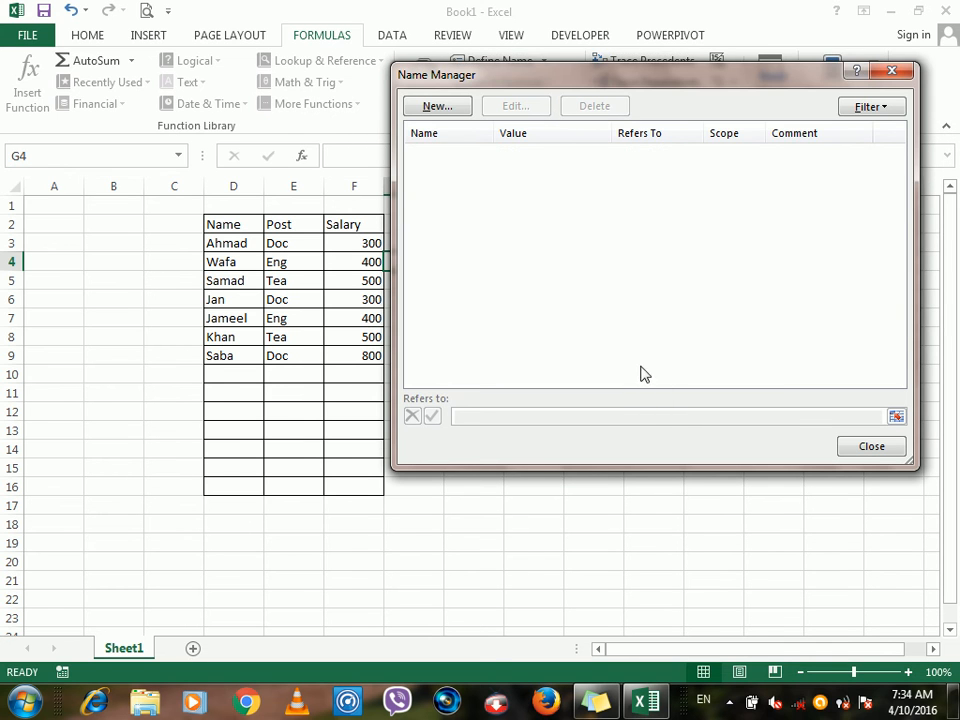
pyautogui.click(868, 445)
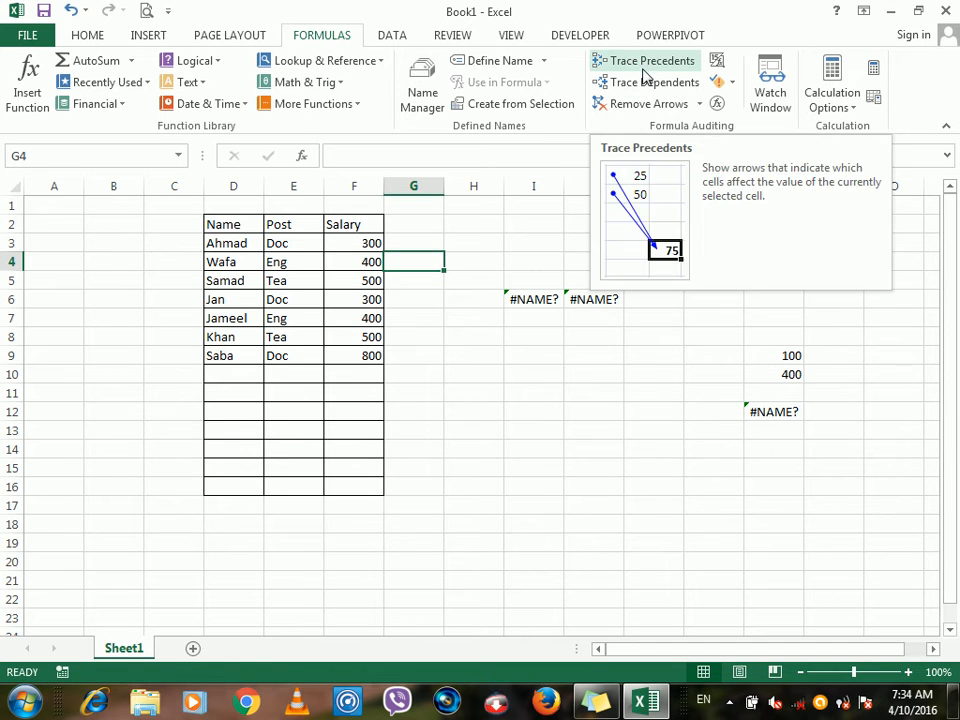
# Enter the formula =F3+F9 in cell H14
pyautogui.click(479, 464)
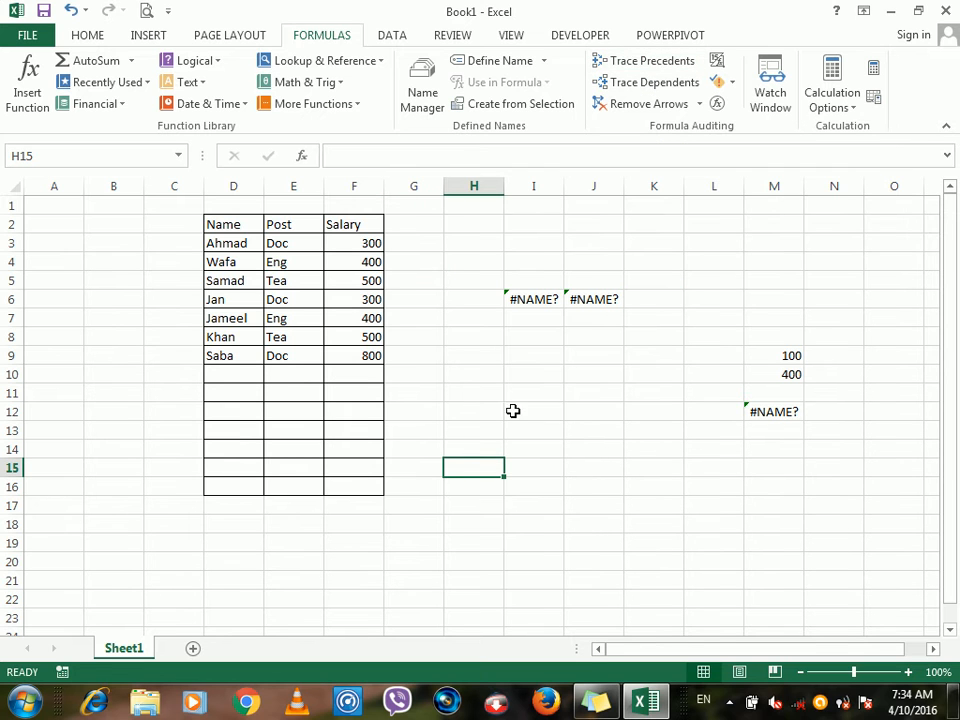
pyautogui.click(471, 443)
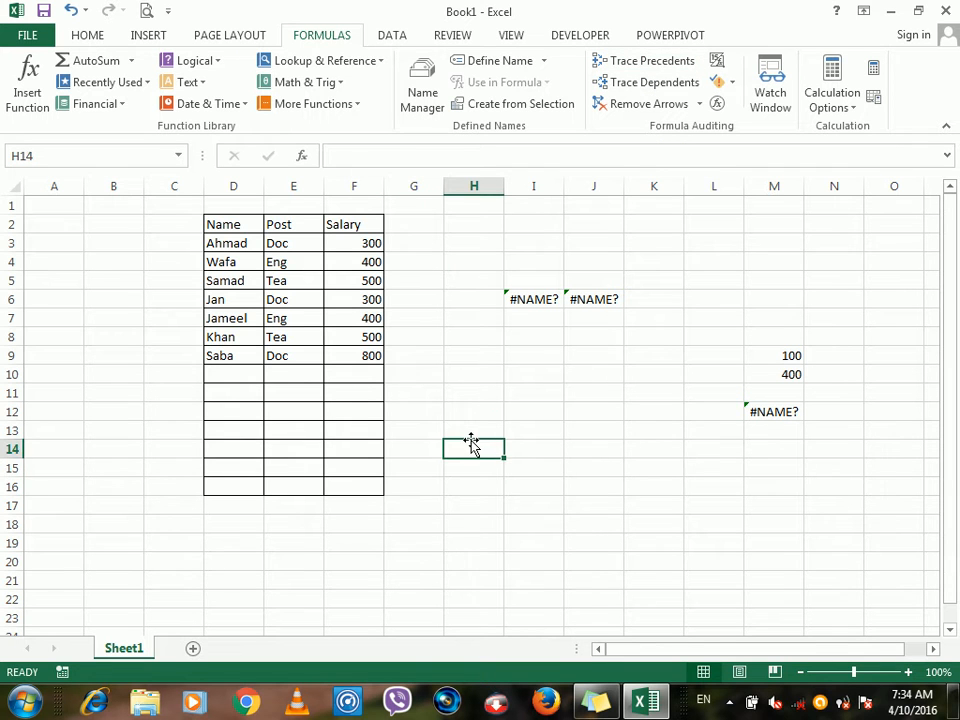
pyautogui.write('=')
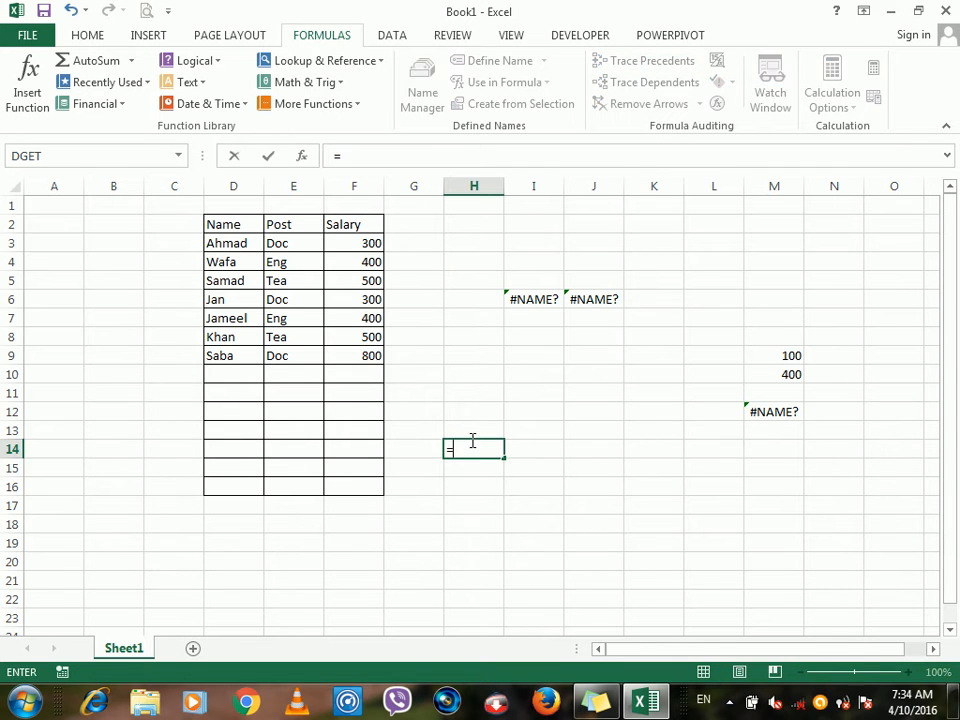
pyautogui.click(365, 242)
pyautogui.write('+')
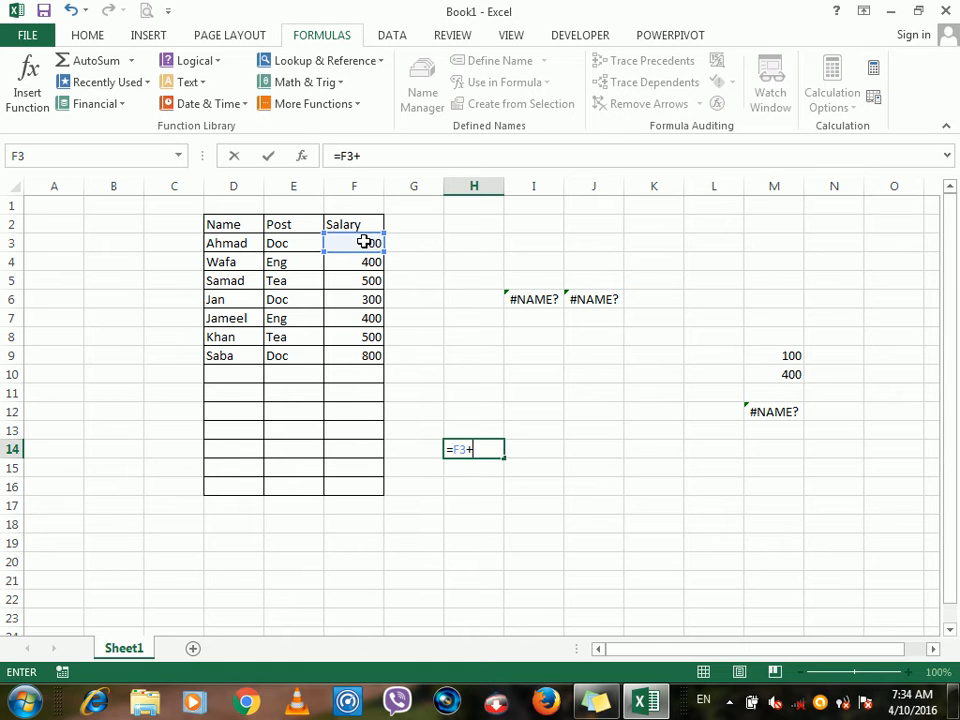
pyautogui.click(358, 350)
pyautogui.press('Return')
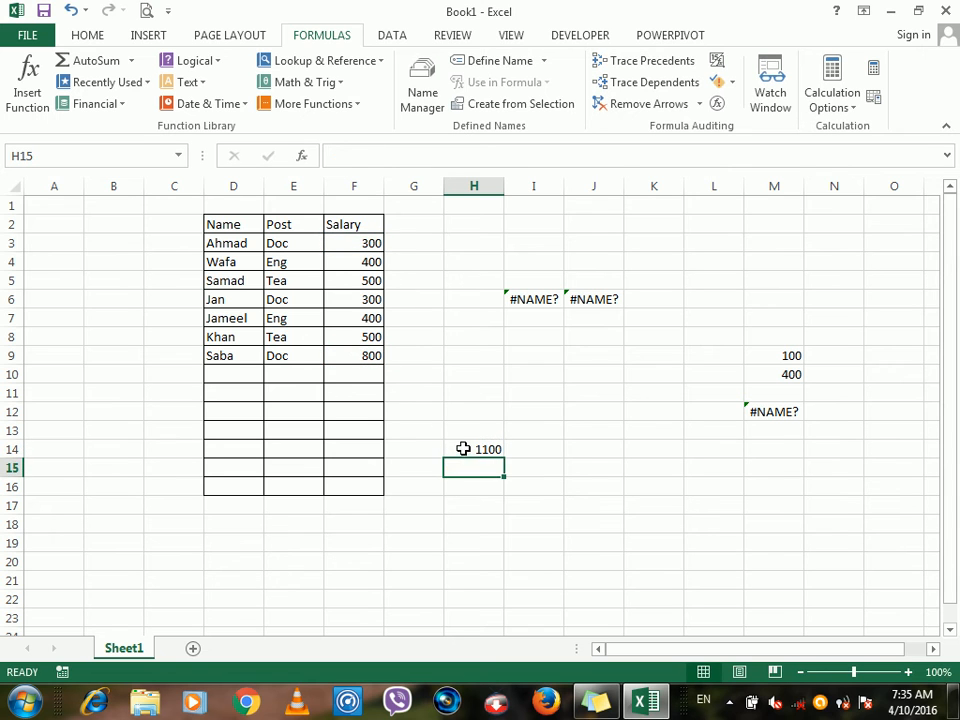
# Try to trace the precedents of cell F3
pyautogui.click(467, 451)
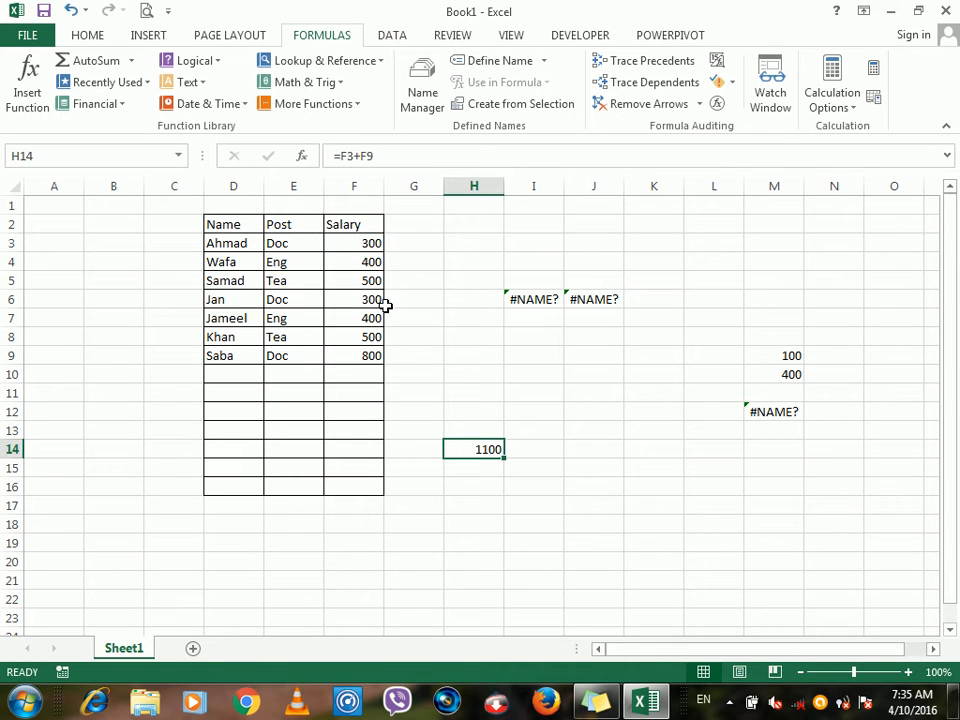
pyautogui.click(361, 248)
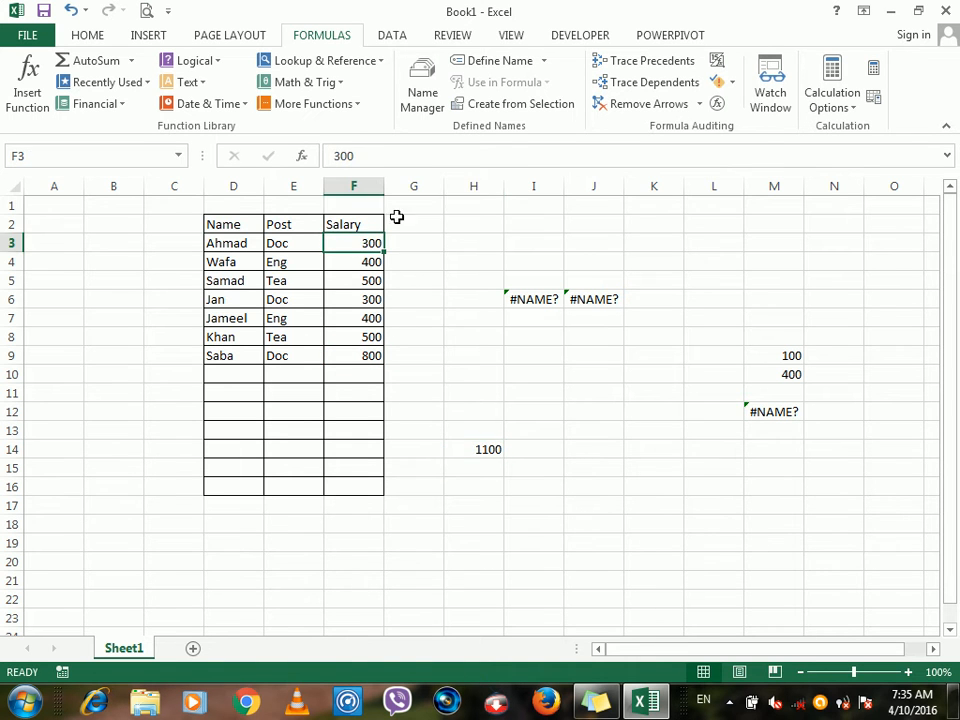
pyautogui.click(652, 61)
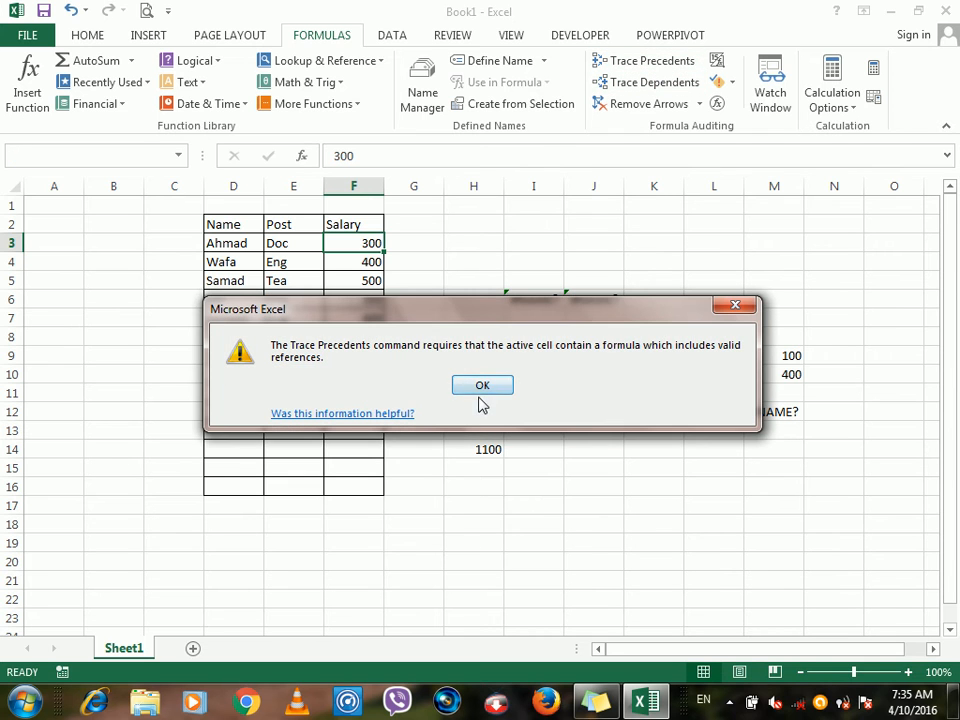
pyautogui.click(482, 386)
# Trace the dependents of cell F3 and clear its dependent arrows
pyautogui.click(654, 86)
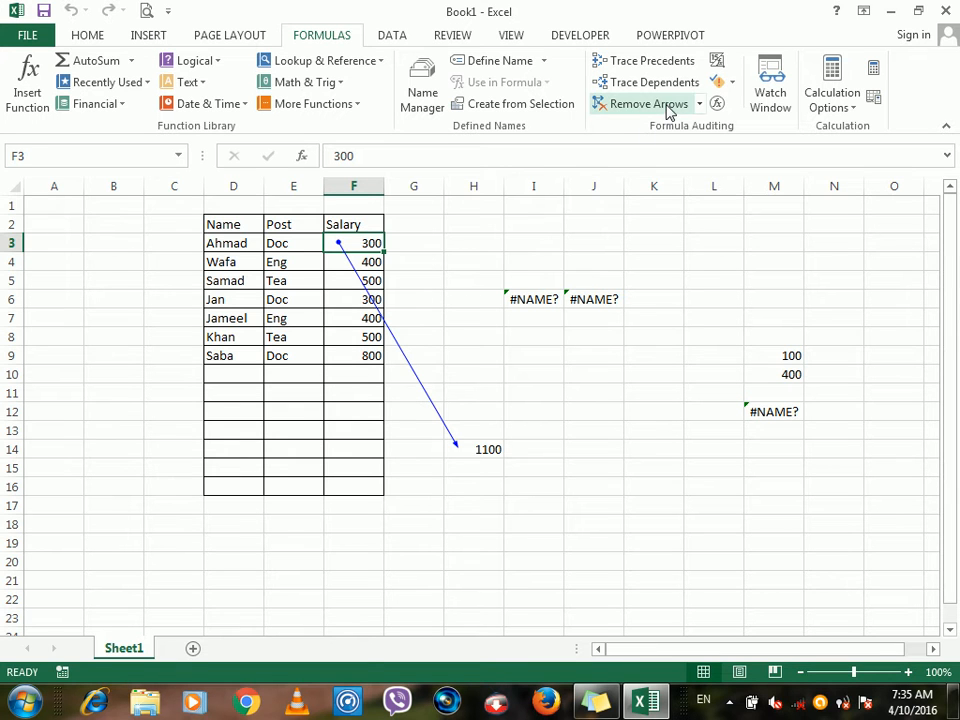
pyautogui.click(701, 104)
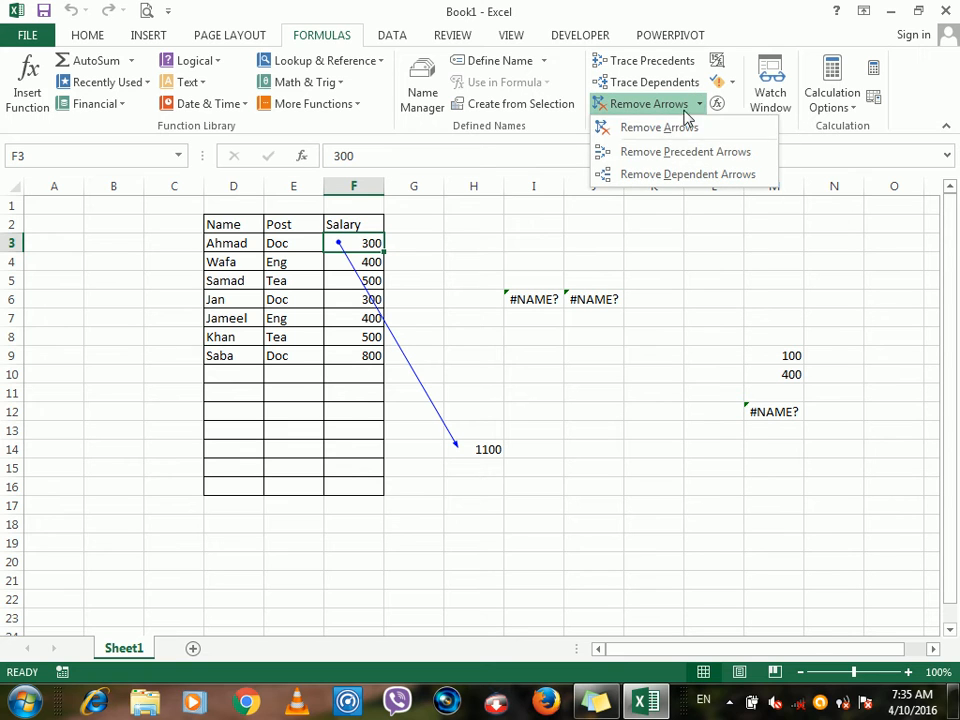
pyautogui.click(680, 178)
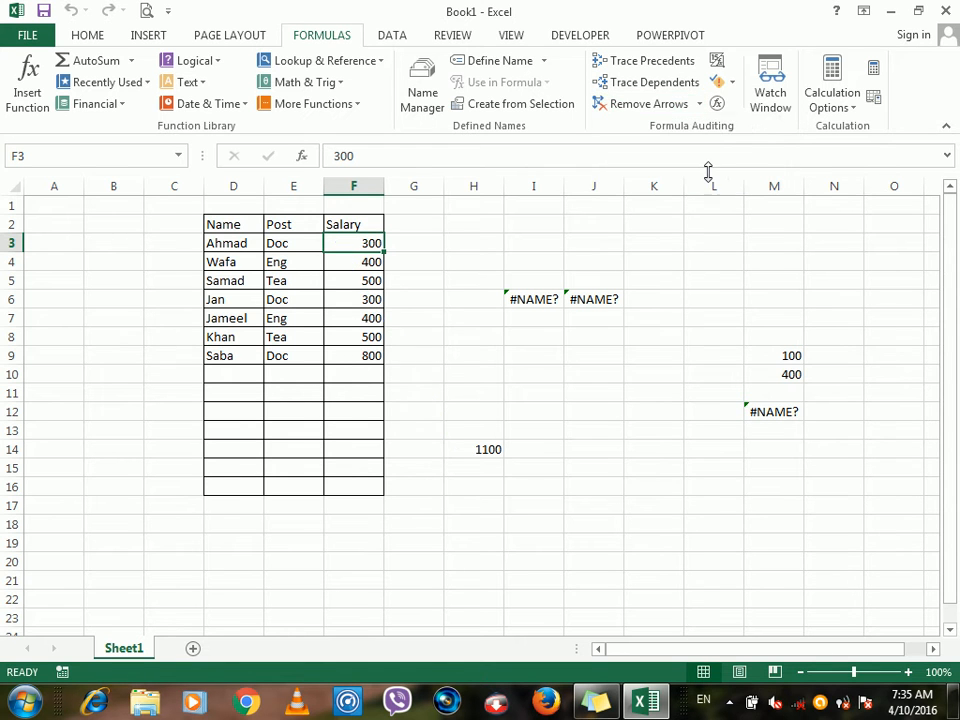
# Trace the precedents of the formula in cell H14 and clear its precedent arrows
pyautogui.click(450, 450)
pyautogui.click(676, 64)
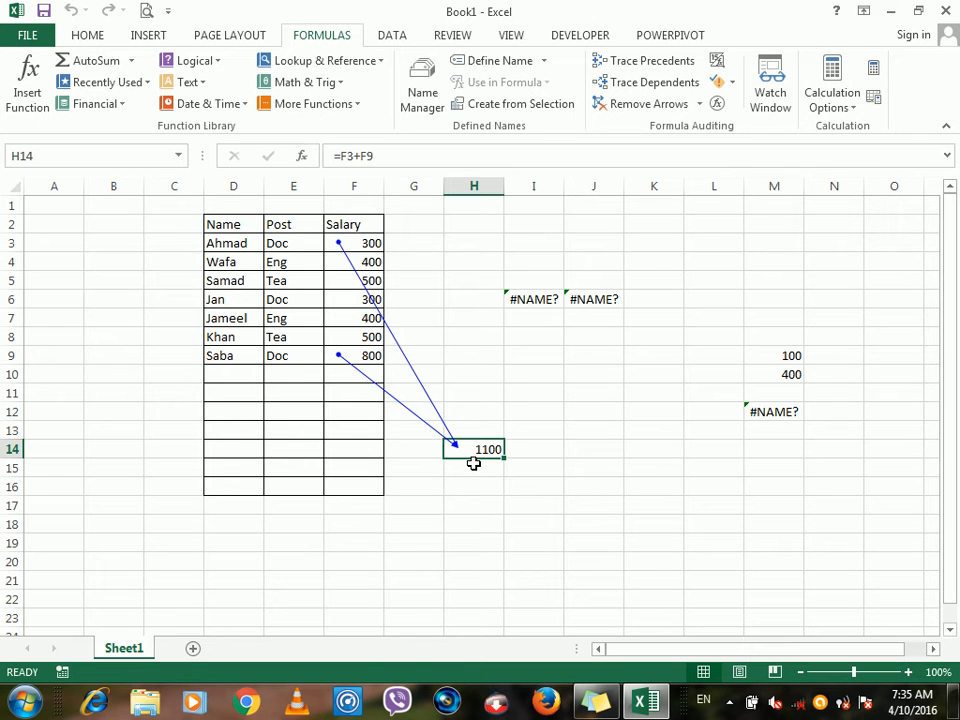
pyautogui.click(698, 105)
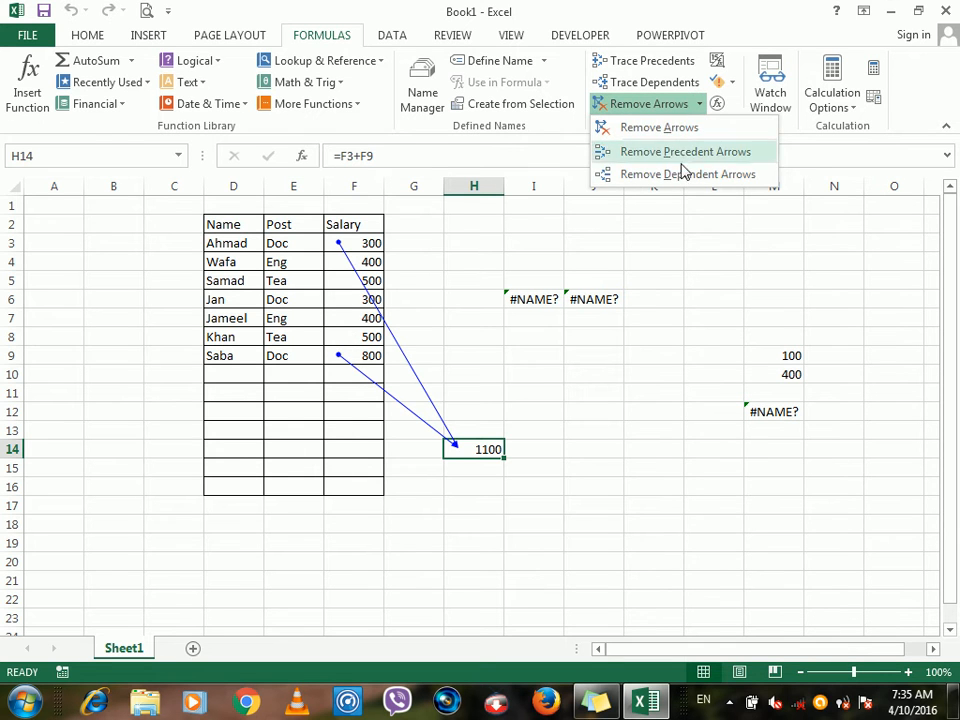
pyautogui.click(686, 155)
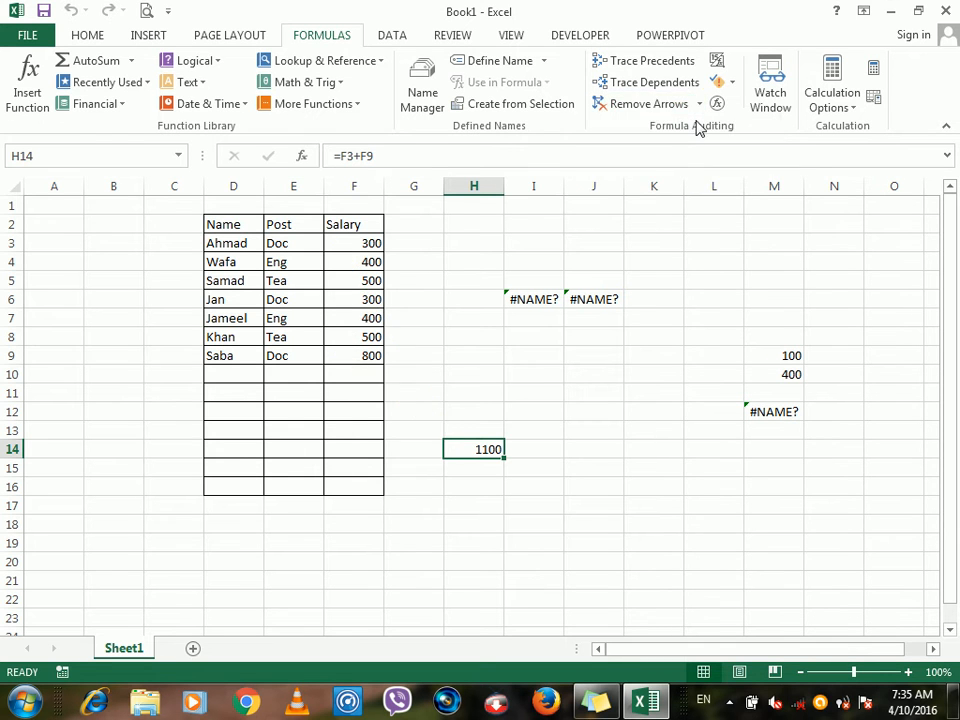
# Try to remove all tracer arrows from the sheet
pyautogui.click(699, 105)
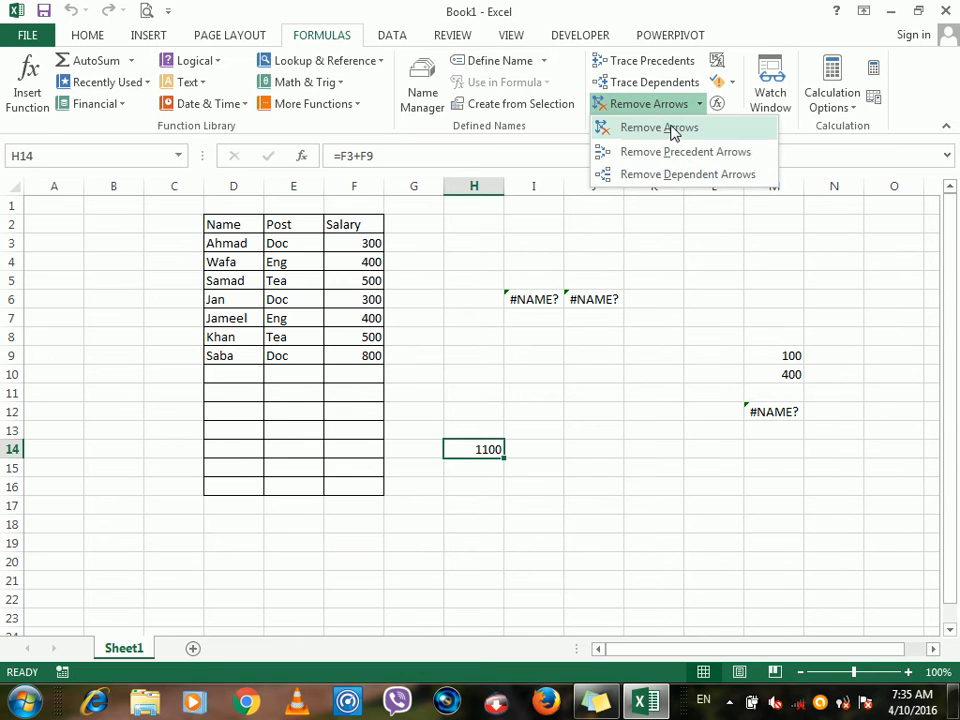
pyautogui.click(672, 128)
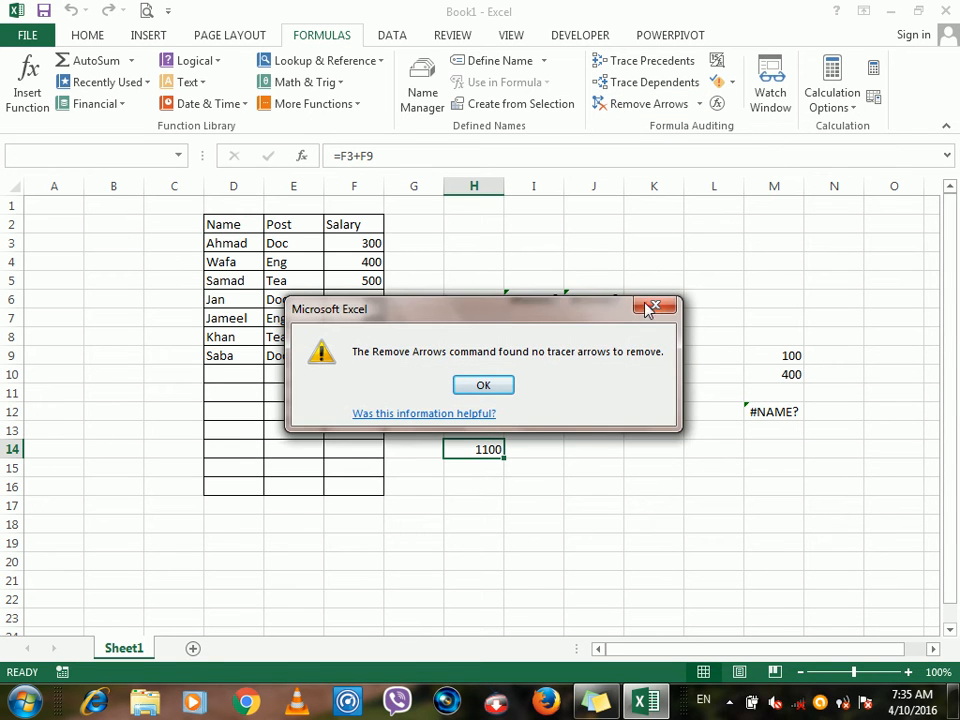
pyautogui.click(648, 307)
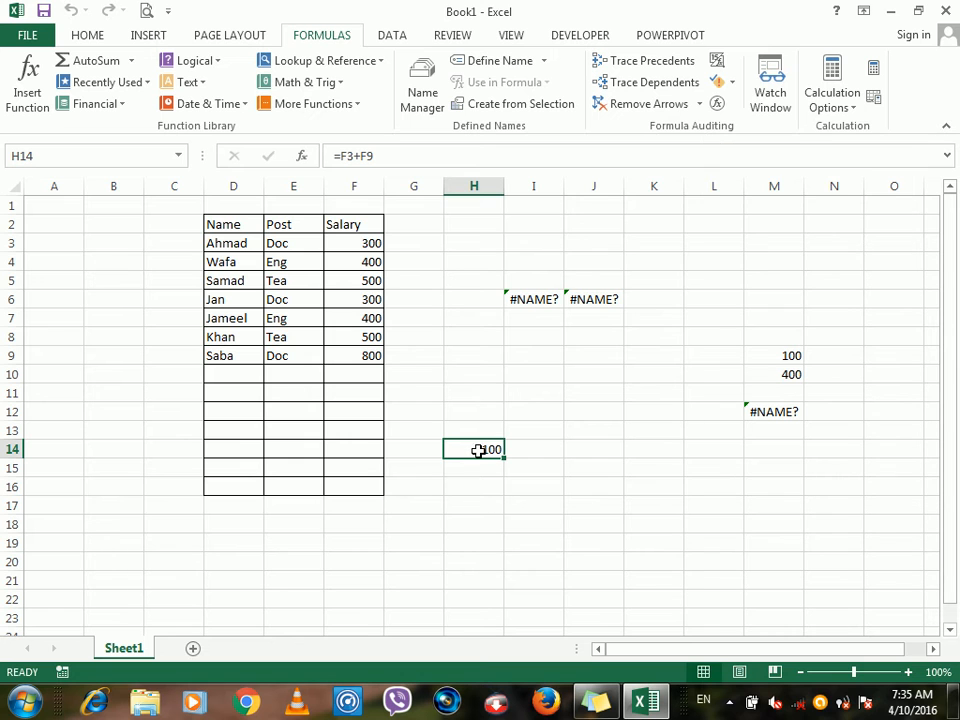
# Evaluate the formula in cell H14 step by step through to its result and close the evaluation
pyautogui.click(716, 104)
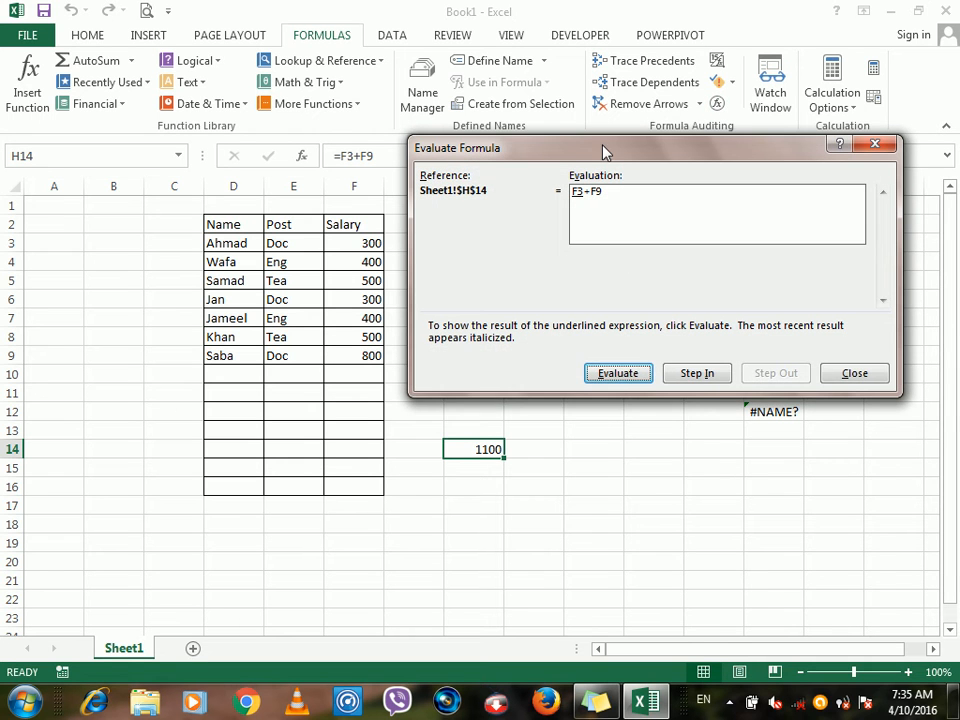
pyautogui.moveTo(613, 150); pyautogui.dragTo(614, 117)
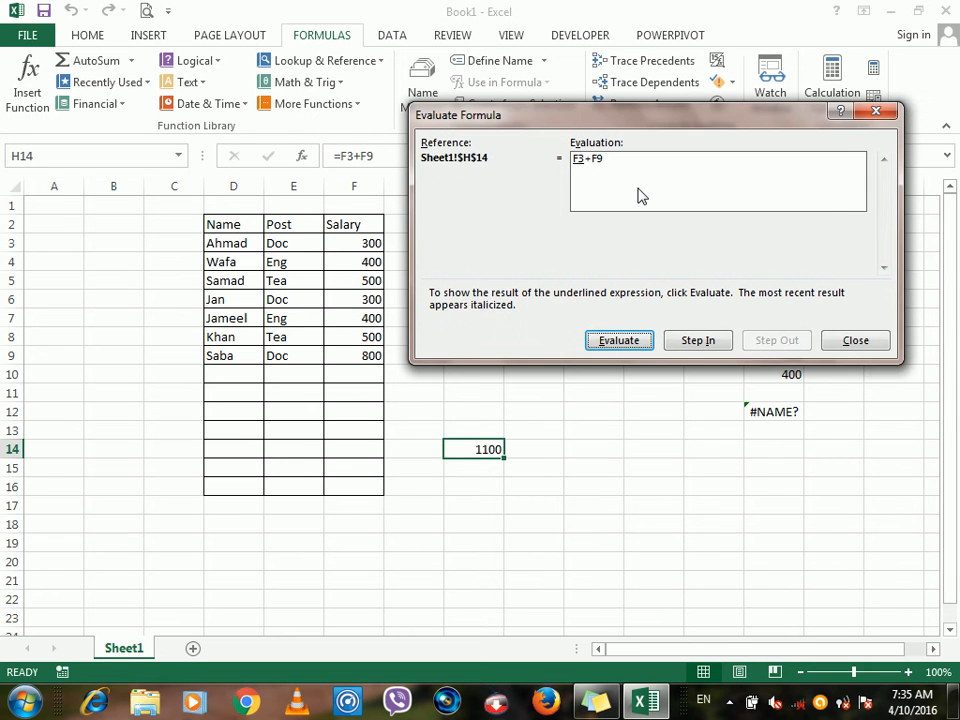
pyautogui.click(638, 344)
pyautogui.click(618, 342)
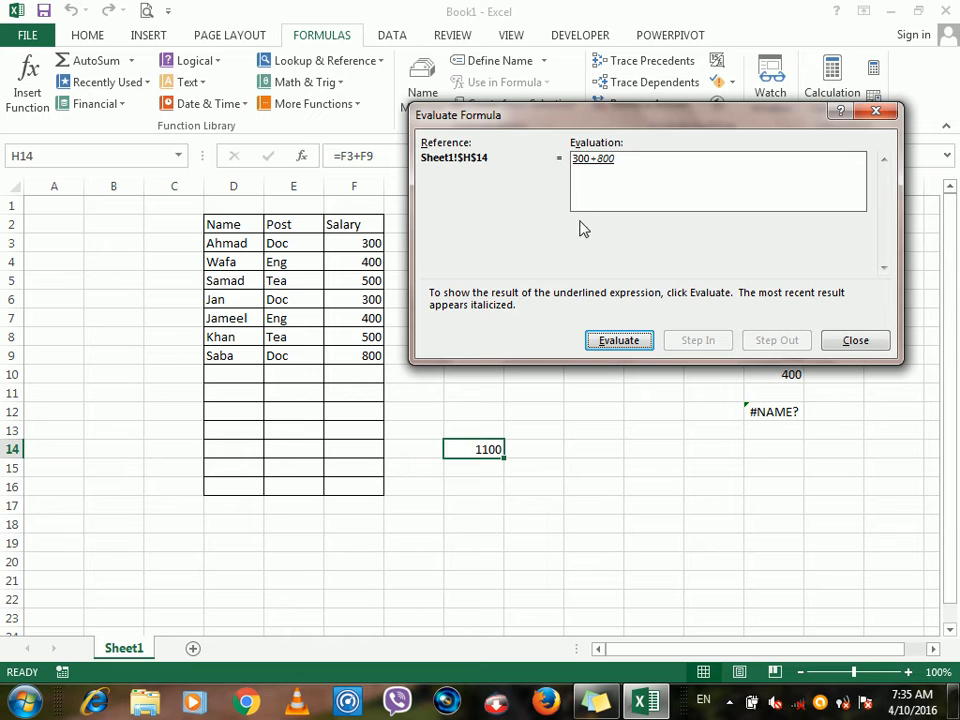
pyautogui.click(620, 349)
pyautogui.click(853, 340)
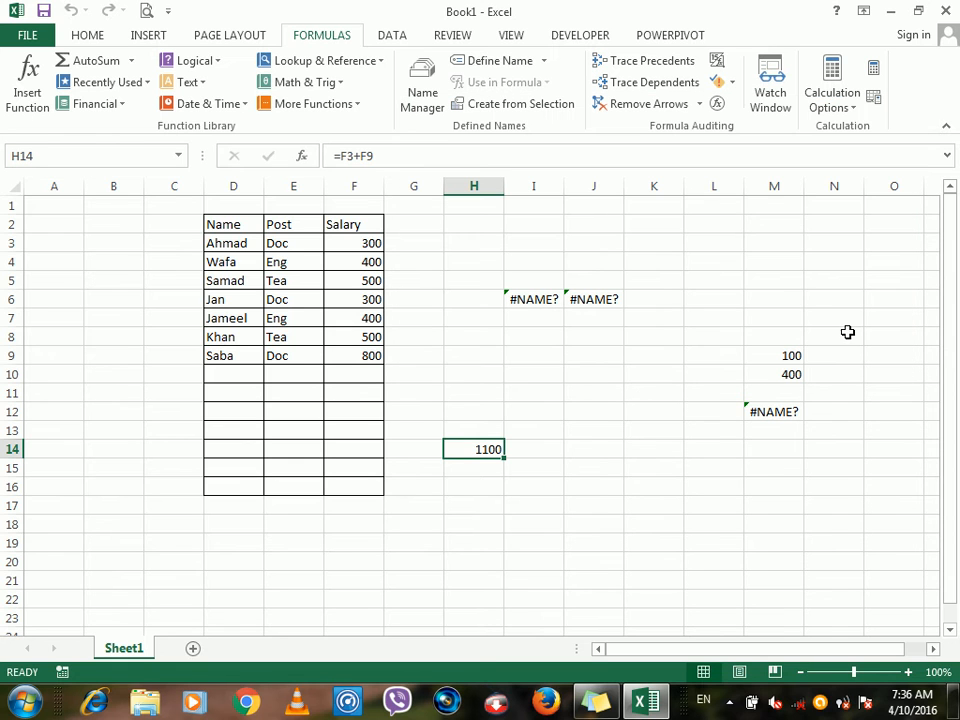
# Display the sheet's formulas, inspect cells I6 and H14, and switch back to displaying values
pyautogui.click(718, 61)
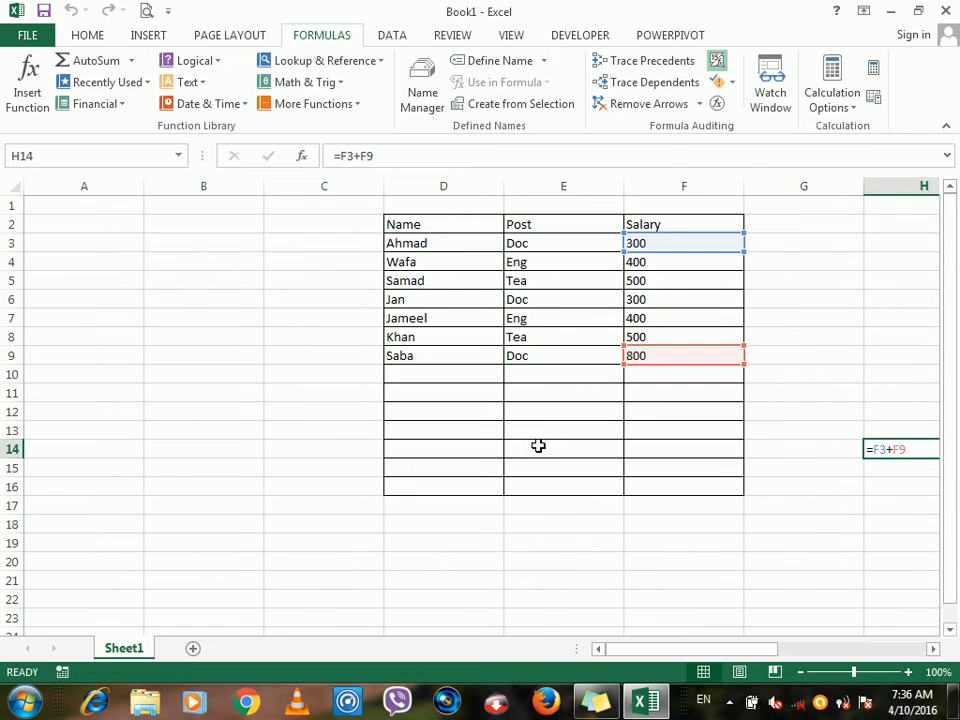
pyautogui.click(934, 650)
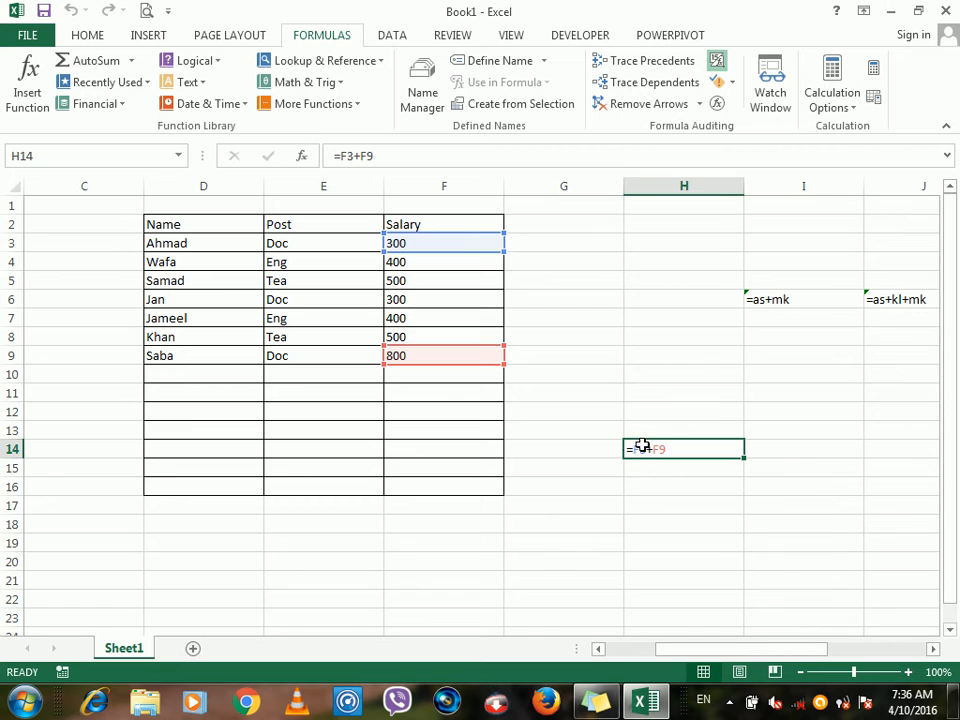
pyautogui.click(782, 300)
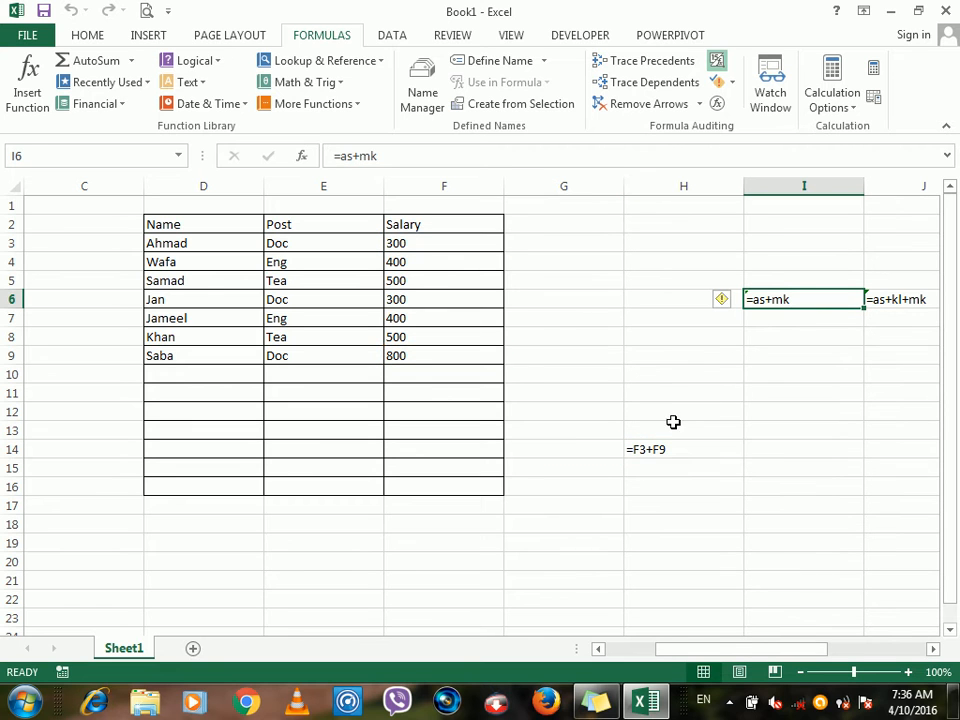
pyautogui.doubleClick(655, 451)
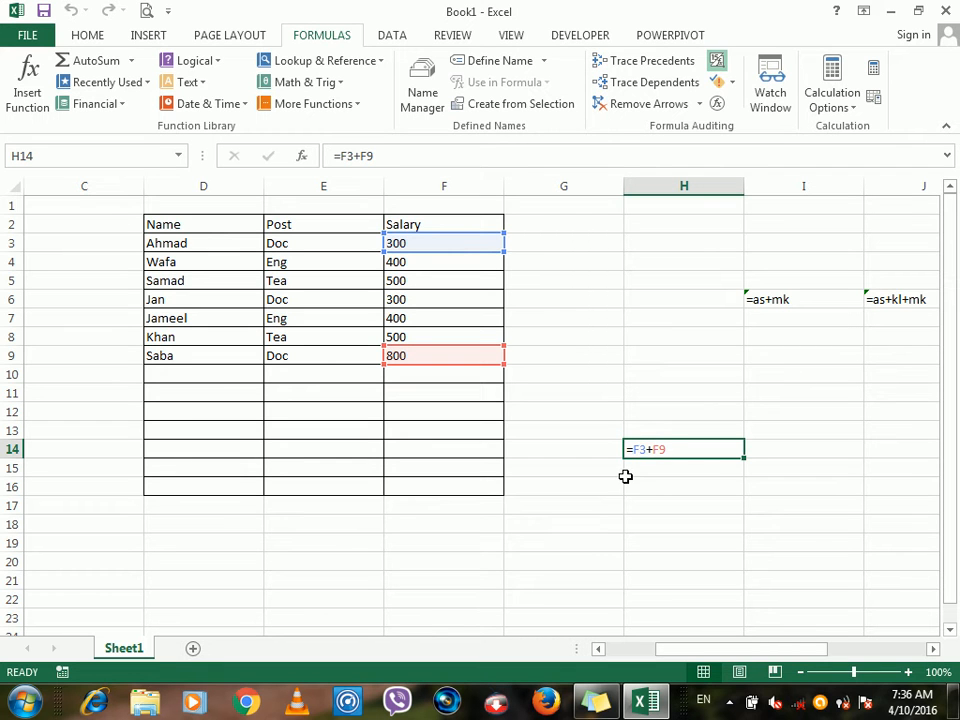
pyautogui.click(718, 62)
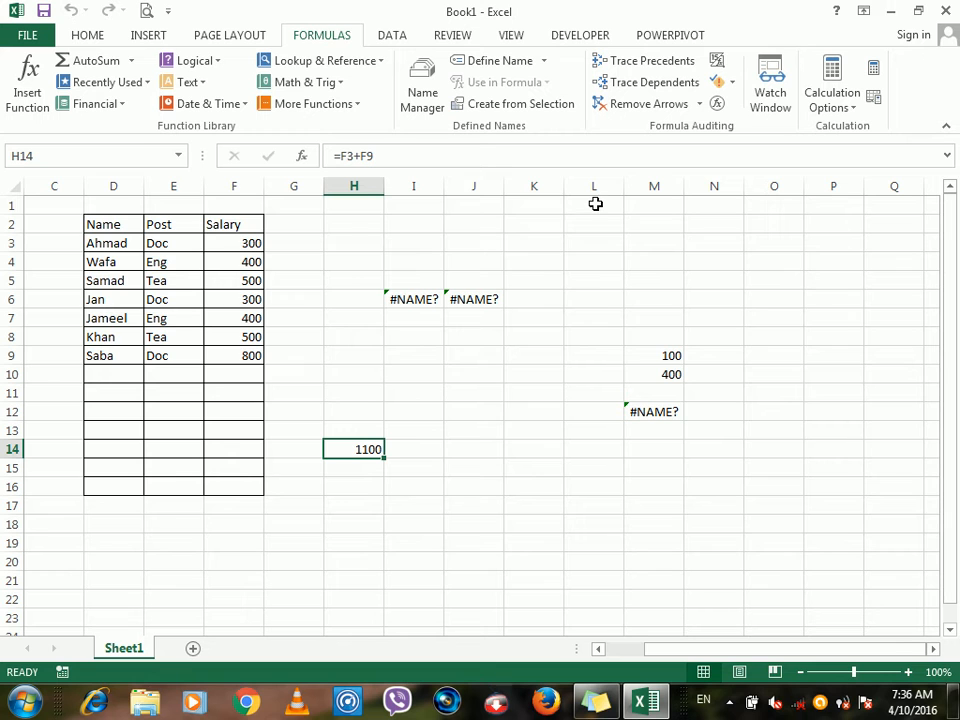
# Run Error Checking starting from the #NAME? error in cell M12
pyautogui.click(582, 517)
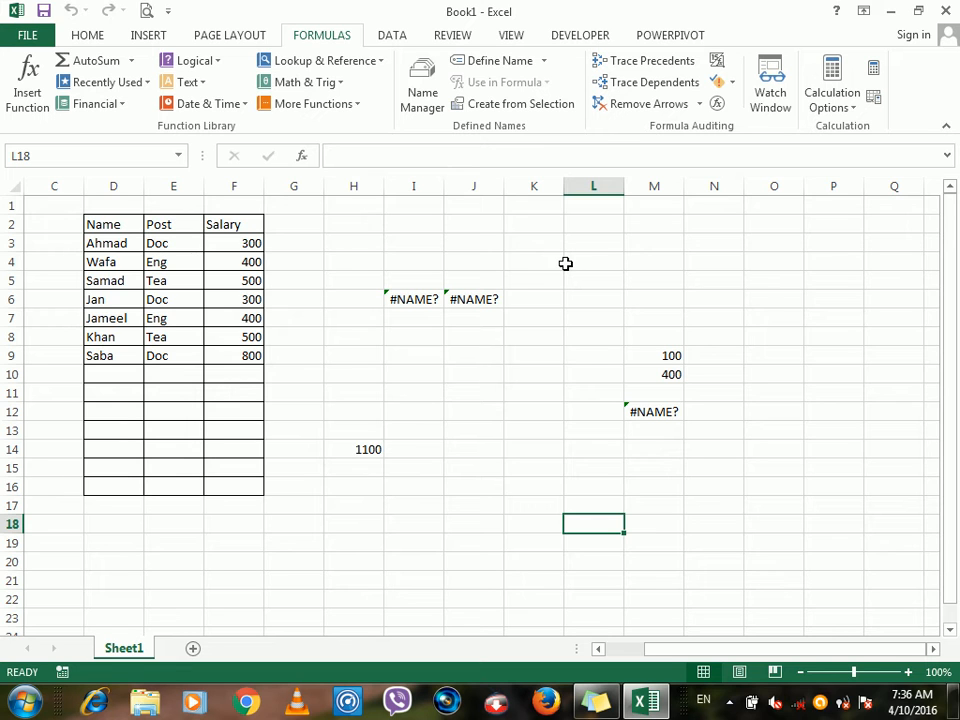
pyautogui.click(734, 83)
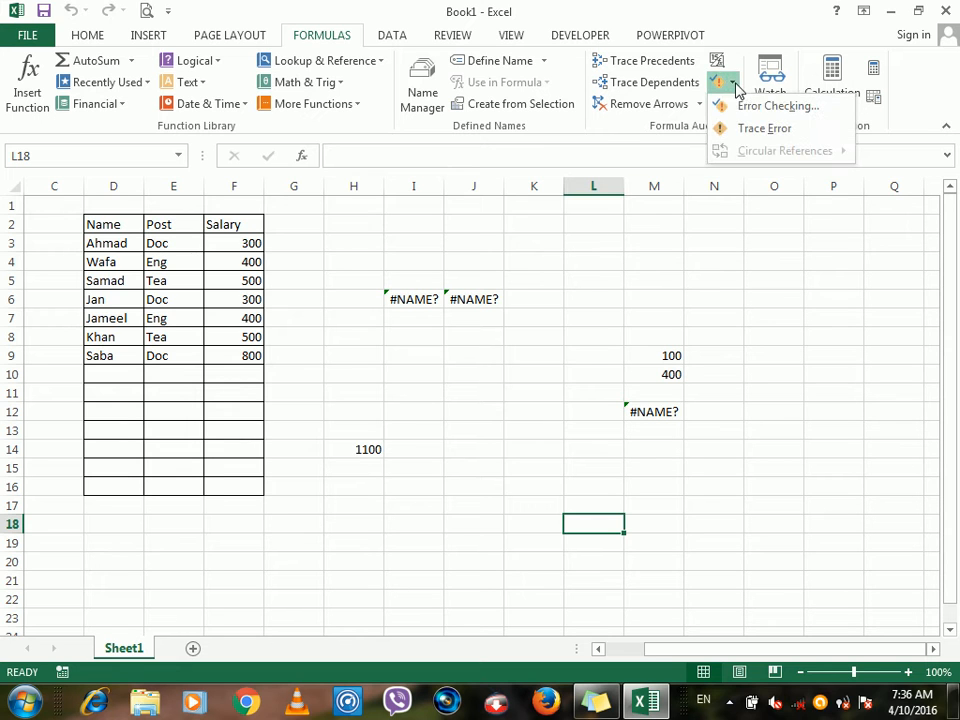
pyautogui.click(648, 405)
pyautogui.click(648, 407)
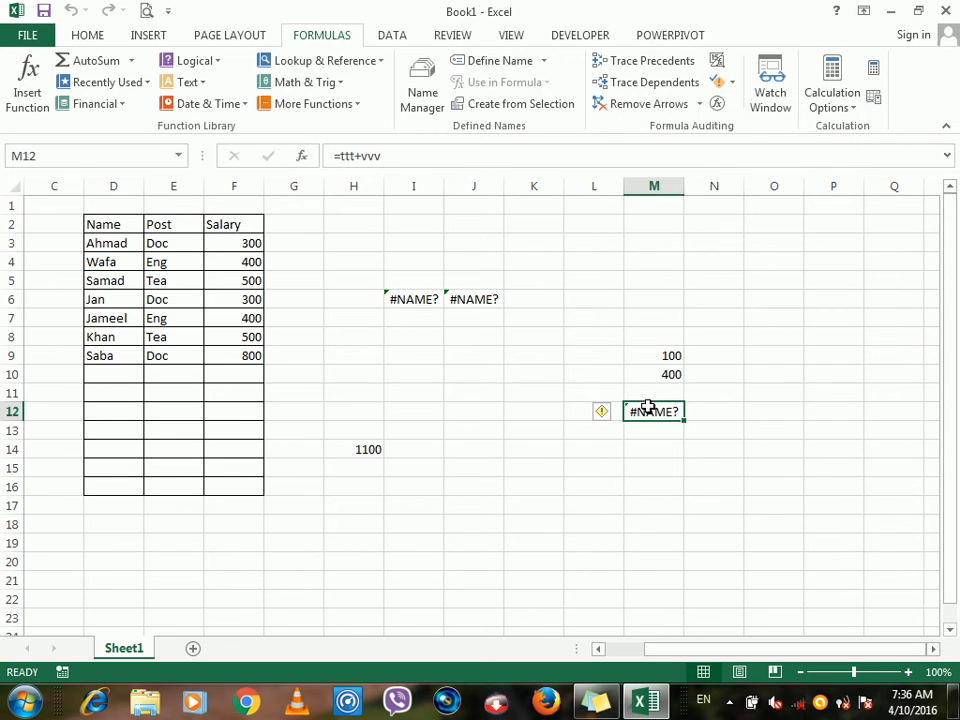
pyautogui.click(734, 83)
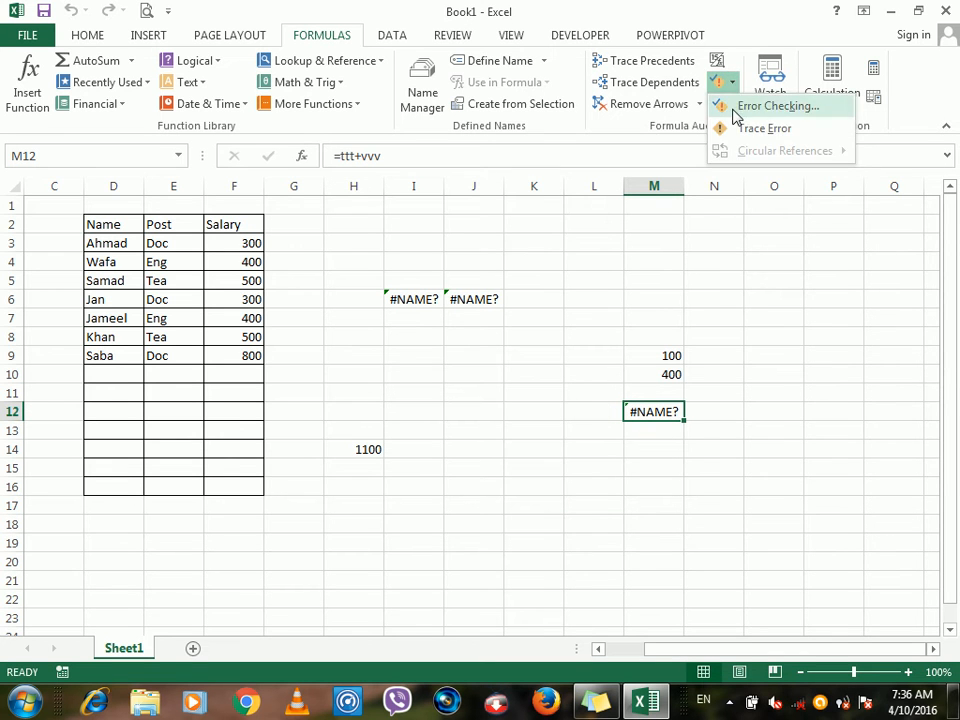
pyautogui.click(736, 106)
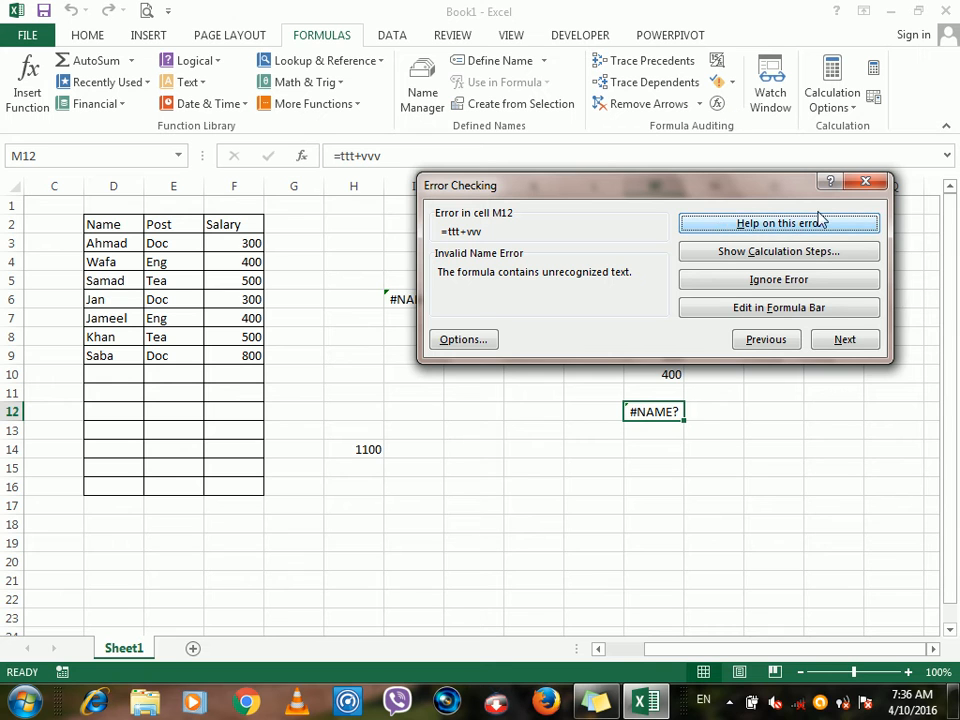
pyautogui.moveTo(752, 189); pyautogui.dragTo(620, 155)
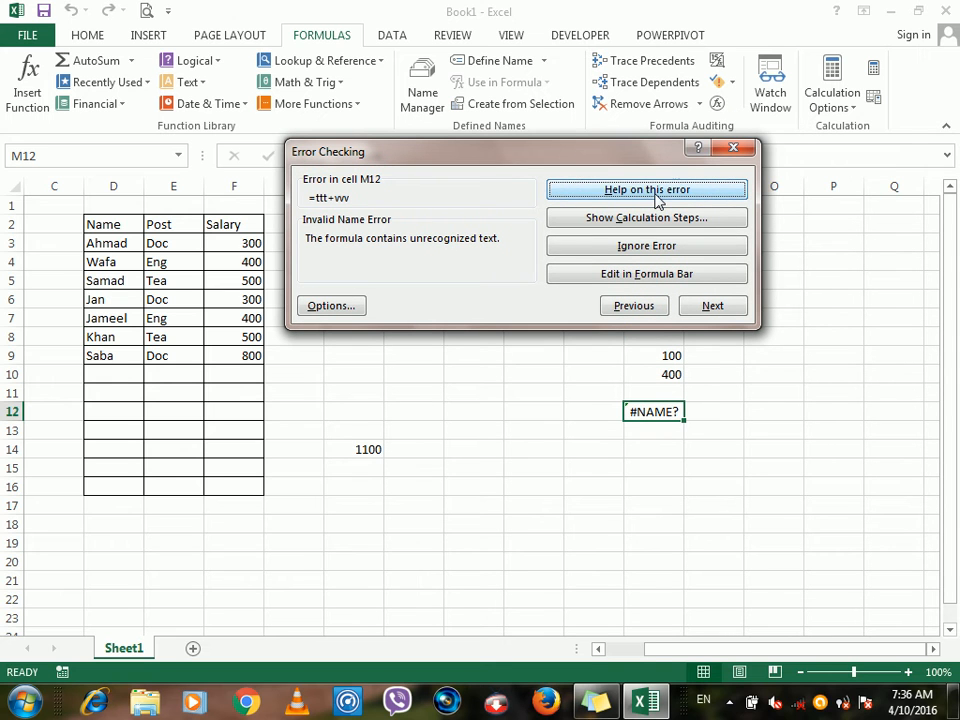
# Show the calculation steps for M12's formula =ttt+vvv, evaluate it through, restart the evaluation and close it
pyautogui.click(628, 220)
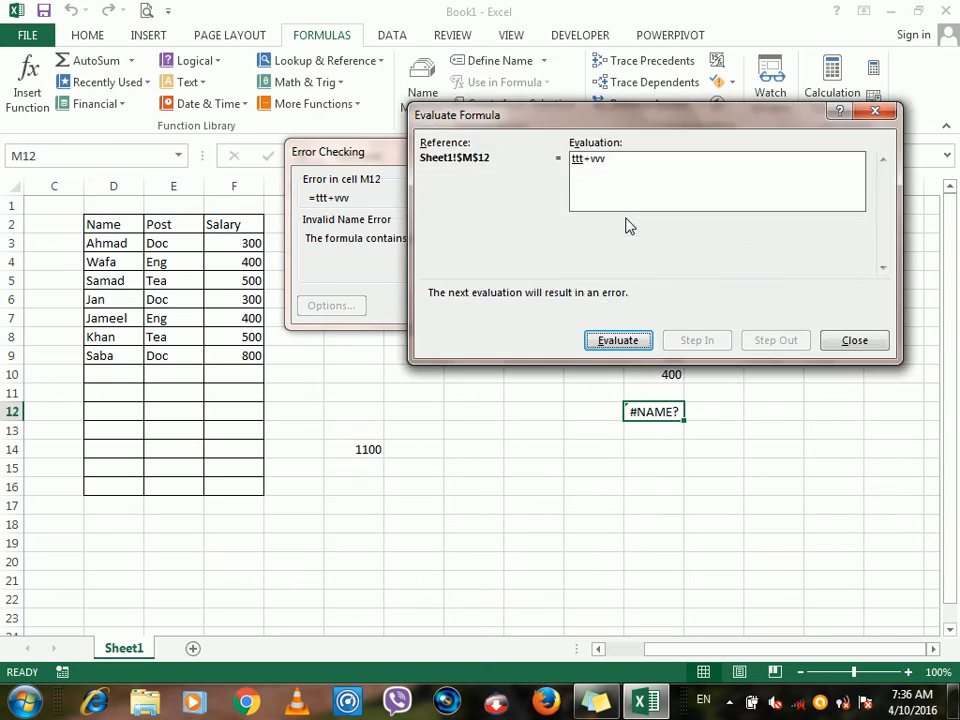
pyautogui.click(632, 344)
pyautogui.click(632, 344)
pyautogui.click(632, 344)
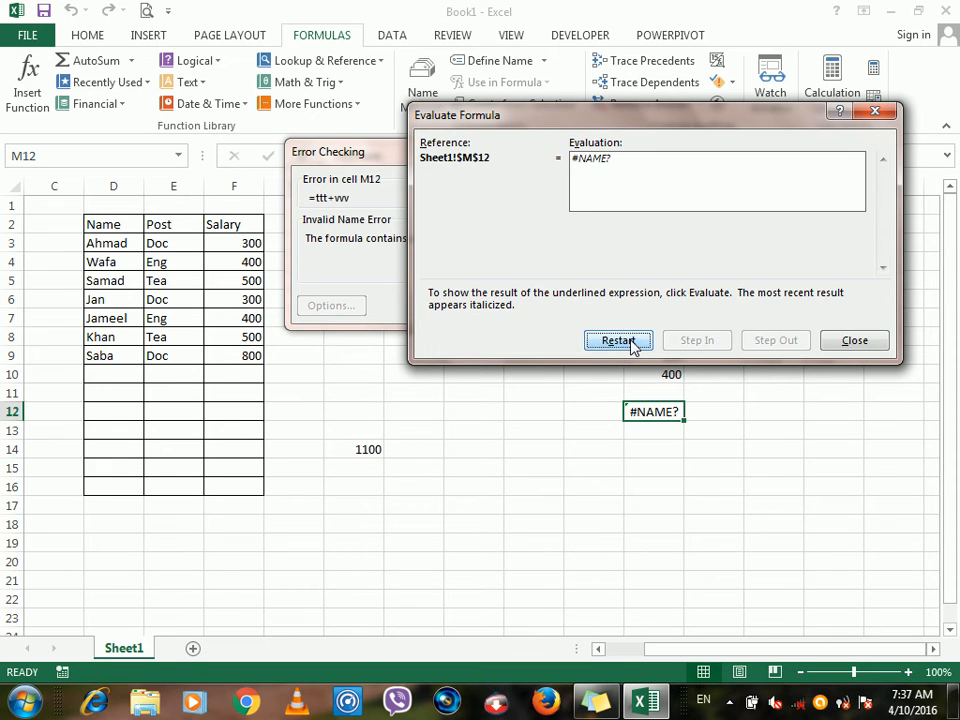
pyautogui.click(632, 344)
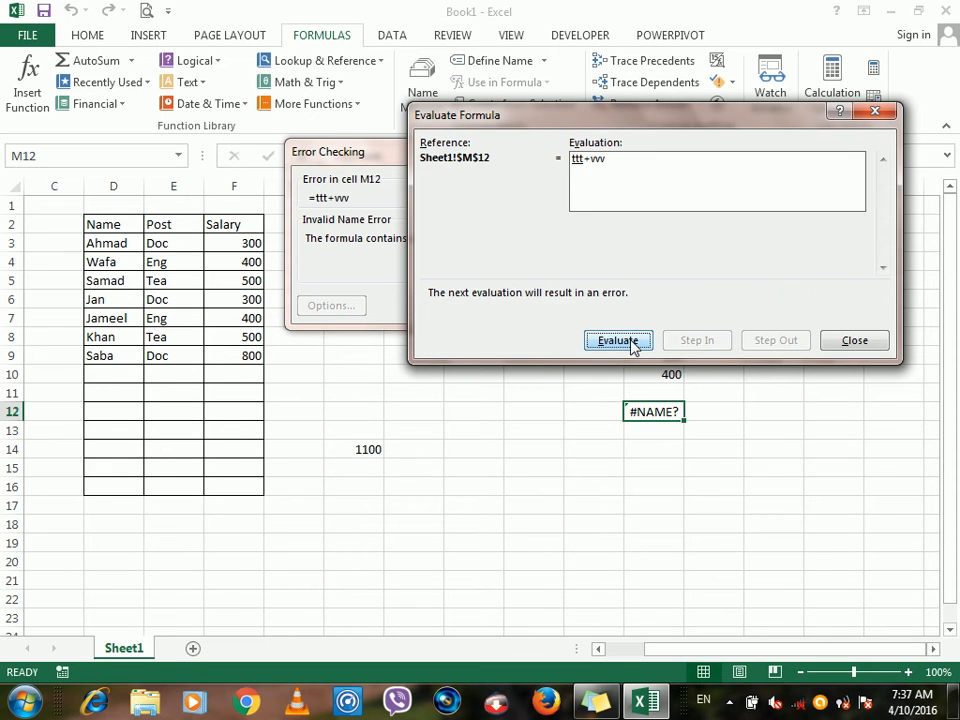
pyautogui.click(848, 340)
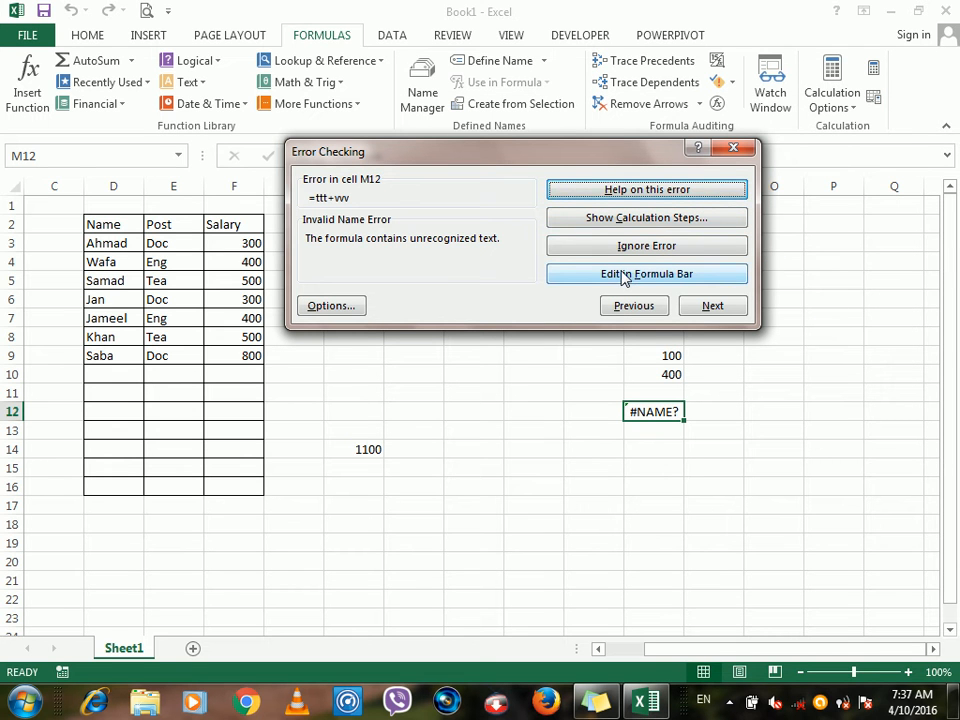
# Move on through the errors in cells I6 and J6 and finish checking the sheet
pyautogui.moveTo(507, 155); pyautogui.dragTo(511, 240)
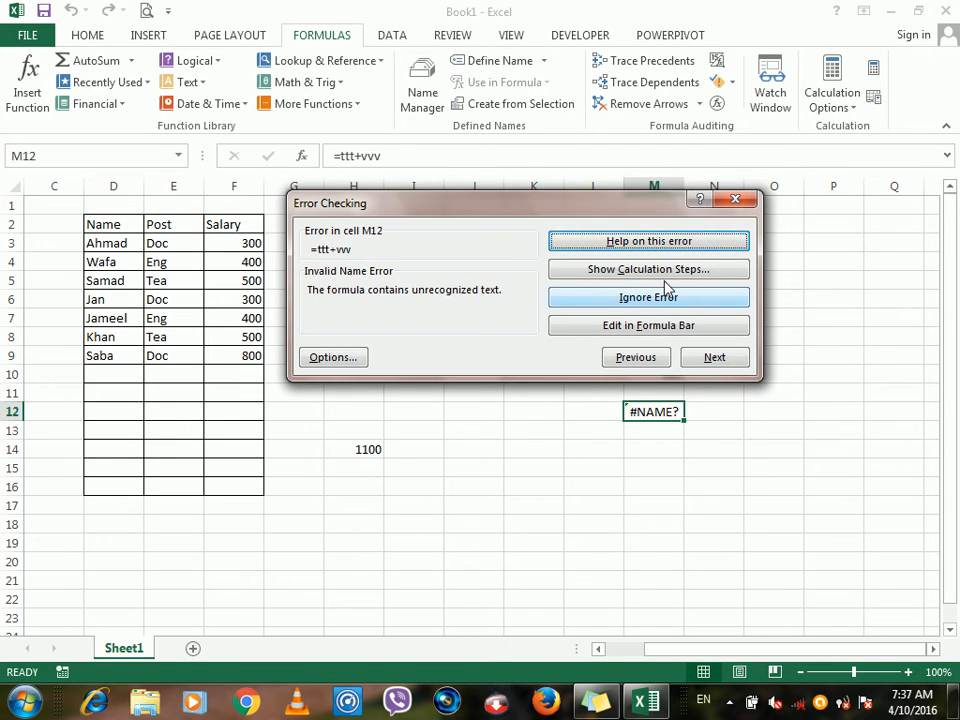
pyautogui.click(712, 357)
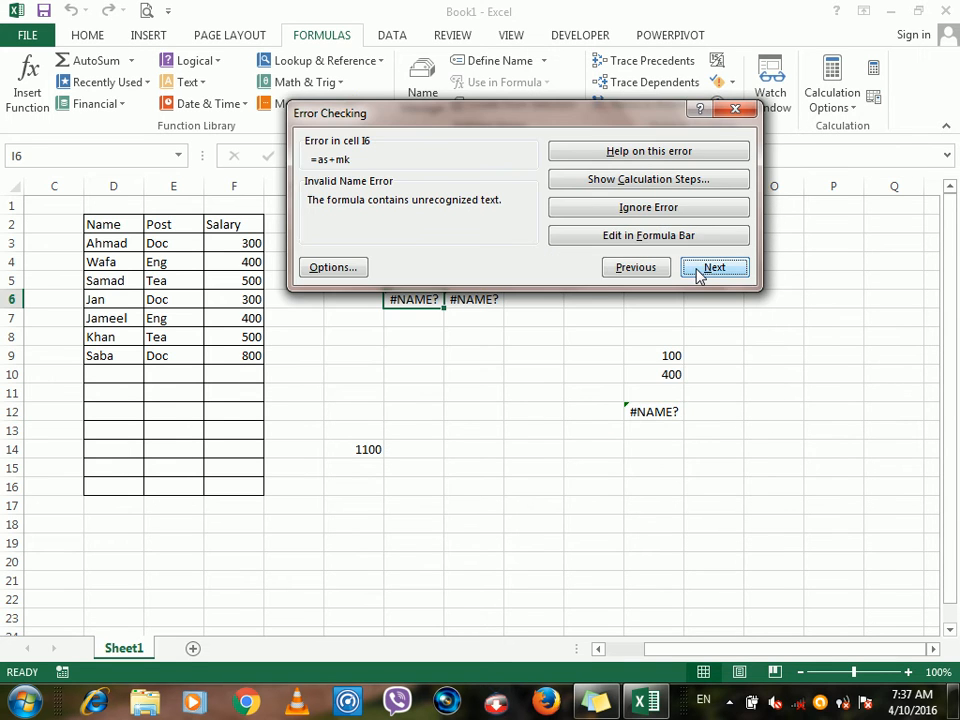
pyautogui.click(699, 272)
pyautogui.click(699, 272)
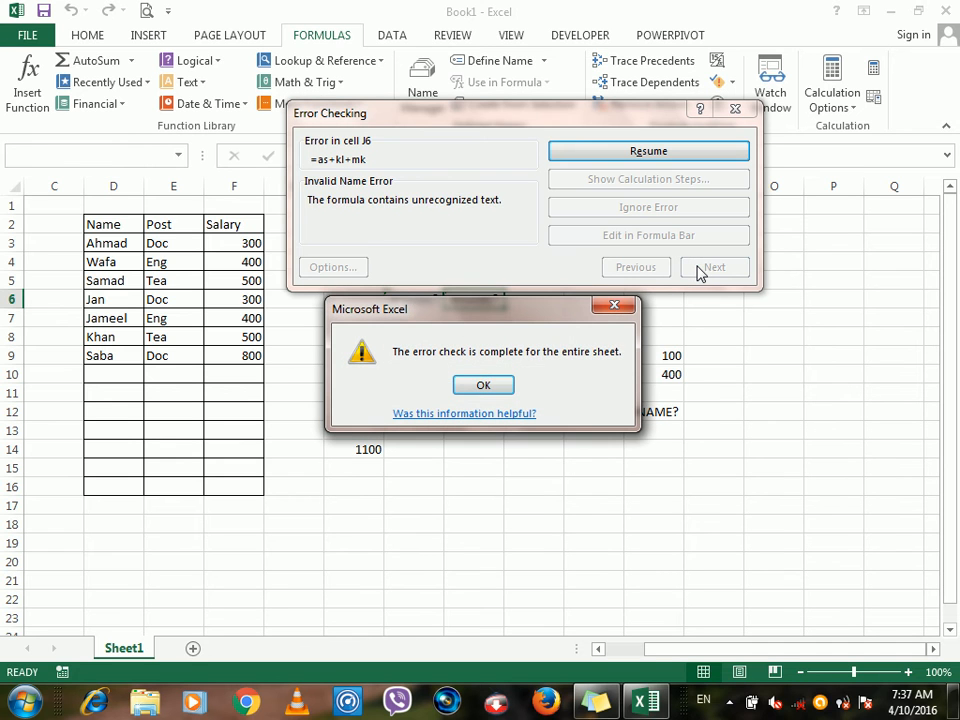
pyautogui.click(481, 388)
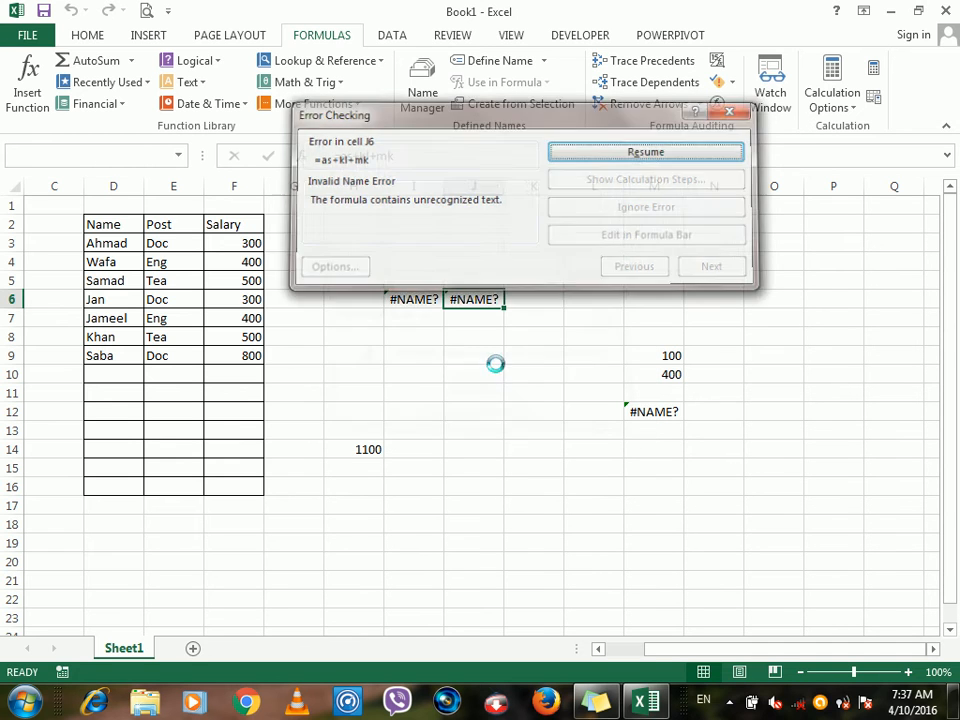
# Run Trace Error on the #NAME? formula in cell J6
pyautogui.click(732, 82)
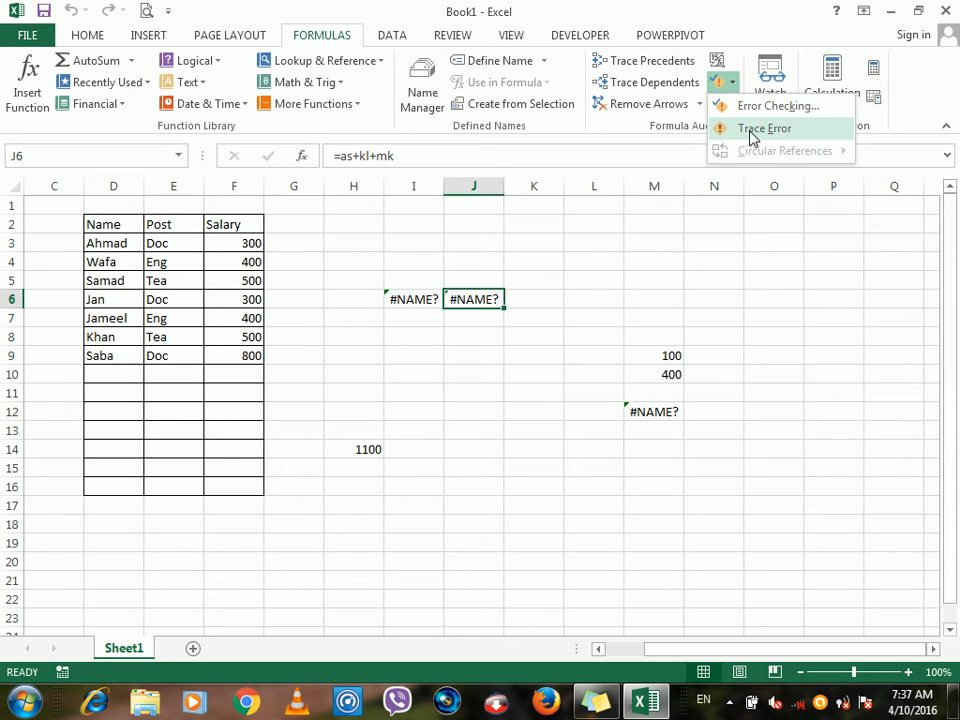
pyautogui.click(751, 134)
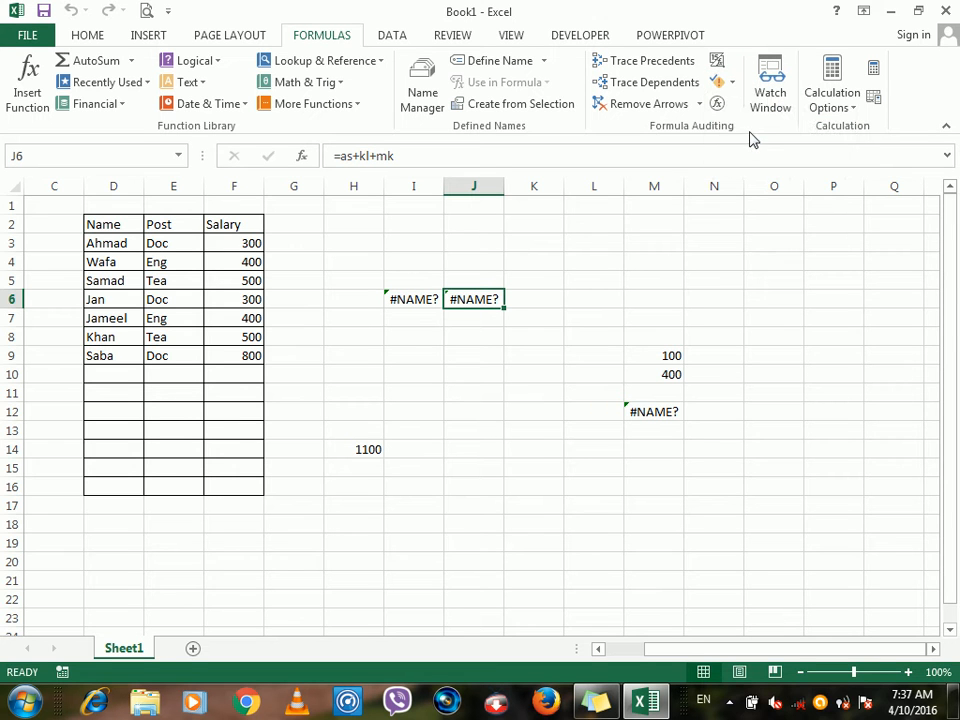
pyautogui.click(525, 388)
# Enter the formula =D4+M9 in cell J14, adding a name cell to a number
pyautogui.click(461, 451)
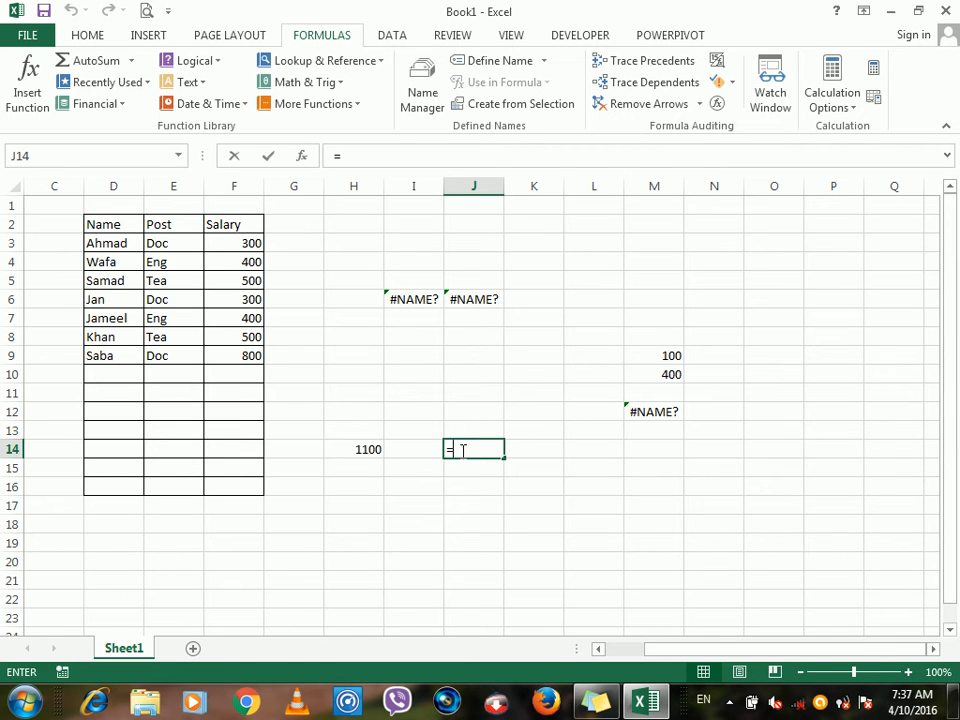
pyautogui.write('=')
pyautogui.click(108, 262)
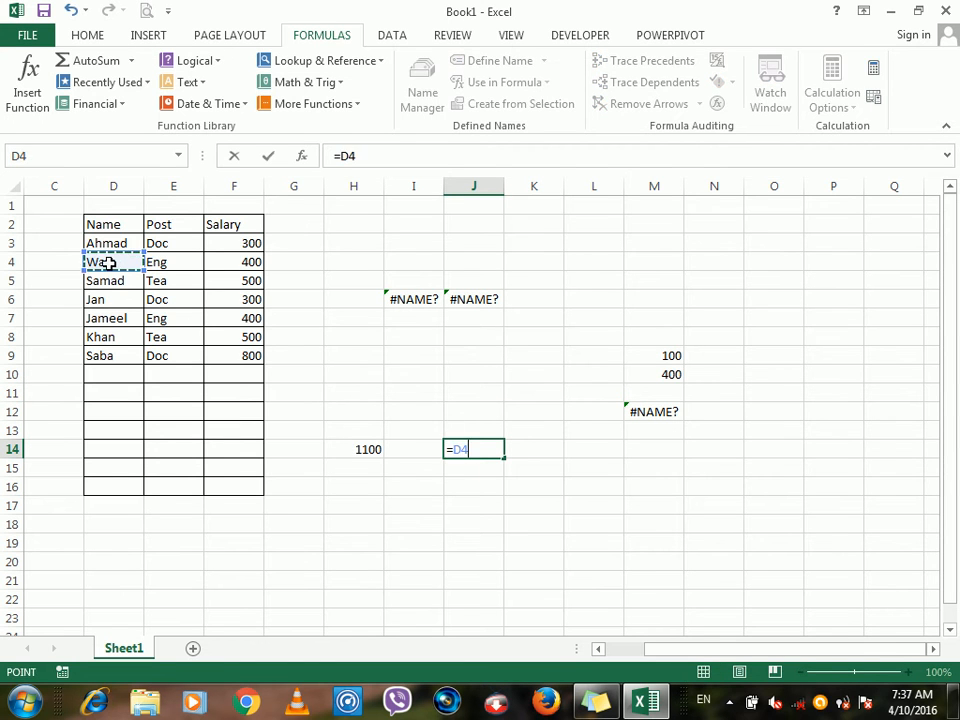
pyautogui.write('+')
pyautogui.click(650, 355)
pyautogui.press('Return')
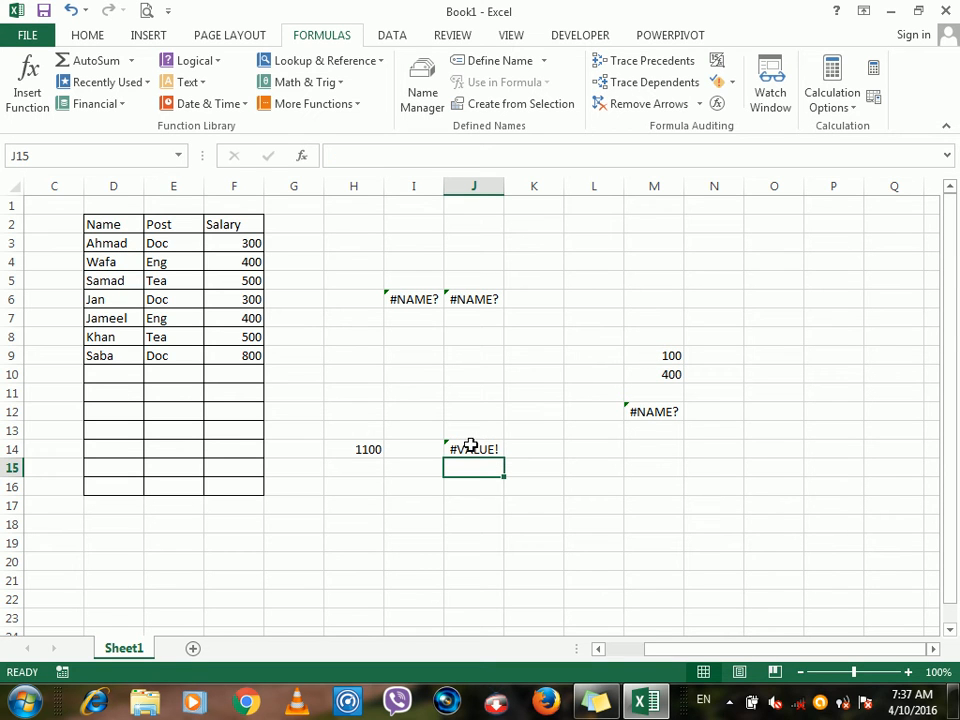
# Trace the error in cell J14 back to its source cells, and remove the tracer arrows
pyautogui.click(476, 448)
pyautogui.click(732, 82)
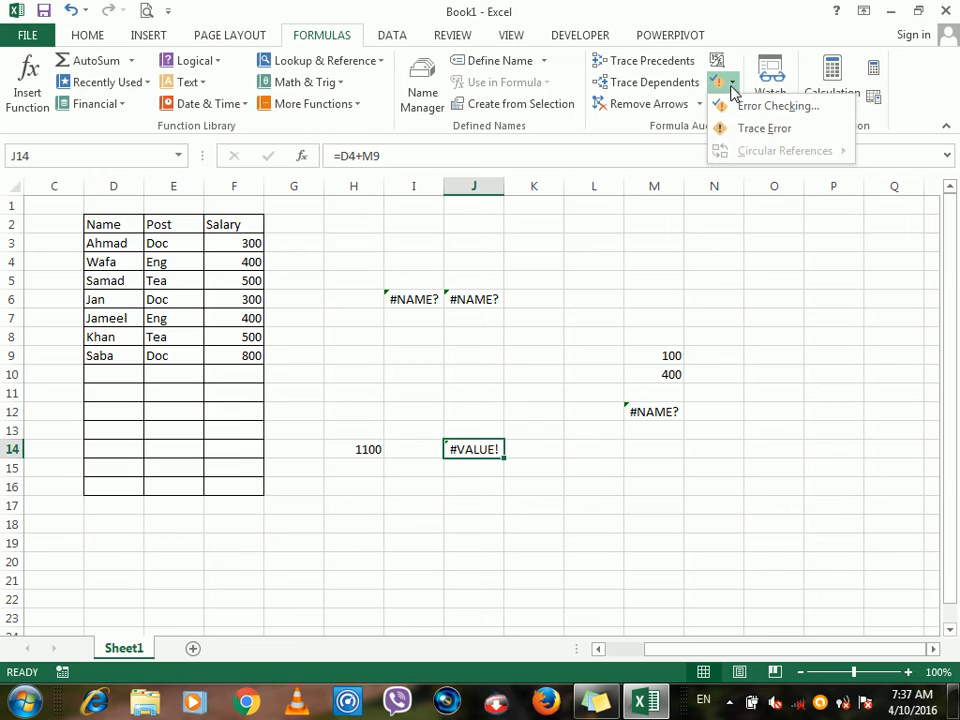
pyautogui.click(741, 133)
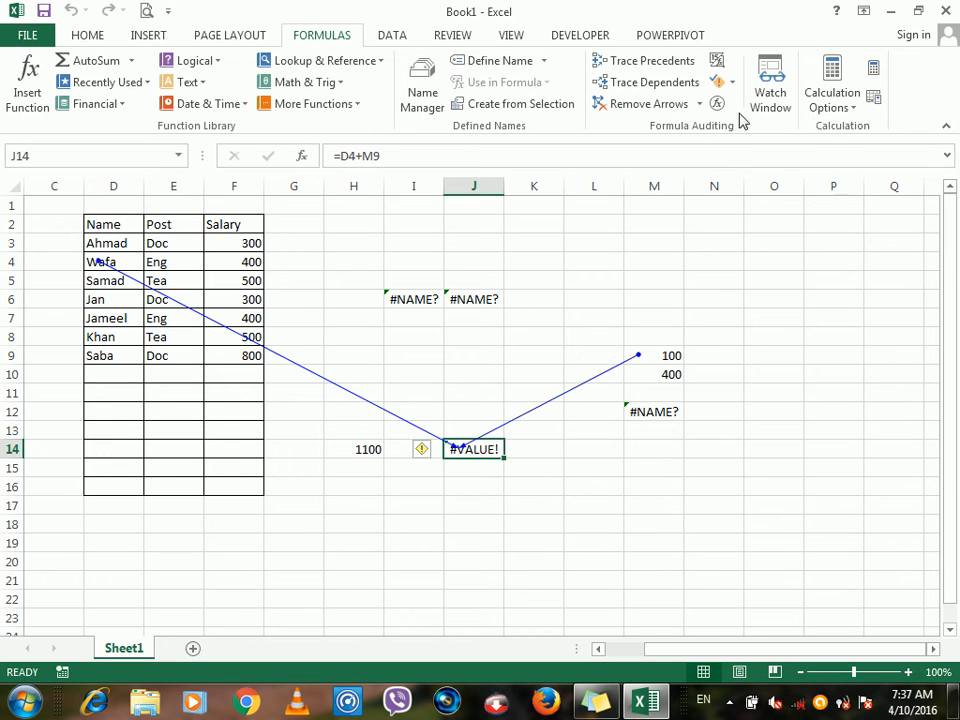
pyautogui.click(731, 82)
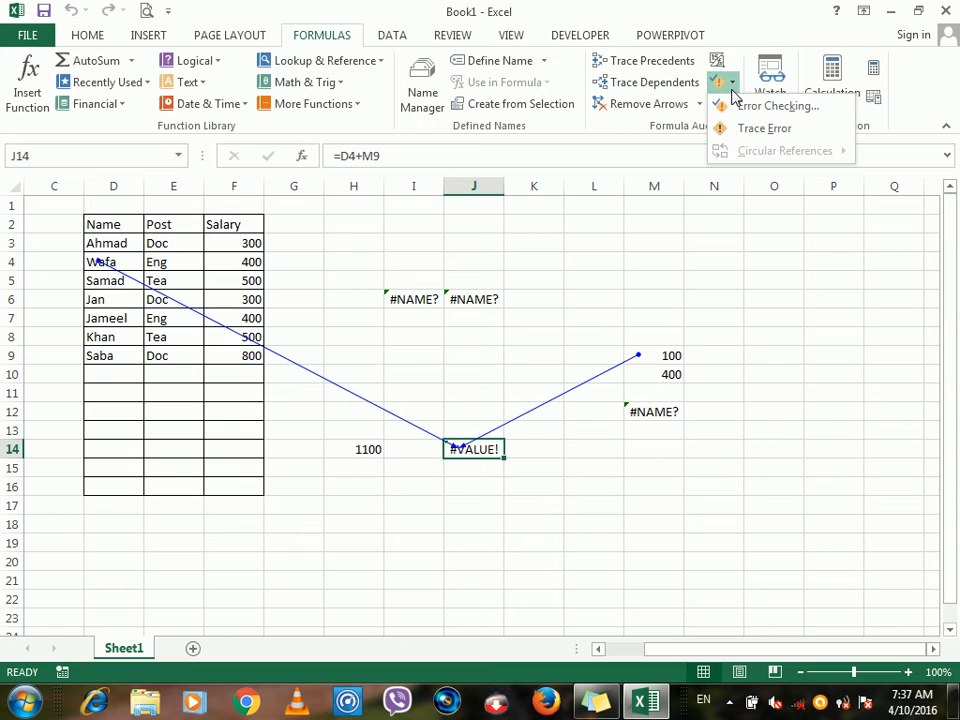
pyautogui.click(658, 104)
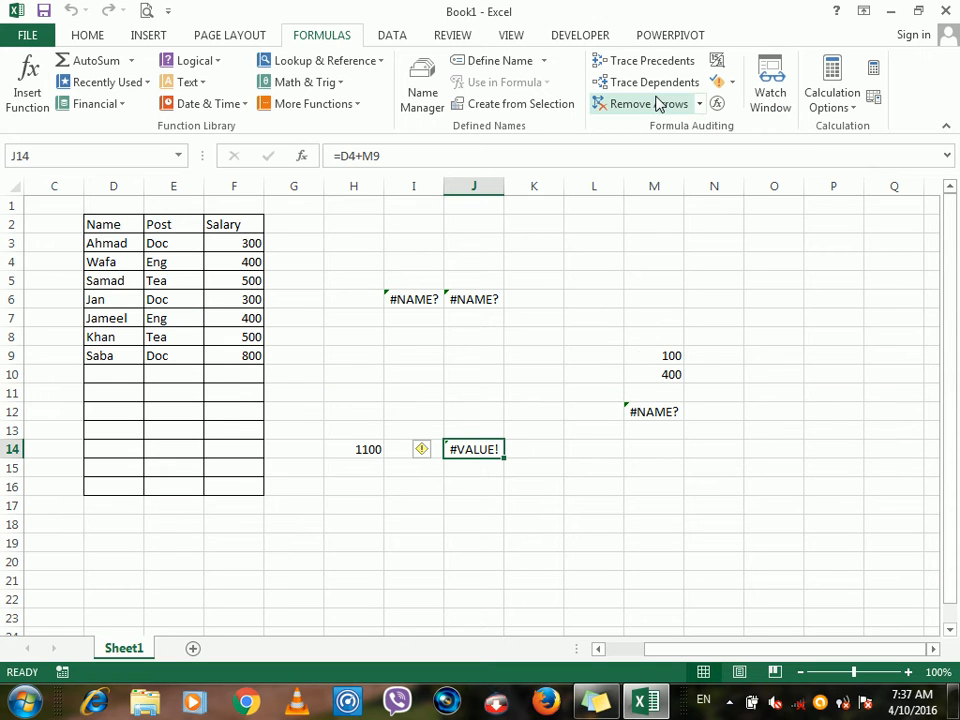
pyautogui.click(736, 84)
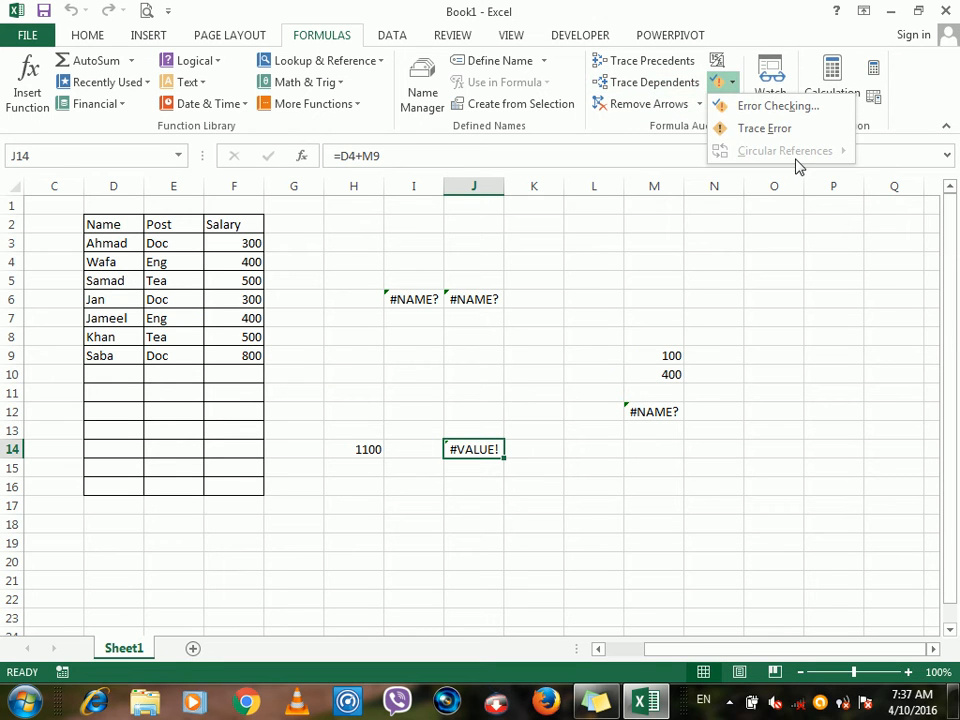
# Add the headings Overtime in G2 and Total in H2 beside the Salary column
pyautogui.click(299, 228)
pyautogui.click(300, 226)
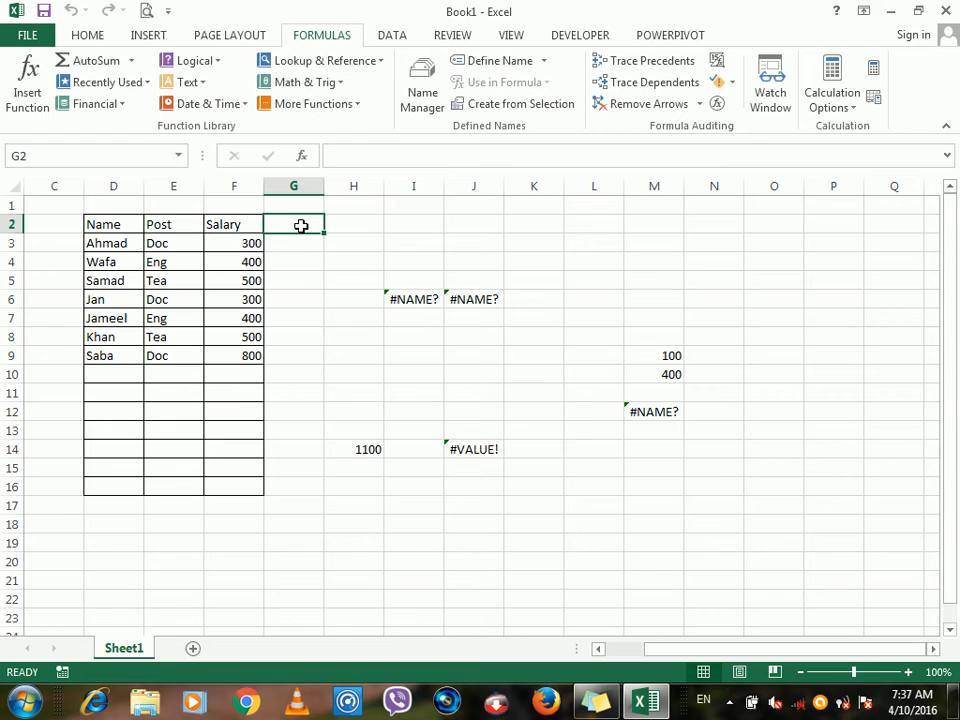
pyautogui.write('Overtime')
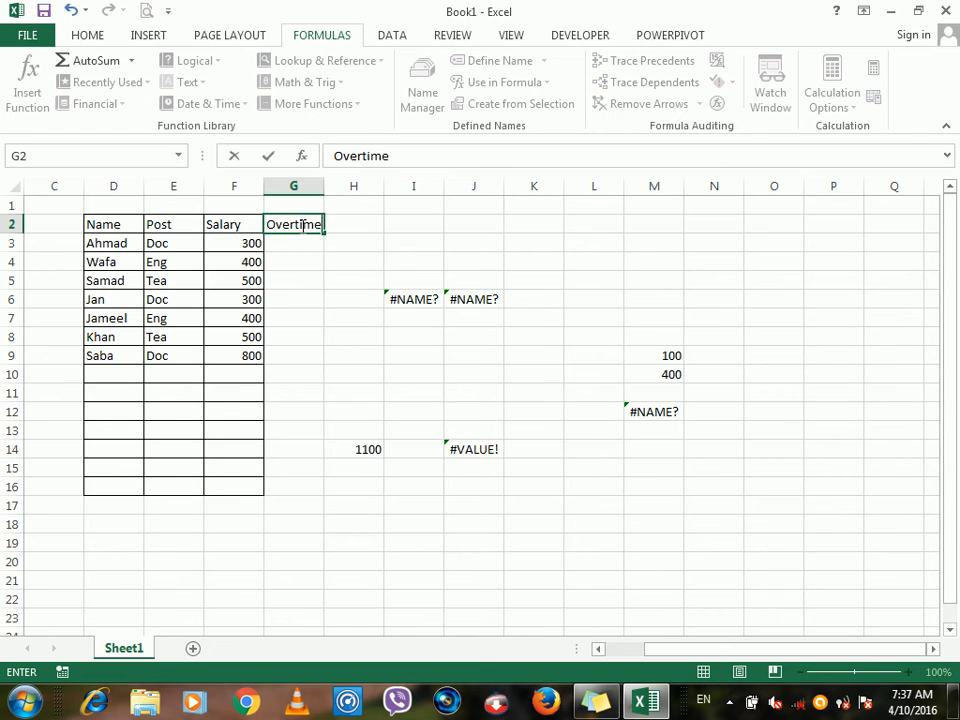
pyautogui.press('Return')
pyautogui.press('Up')
pyautogui.press('Right')
pyautogui.write('Total')
pyautogui.press('Return')
pyautogui.click(303, 225)
pyautogui.moveTo(303, 225); pyautogui.dragTo(350, 505)
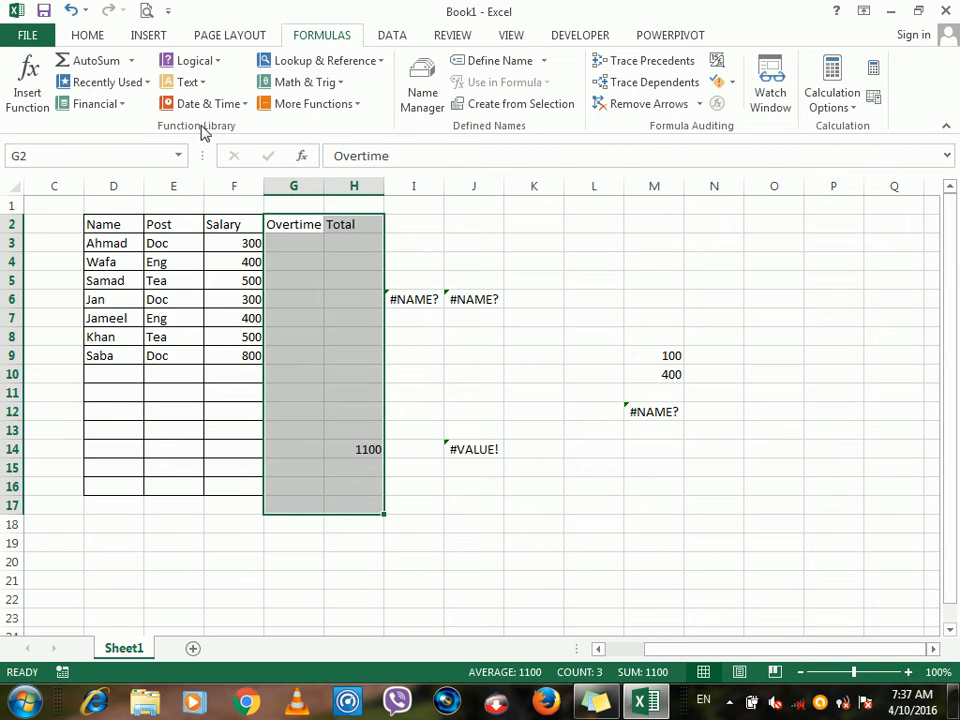
pyautogui.moveTo(283, 246); pyautogui.dragTo(340, 322)
# Enter 800 as the overtime amount in cell G3 for the first employee row
pyautogui.click(283, 246)
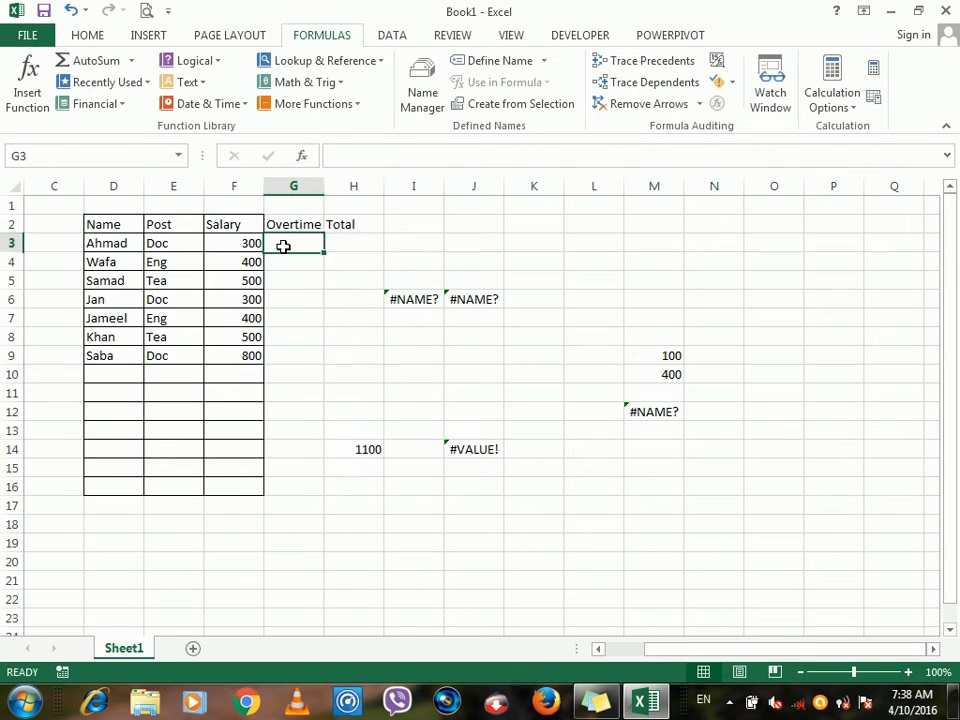
pyautogui.write('800')
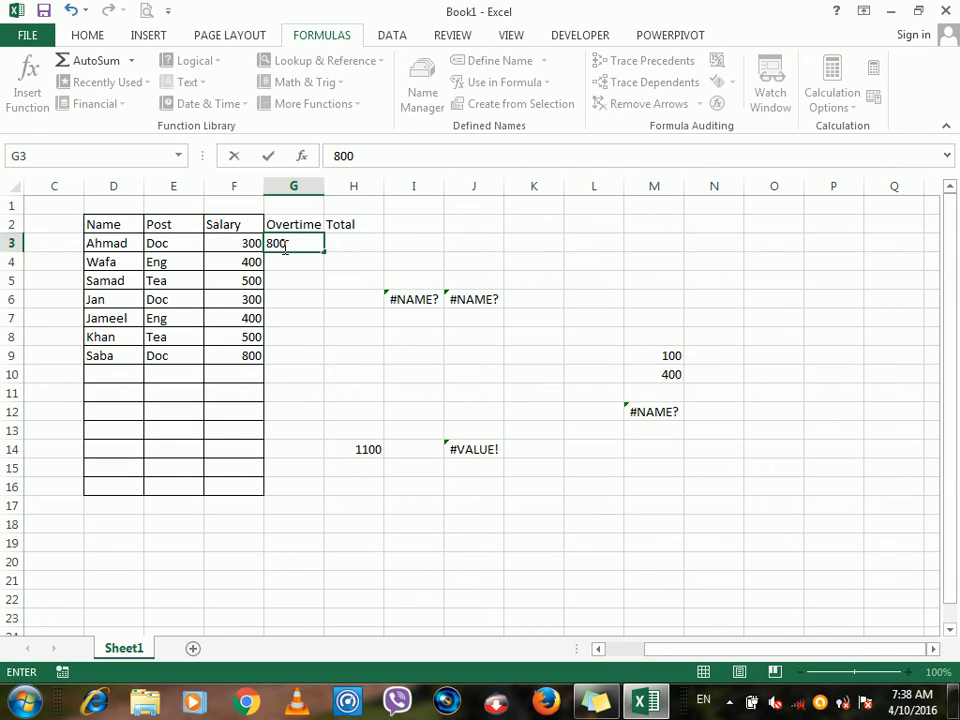
pyautogui.press('Tab')
# Enter the self-referencing formula =F3+G3+H3 in the Total cell H3 and accept the circular reference
pyautogui.write('=')
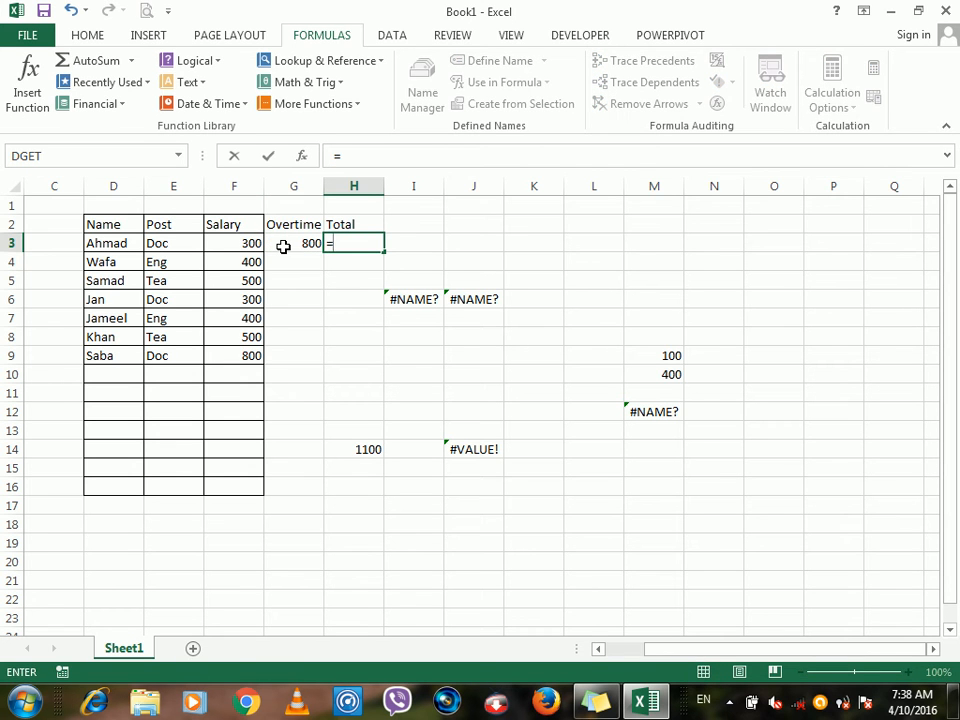
pyautogui.click(215, 242)
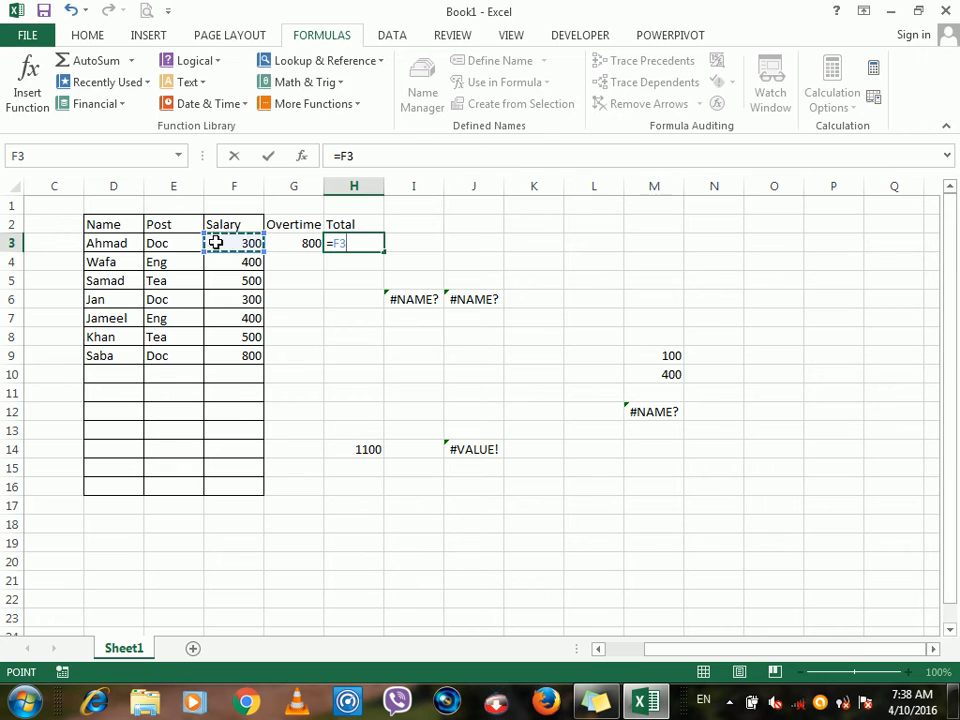
pyautogui.write('+')
pyautogui.click(308, 242)
pyautogui.write('+')
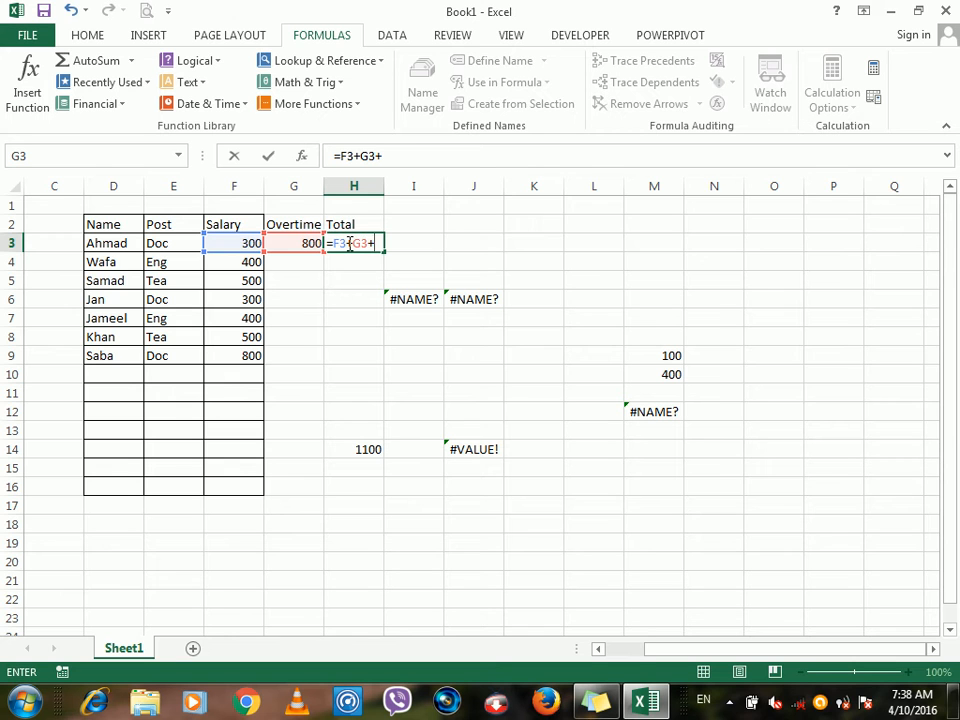
pyautogui.write('h3')
pyautogui.press('Return')
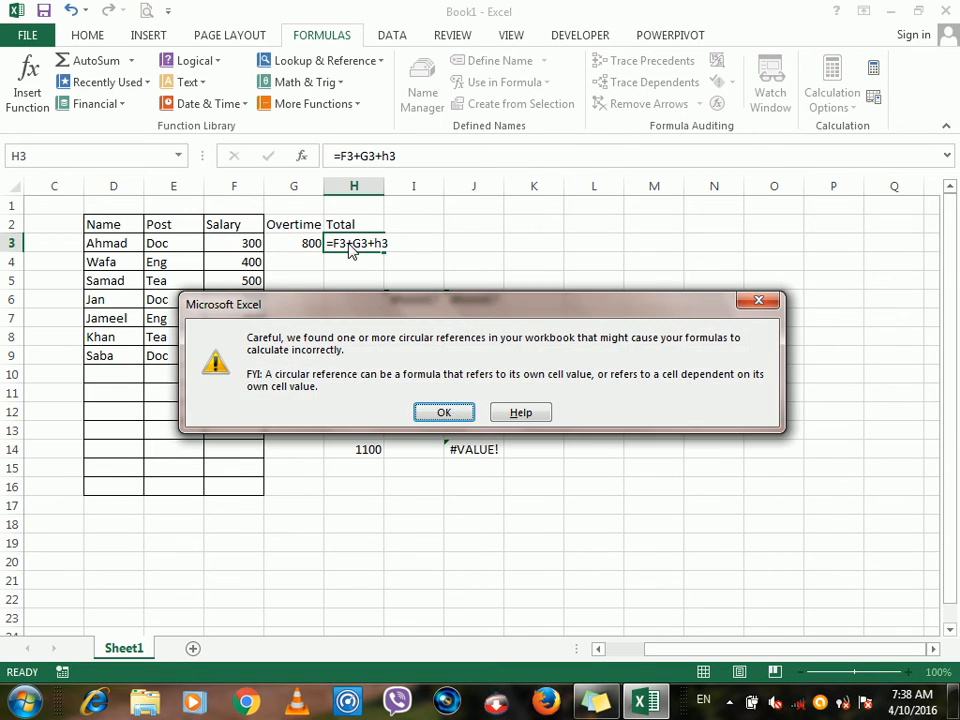
pyautogui.click(446, 413)
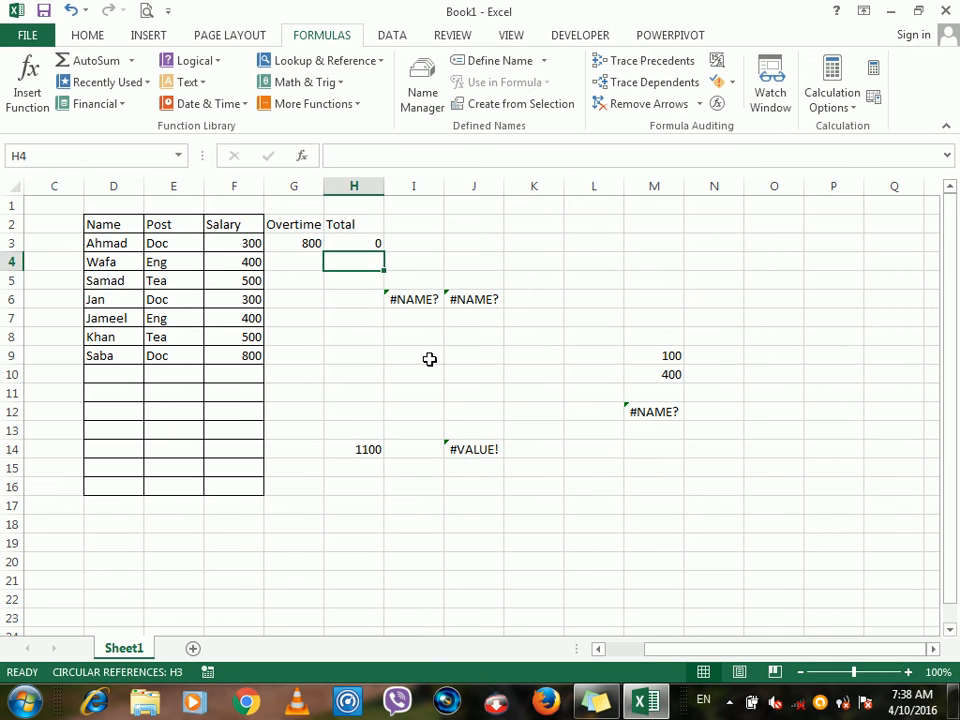
# List the workbook's circular references for H3 and inspect cells G3 and H3
pyautogui.click(367, 240)
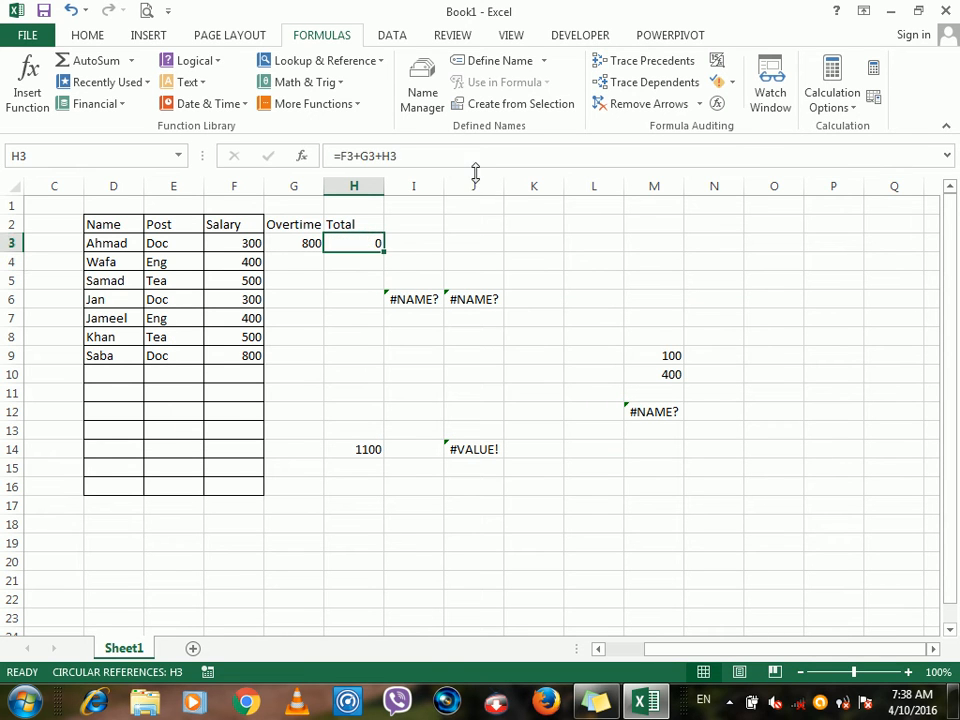
pyautogui.click(730, 83)
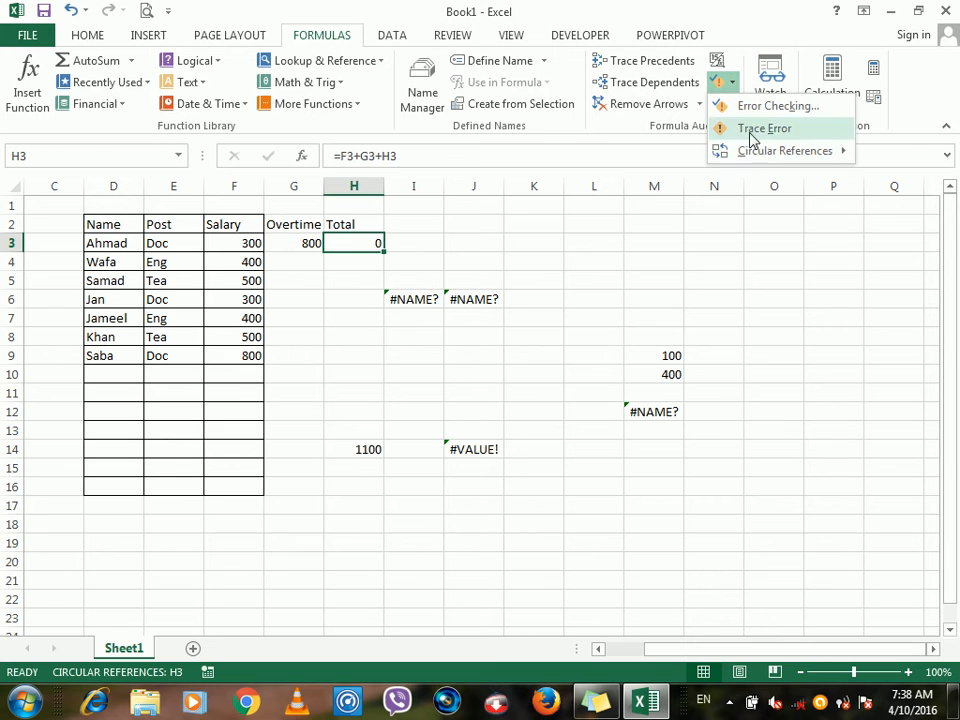
pyautogui.moveTo(764, 155)
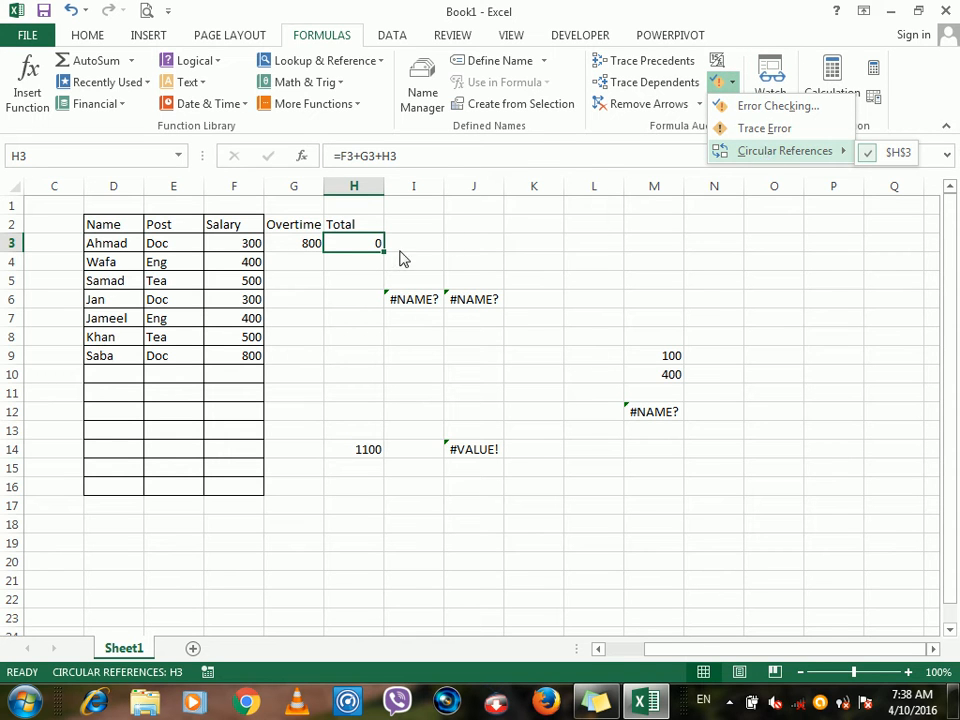
pyautogui.click(352, 274)
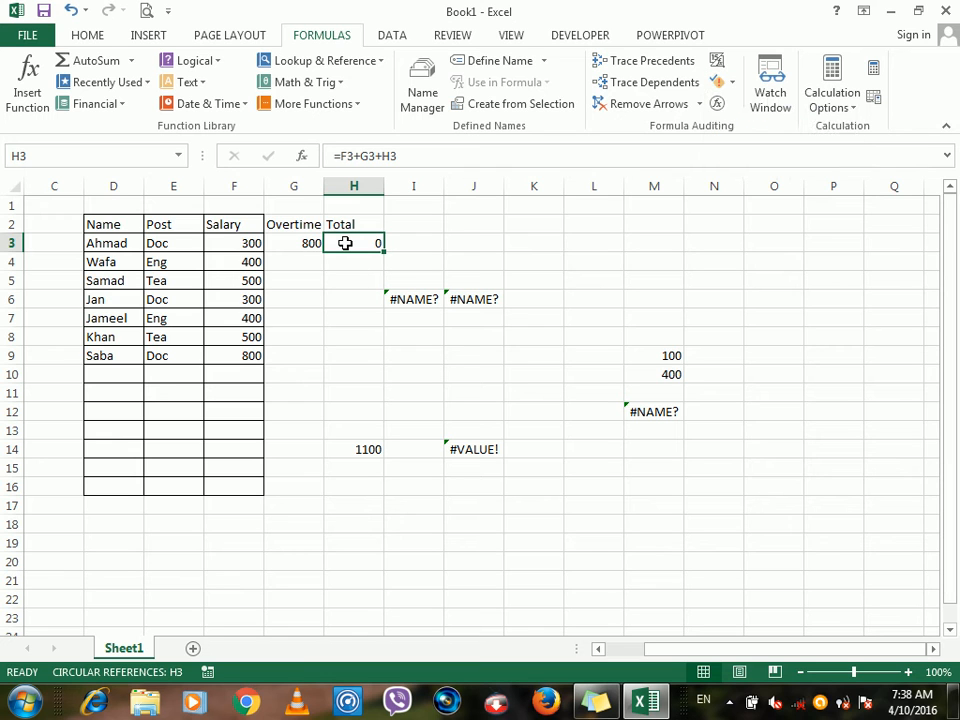
pyautogui.click(312, 240)
pyautogui.click(346, 240)
# Open the Watch Window, select cell M12, and place the window clear of cells H3, J14 and M12
pyautogui.click(615, 219)
pyautogui.click(770, 82)
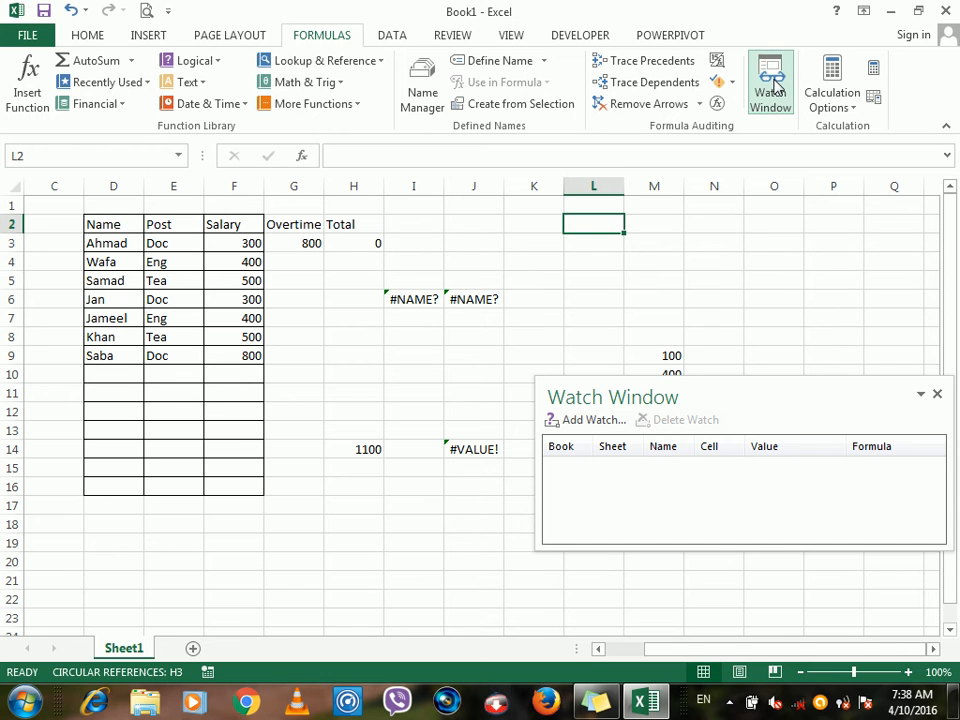
pyautogui.moveTo(720, 396); pyautogui.dragTo(369, 371)
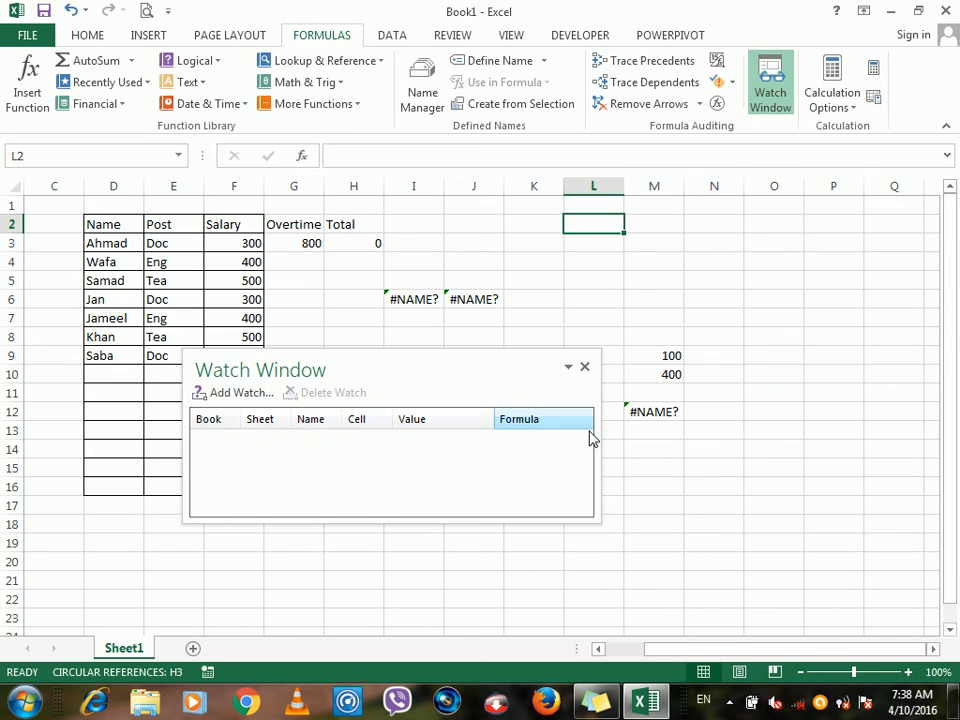
pyautogui.click(650, 407)
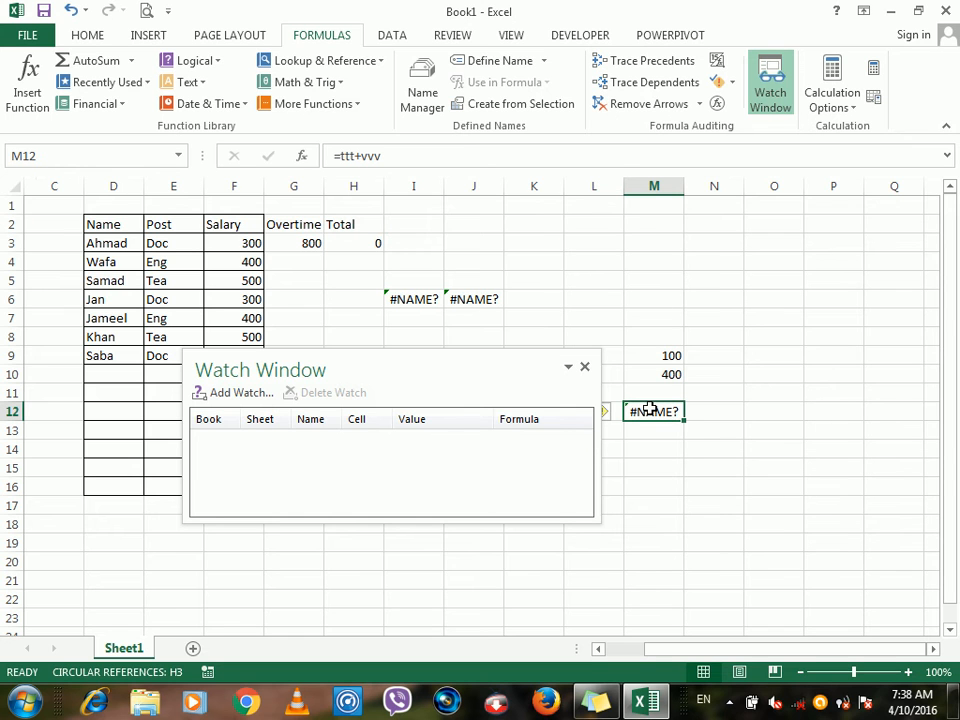
pyautogui.moveTo(360, 377); pyautogui.dragTo(583, 253)
# Add a watch on cell J14 and select its entry in the Watch Window
pyautogui.click(463, 266)
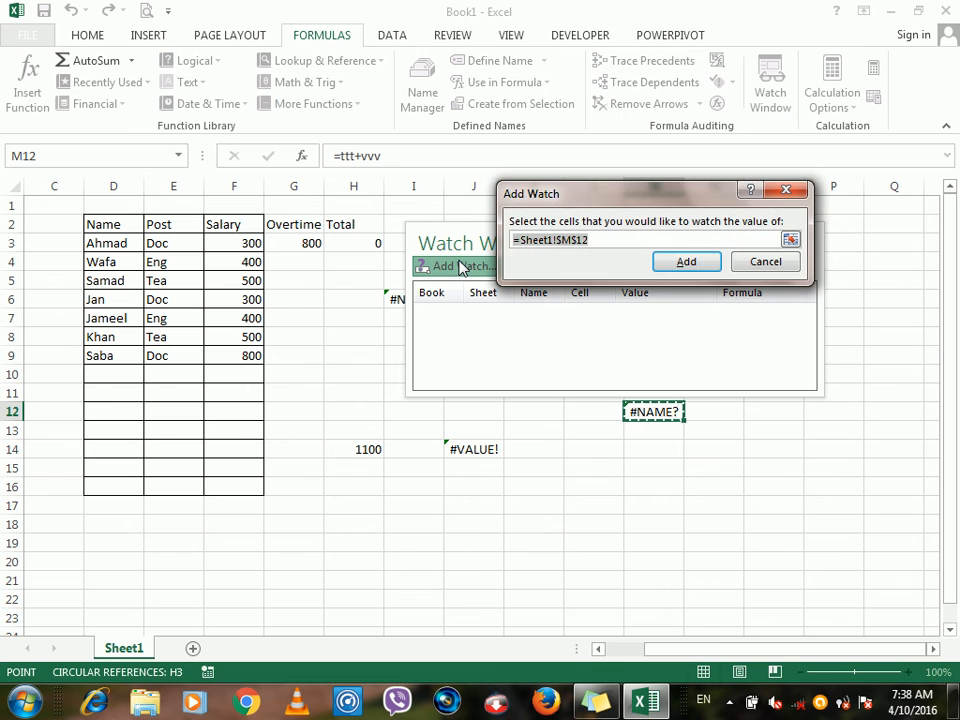
pyautogui.click(790, 240)
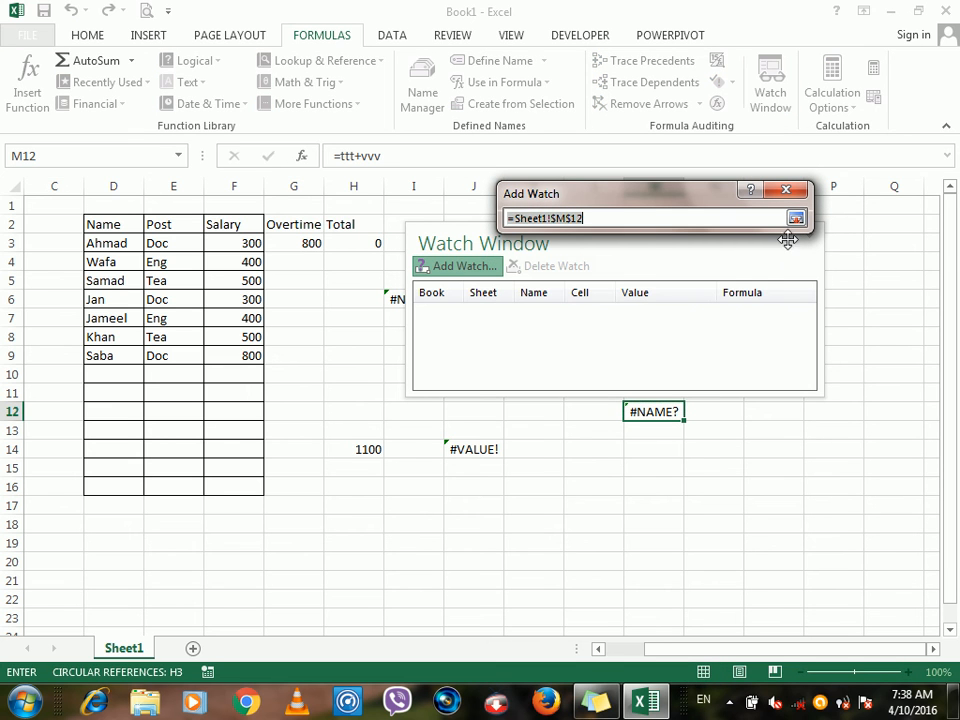
pyautogui.click(452, 451)
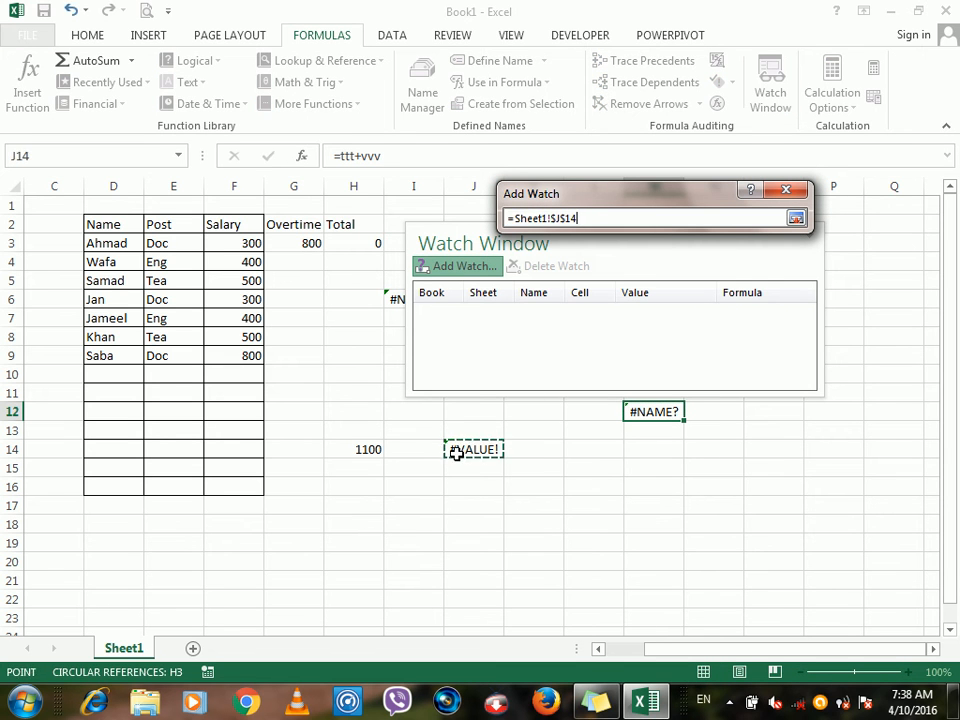
pyautogui.click(796, 218)
pyautogui.click(686, 262)
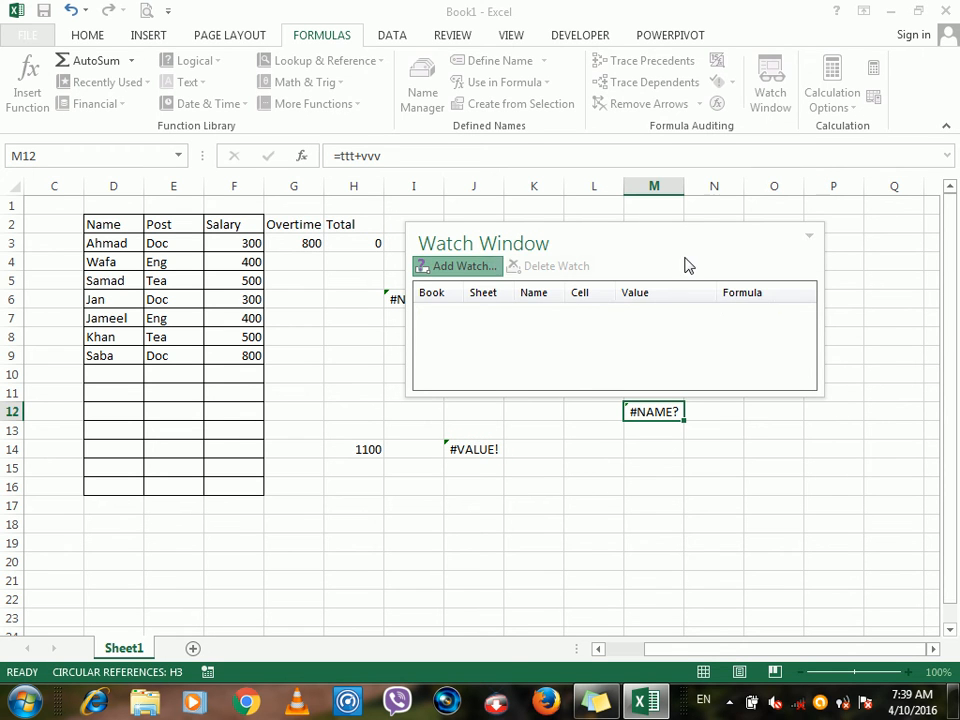
pyautogui.click(431, 317)
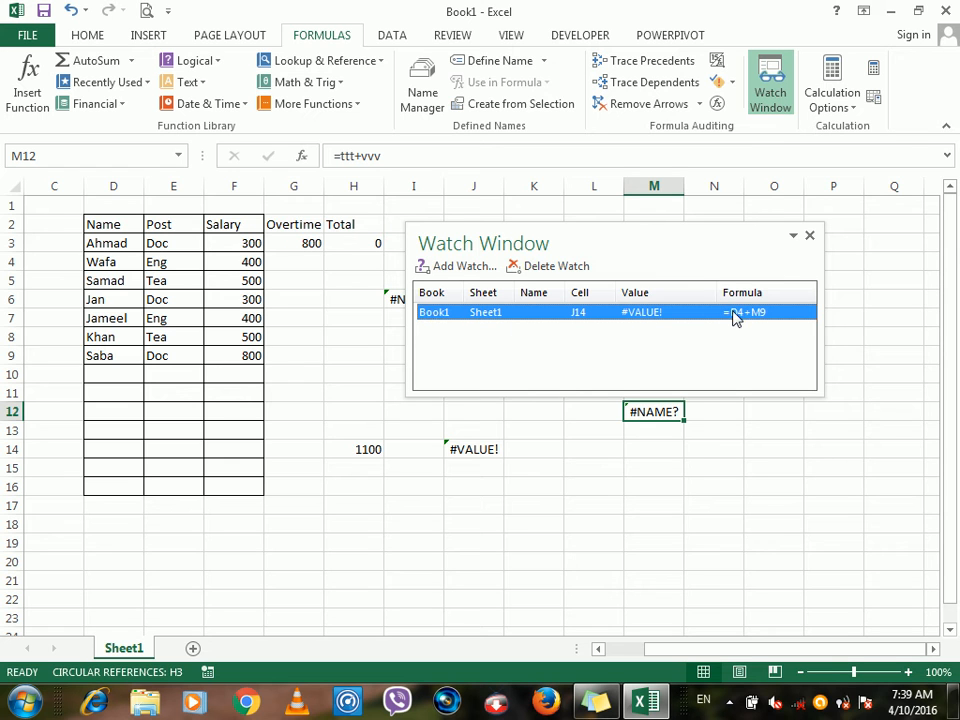
# Add a watch on the Total cell H3 in the Watch Window
pyautogui.click(452, 268)
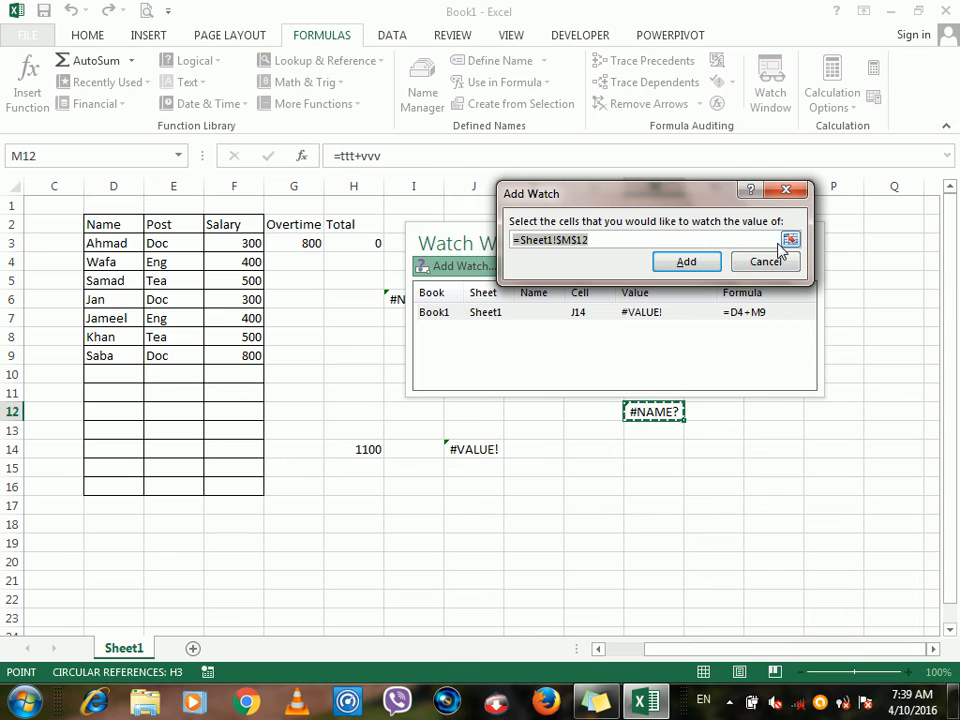
pyautogui.click(790, 240)
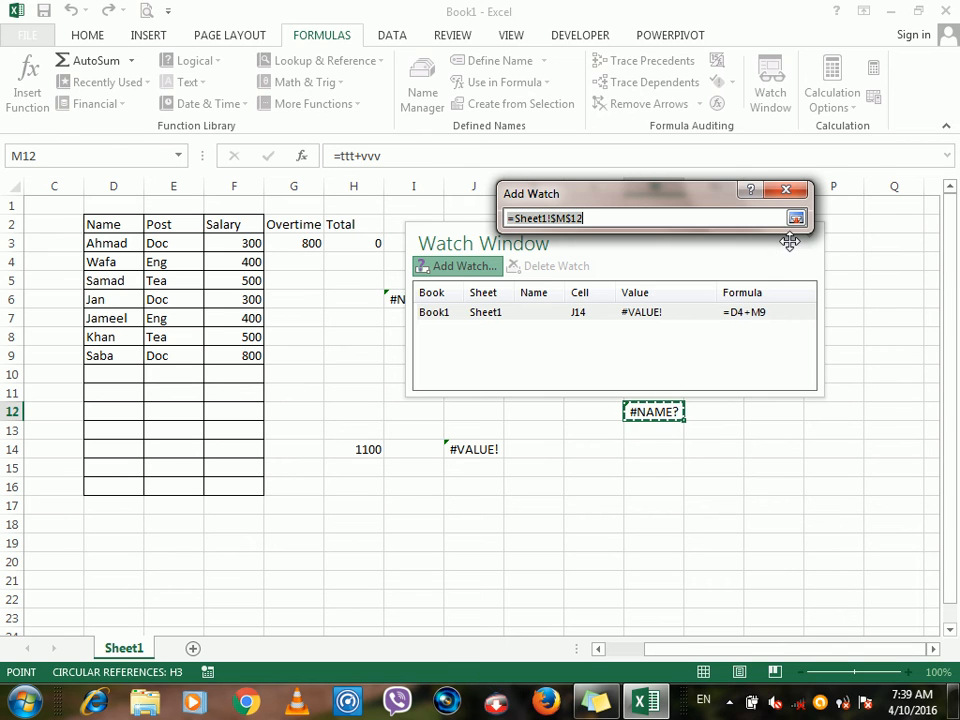
pyautogui.click(350, 243)
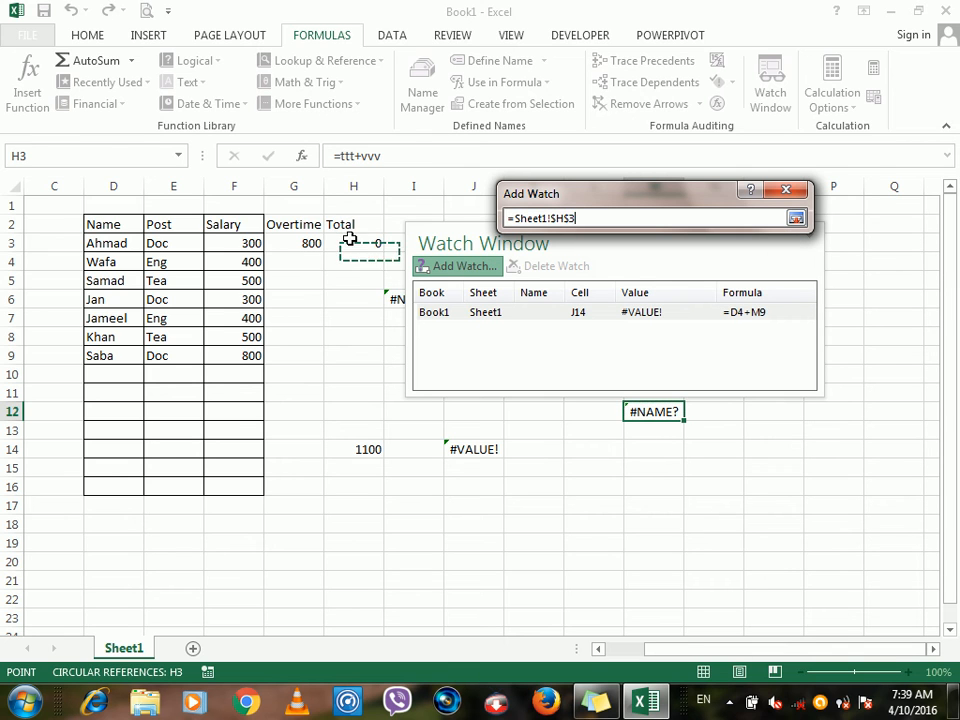
pyautogui.click(796, 218)
pyautogui.click(683, 260)
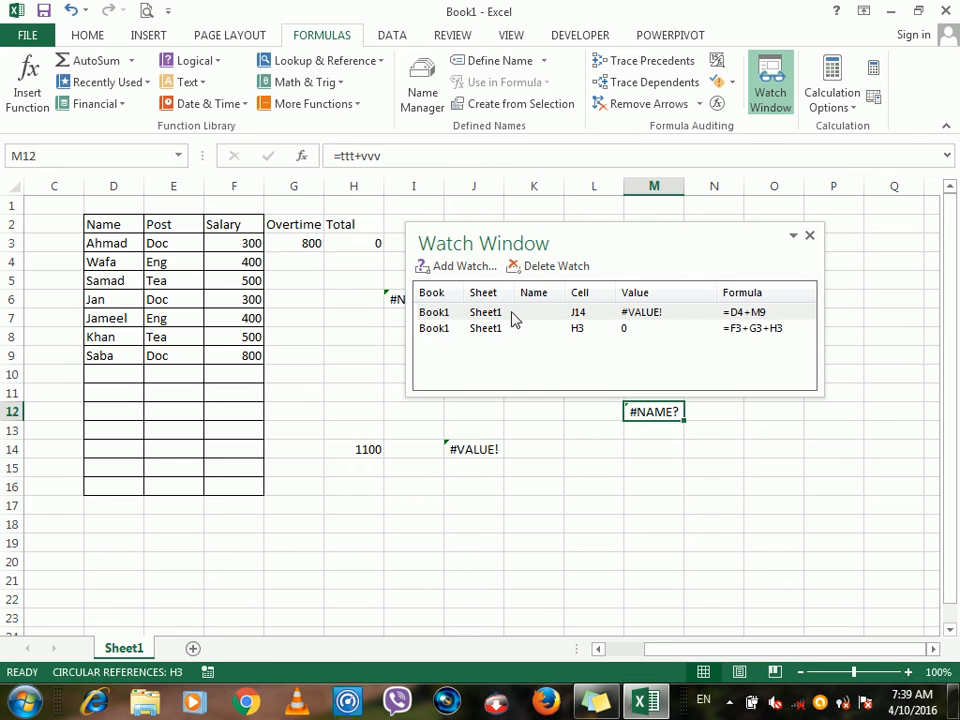
# Switch between the watched entries H3 and J14 to inspect each cell's formula
pyautogui.click(483, 330)
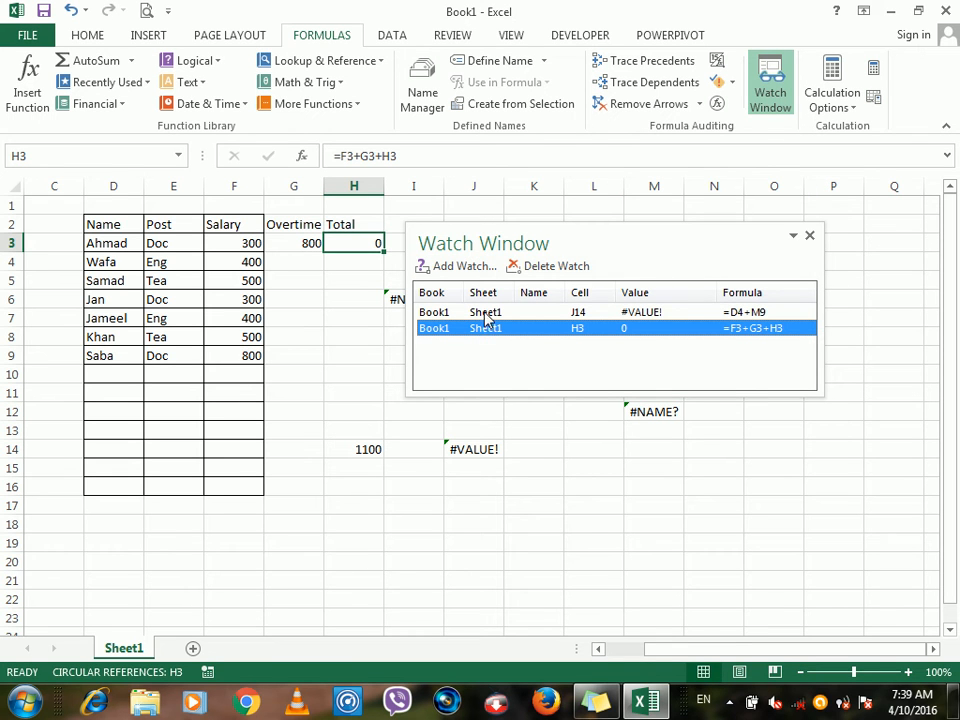
pyautogui.click(487, 312)
pyautogui.click(480, 335)
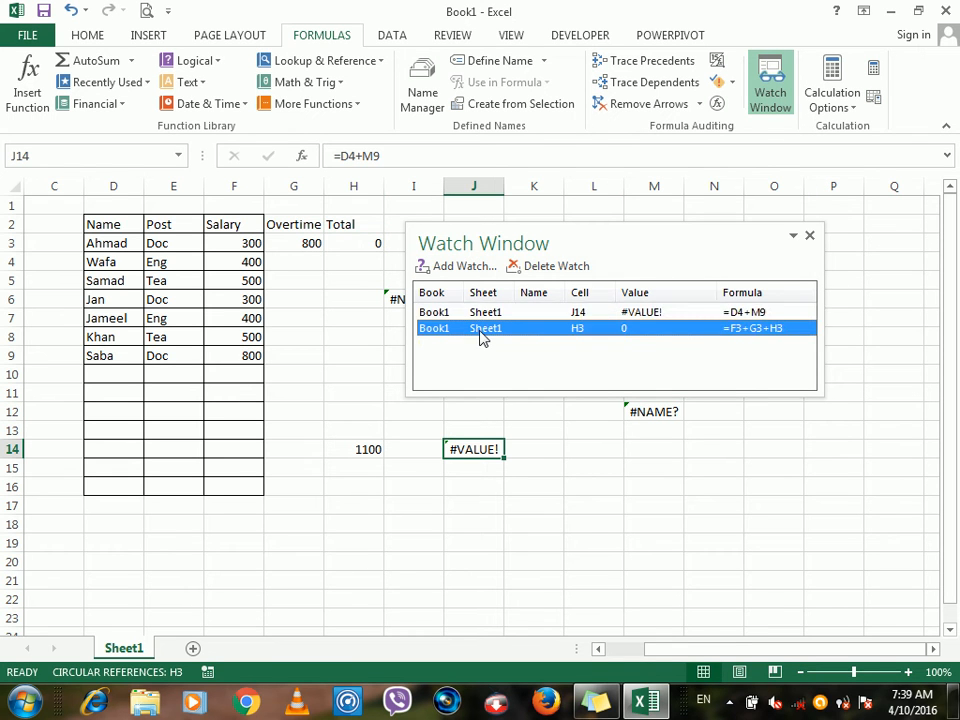
pyautogui.click(580, 317)
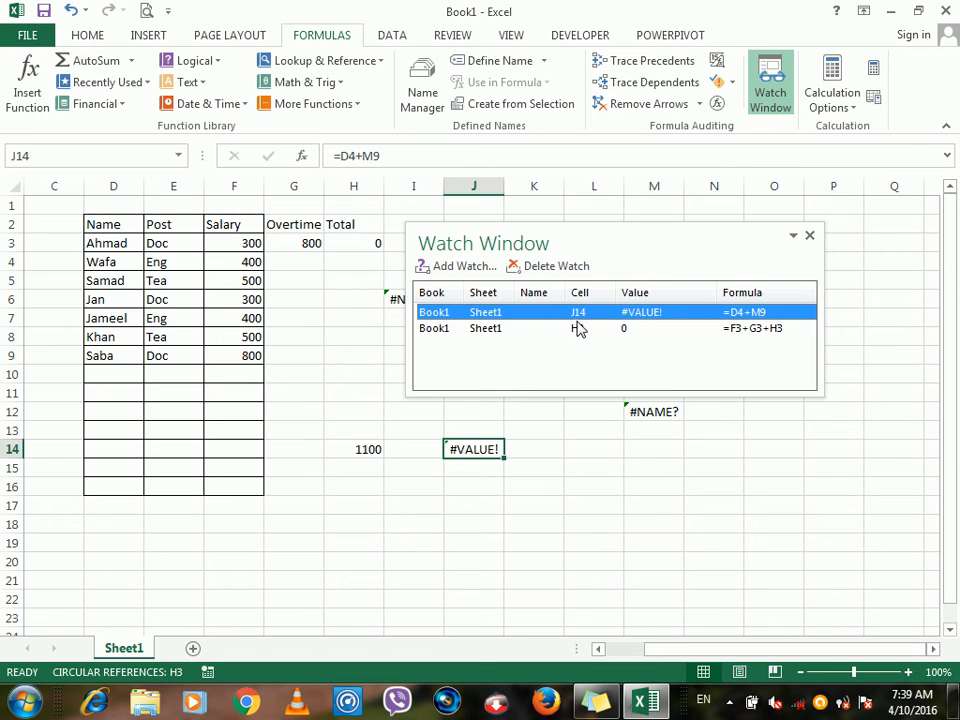
pyautogui.click(578, 328)
# Delete the H3 and J14 watches and close the Watch Window
pyautogui.click(550, 266)
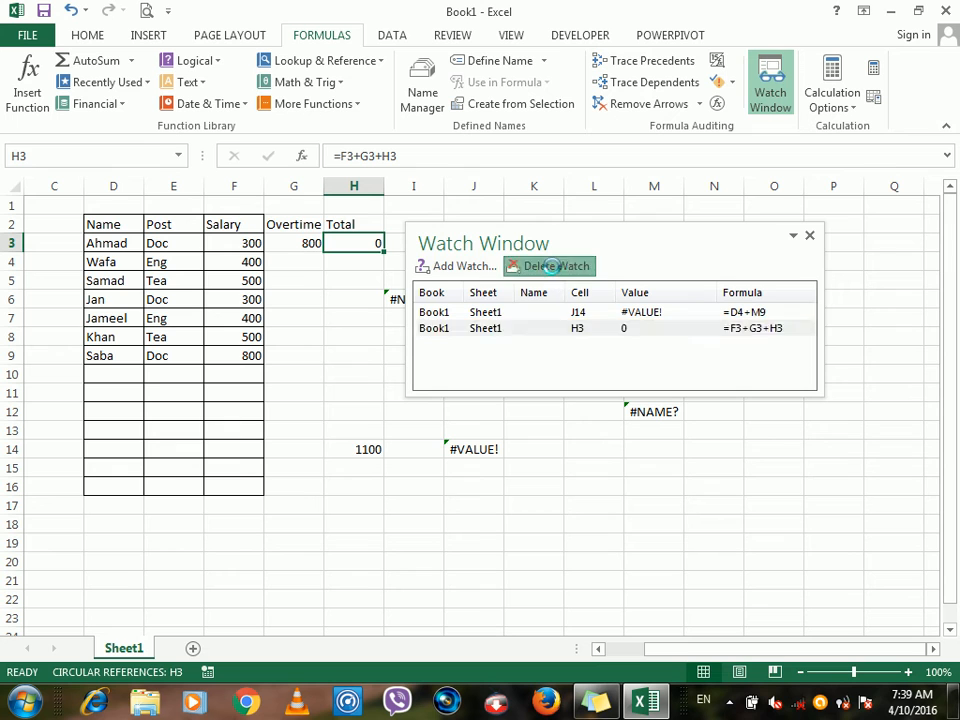
pyautogui.click(476, 312)
pyautogui.click(525, 268)
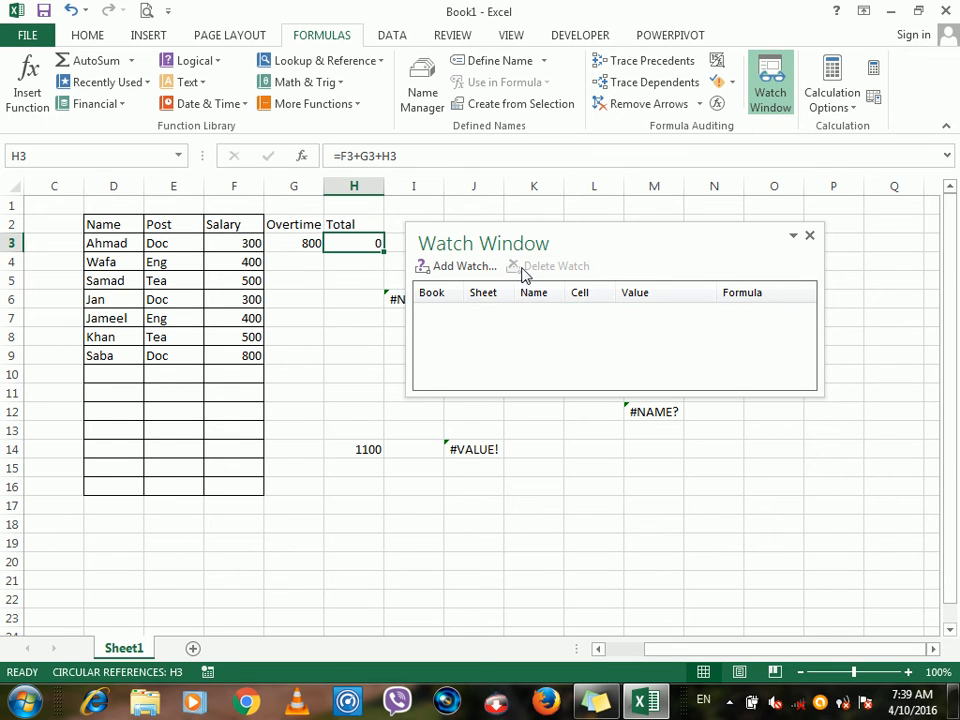
pyautogui.click(810, 235)
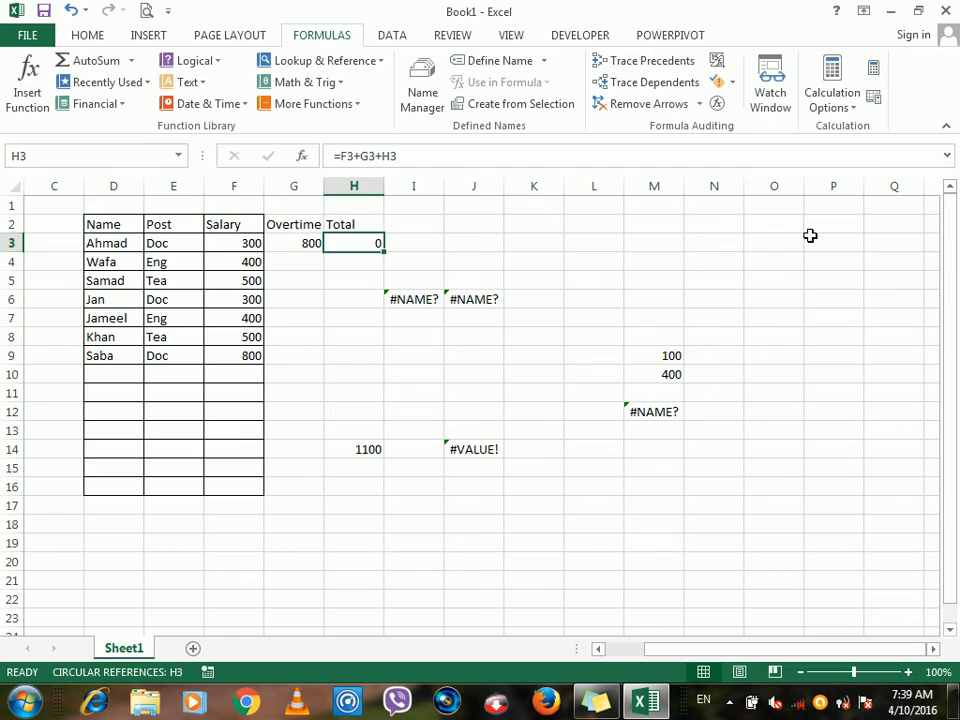
# Add a new worksheet and review the available calculation modes
pyautogui.click(845, 107)
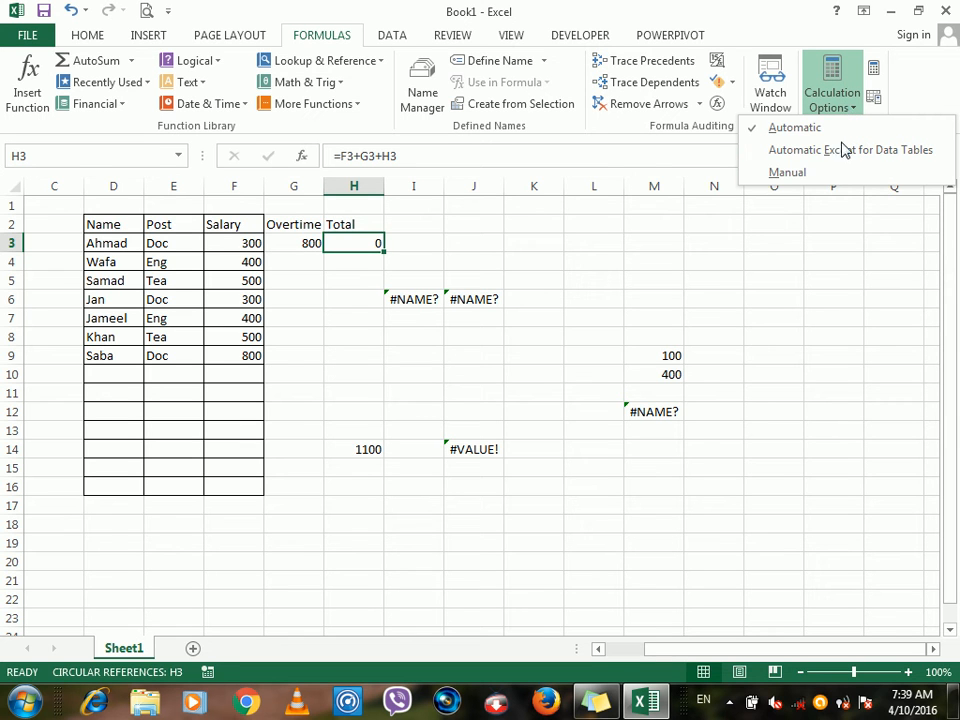
pyautogui.click(843, 249)
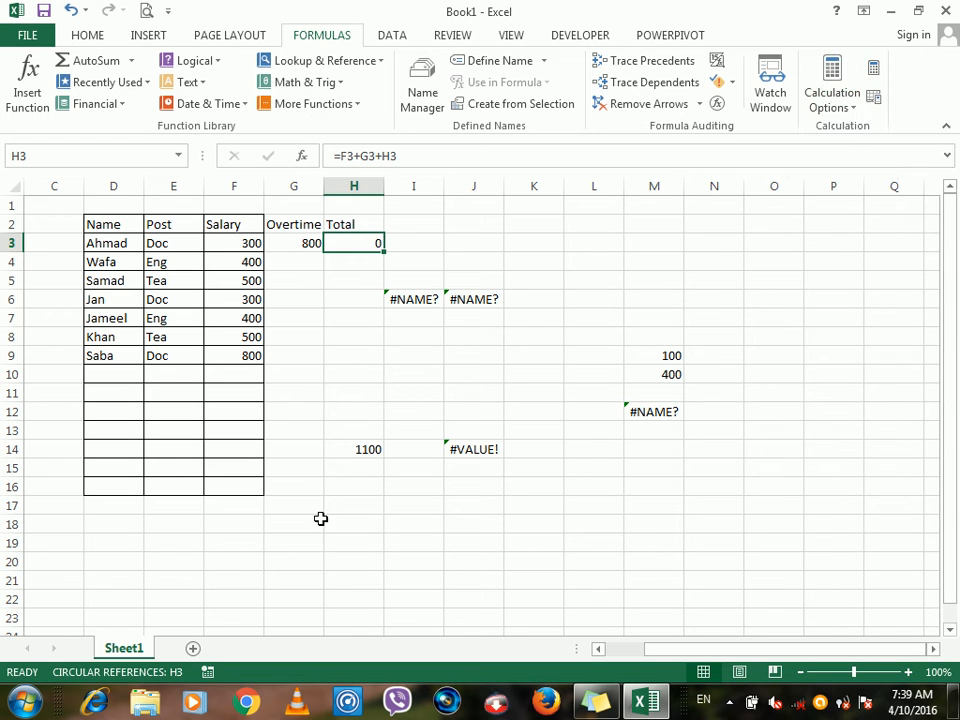
pyautogui.click(193, 649)
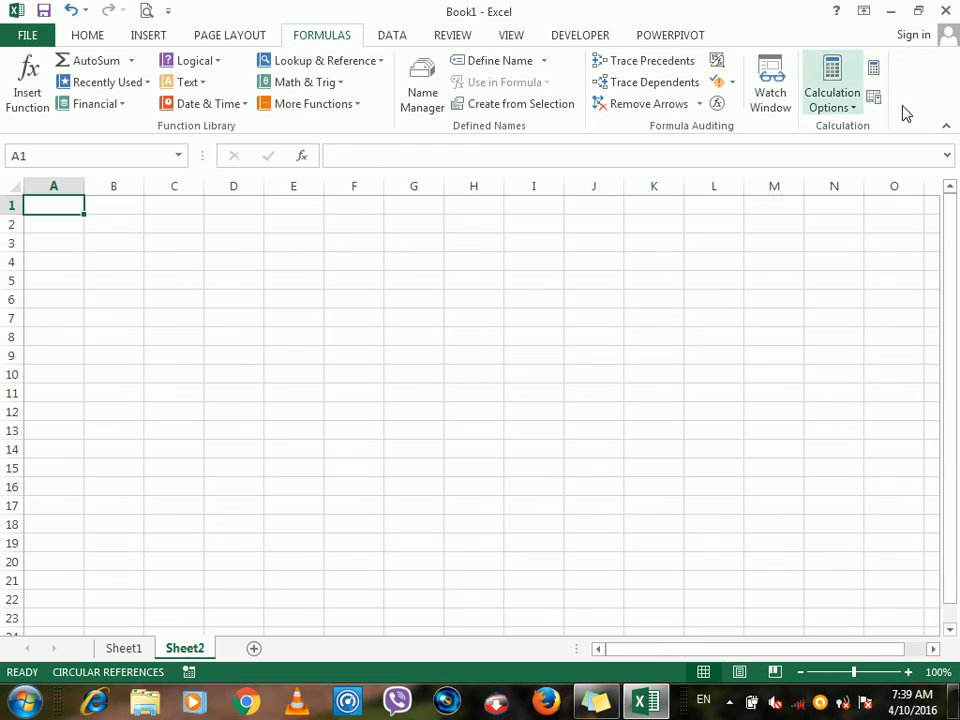
pyautogui.click(836, 108)
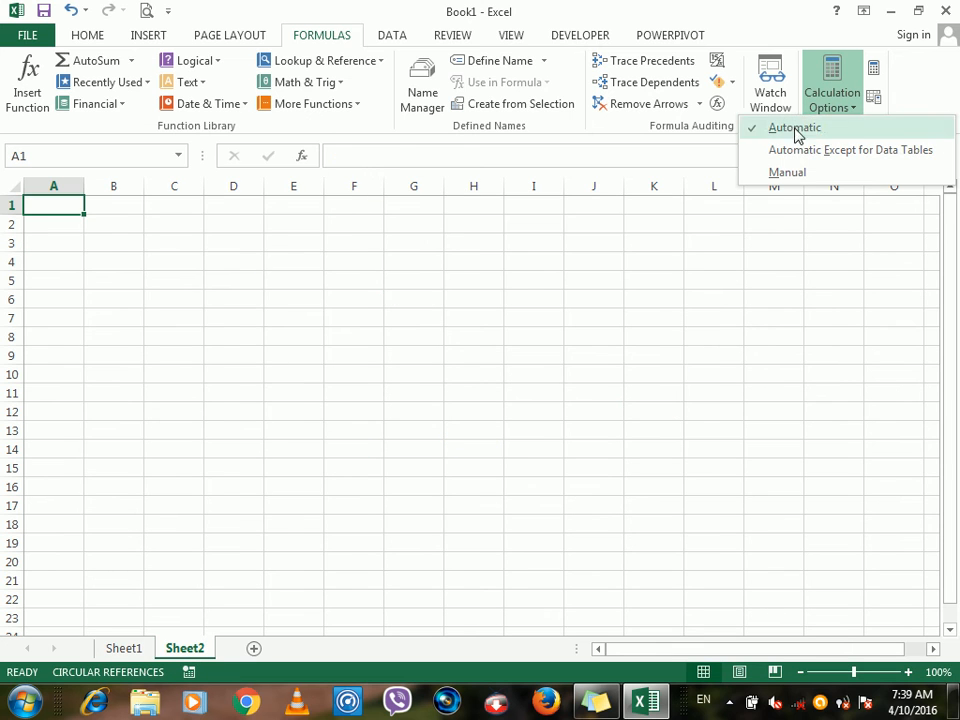
pyautogui.click(403, 312)
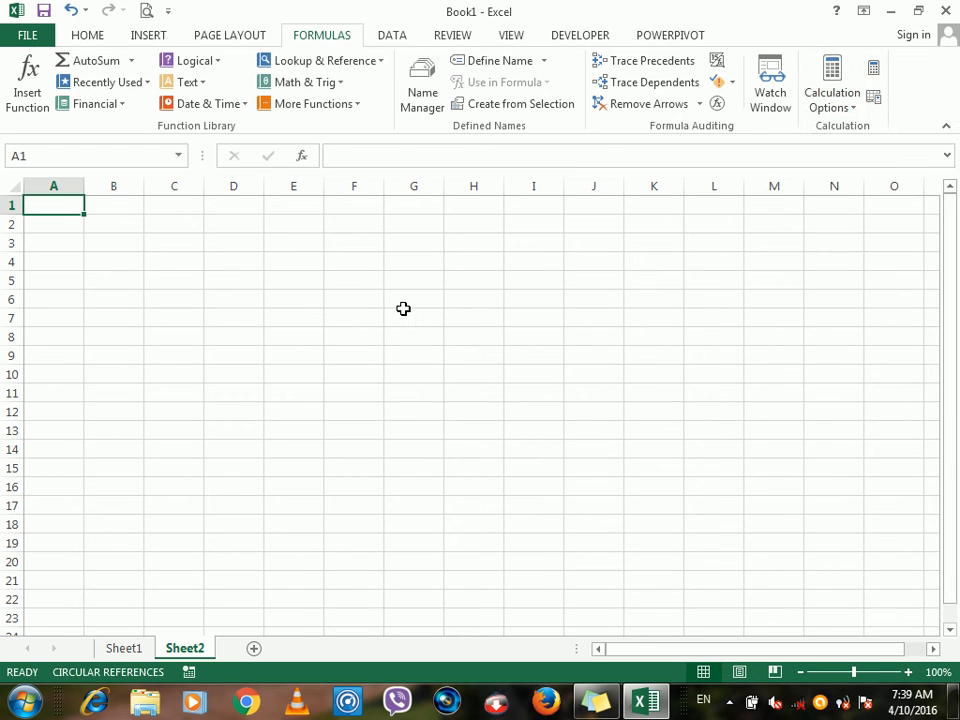
pyautogui.click(365, 305)
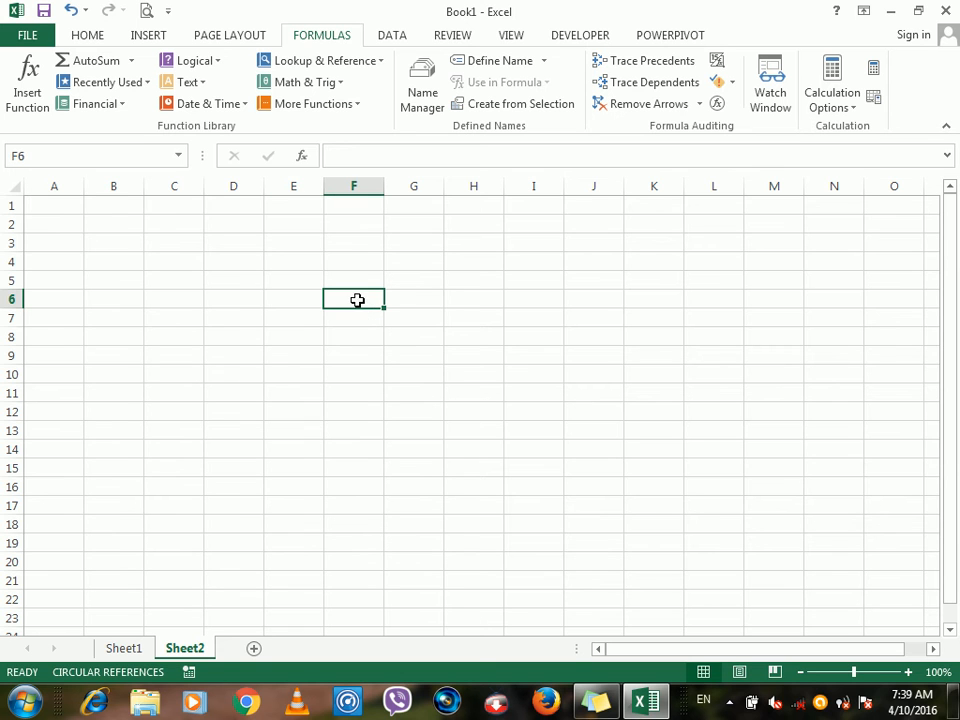
# Try the Manual, Automatic and Automatic except for data tables workbook calculation settings in the Excel formula options
pyautogui.click(27, 36)
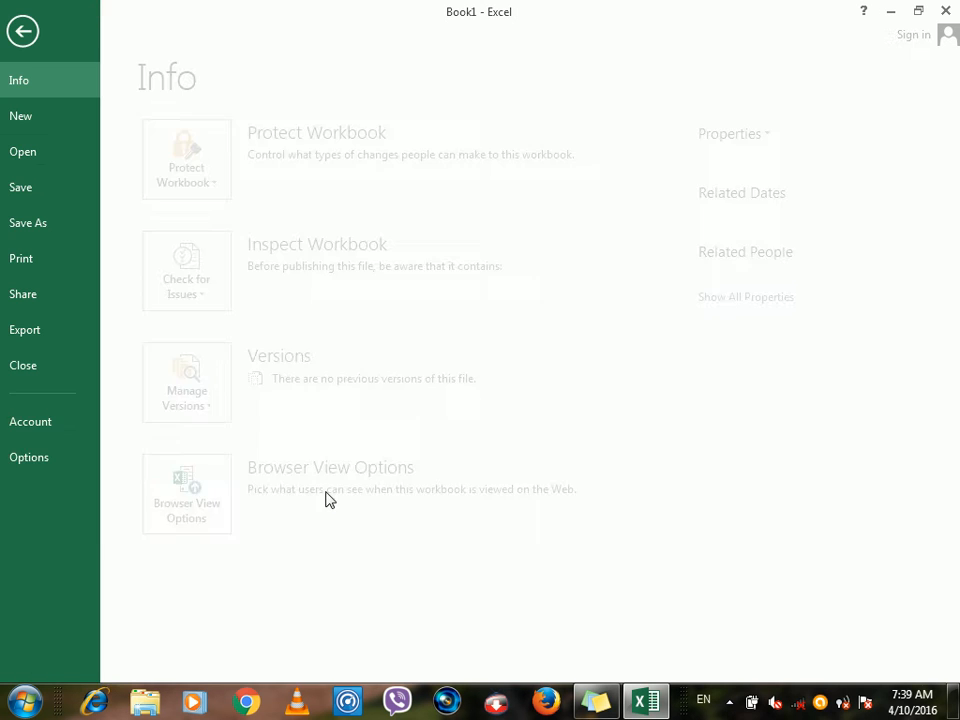
pyautogui.click(70, 461)
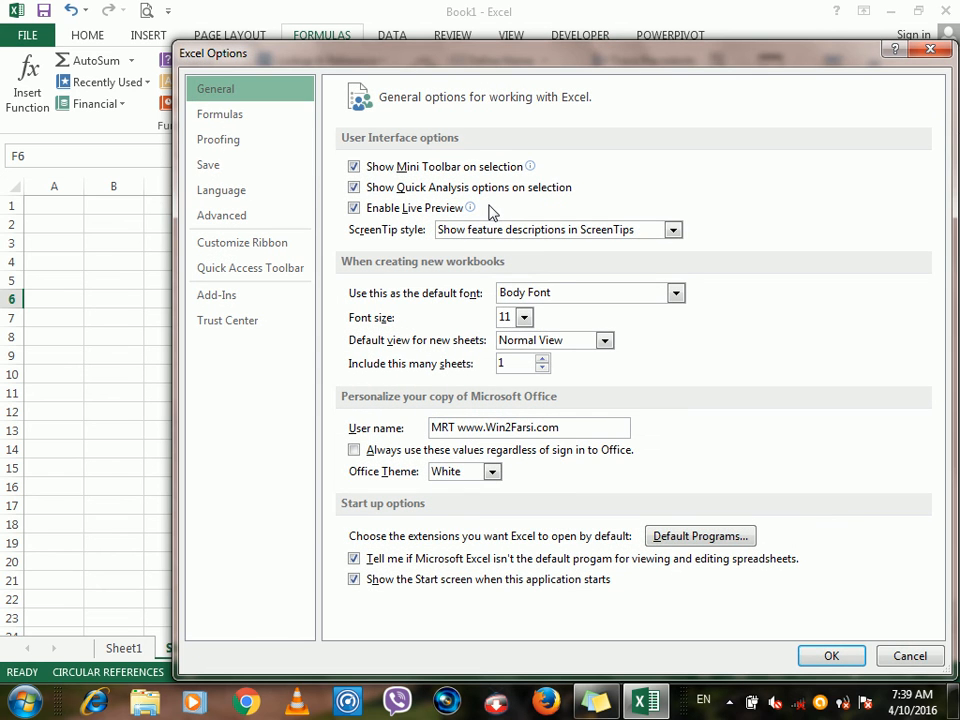
pyautogui.click(232, 125)
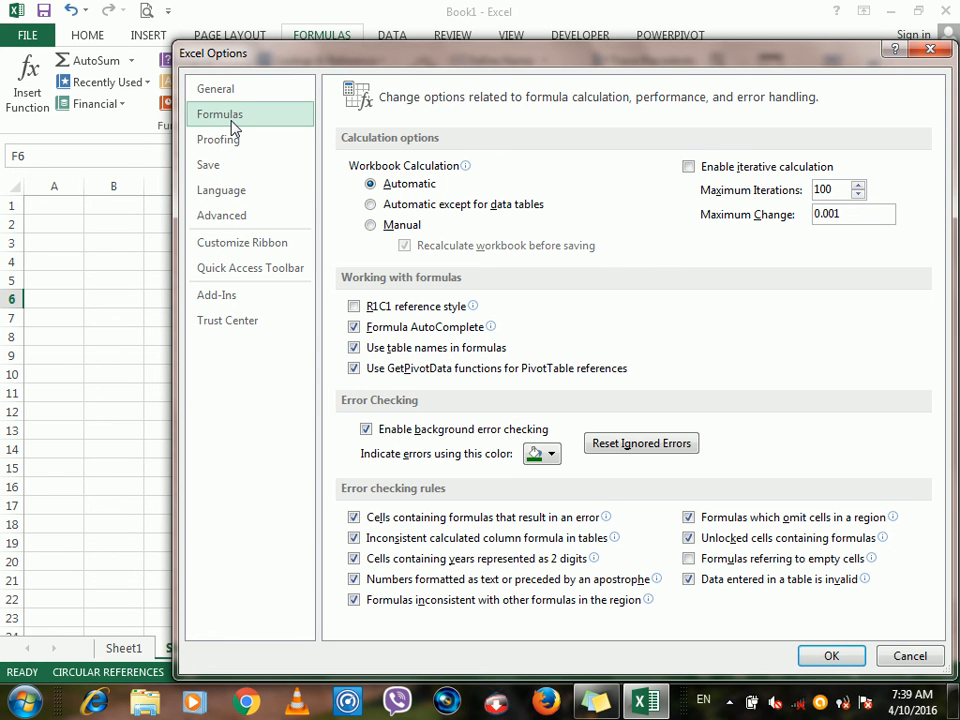
pyautogui.click(384, 226)
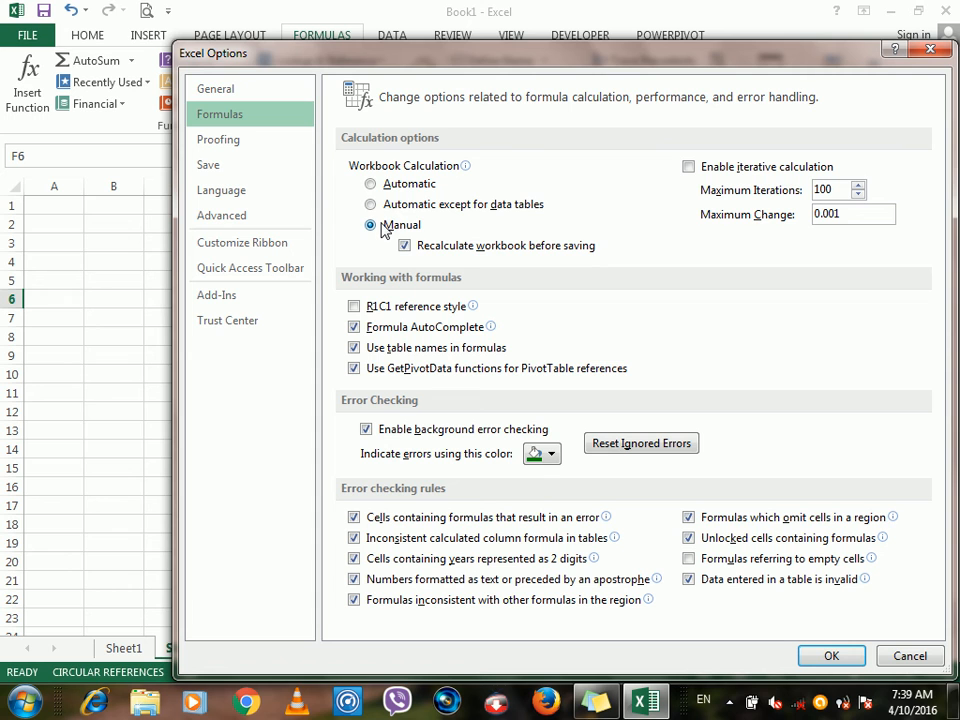
pyautogui.click(399, 190)
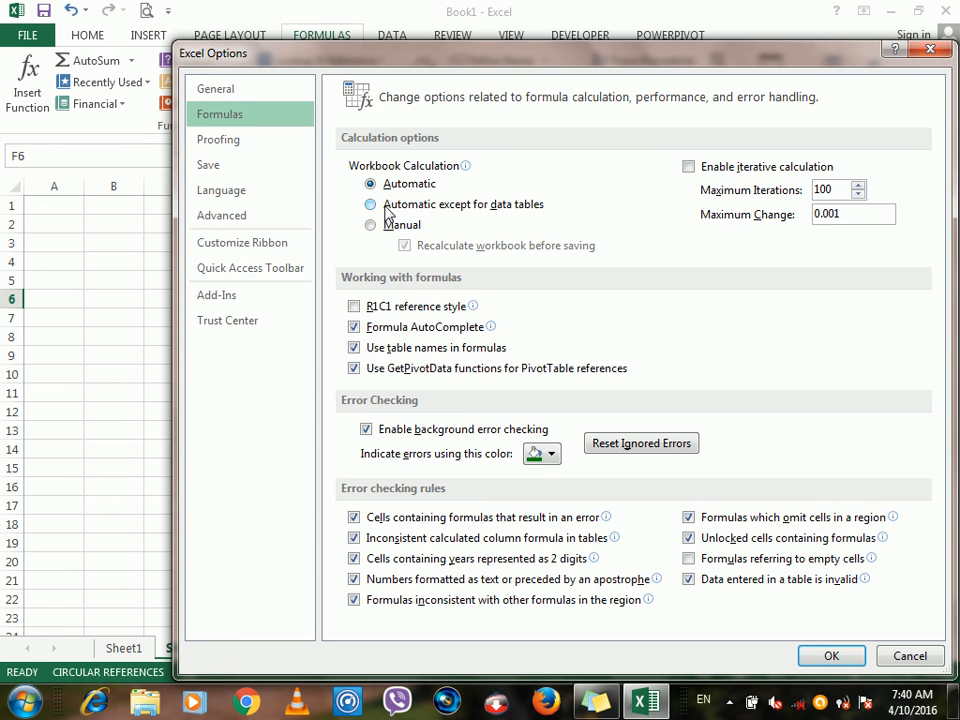
pyautogui.click(385, 206)
pyautogui.click(833, 655)
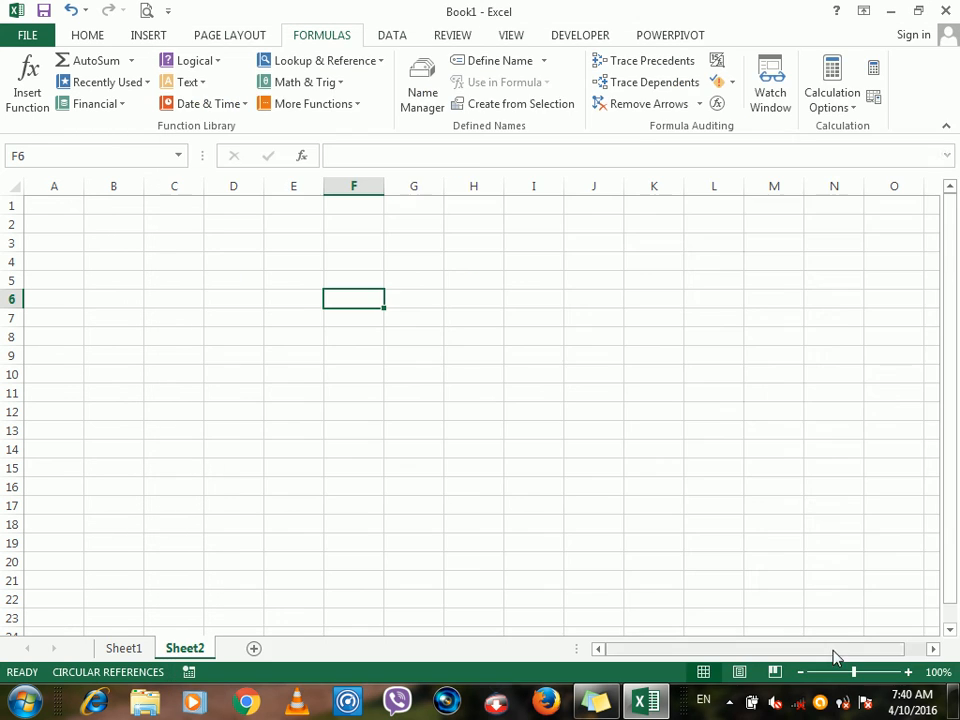
# Check which calculation mode is active for the workbook, keeping the current choice
pyautogui.click(583, 317)
pyautogui.click(836, 107)
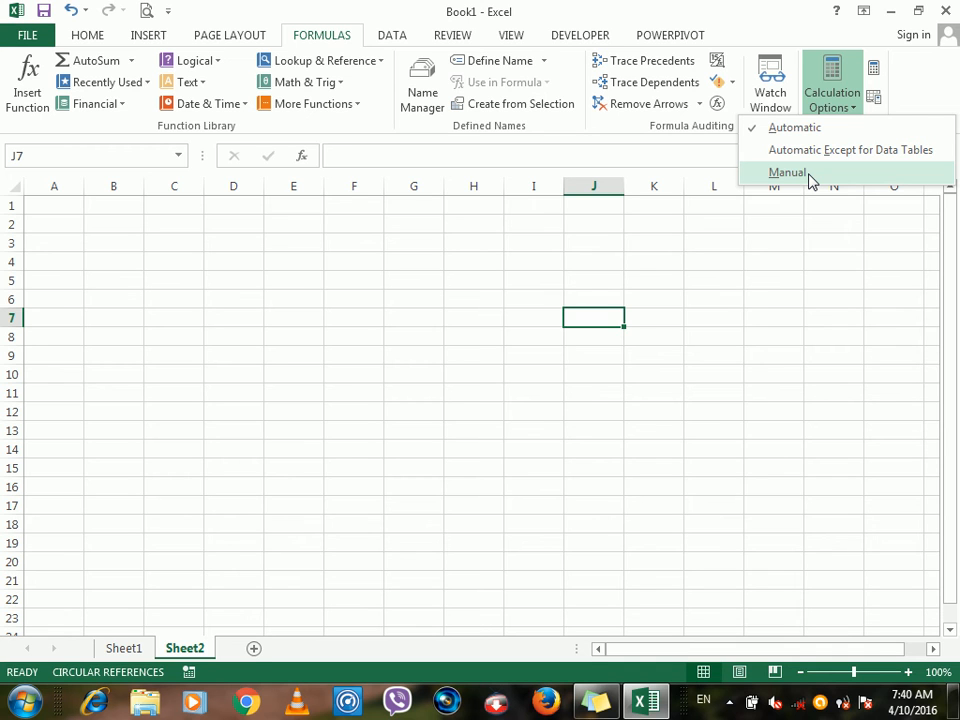
pyautogui.click(368, 264)
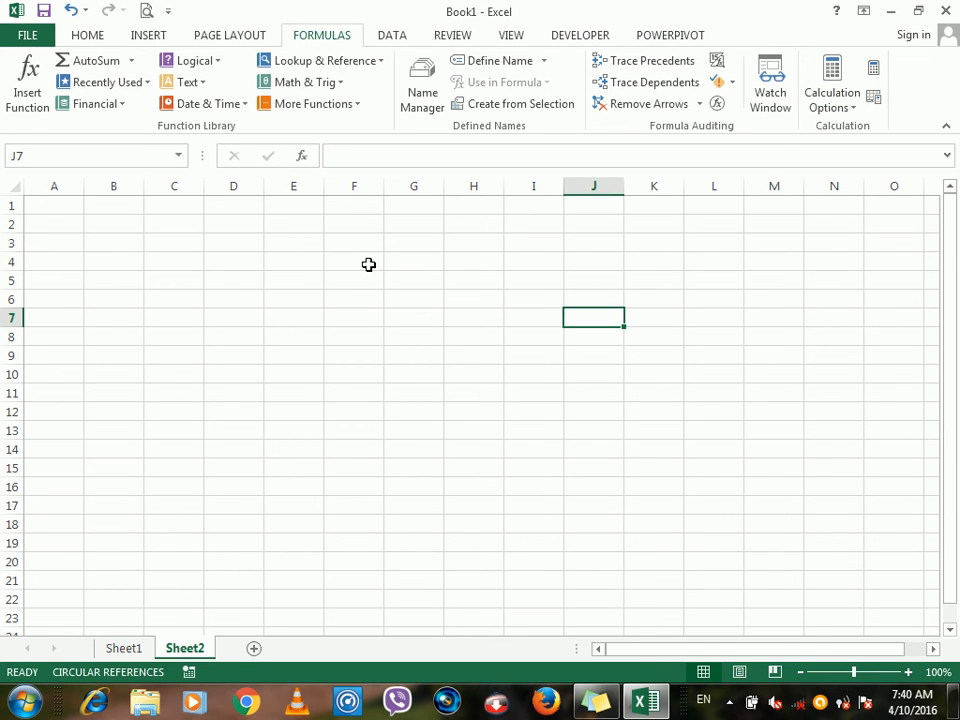
# Enter the header Salary in F3 of Sheet2 with the values 200, 300, 400, 500 and 600 in F4:F8
pyautogui.click(351, 247)
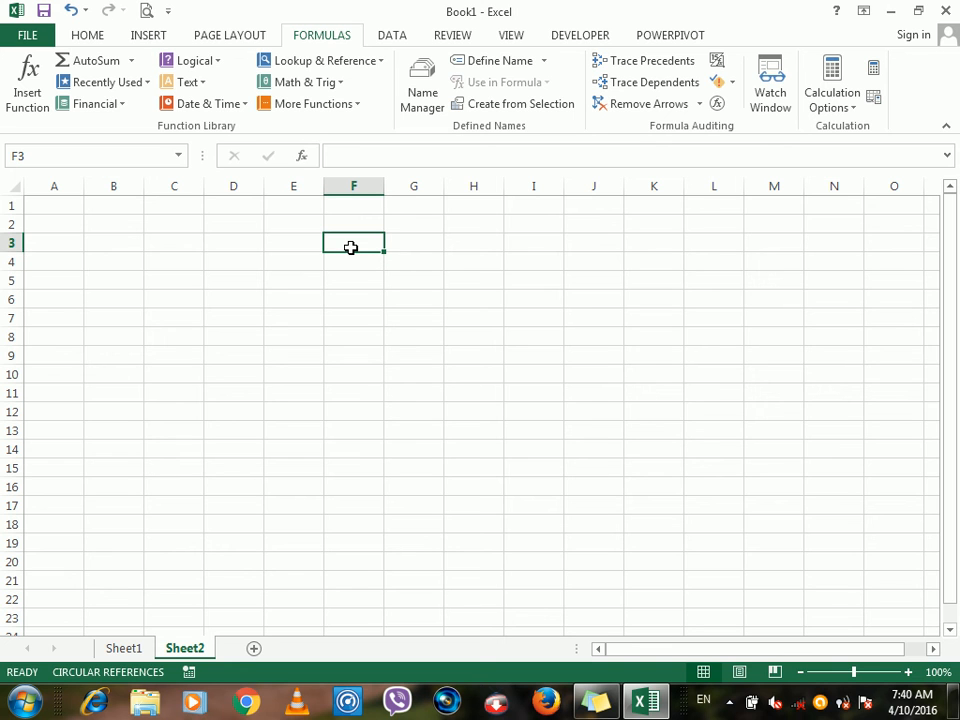
pyautogui.write('Salary')
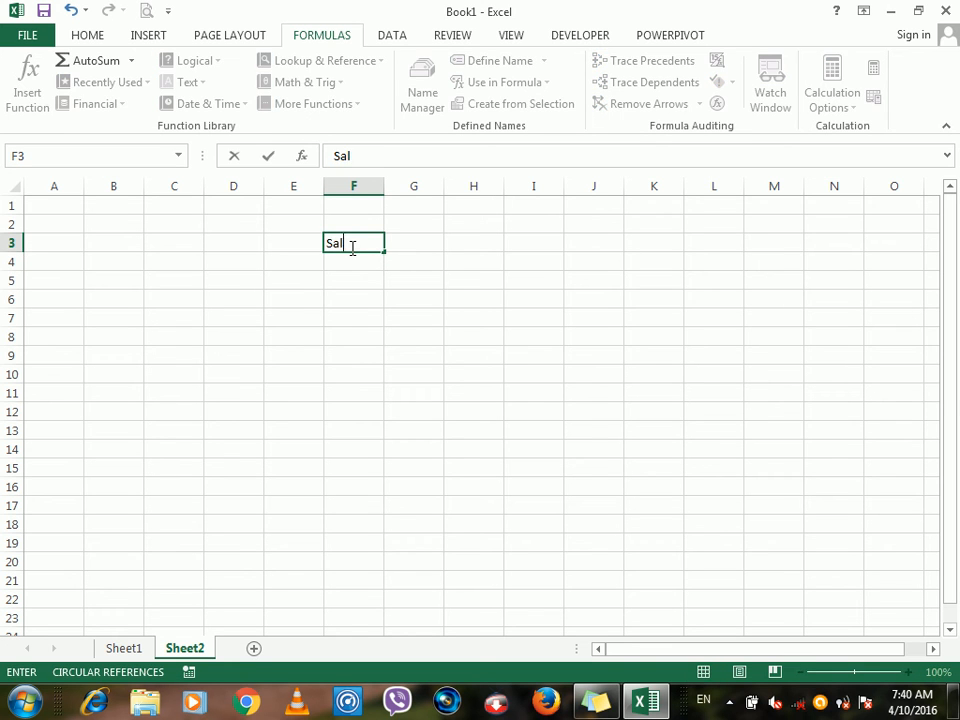
pyautogui.press('Return')
pyautogui.write('200')
pyautogui.press('Return')
pyautogui.write('300')
pyautogui.press('Return')
pyautogui.write('400')
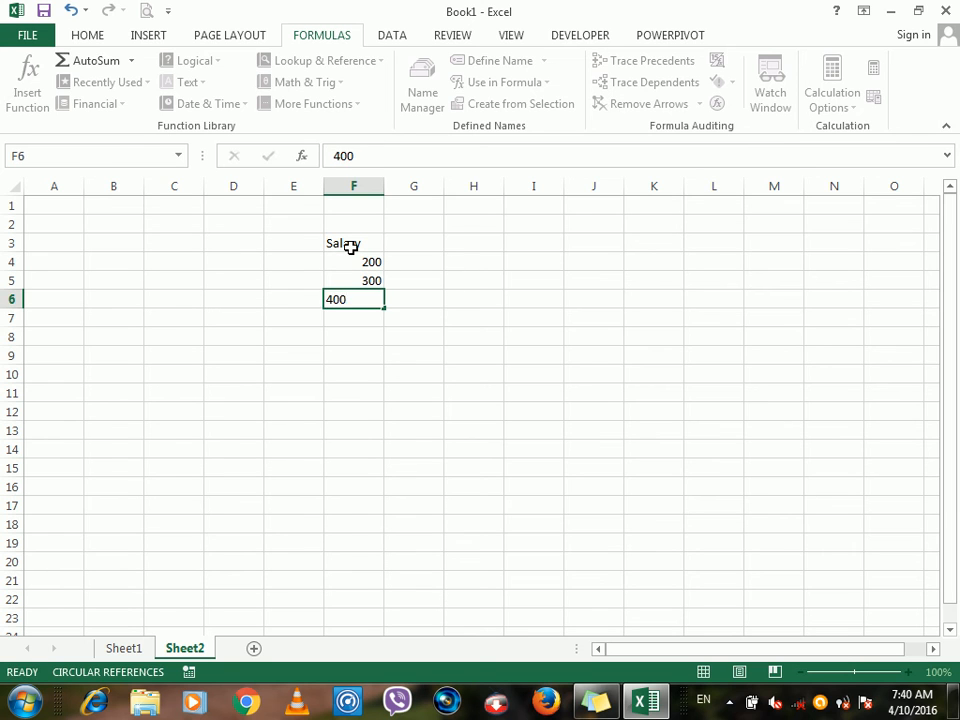
pyautogui.press('Return')
pyautogui.write('500')
pyautogui.press('Return')
pyautogui.write('600')
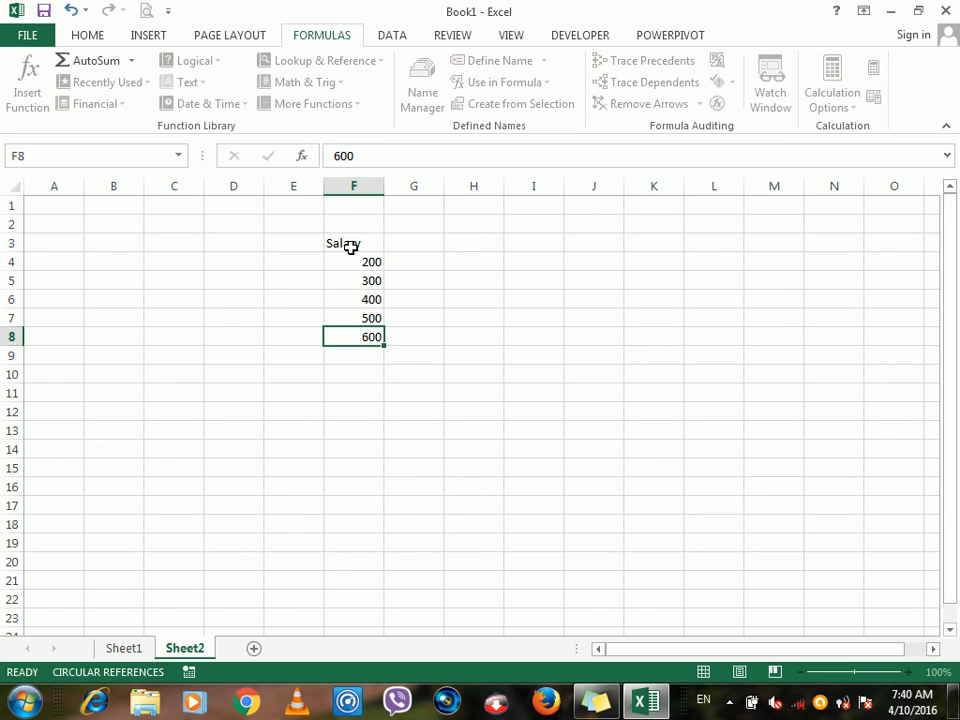
pyautogui.press('Return')
# Total the salaries in F9 with AutoSum, using =SUM(F4:F8)
pyautogui.hotkey('alt', '=')
pyautogui.hotkey('alt', '=')
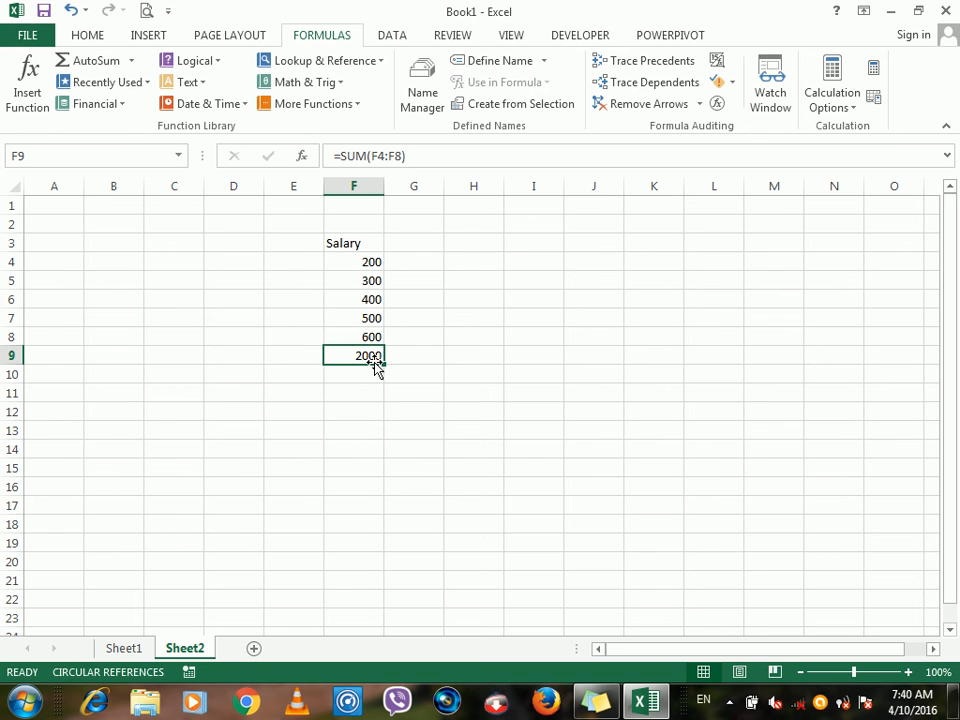
# Replace each salary in F4:F8 with 1 and dismiss the circular reference warning
pyautogui.click(366, 266)
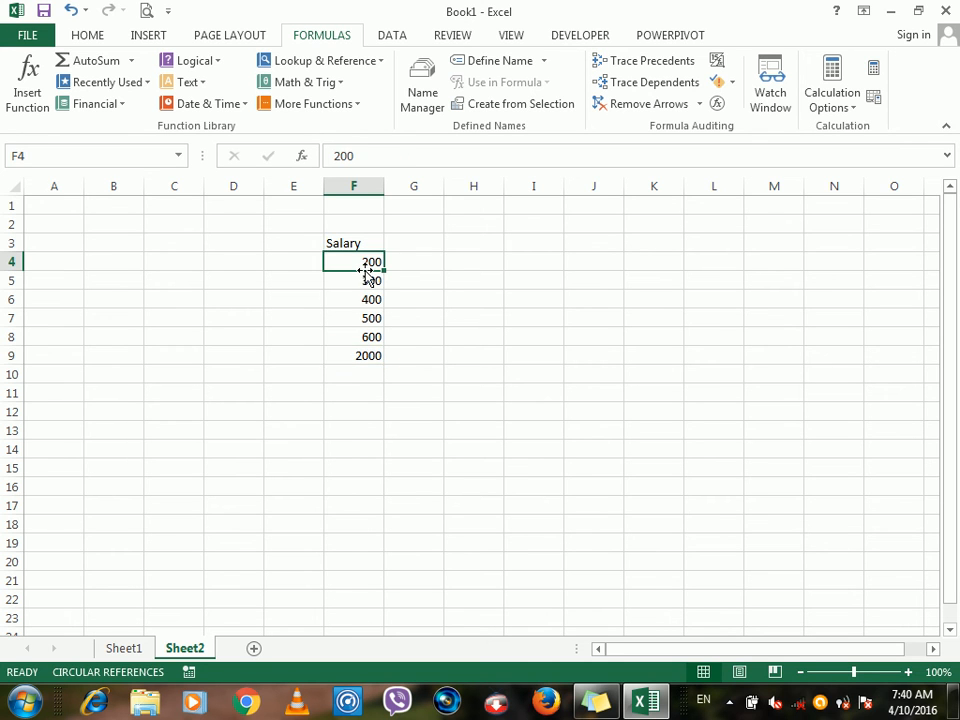
pyautogui.write('1')
pyautogui.press('Return')
pyautogui.write('1')
pyautogui.press('Return')
pyautogui.write('1')
pyautogui.press('Return')
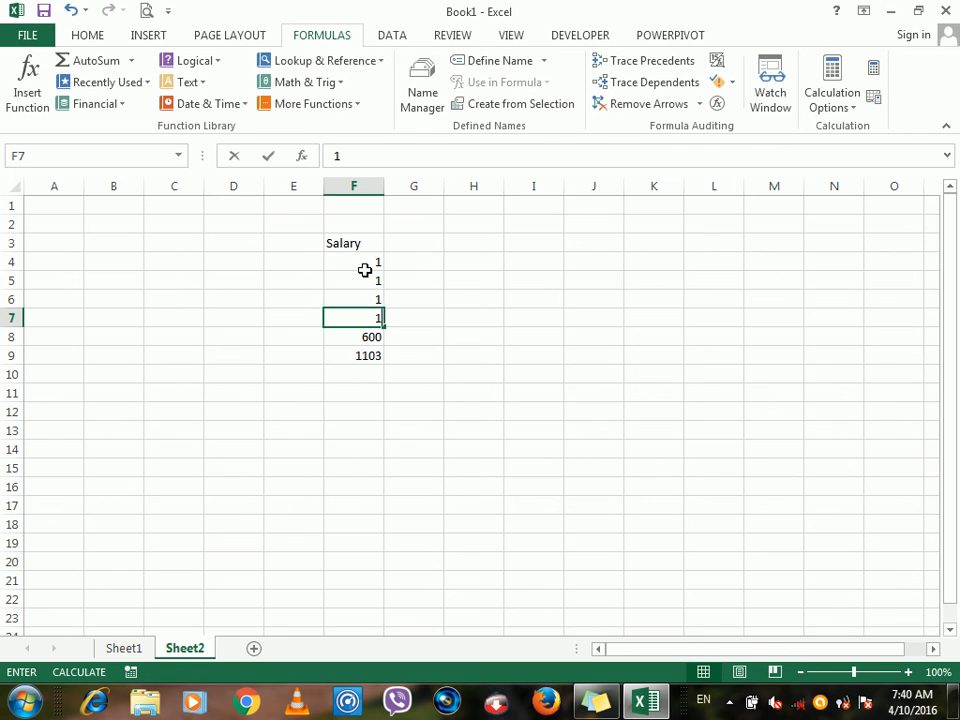
pyautogui.write('1')
pyautogui.press('Return')
pyautogui.write('1')
pyautogui.press('Return')
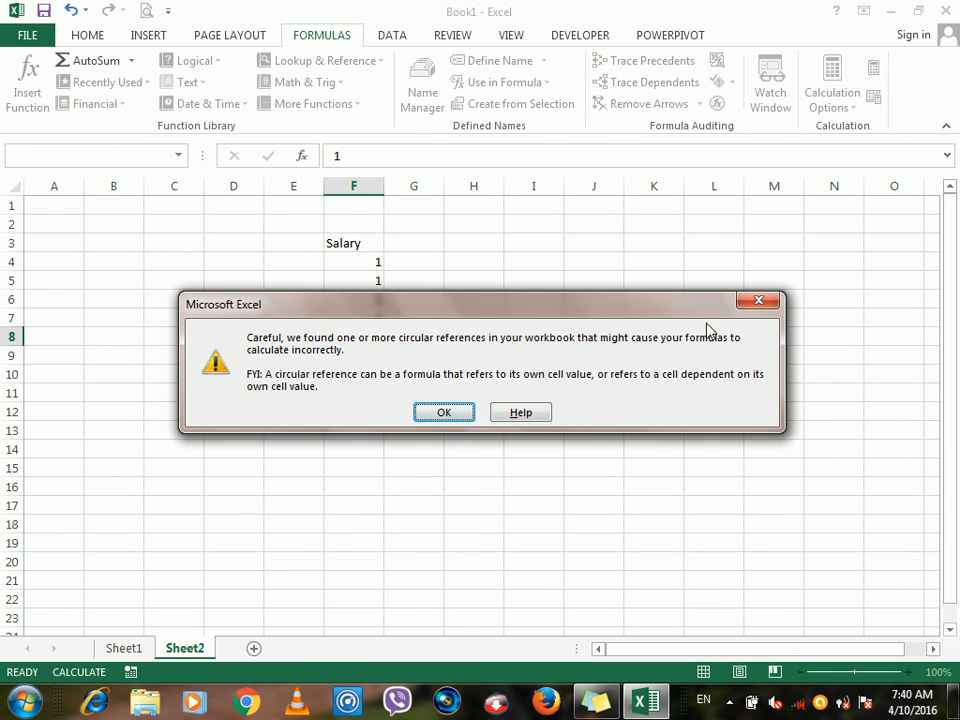
pyautogui.click(755, 300)
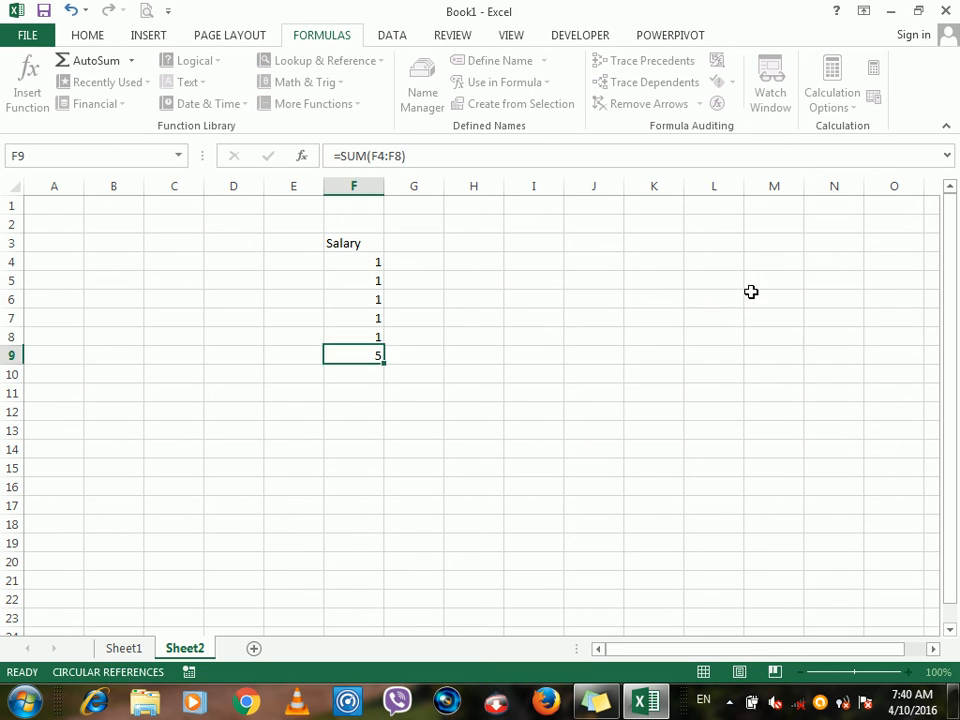
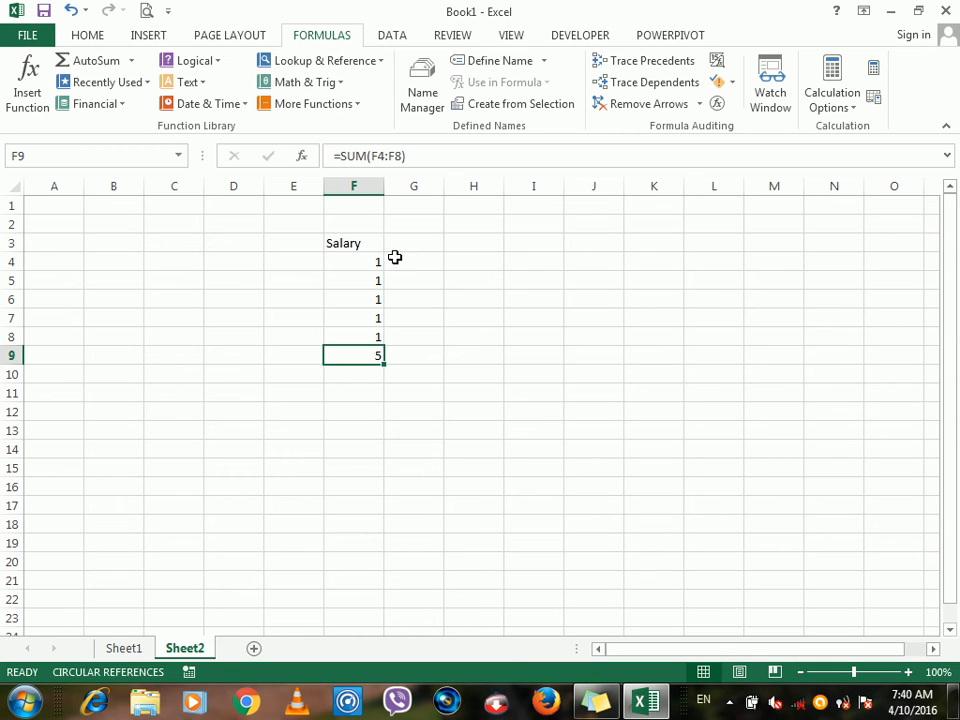
# Set the workbook's calculation mode to Manual
pyautogui.click(846, 107)
pyautogui.click(810, 176)
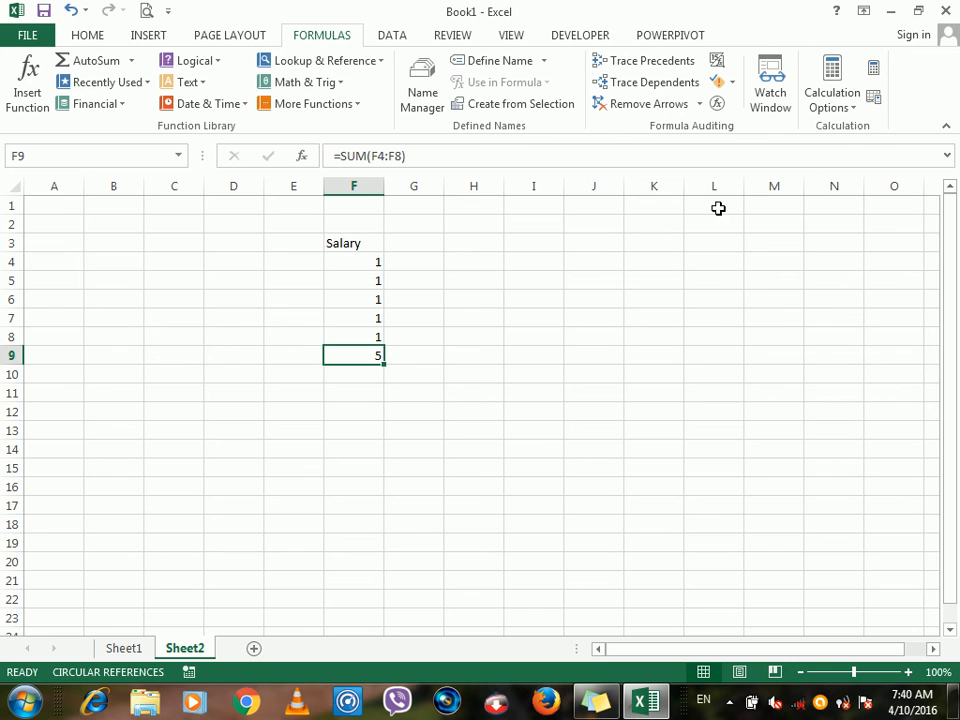
# Replace the salaries in F4:F8 with 12, 121, 12, 12 and 144
pyautogui.click(361, 262)
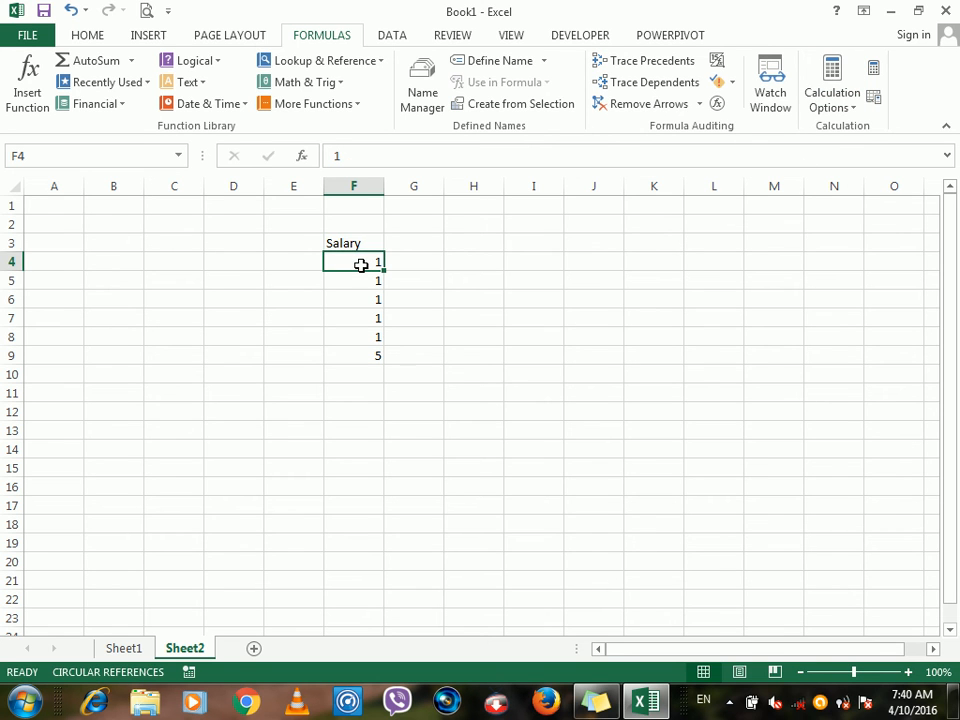
pyautogui.write('12')
pyautogui.press('Return')
pyautogui.write('121')
pyautogui.press('Return')
pyautogui.write('12')
pyautogui.press('Return')
pyautogui.write('12')
pyautogui.press('Return')
pyautogui.write('14')
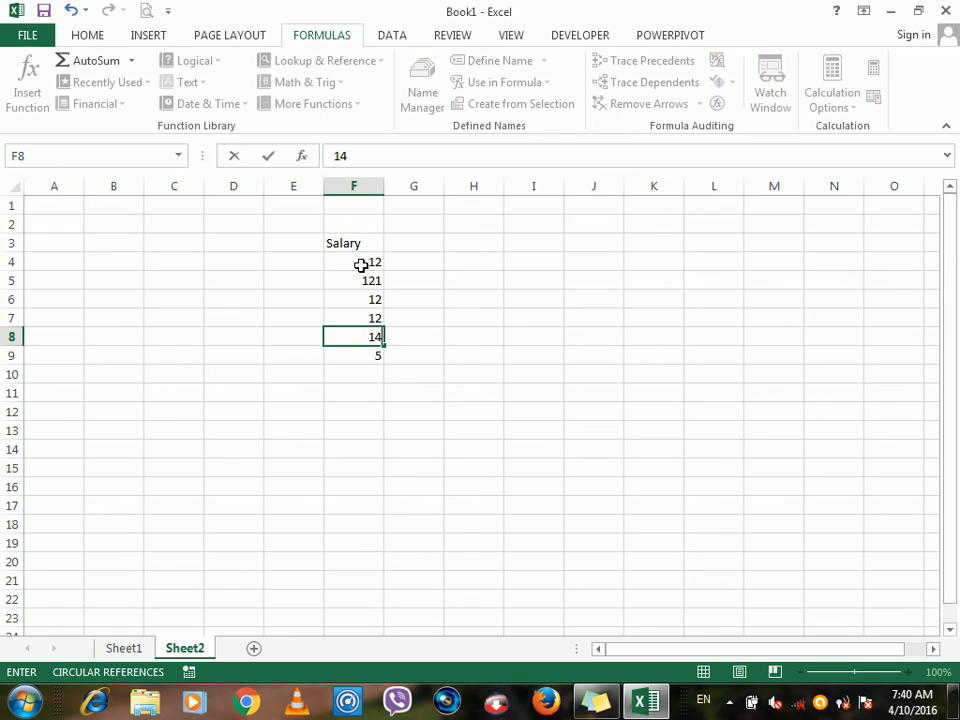
pyautogui.write('4')
pyautogui.press('Return')
# Keep the calculation mode on Manual and recalculate the active sheet with Calculate Sheet
pyautogui.click(361, 265)
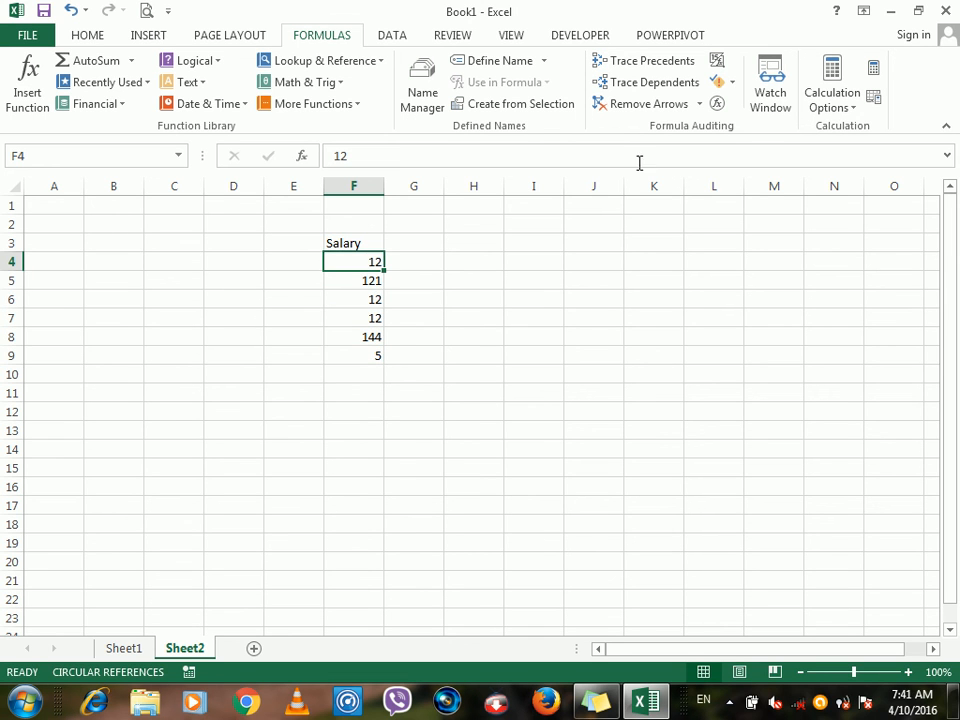
pyautogui.click(825, 105)
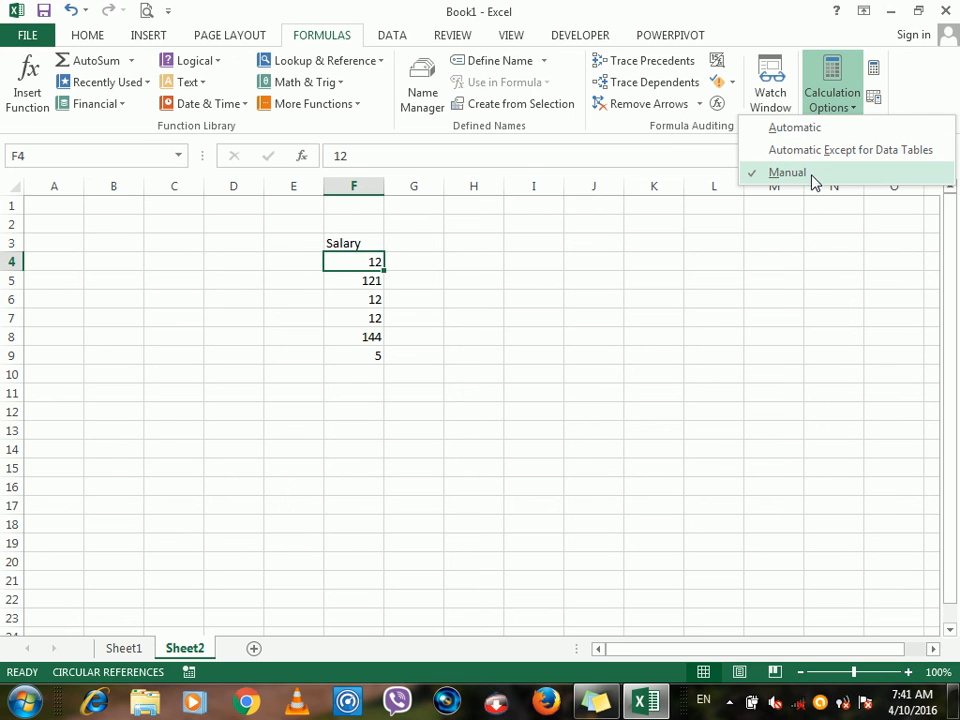
pyautogui.click(812, 176)
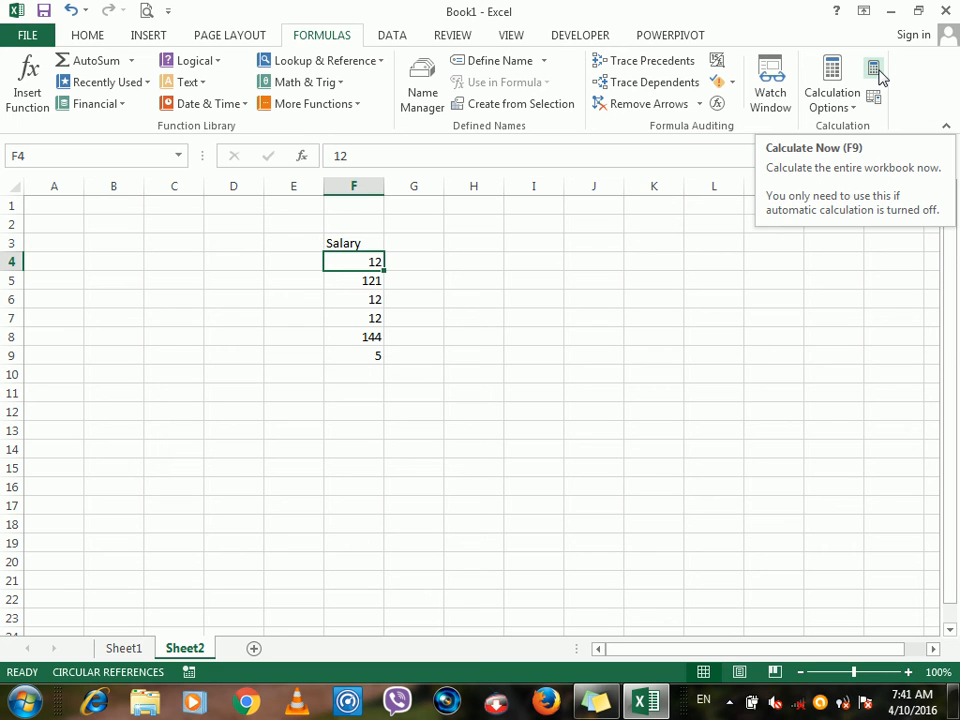
pyautogui.click(875, 72)
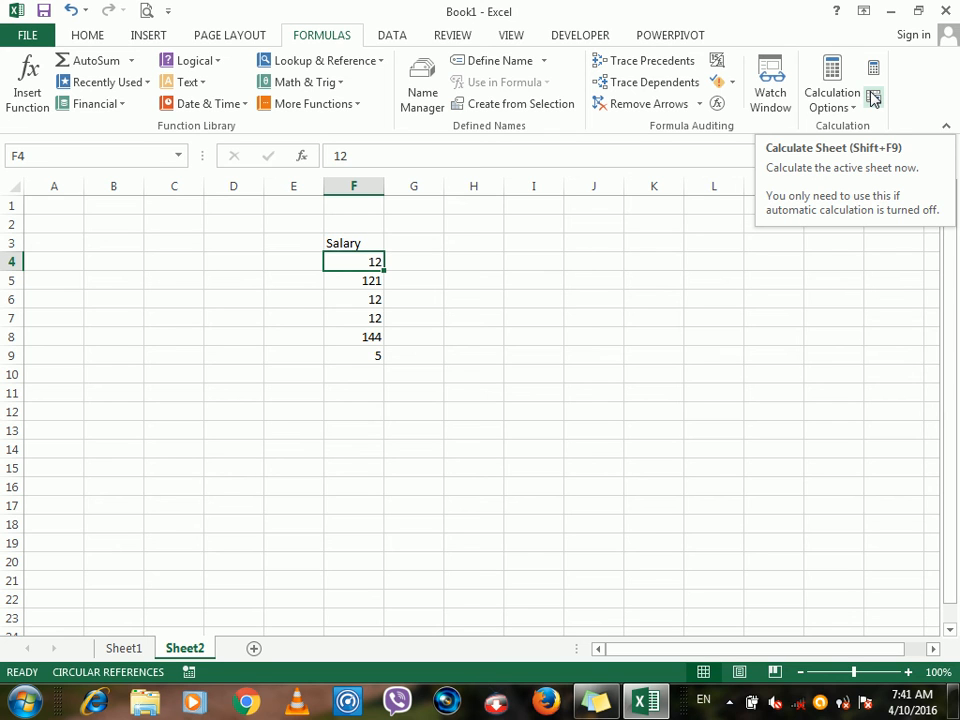
pyautogui.click(873, 97)
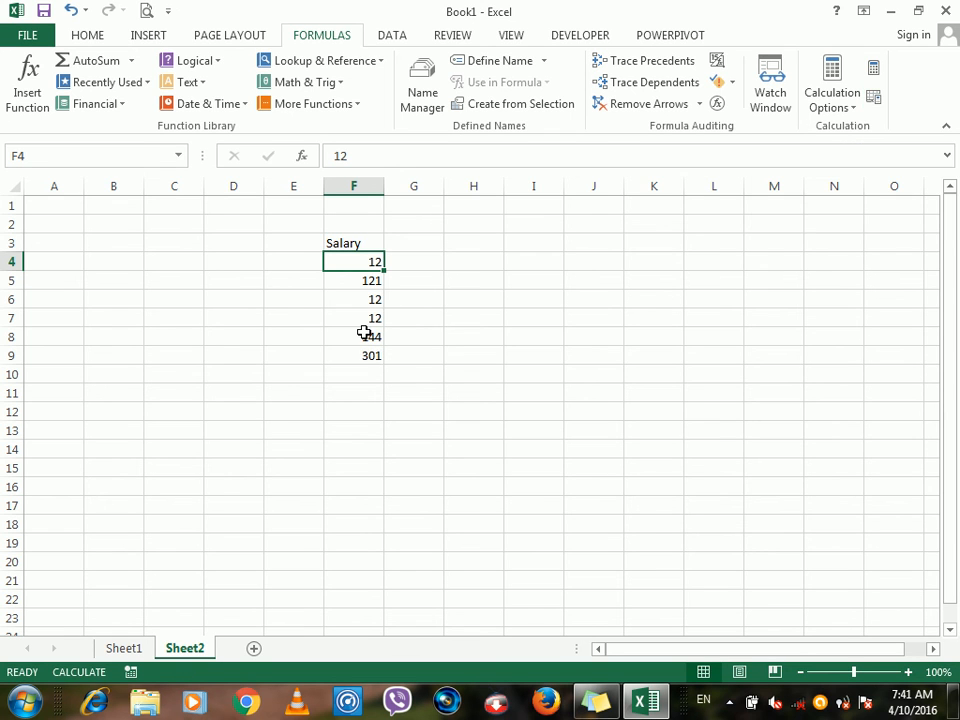
# Fill F4:F8 with 1 and recalculate the entire workbook with Calculate Now, dismissing the circular reference warning
pyautogui.moveTo(364, 268); pyautogui.dragTo(360, 329)
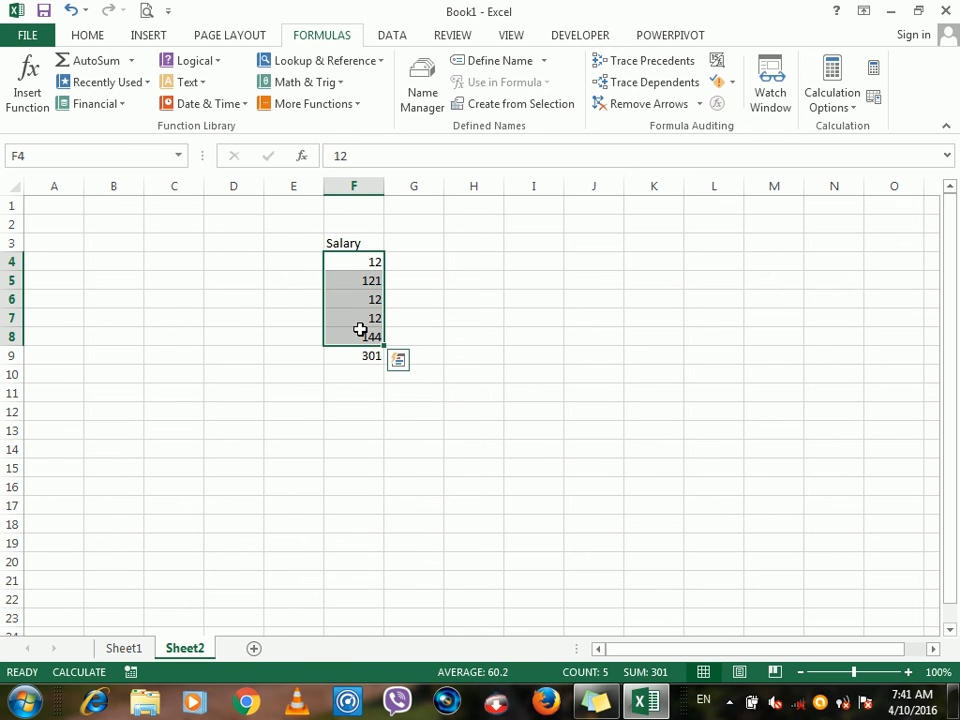
pyautogui.write('1')
pyautogui.hotkey('ctrl', 'Return')
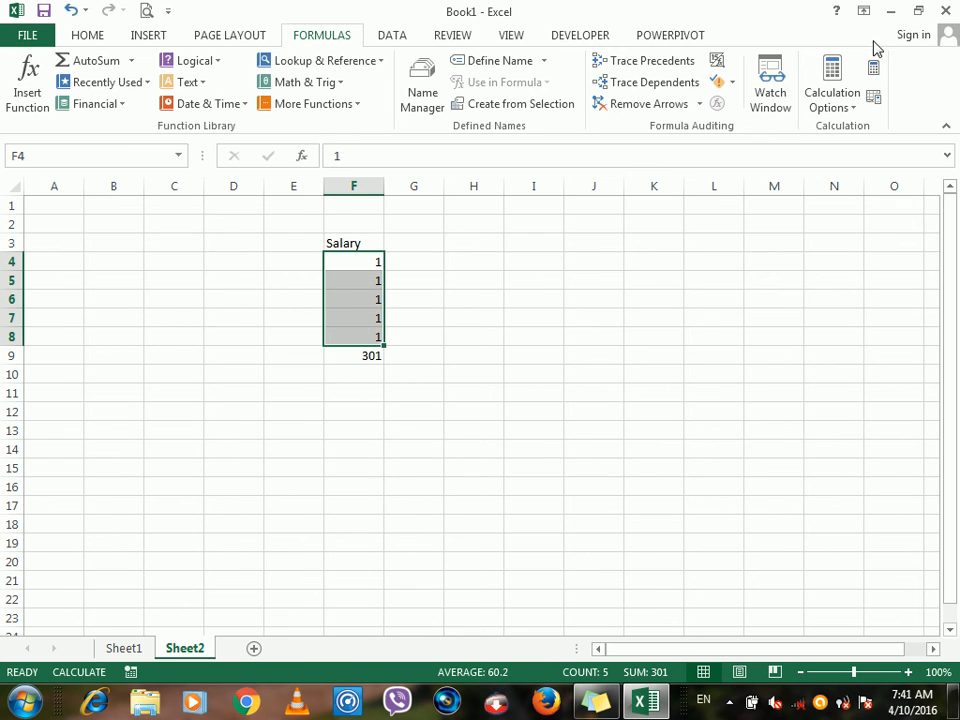
pyautogui.click(873, 67)
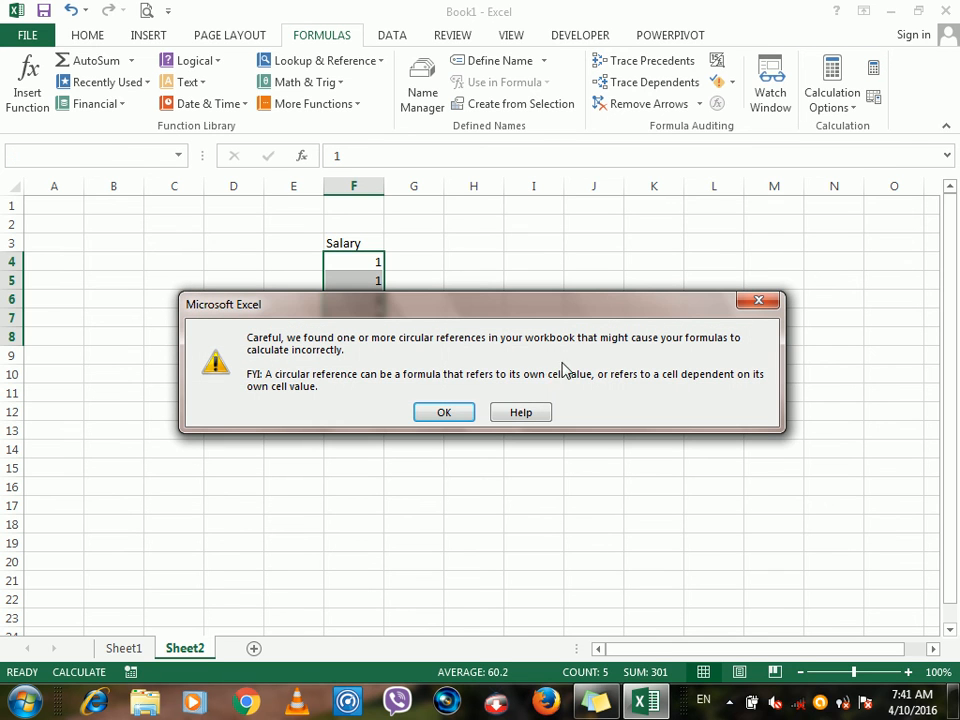
pyautogui.click(760, 304)
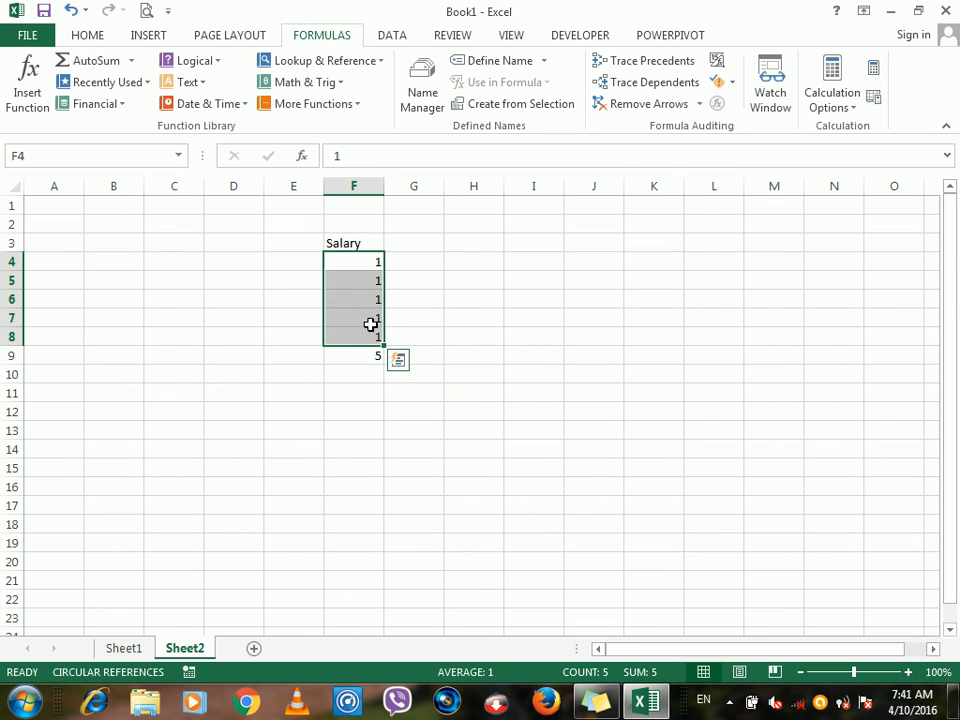
pyautogui.click(351, 316)
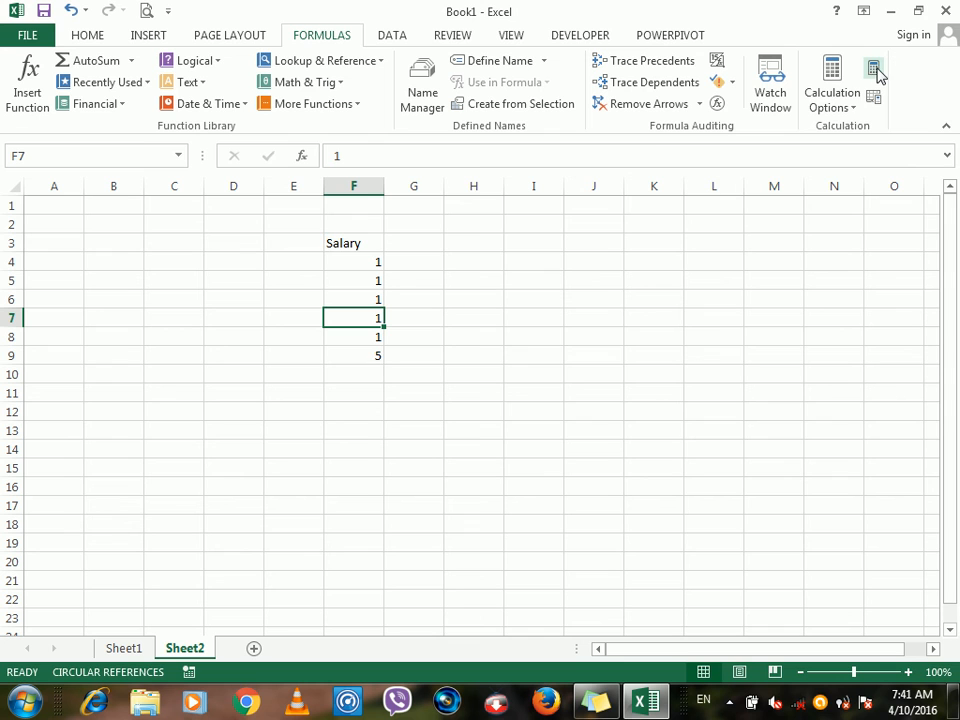
pyautogui.click(832, 114)
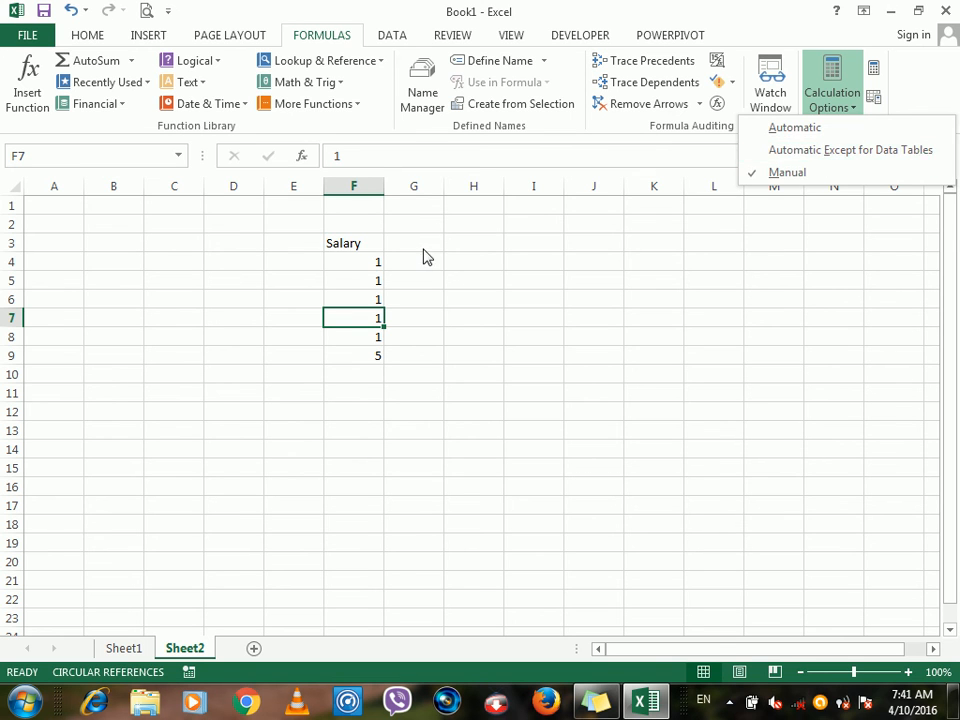
pyautogui.click(391, 268)
# Add a new worksheet and enter the headers Name, Jan, Feb, Mar and Apr in E3:I3
pyautogui.click(253, 648)
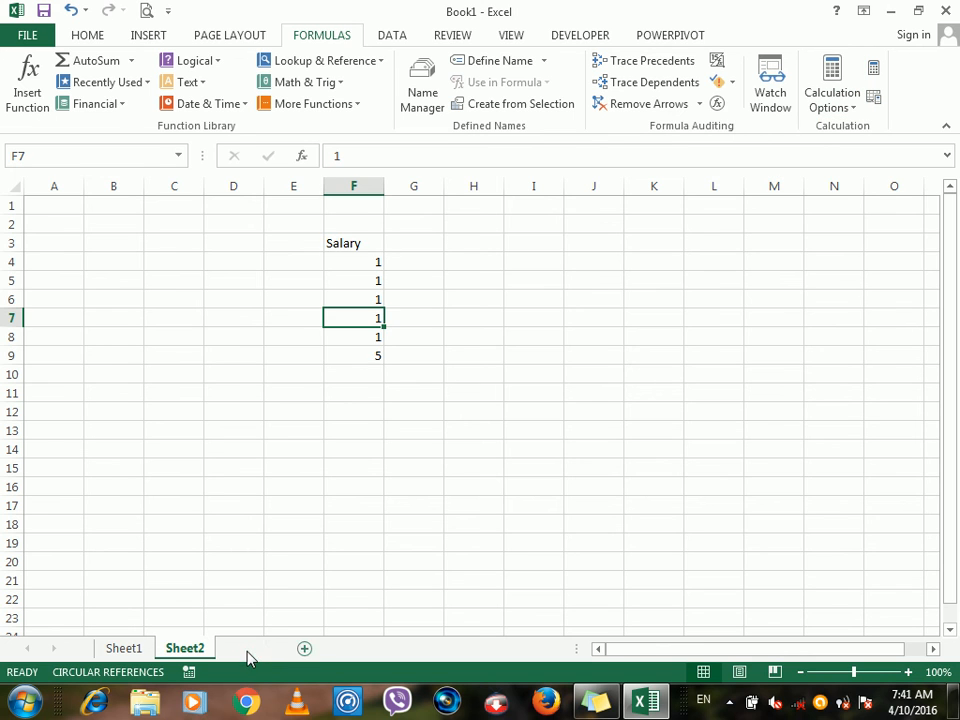
pyautogui.click(281, 244)
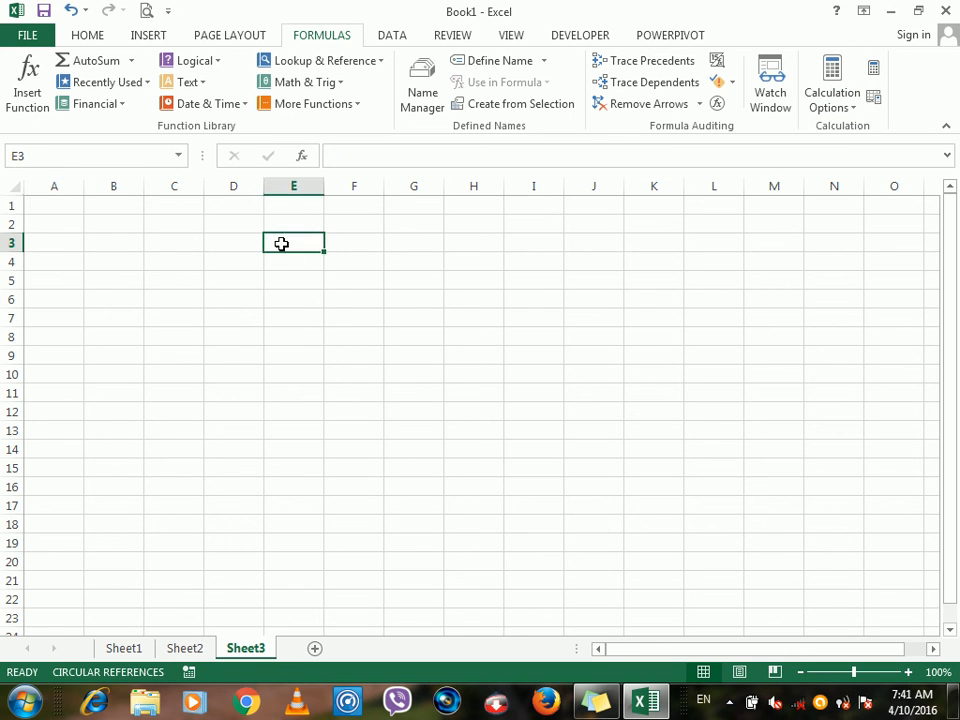
pyautogui.write('Jan')
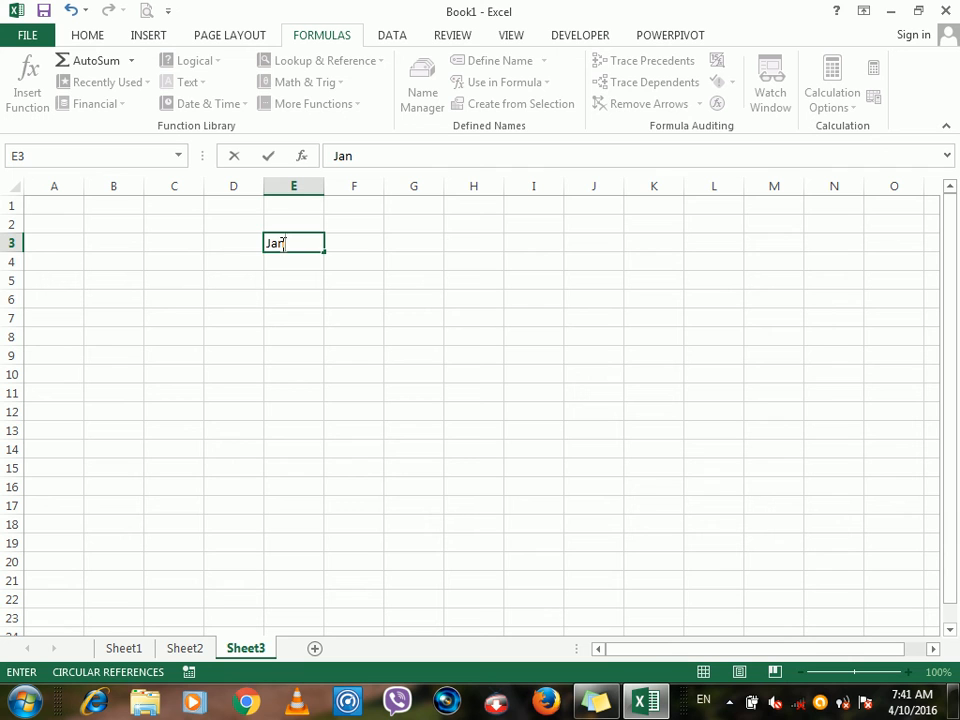
pyautogui.press('BackSpace')
pyautogui.press('BackSpace')
pyautogui.press('BackSpace')
pyautogui.write('Nam')
pyautogui.press('Tab')
pyautogui.write('Jan')
pyautogui.press('Tab')
pyautogui.write('Feb')
pyautogui.press('Tab')
pyautogui.write('Mar')
pyautogui.press('Tab')
pyautogui.write('Apr')
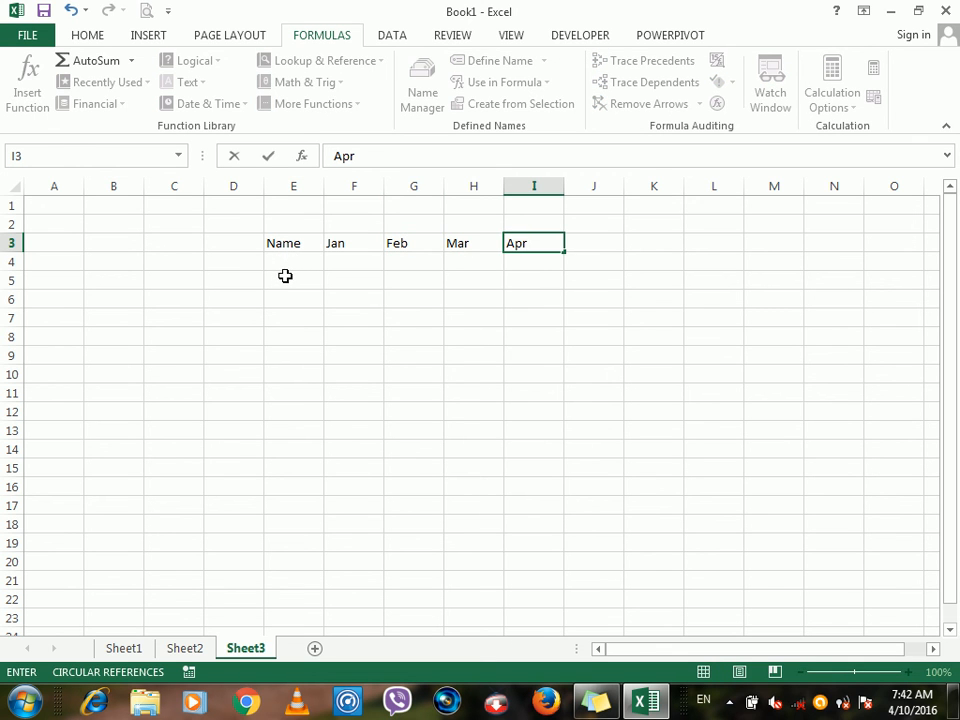
# Enter three people's first names in E5:E7 under the Name header
pyautogui.click(285, 276)
pyautogui.write('Ahmad')
pyautogui.press('Return')
pyautogui.write('Wafa')
pyautogui.press('Return')
pyautogui.write('Samad')
pyautogui.press('Tab')
# Enter 30, 22, 25 and 28 in F4:I4 beneath the month headers
pyautogui.press('Up')
pyautogui.press('Up')
pyautogui.press('Up')
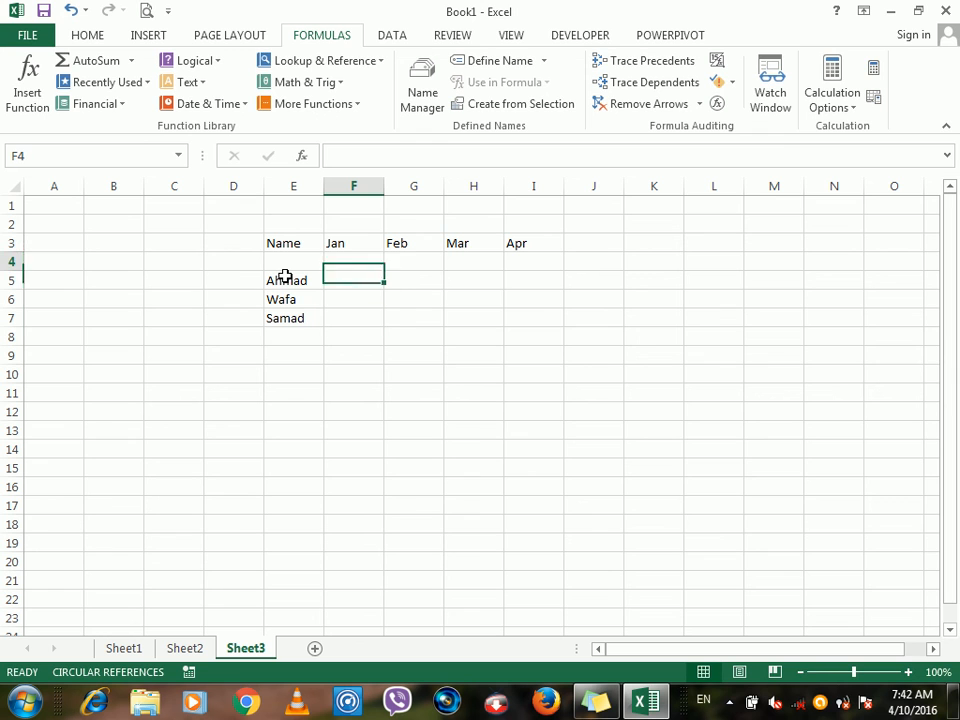
pyautogui.write('30')
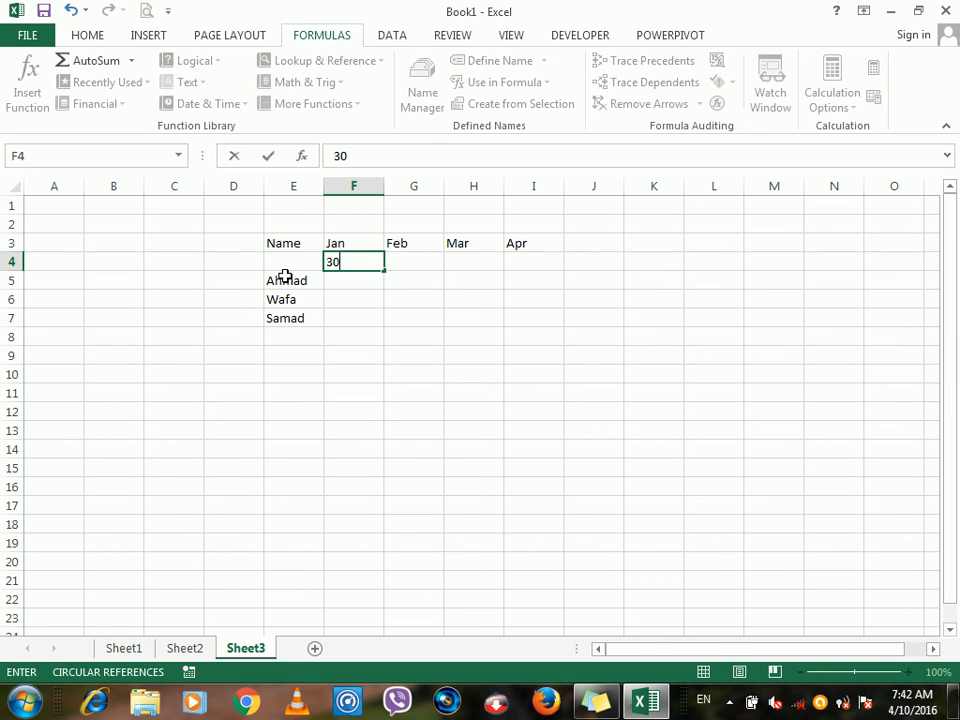
pyautogui.press('Tab')
pyautogui.write('22')
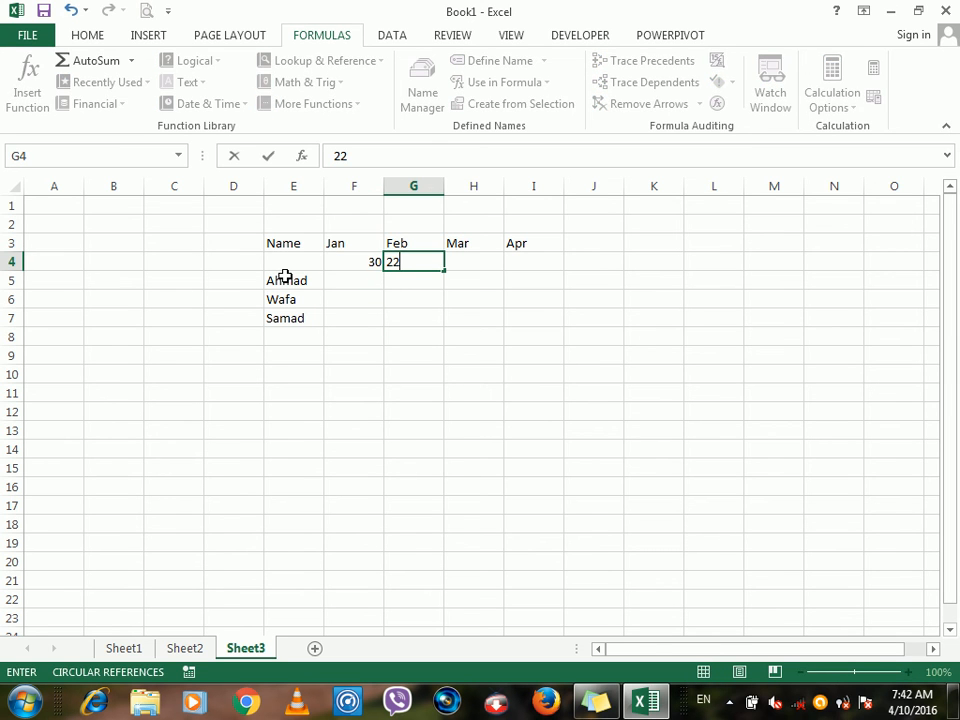
pyautogui.press('Tab')
pyautogui.write('25')
pyautogui.press('Tab')
pyautogui.write('28')
pyautogui.press('Tab')
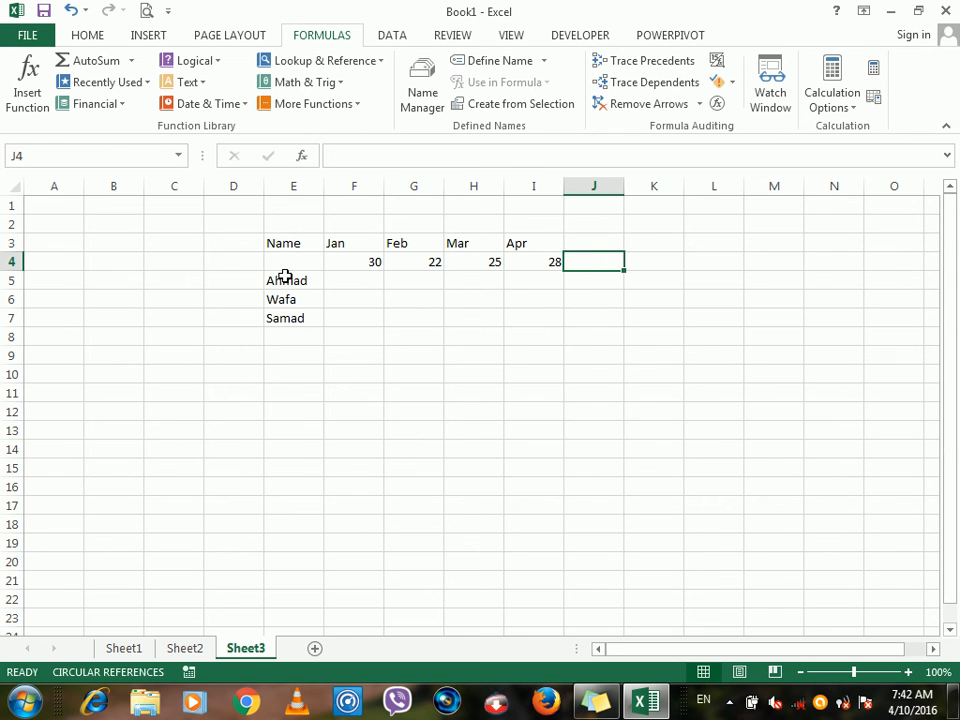
# Enter 800, 800 and 600 in F5:F7 beneath Jan
pyautogui.click(354, 283)
pyautogui.write('800')
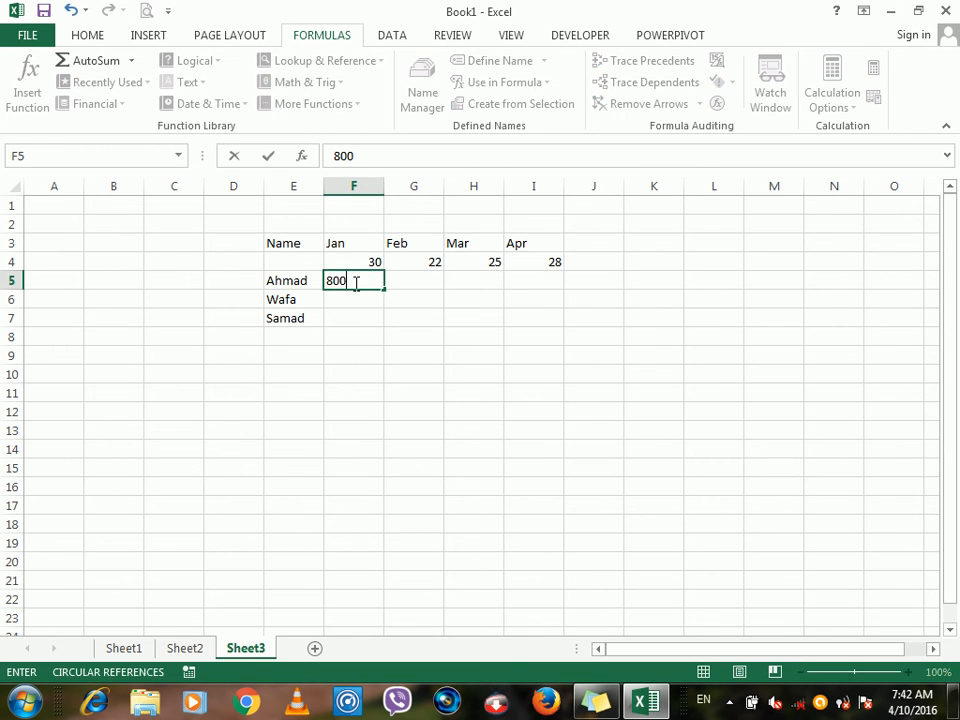
pyautogui.press('Return')
pyautogui.write('800')
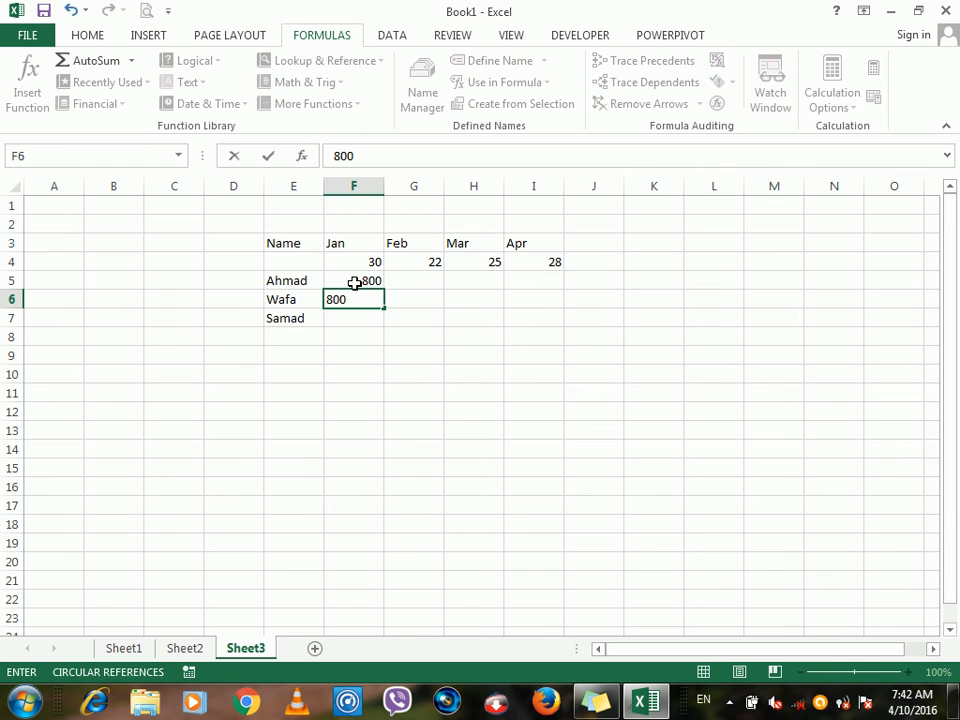
pyautogui.press('Return')
pyautogui.write('600')
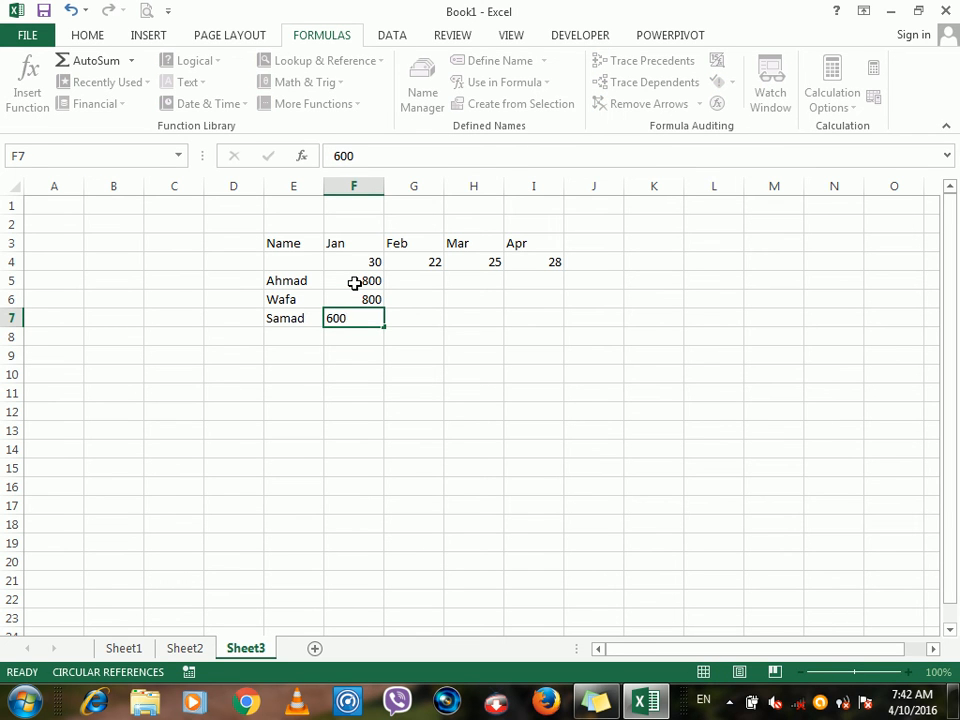
pyautogui.press('Return')
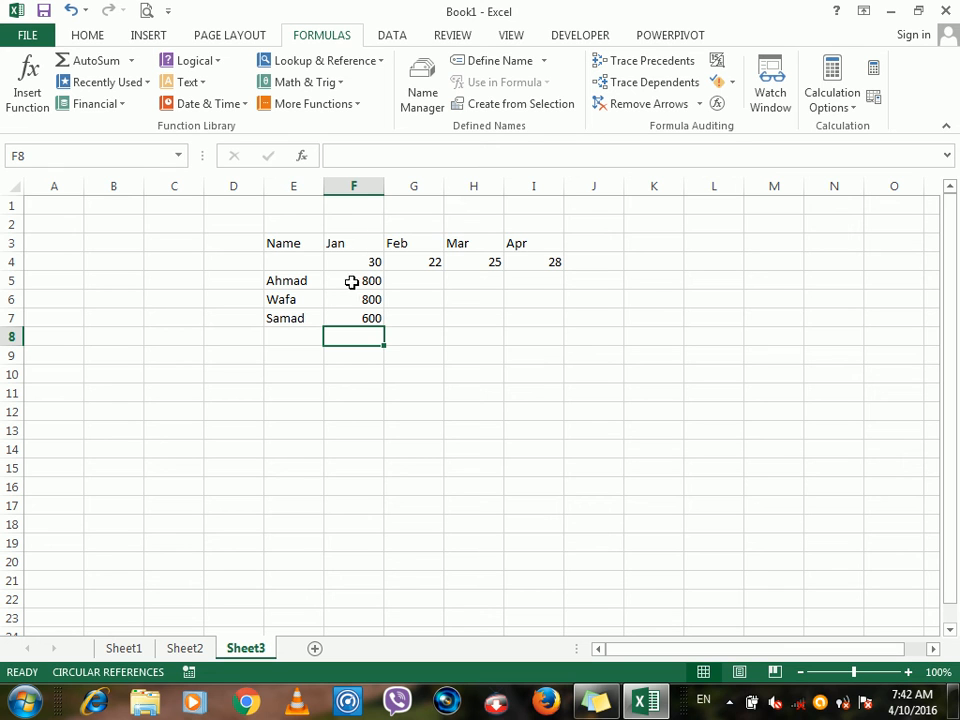
# Clear the people's names from E5:E7
pyautogui.moveTo(295, 281); pyautogui.dragTo(291, 318)
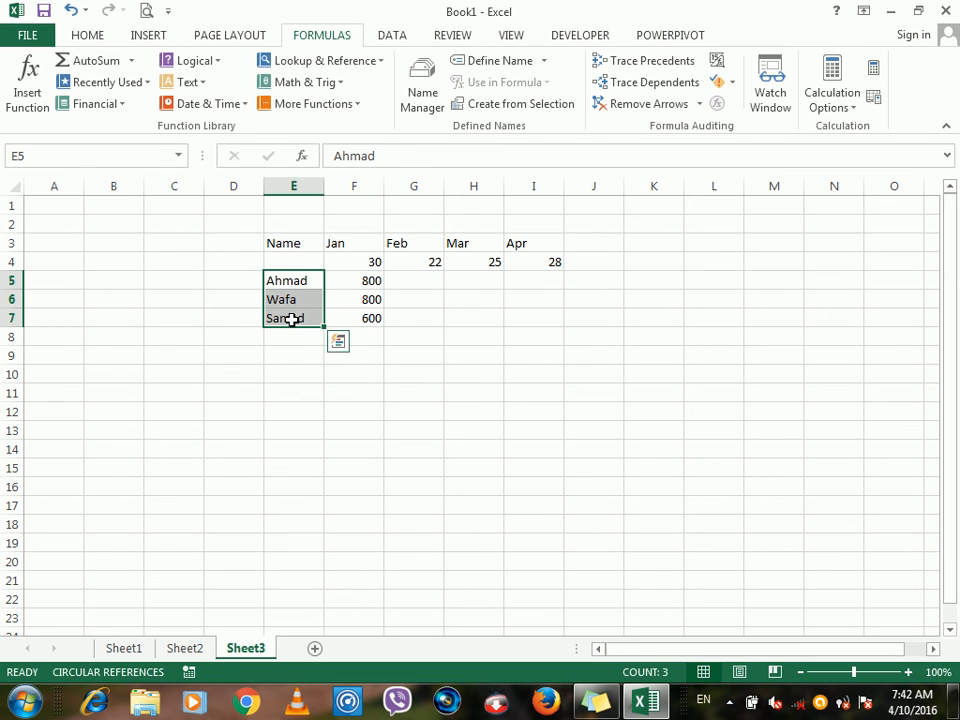
pyautogui.press('BackSpace')
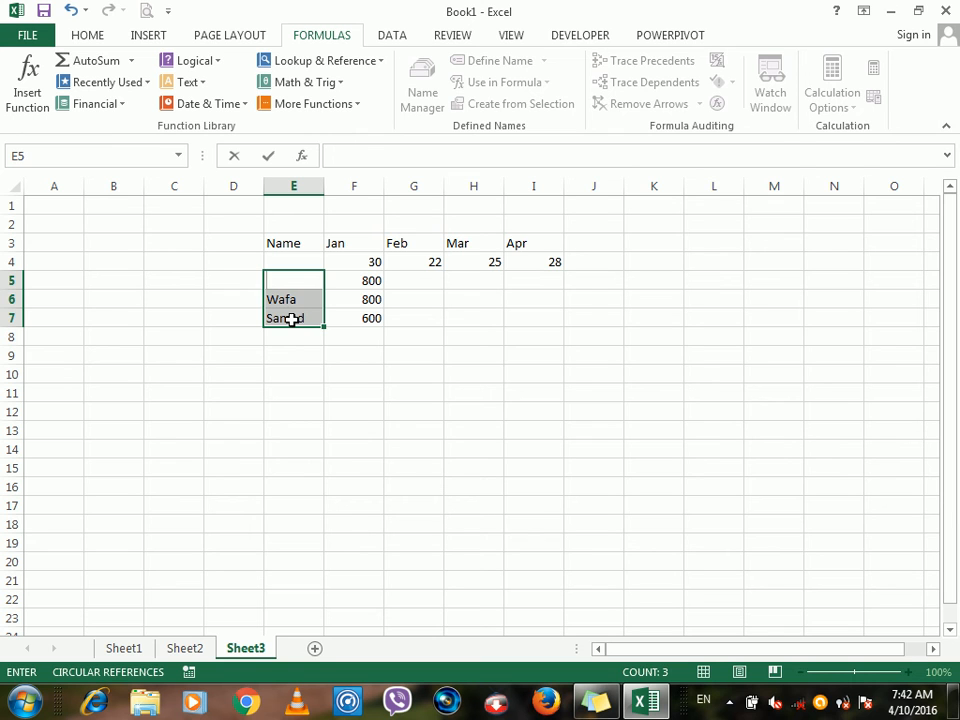
pyautogui.click(291, 318)
pyautogui.moveTo(291, 299); pyautogui.dragTo(289, 319)
pyautogui.press('Delete')
# Enter the header Name in D3 and replace the header in E3 with Per Day
pyautogui.click(224, 238)
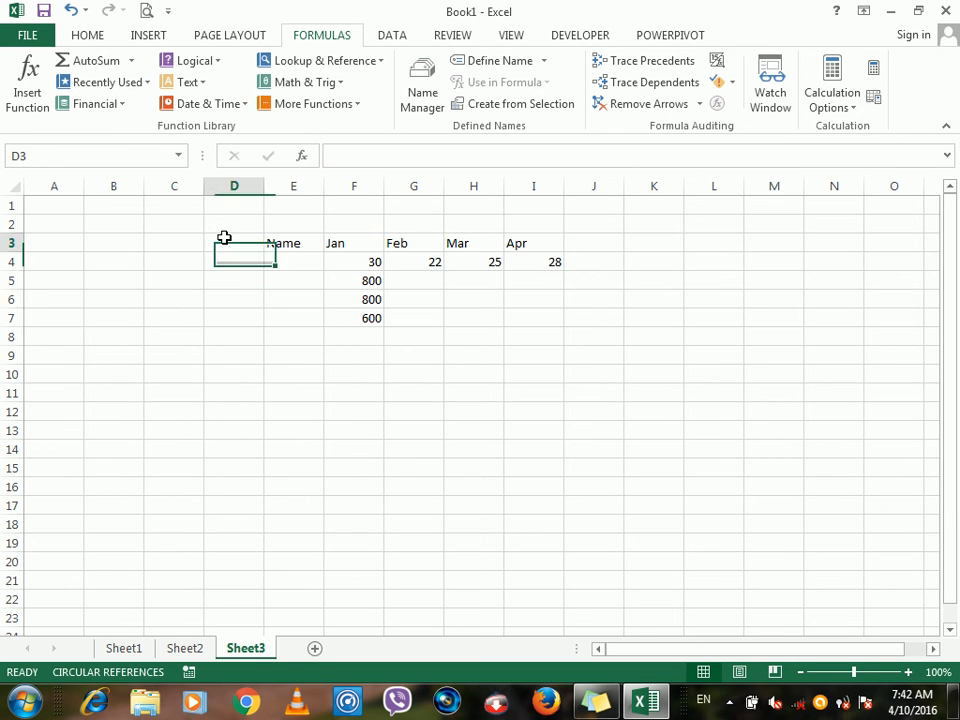
pyautogui.write('NAme')
pyautogui.press('Tab')
pyautogui.write('Per Day')
pyautogui.press('Return')
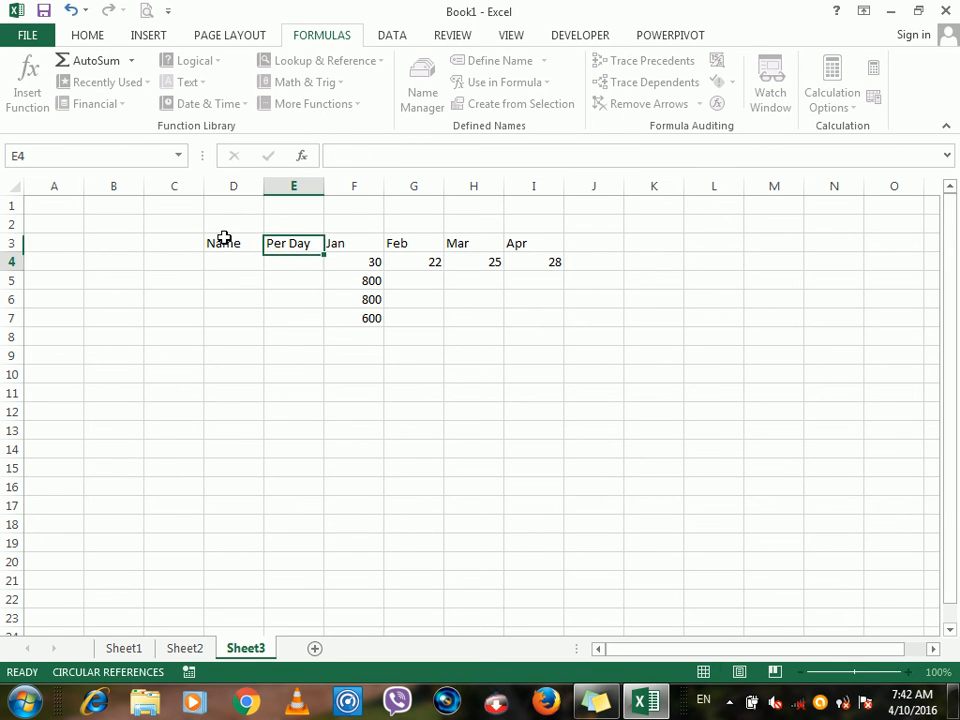
# Move the three amounts from F5:F7 to E5:E7 under Per Day
pyautogui.moveTo(370, 286); pyautogui.dragTo(366, 317)
pyautogui.hotkey('ctrl', 'c')
pyautogui.moveTo(275, 282); pyautogui.dragTo(278, 318)
pyautogui.hotkey('ctrl', 'v')
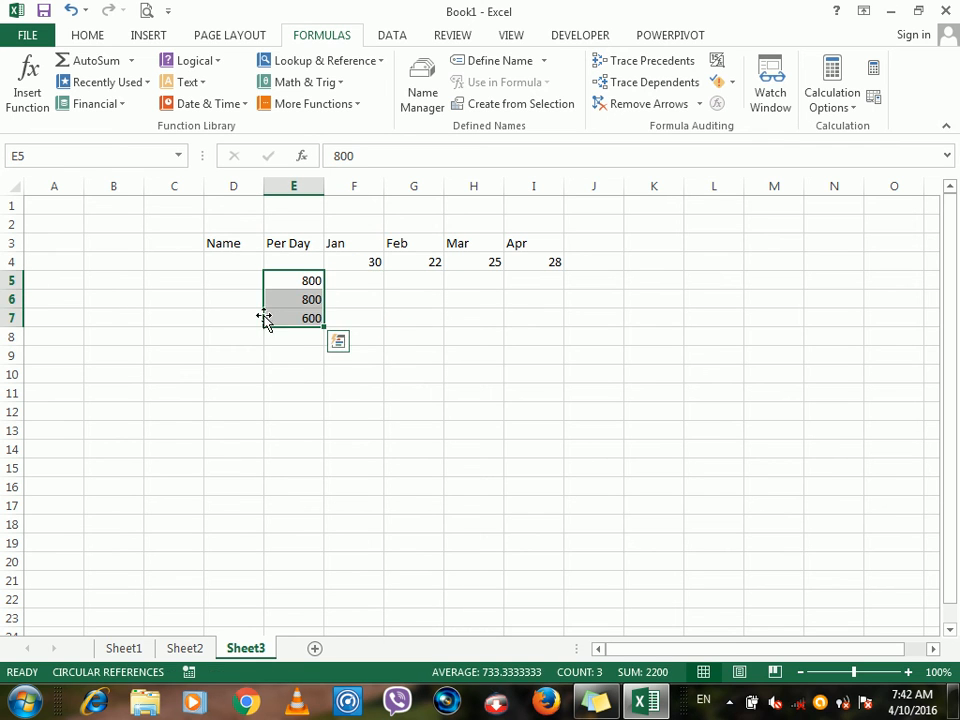
# Enter three people's first names in D5:D7 under the Name header
pyautogui.click(220, 282)
pyautogui.write('J')
pyautogui.press('Return')
pyautogui.write('Khan')
pyautogui.press('Return')
pyautogui.write('Asqad')
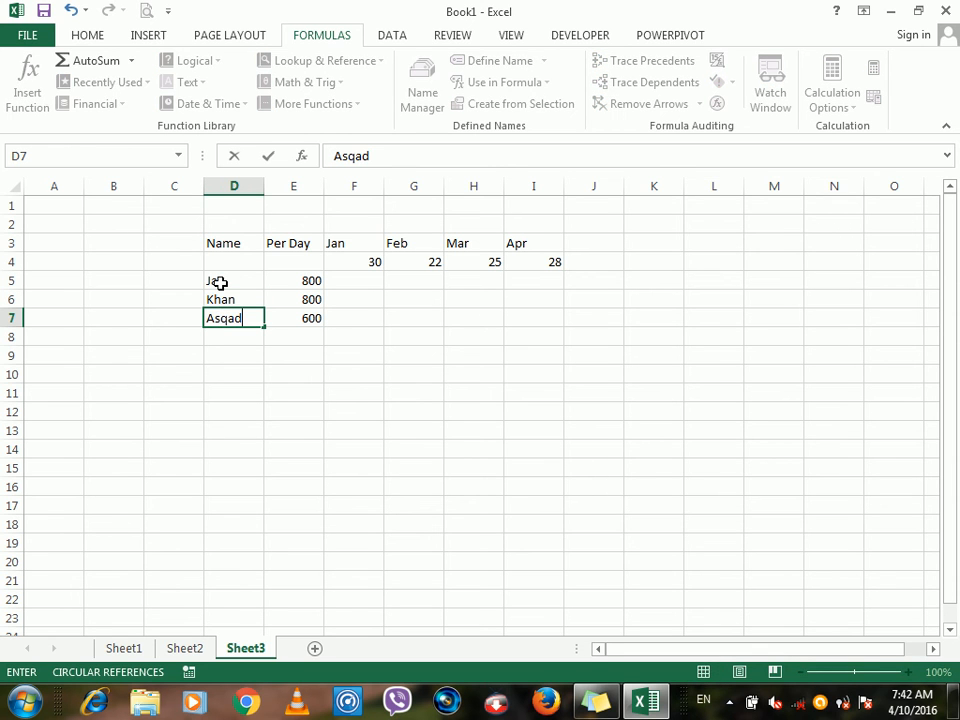
pyautogui.press('BackSpace')
pyautogui.press('BackSpace')
pyautogui.press('BackSpace')
pyautogui.press('Return')
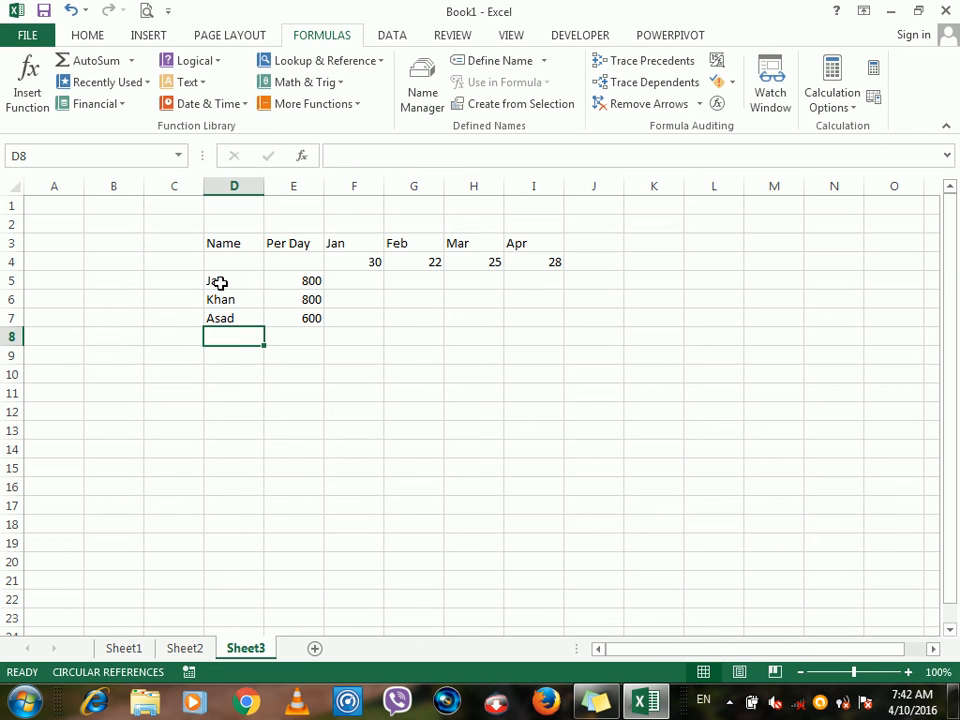
# Link N5 to the January day count in F4 and N6 to the first per-day amount in E5
pyautogui.click(812, 283)
pyautogui.write('=')
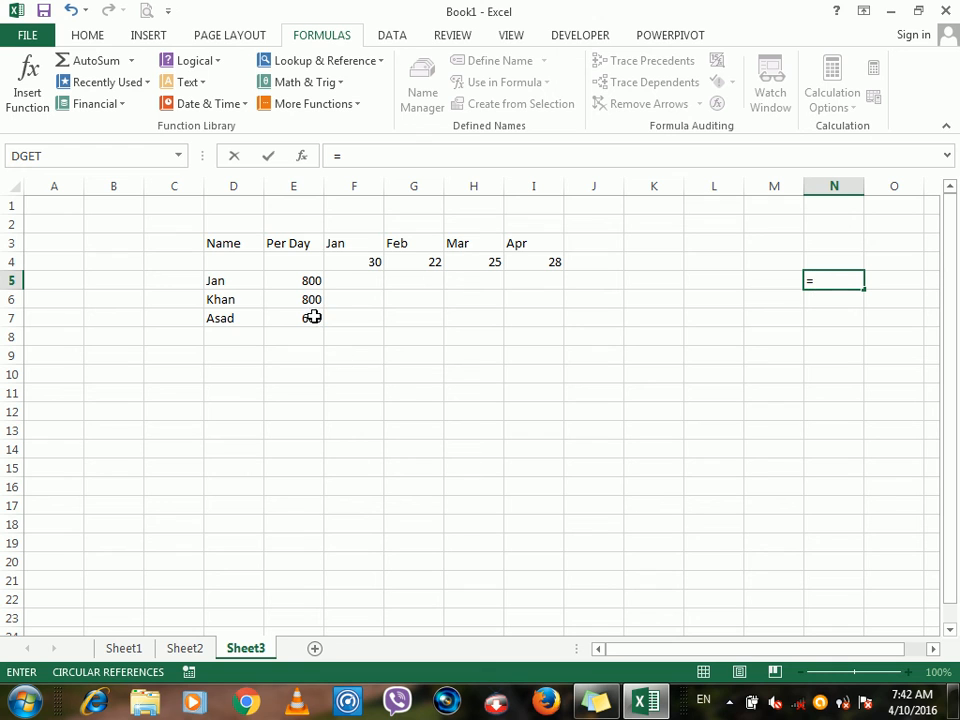
pyautogui.click(366, 262)
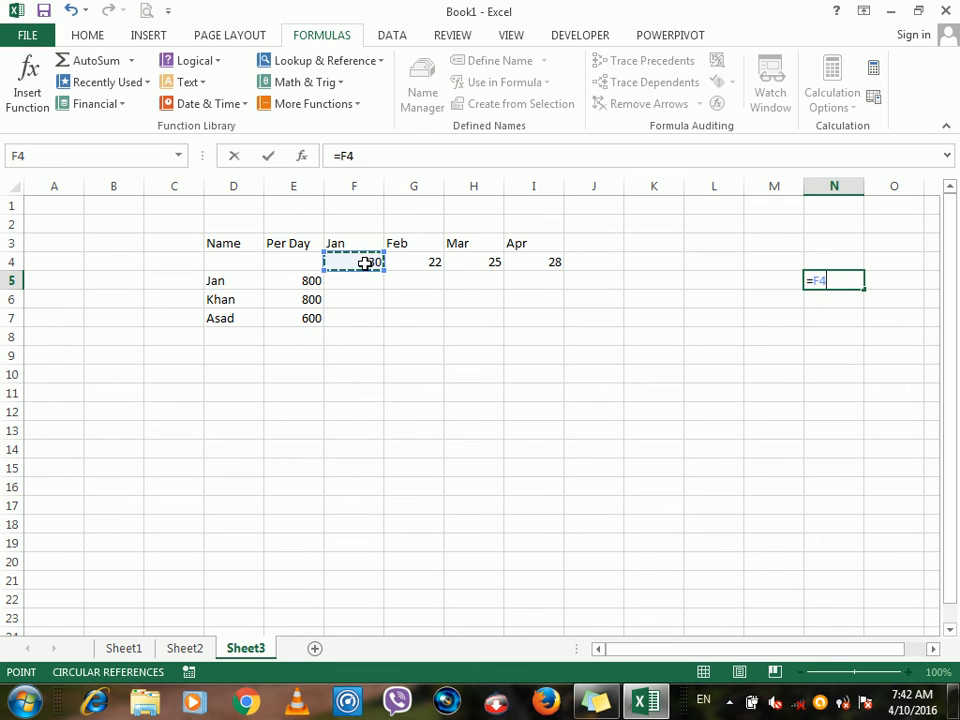
pyautogui.press('Return')
pyautogui.write('=')
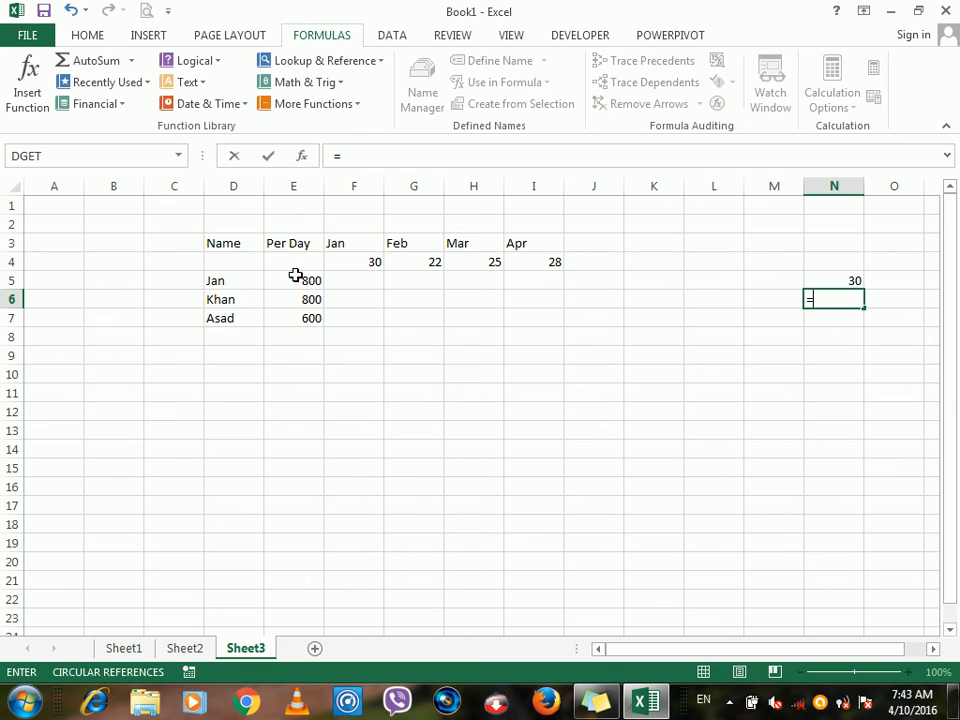
pyautogui.click(290, 278)
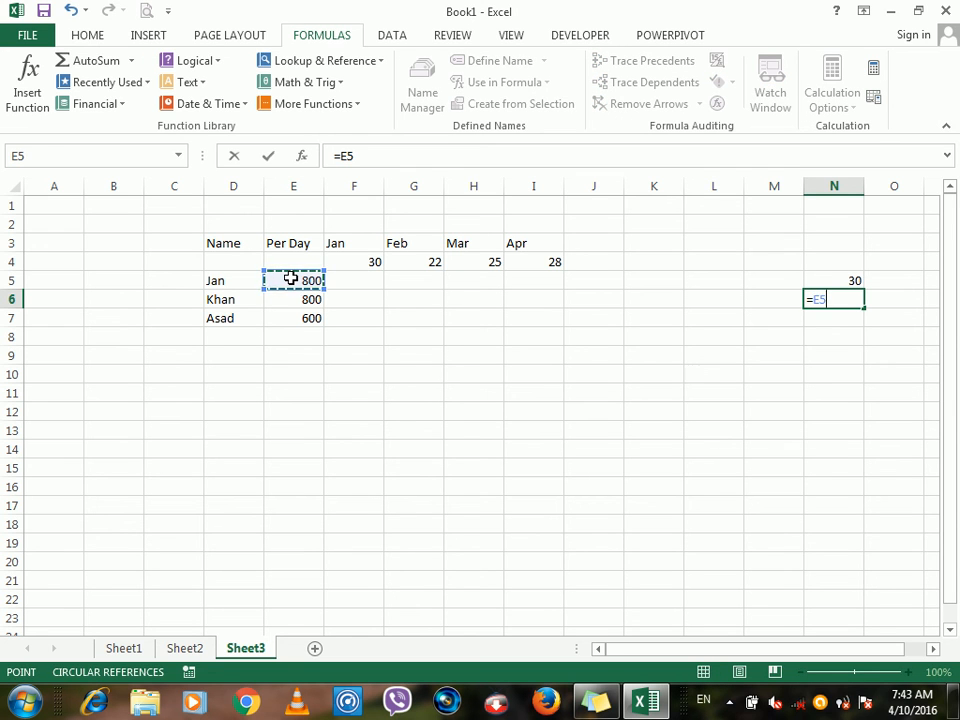
pyautogui.press('Return')
# Enter the formula =N5*N6 in E4, the corner cell of the pay table
pyautogui.click(282, 261)
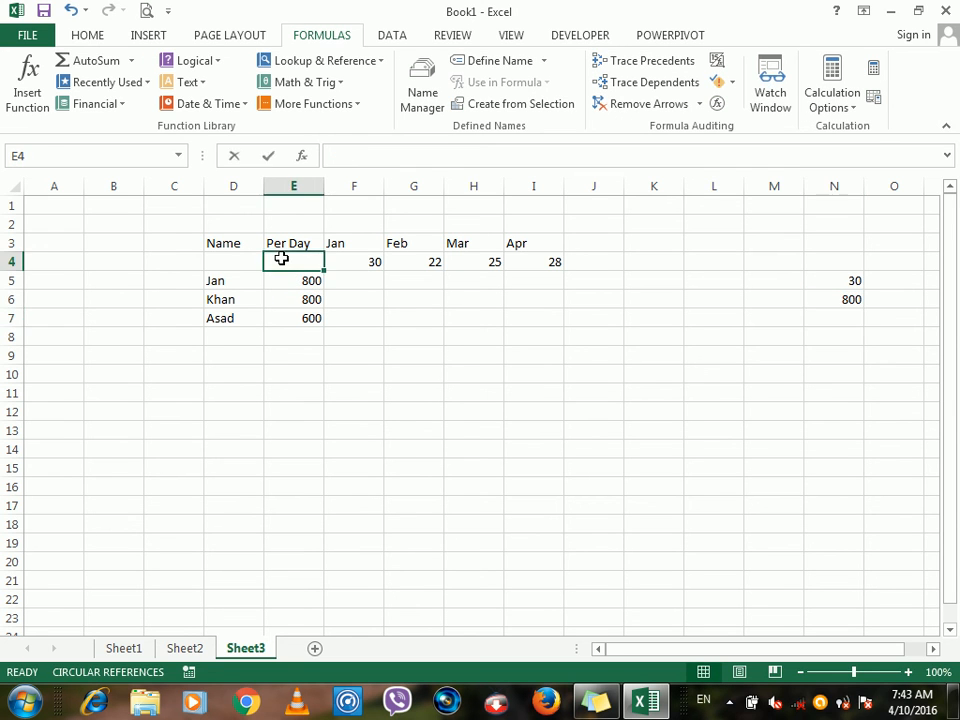
pyautogui.write('=')
pyautogui.click(846, 281)
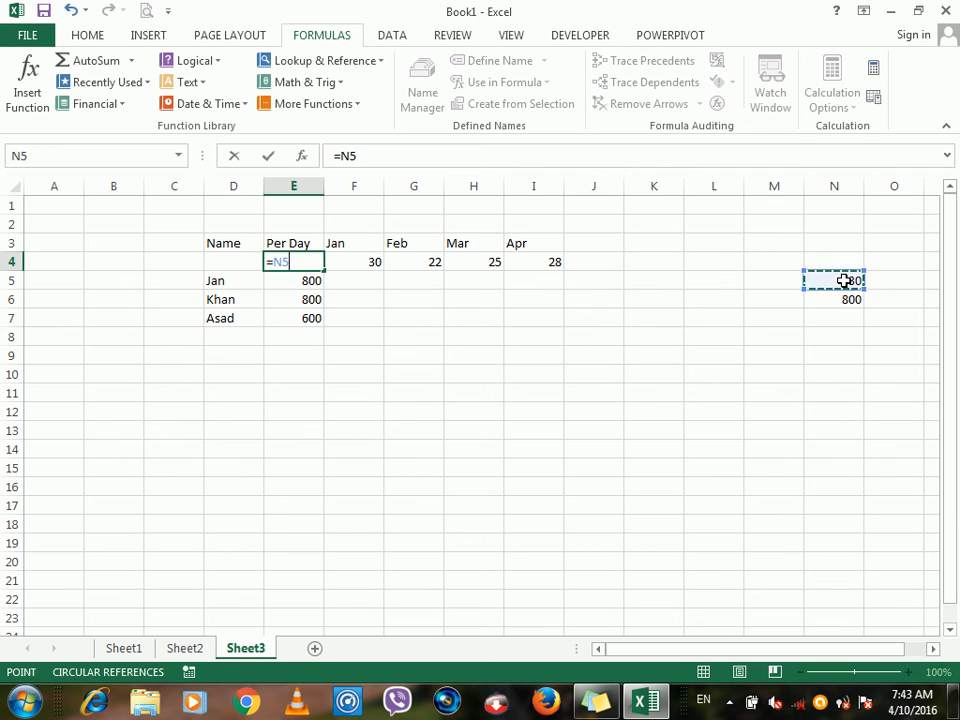
pyautogui.write('*')
pyautogui.click(823, 298)
pyautogui.press('Return')
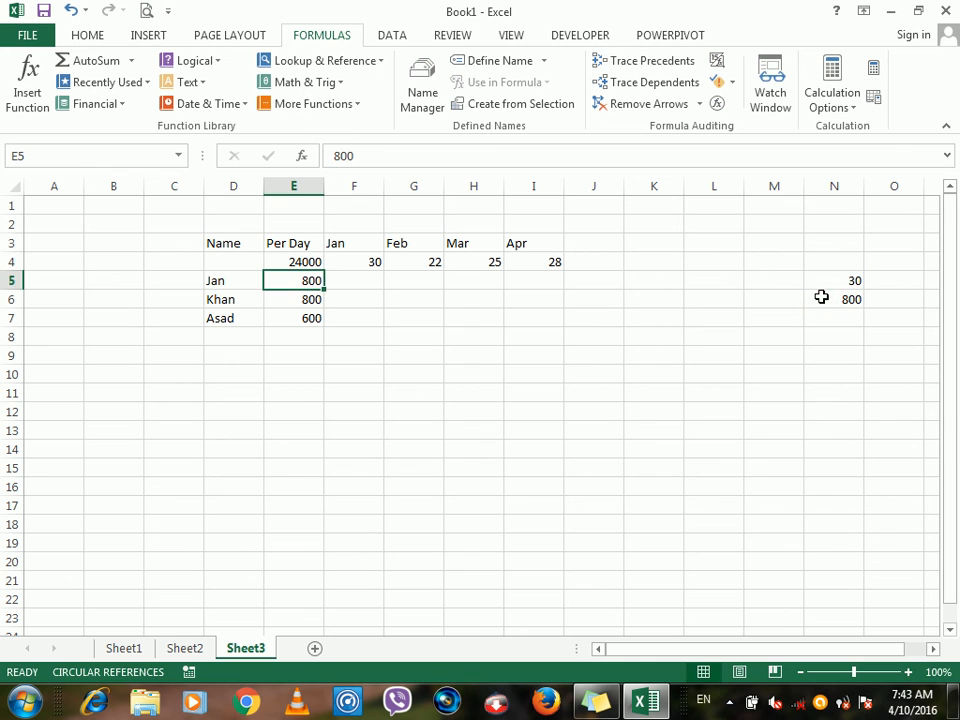
# Create a What-If data table over E4:I7 with row input cell N5 and column input cell N6
pyautogui.moveTo(296, 261); pyautogui.dragTo(529, 319)
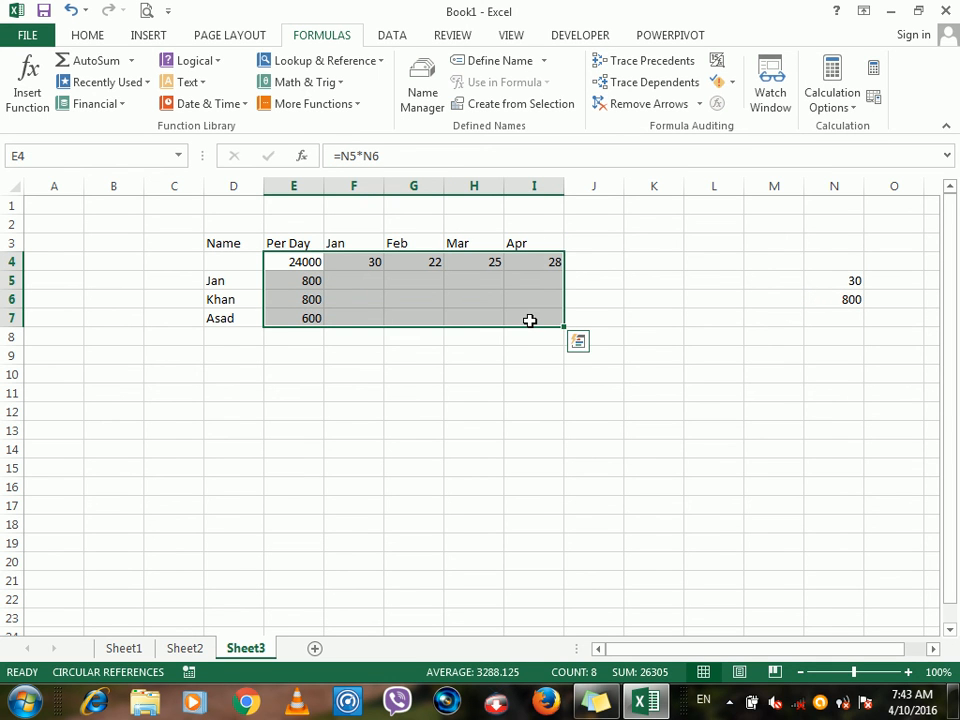
pyautogui.click(390, 36)
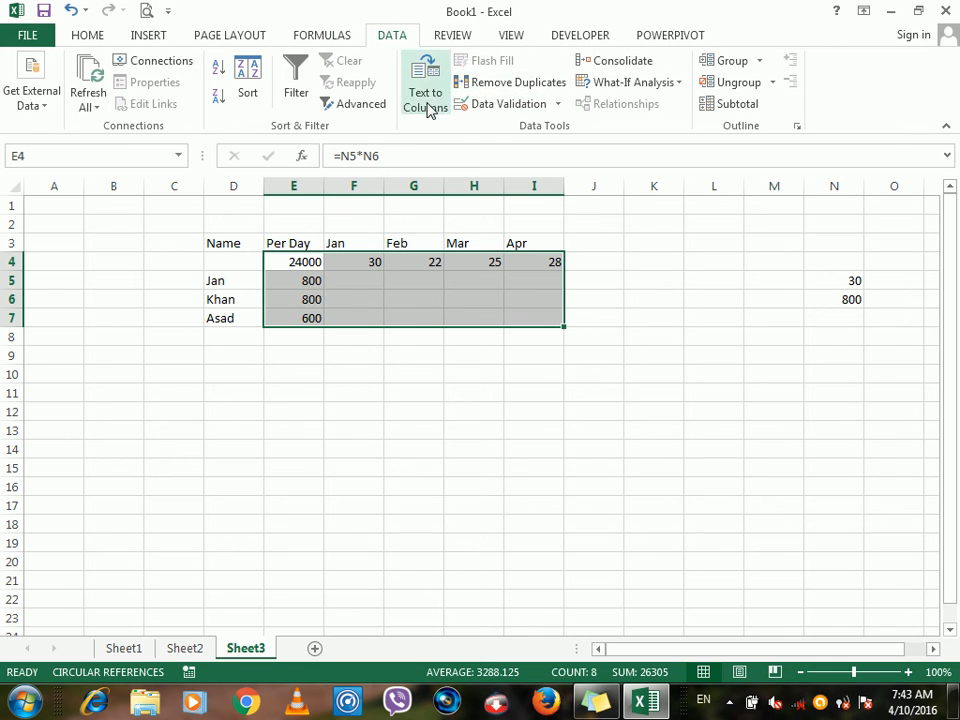
pyautogui.click(626, 82)
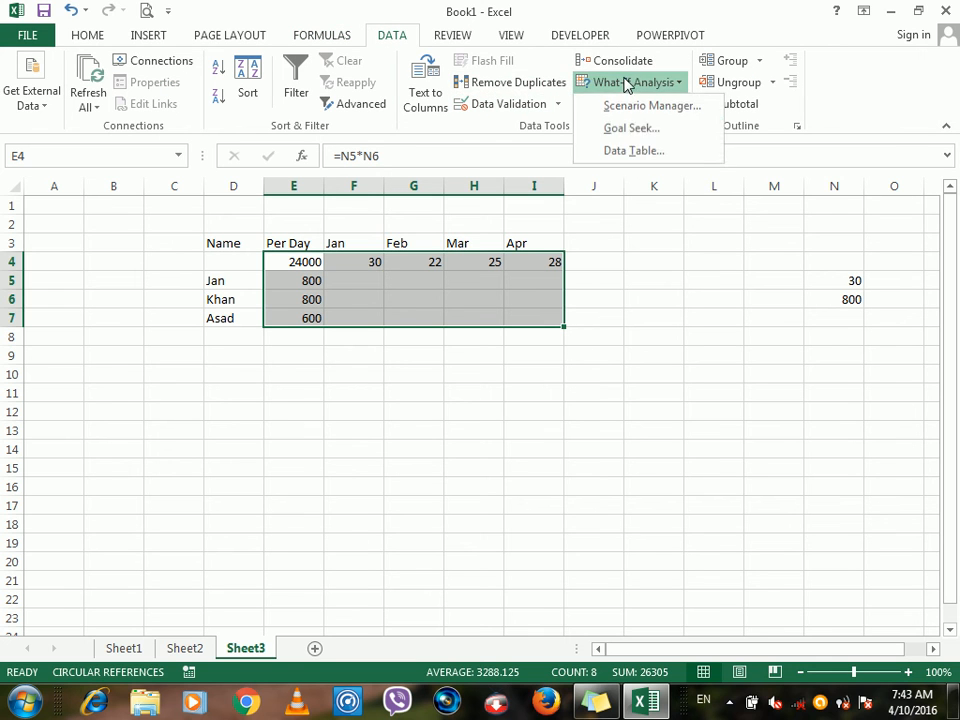
pyautogui.click(645, 150)
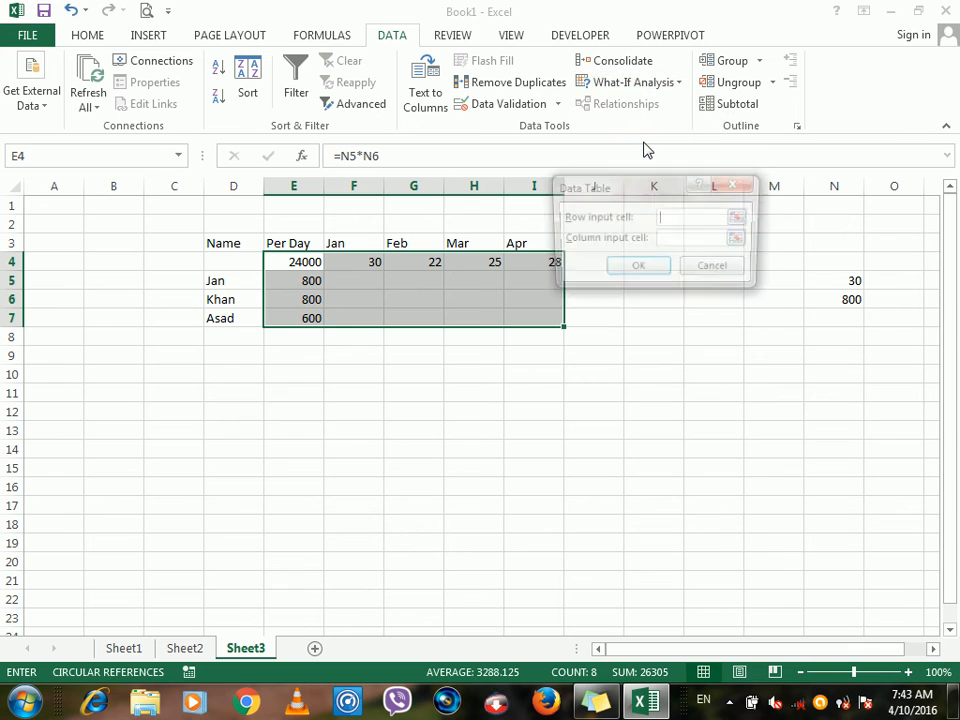
pyautogui.click(825, 281)
pyautogui.click(705, 240)
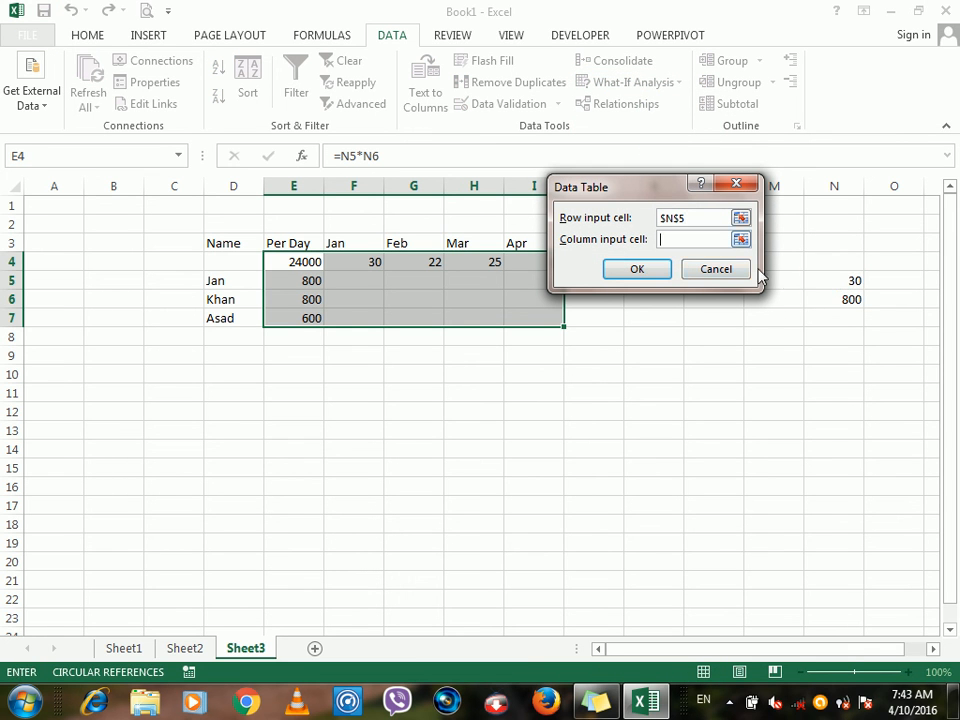
pyautogui.click(816, 296)
pyautogui.click(637, 269)
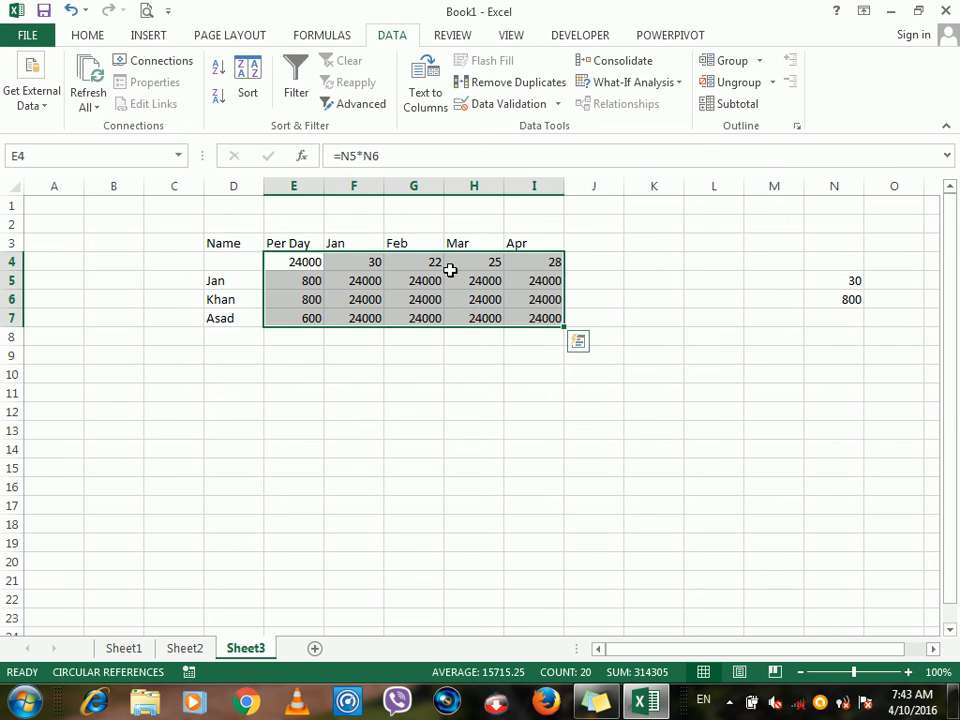
# Check the current calculation mode and inspect the data table formulas in F5, G5 and H5
pyautogui.click(489, 259)
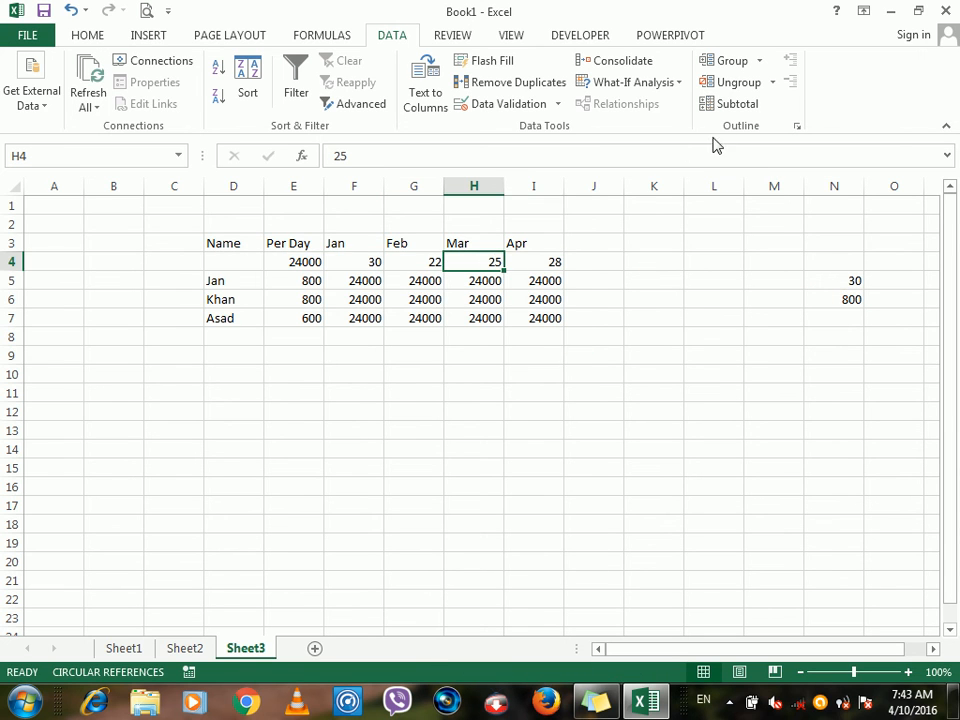
pyautogui.click(321, 38)
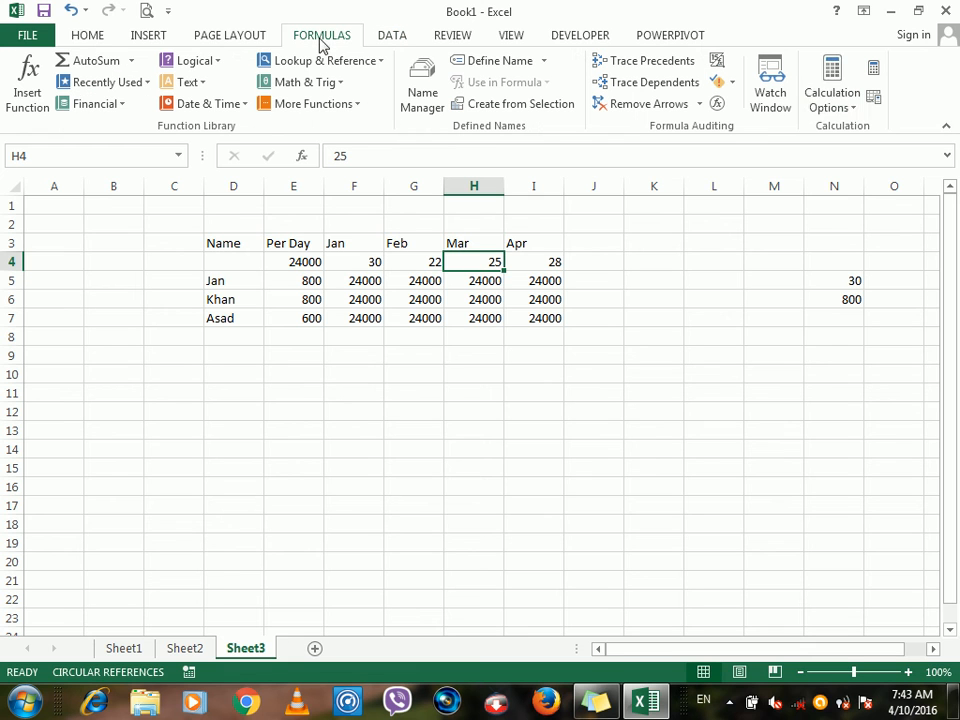
pyautogui.click(848, 113)
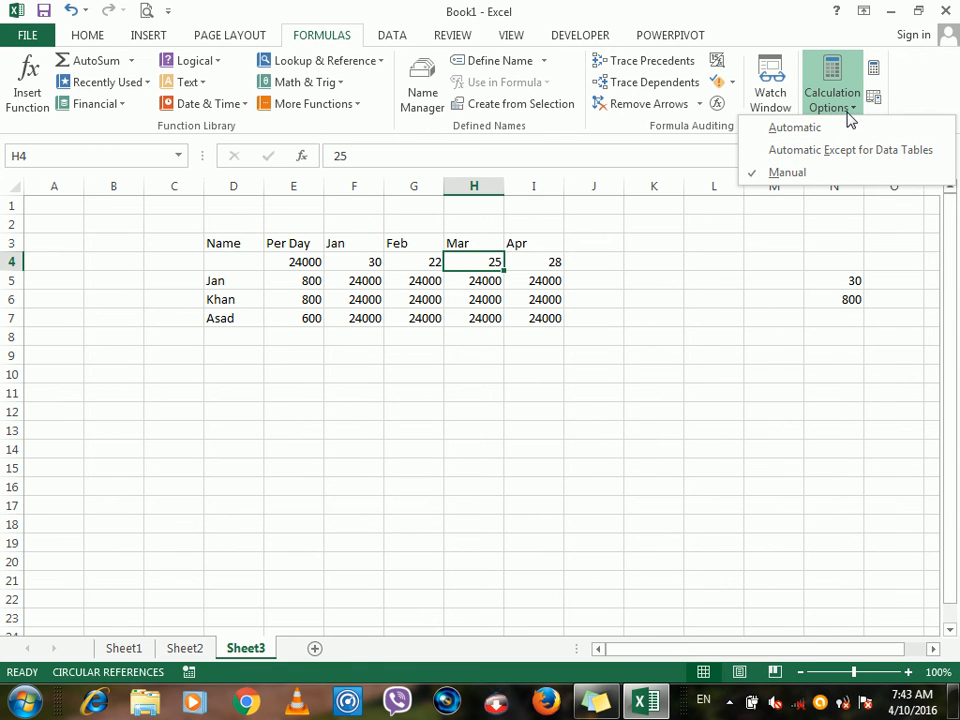
pyautogui.click(382, 301)
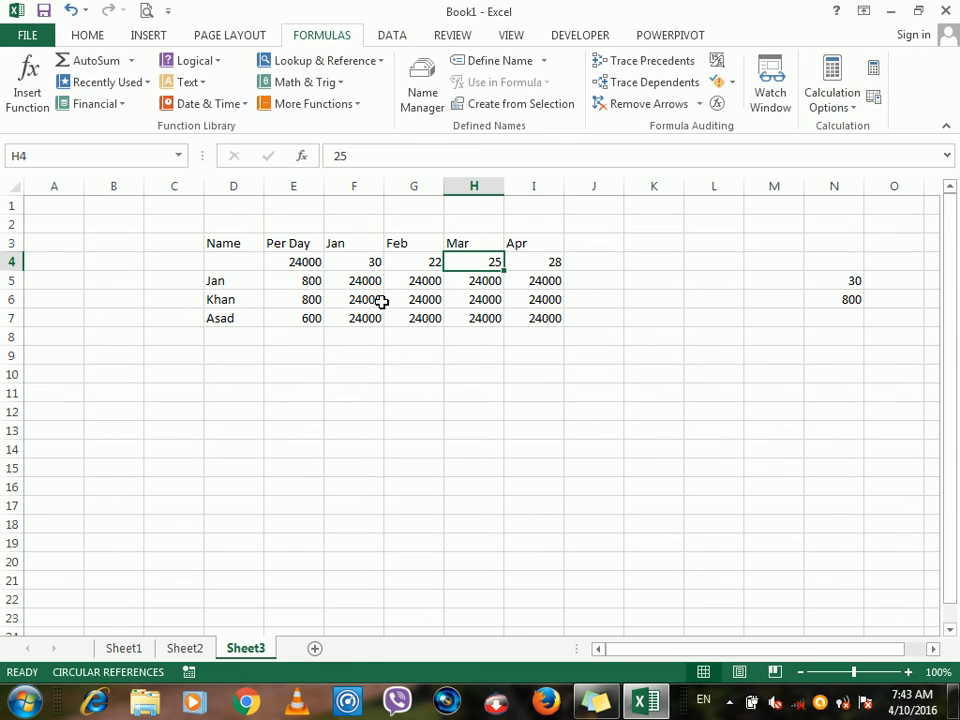
pyautogui.click(362, 283)
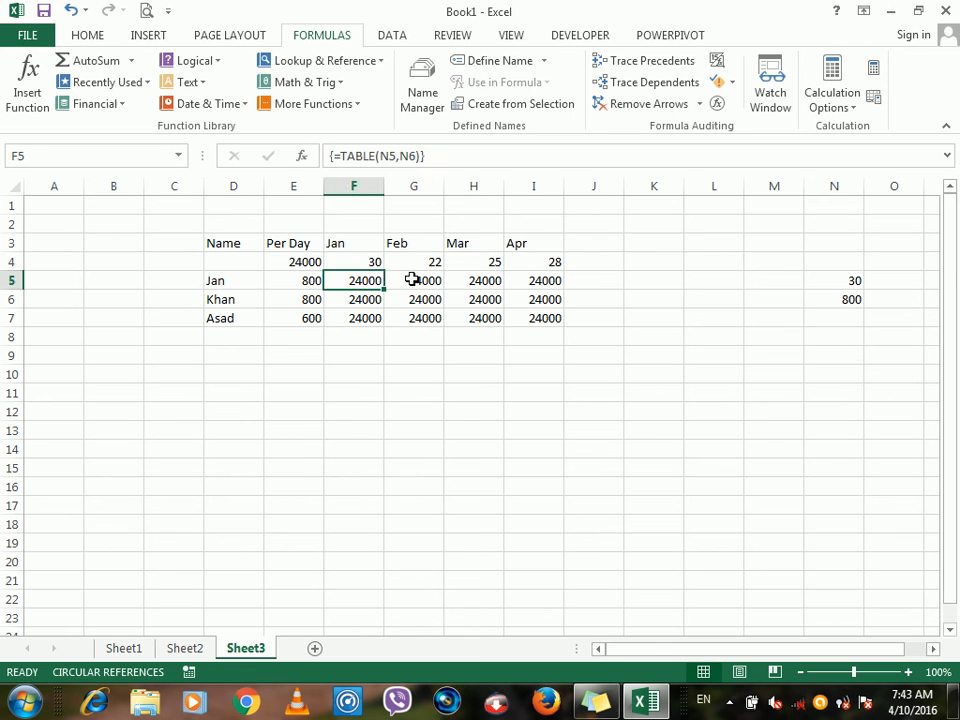
pyautogui.click(412, 280)
pyautogui.click(487, 281)
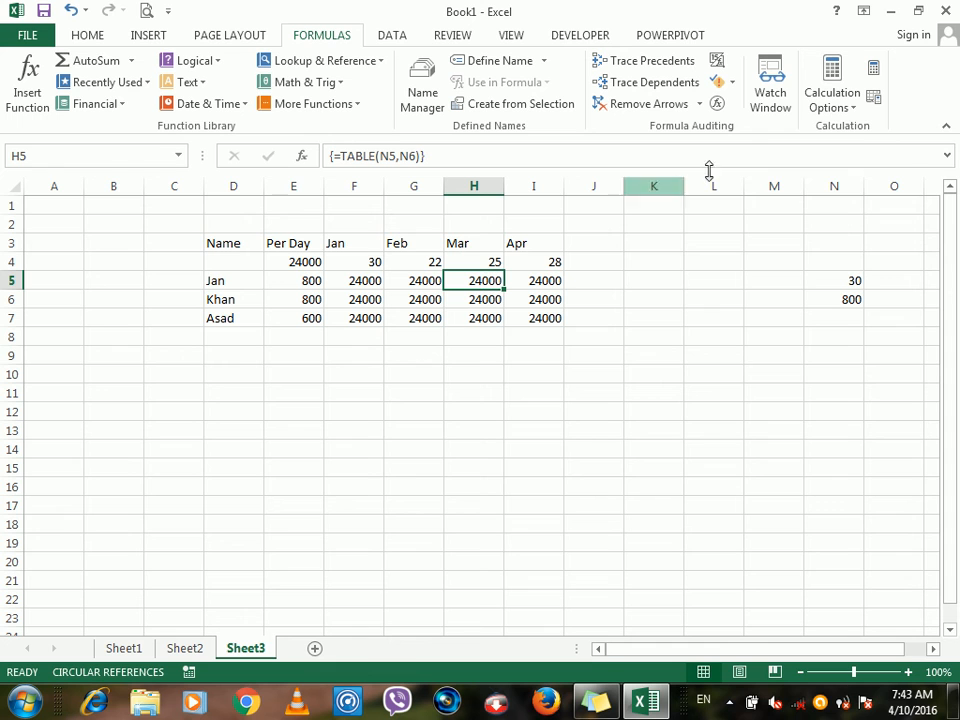
# Set the calculation mode to Automatic Except for Data Tables and check several cells of the data table
pyautogui.click(834, 108)
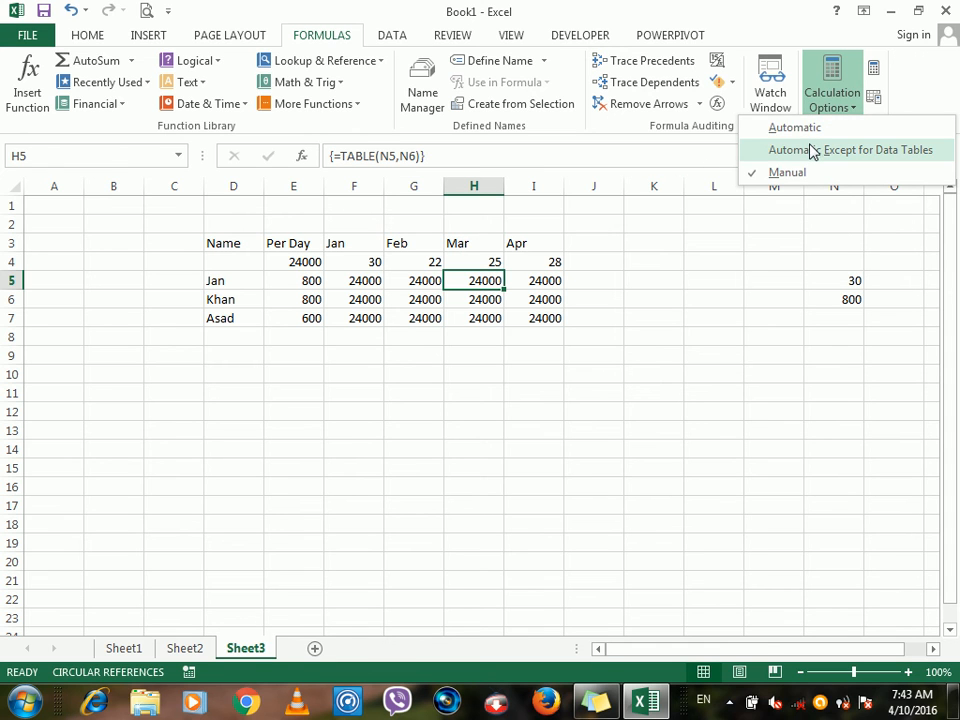
pyautogui.click(812, 150)
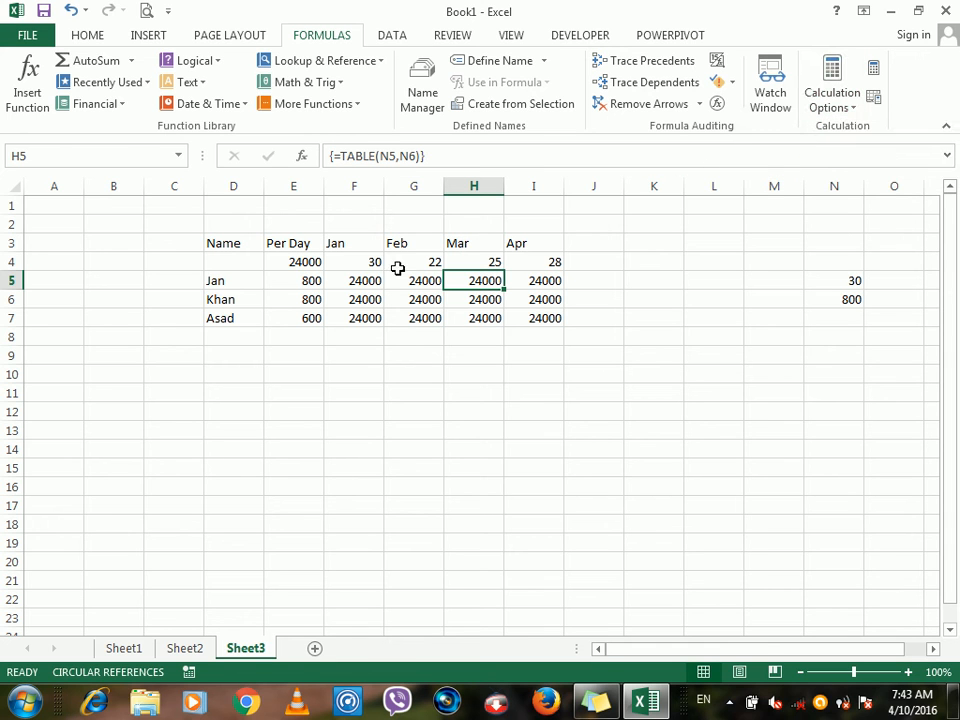
pyautogui.click(354, 284)
pyautogui.click(450, 299)
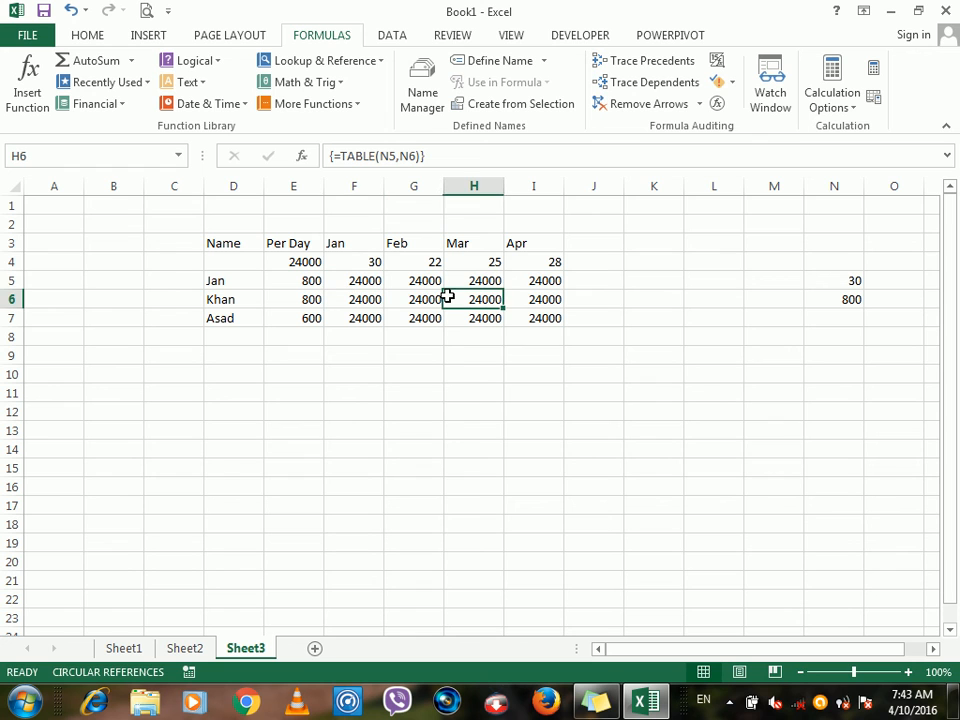
pyautogui.click(514, 281)
# Set the calculation mode to Automatic and select the whole pay table D3:I7
pyautogui.click(852, 112)
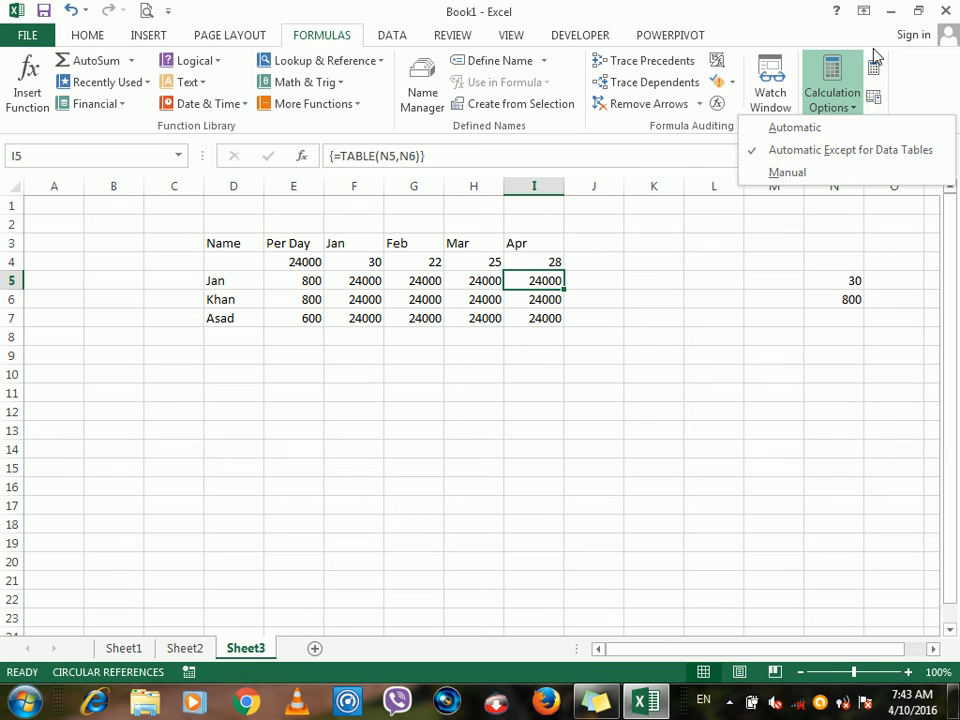
pyautogui.click(793, 127)
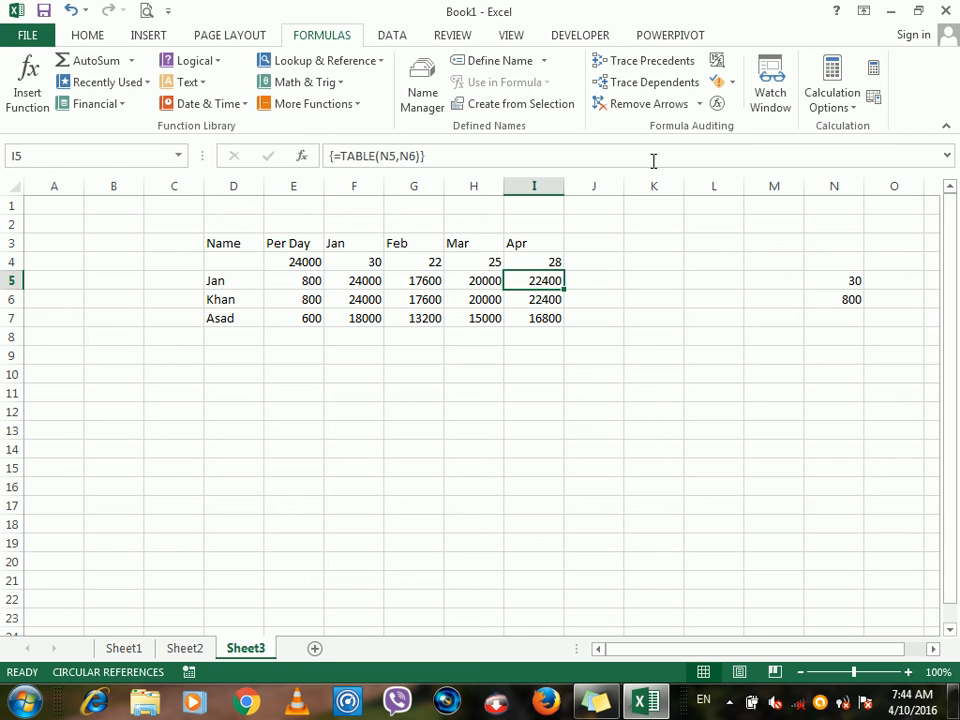
pyautogui.click(836, 108)
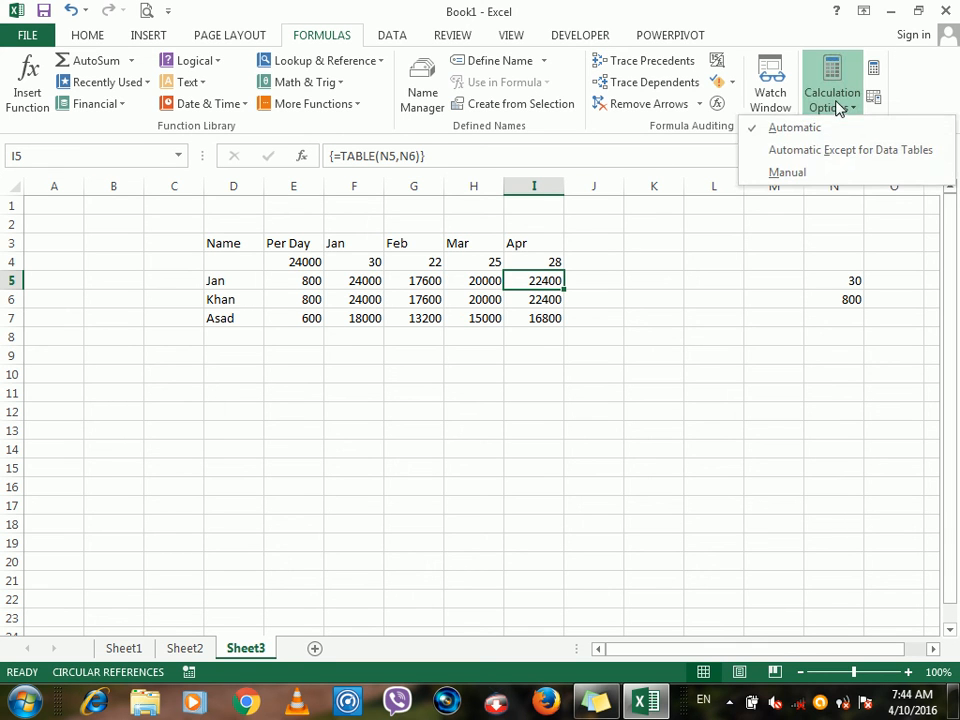
pyautogui.click(580, 265)
pyautogui.click(847, 97)
pyautogui.click(230, 250)
pyautogui.moveTo(229, 244); pyautogui.dragTo(530, 320)
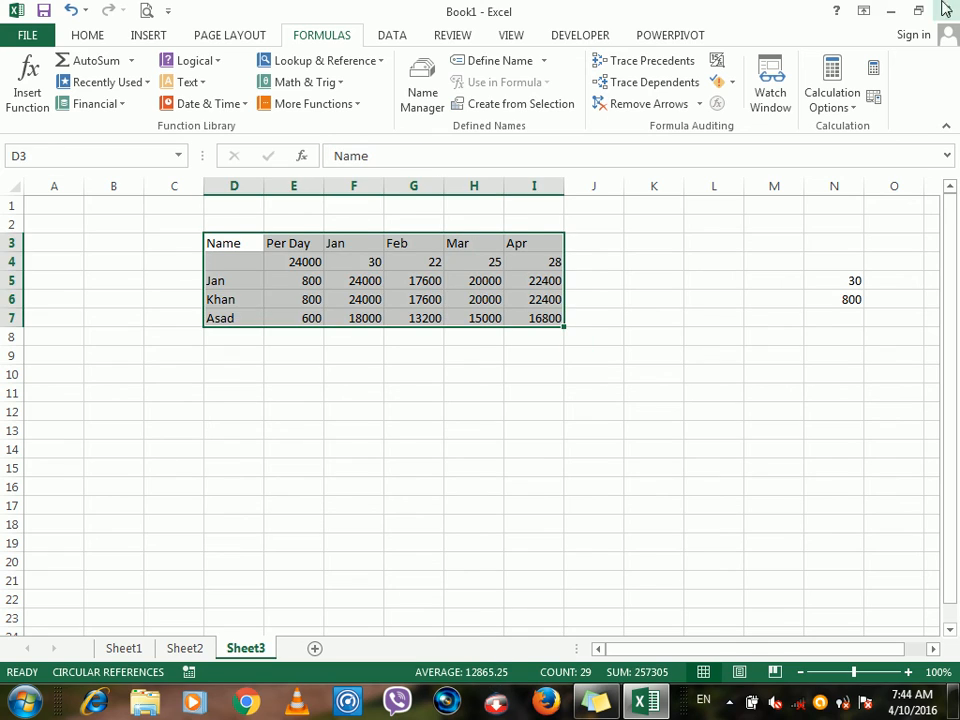
pyautogui.click(889, 11)
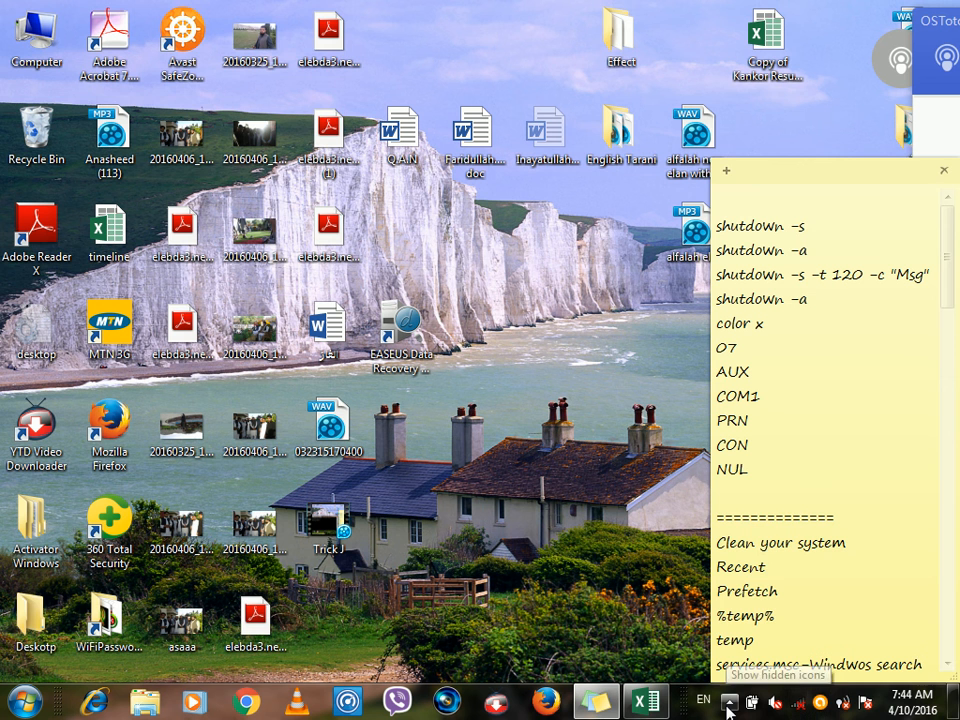
pyautogui.click(731, 702)
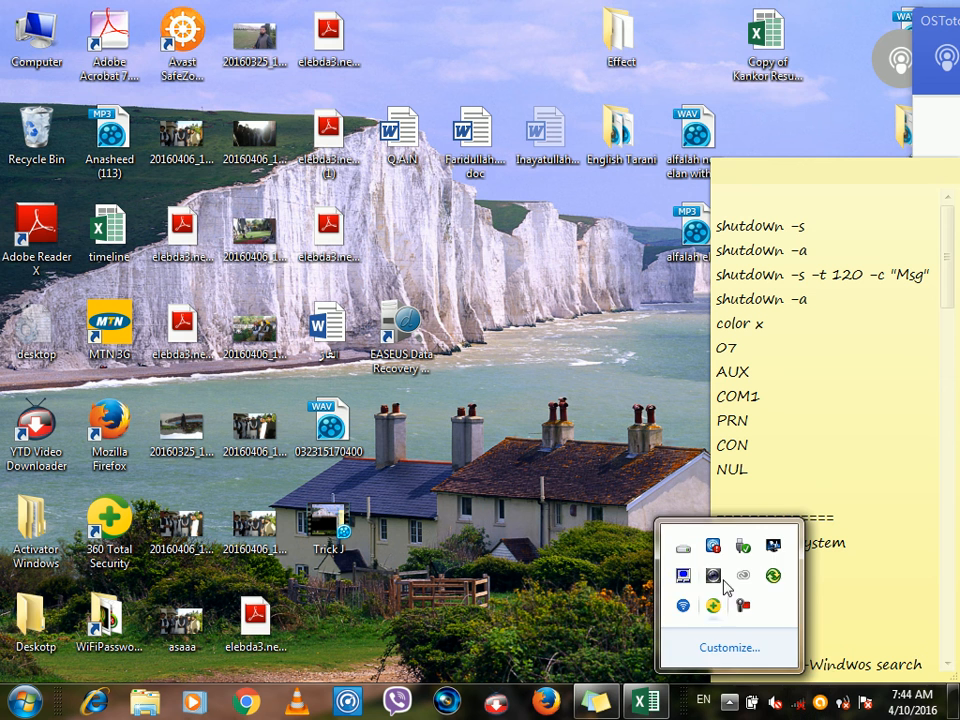